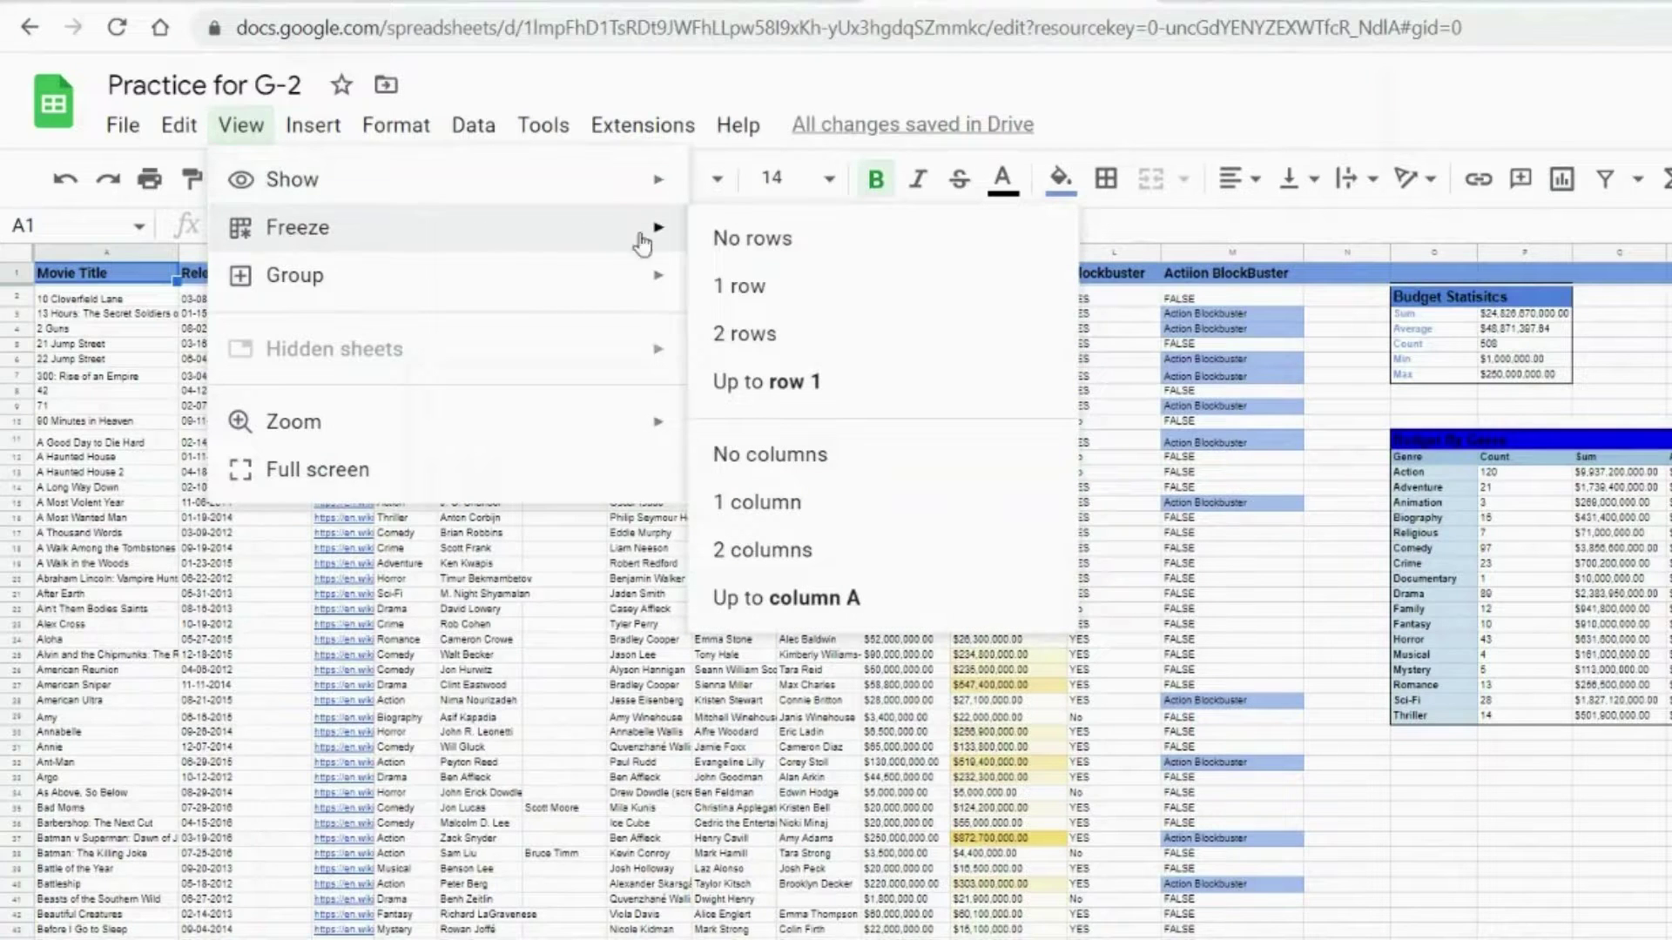
- Freeze the first column of the Movie Data sheet and check how it behaves alongside the rows
click(722, 519)
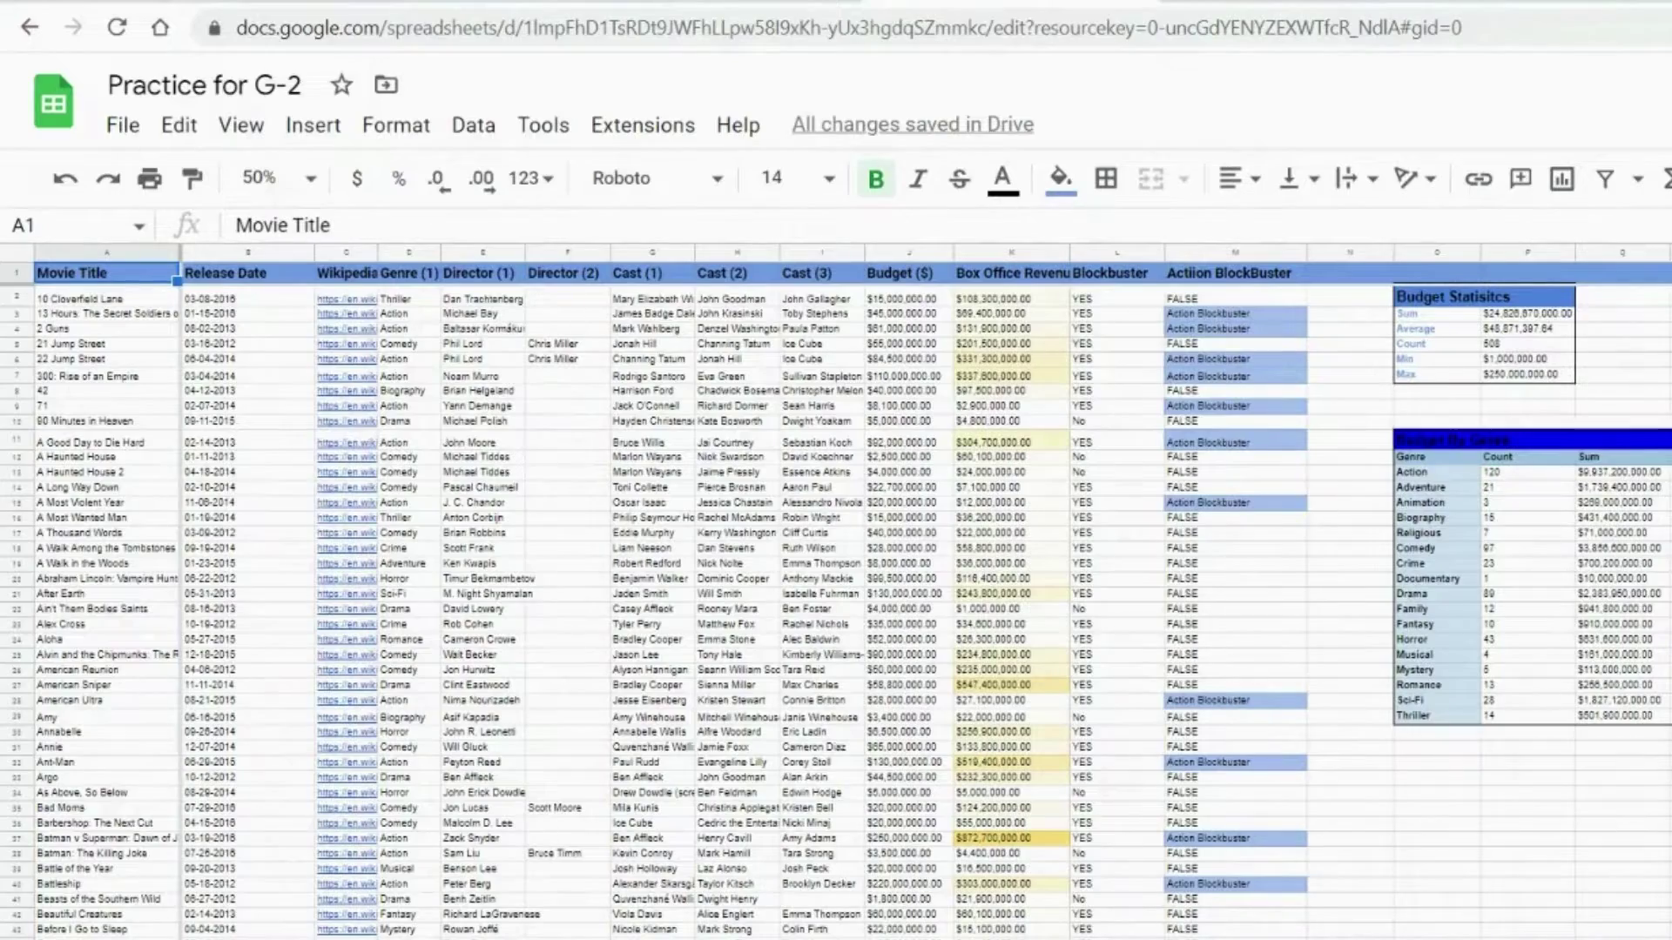
scroll(895, 738, down, 5)
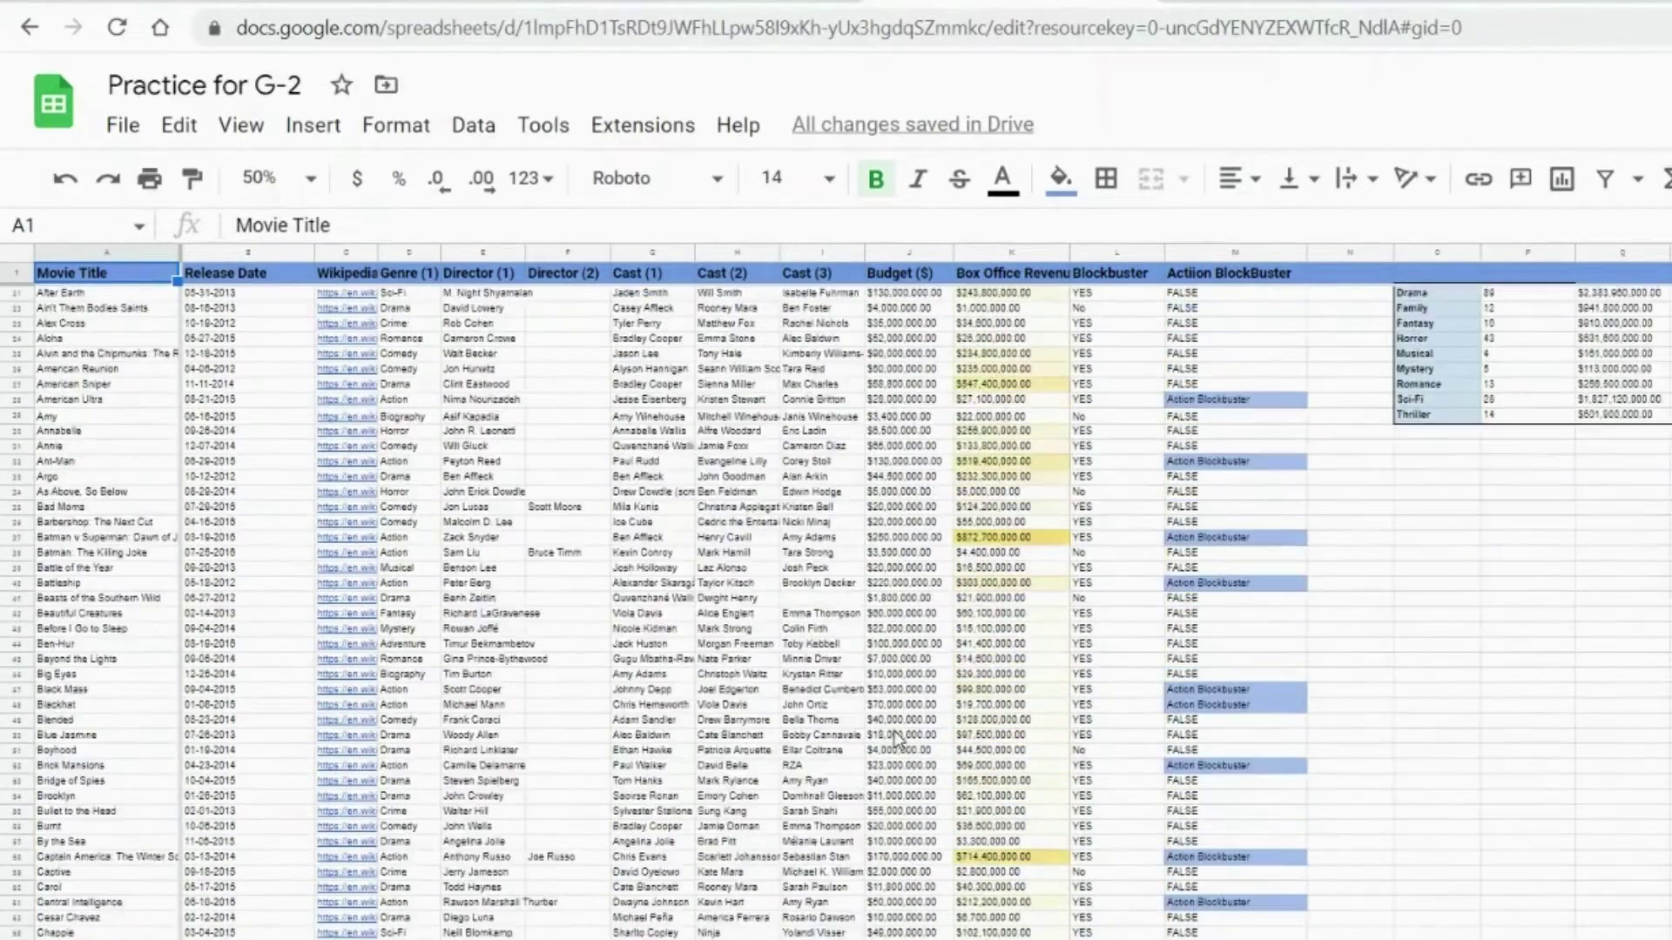
scroll(896, 738, up, 5)
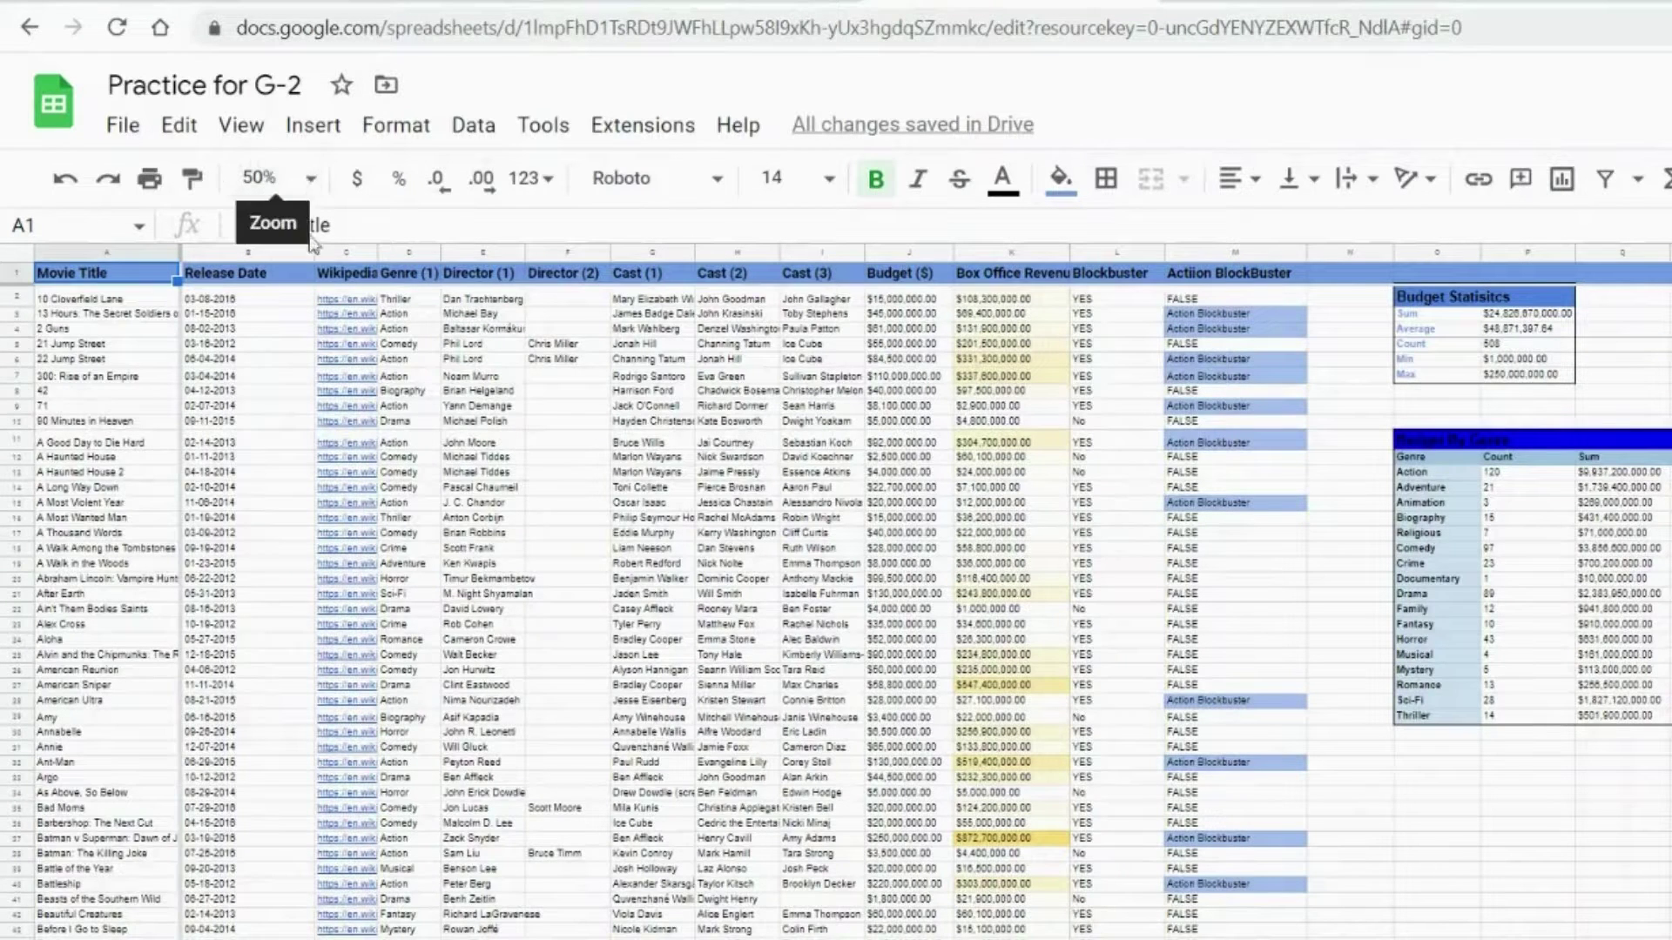
scroll(340, 426, down, 2)
scroll(335, 376, up, 2)
- Set the sheet zoom to 100% and look across the columns and rows to check the frozen header row and Movie Title column
click(307, 178)
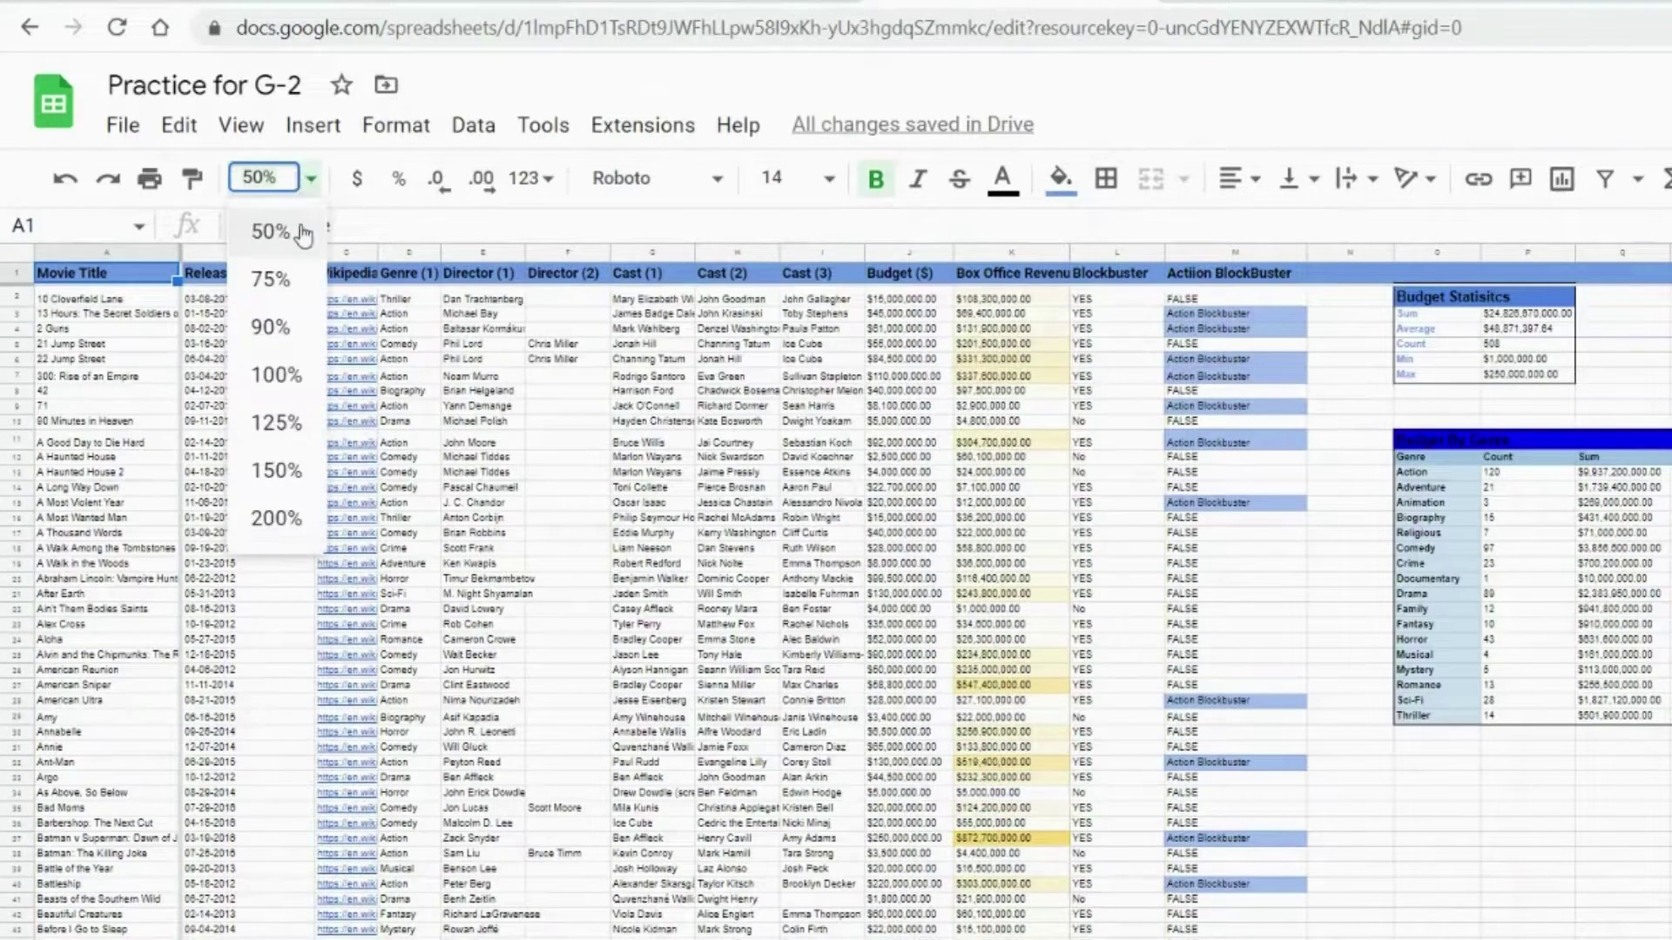
click(298, 393)
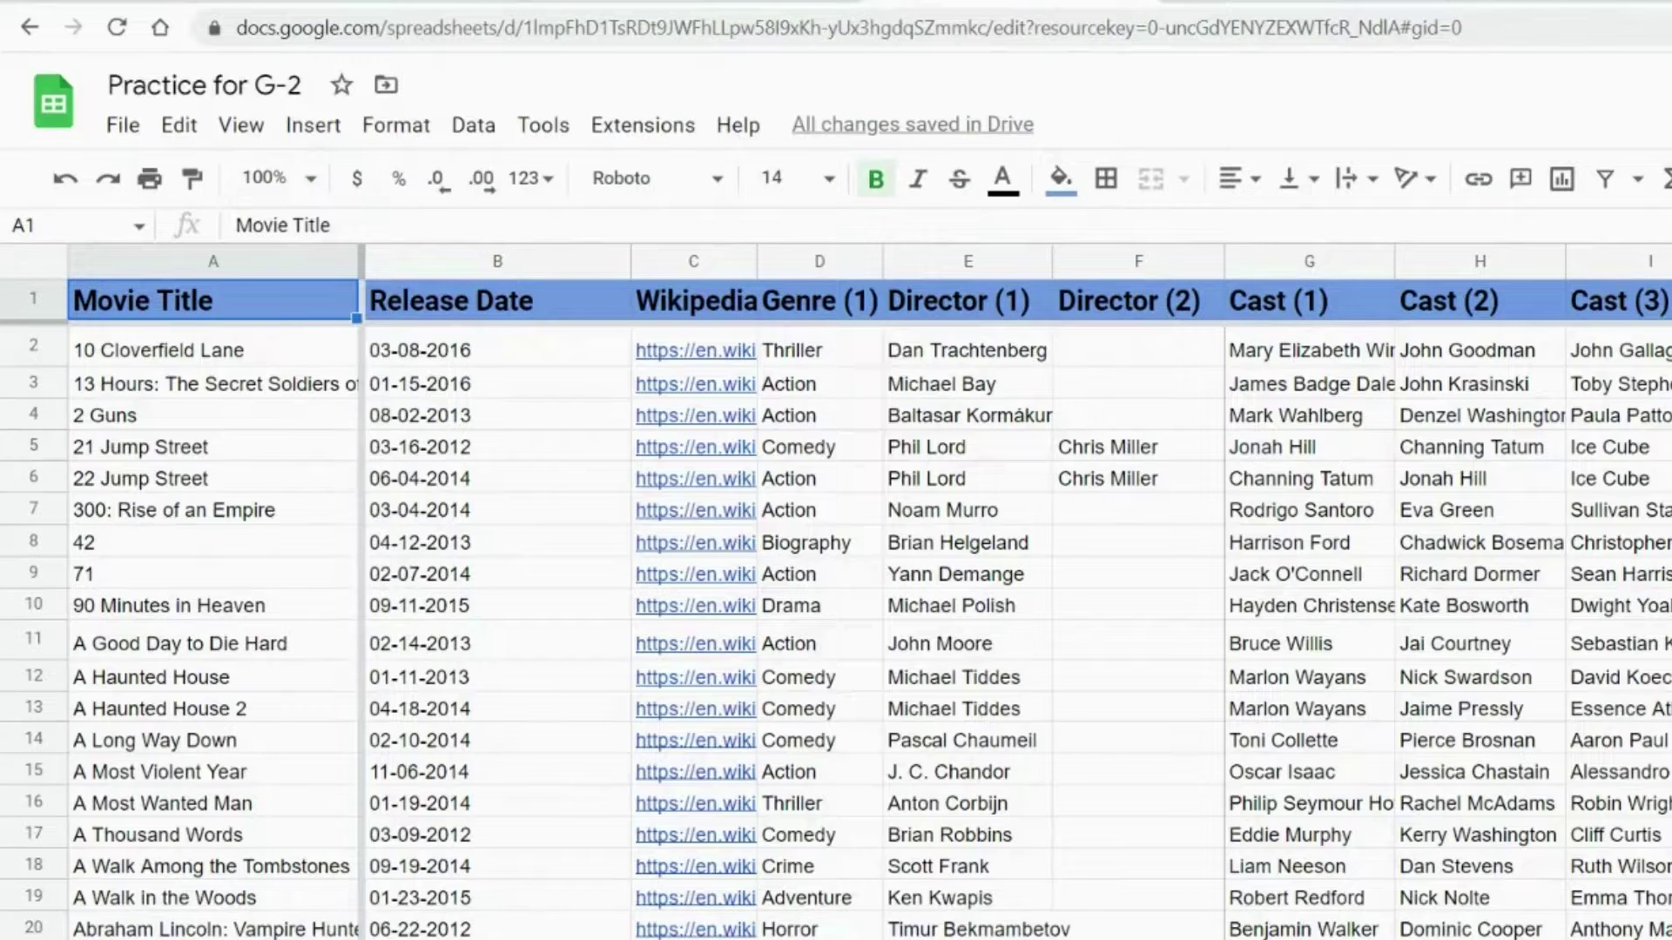
scroll(1014, 609, right, 8)
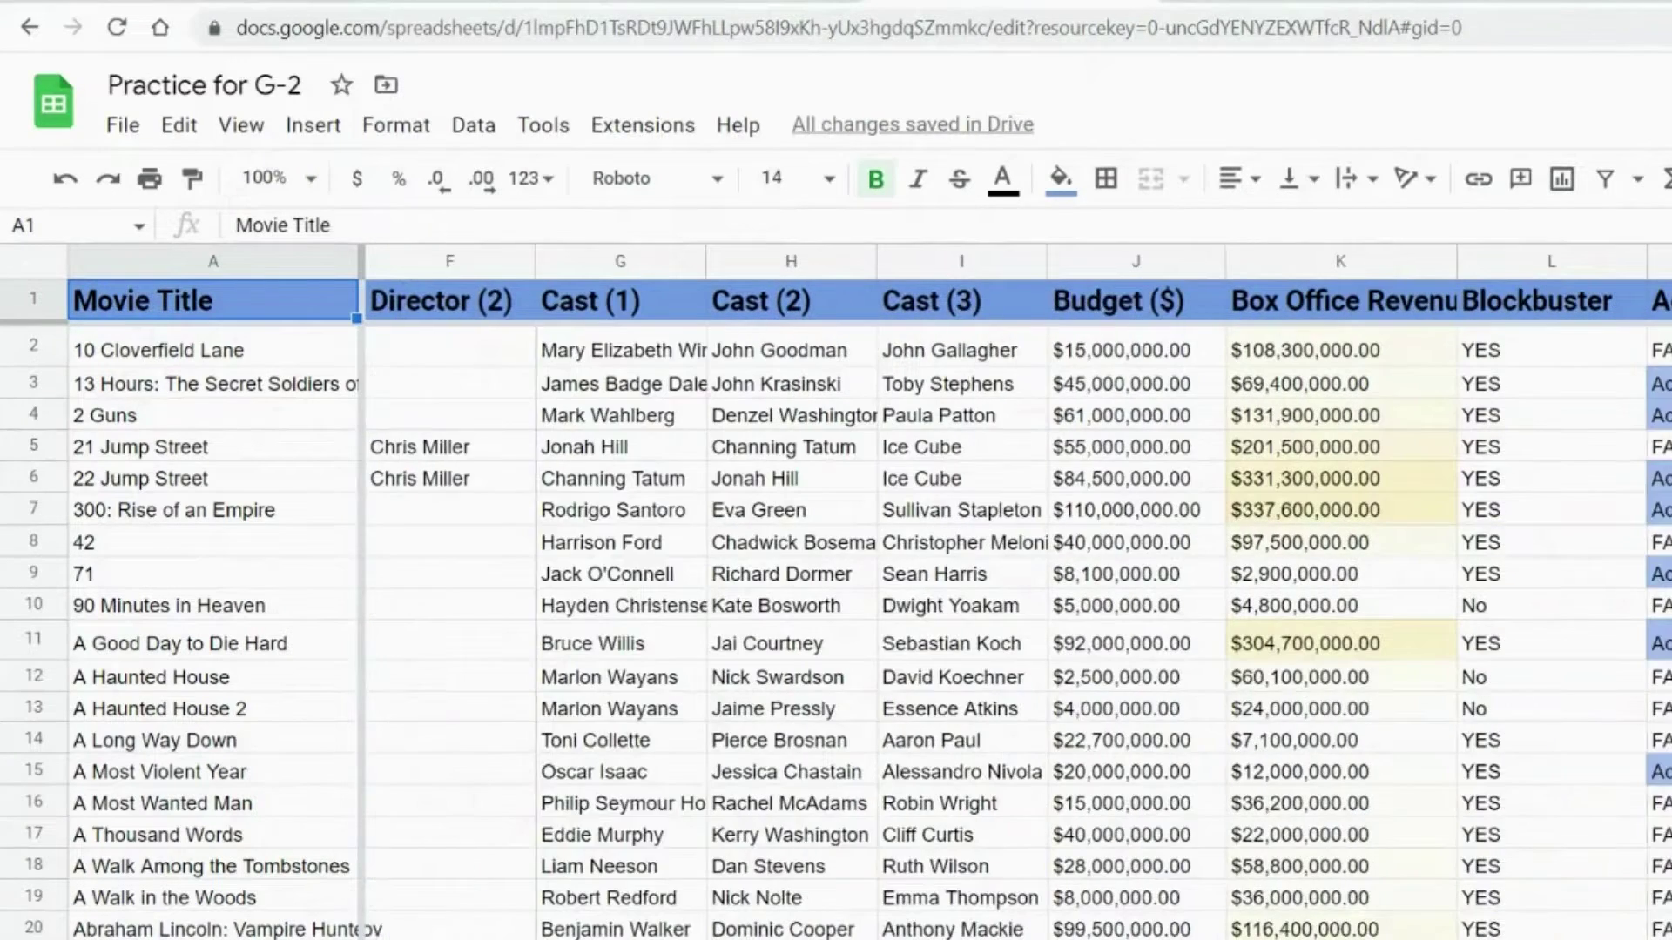
scroll(1014, 609, right, 2)
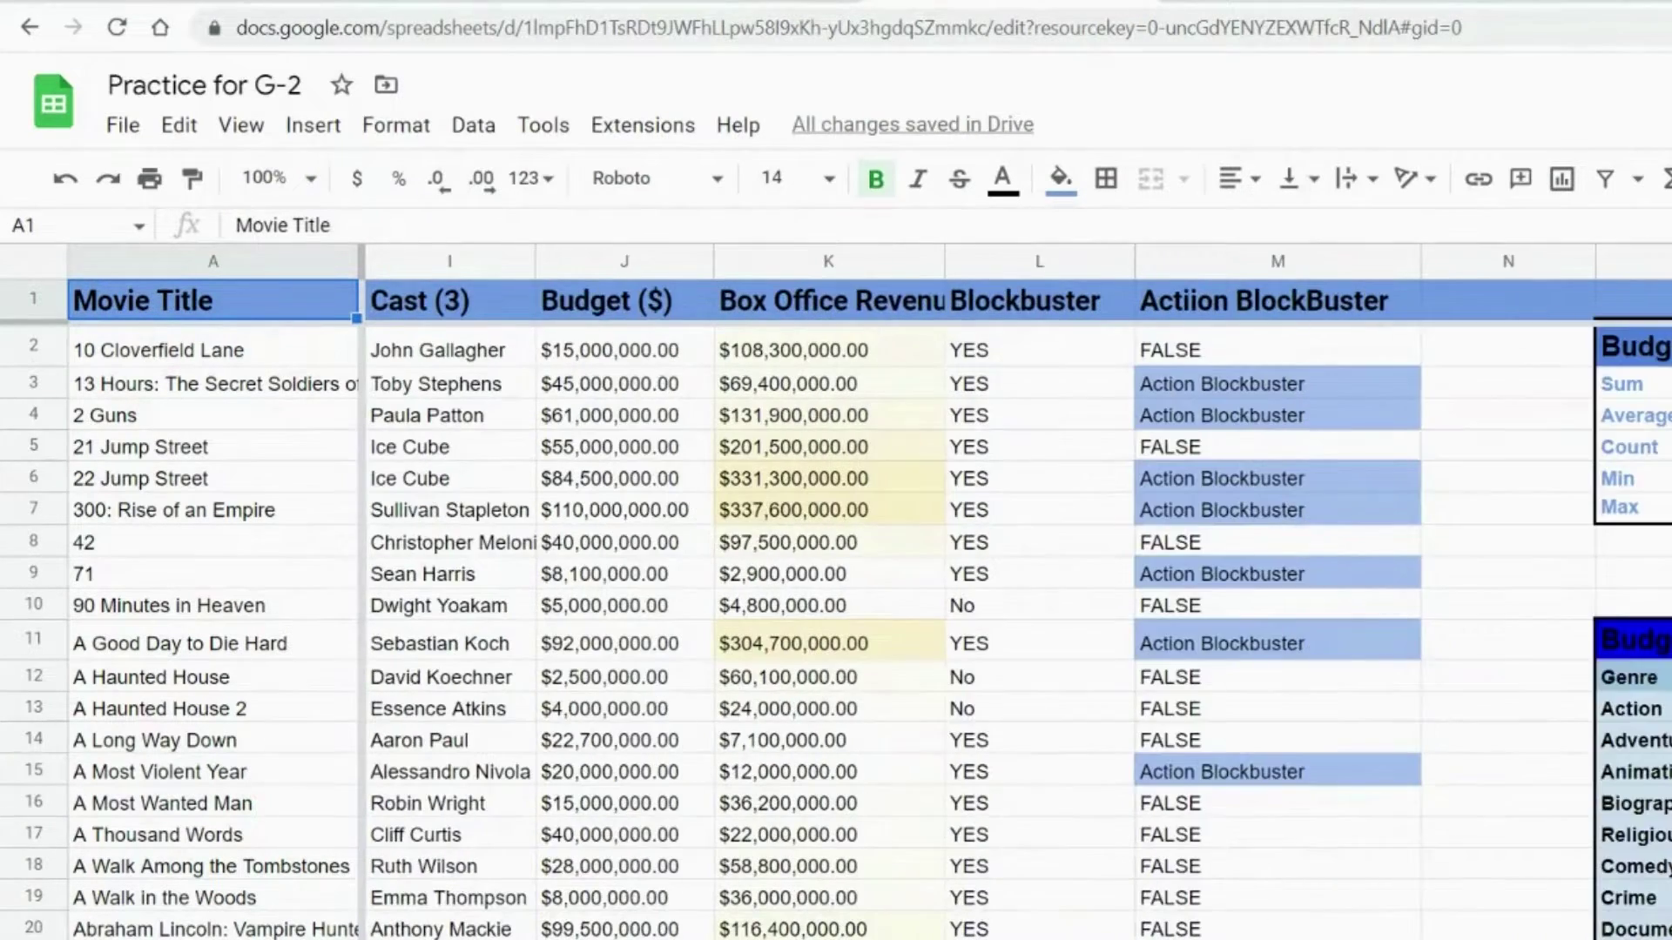
scroll(1014, 609, right, 3)
scroll(1014, 610, left, 5)
scroll(1014, 610, left, 8)
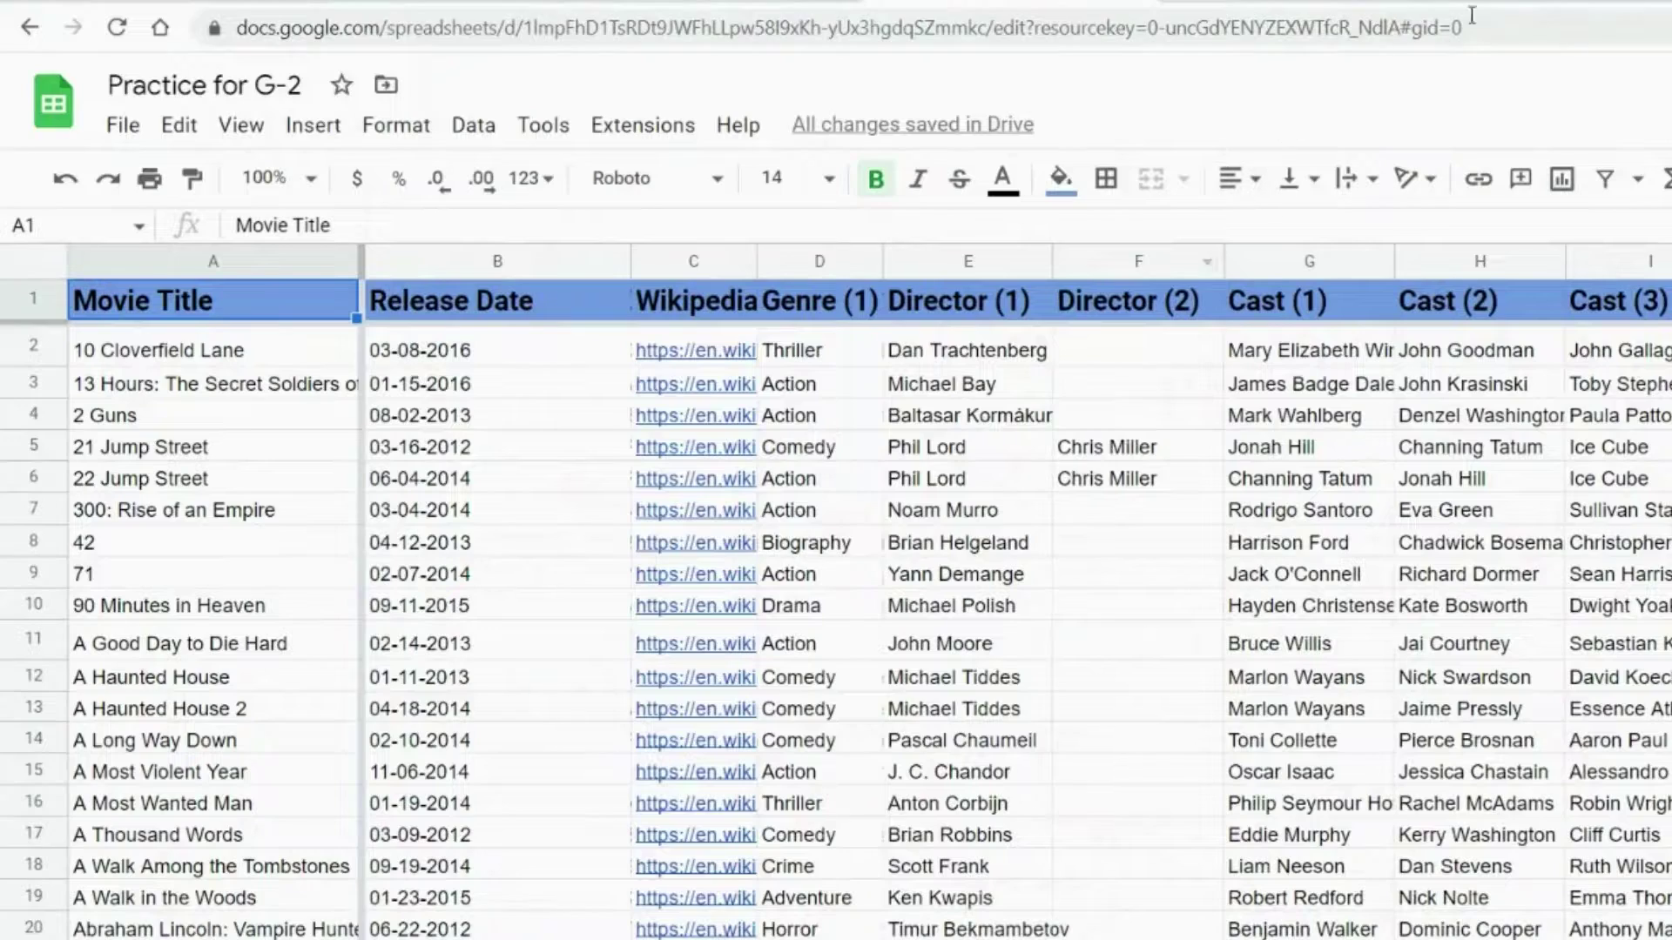
scroll(799, 413, down, 4)
scroll(799, 414, up, 4)
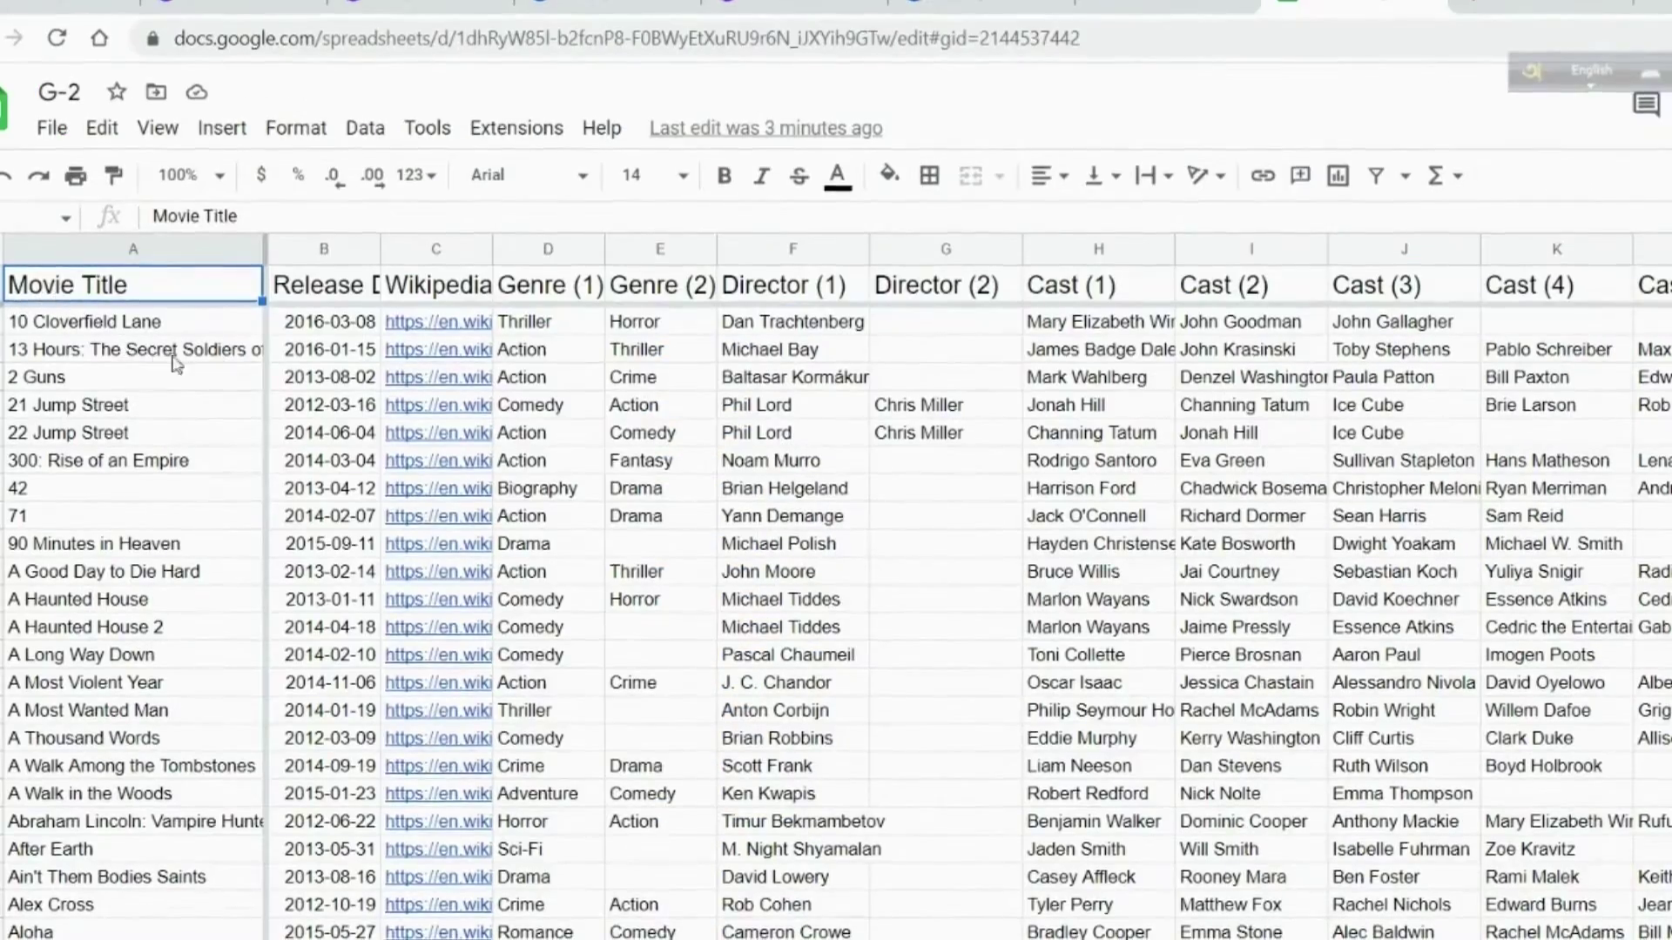
- Remove the row freeze from the G-2 spreadsheet
click(175, 344)
click(187, 283)
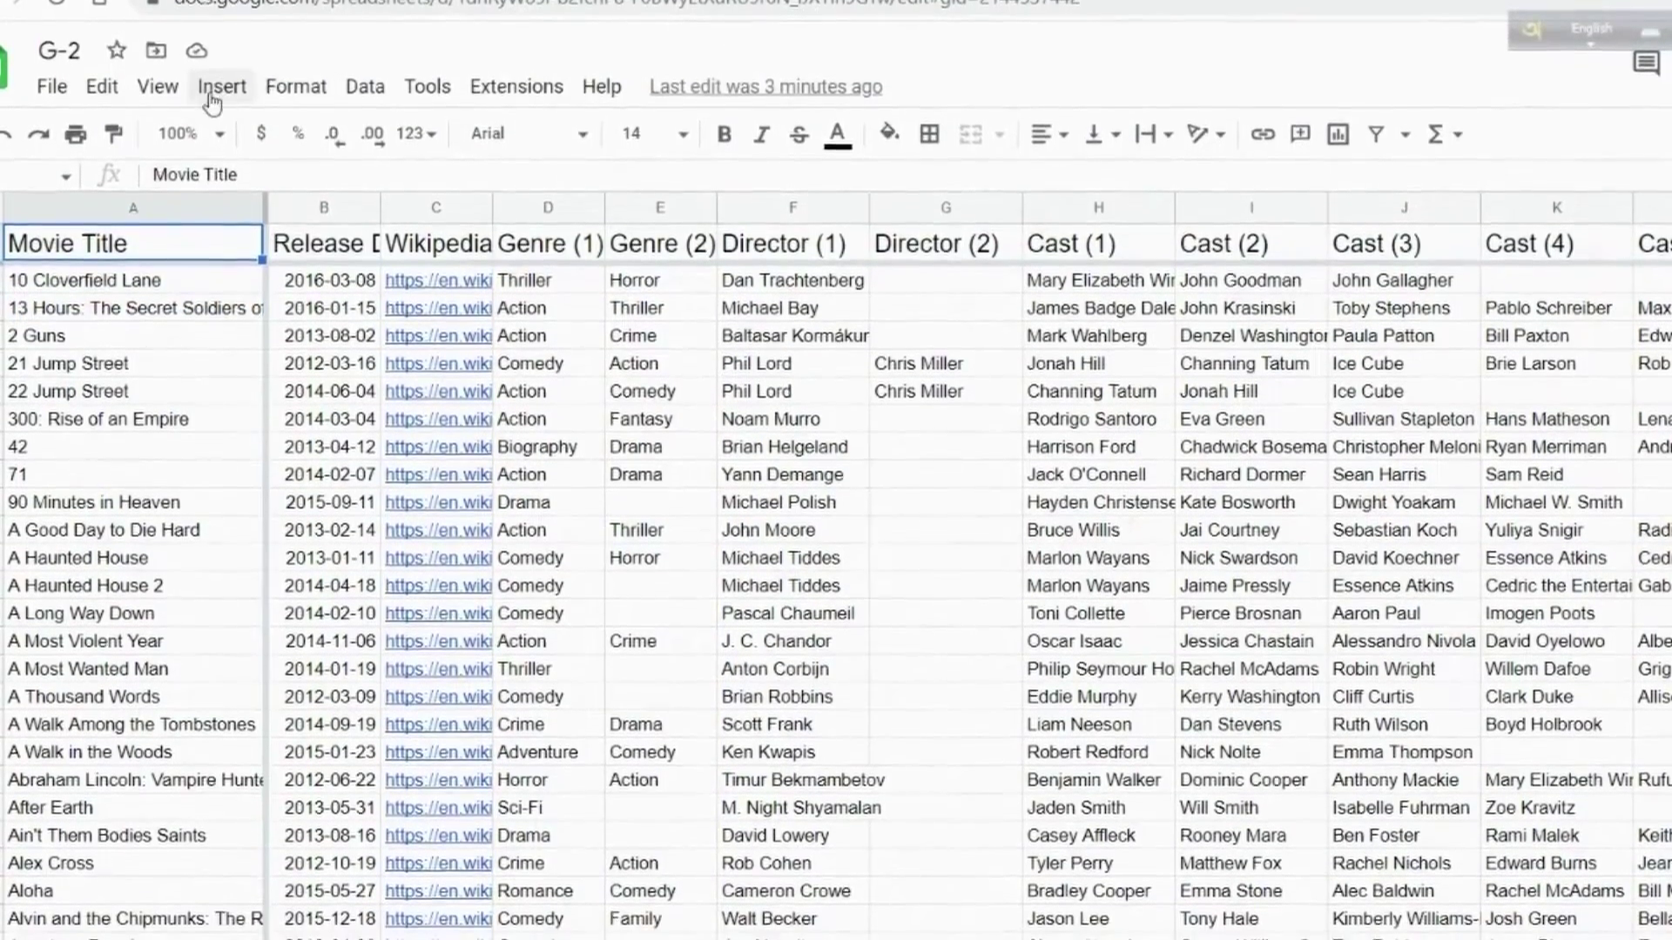
click(177, 80)
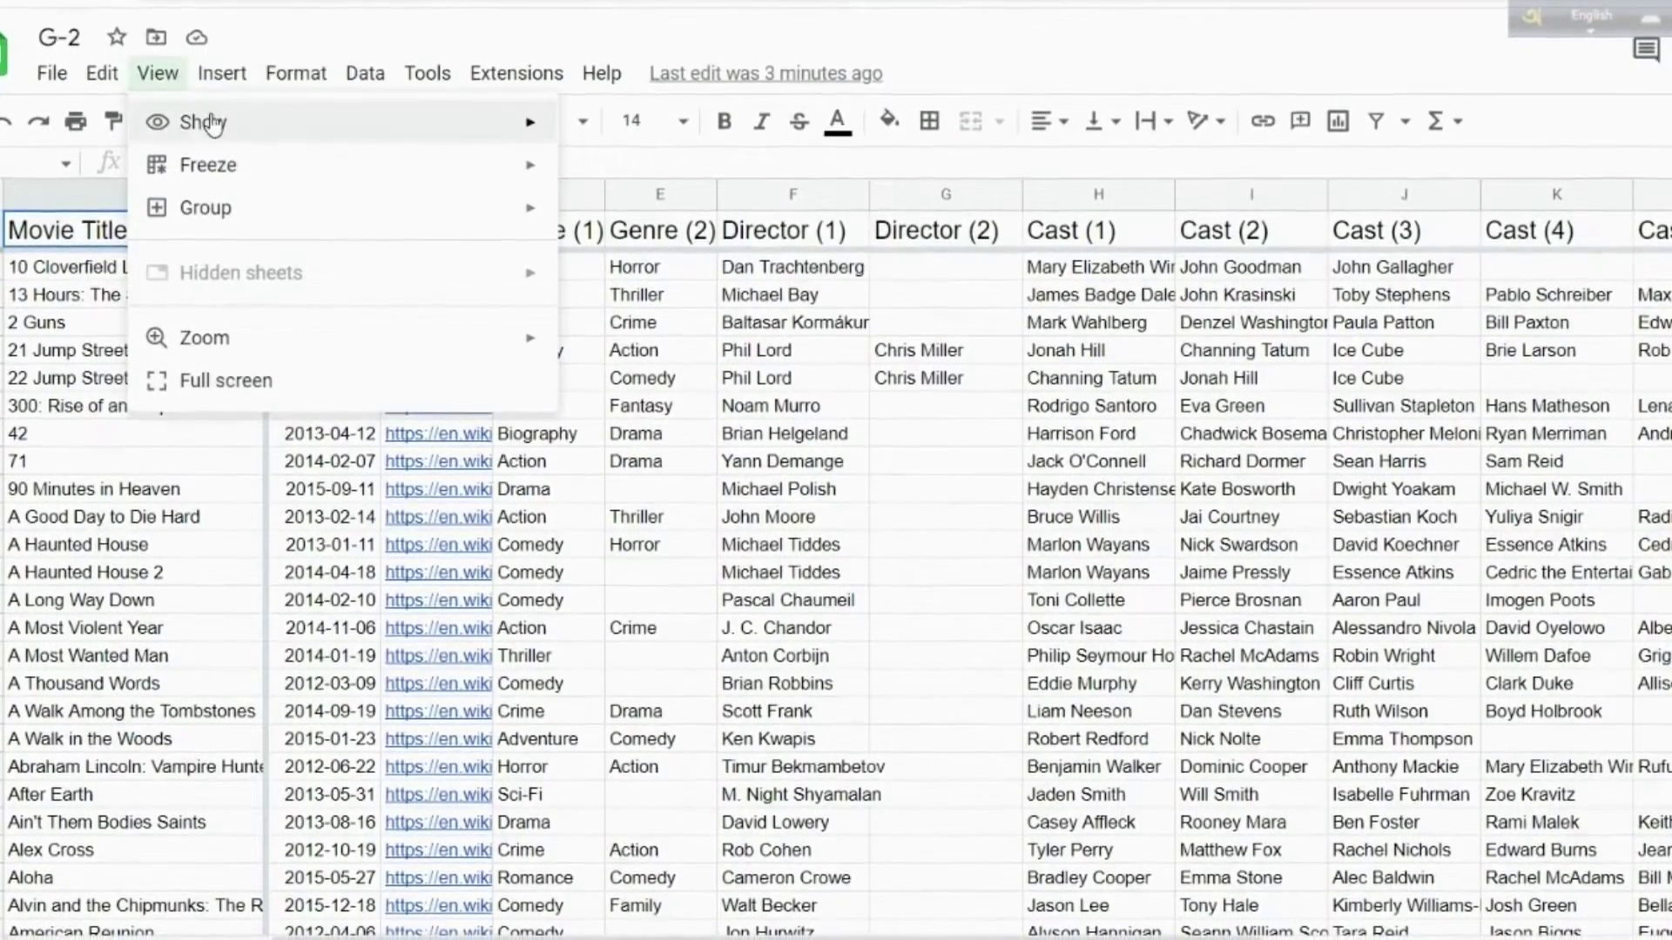
mouse_move(277, 181)
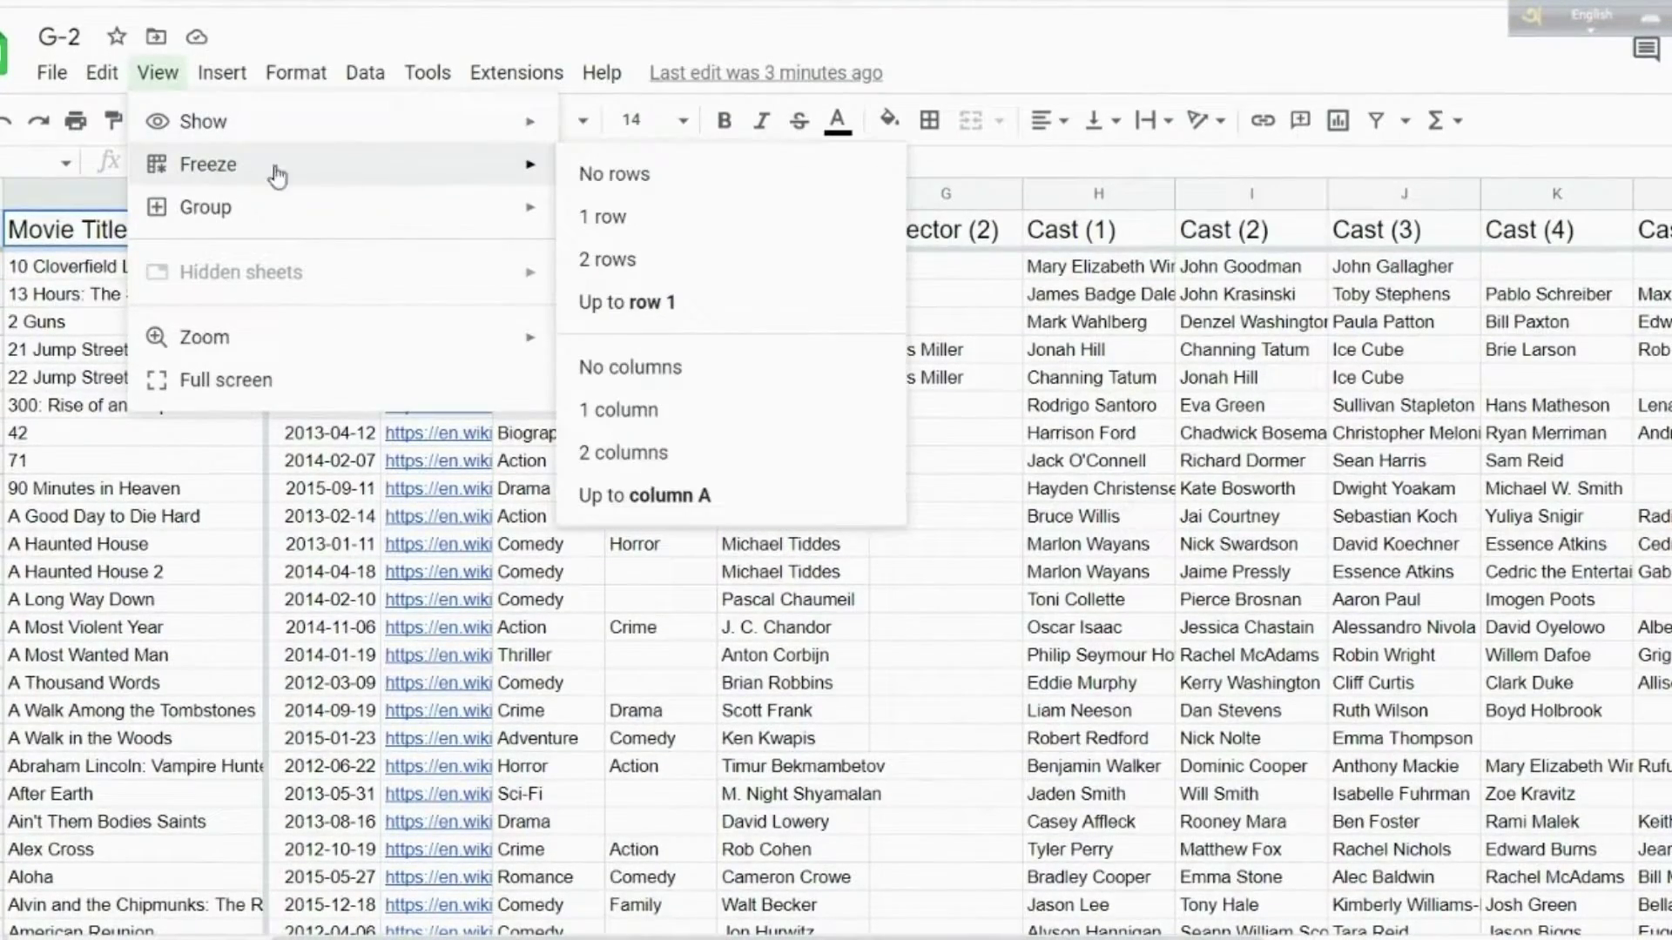
click(671, 173)
- Unfreeze the Movie Title column in the G-2 spreadsheet and check that all columns move together
click(182, 86)
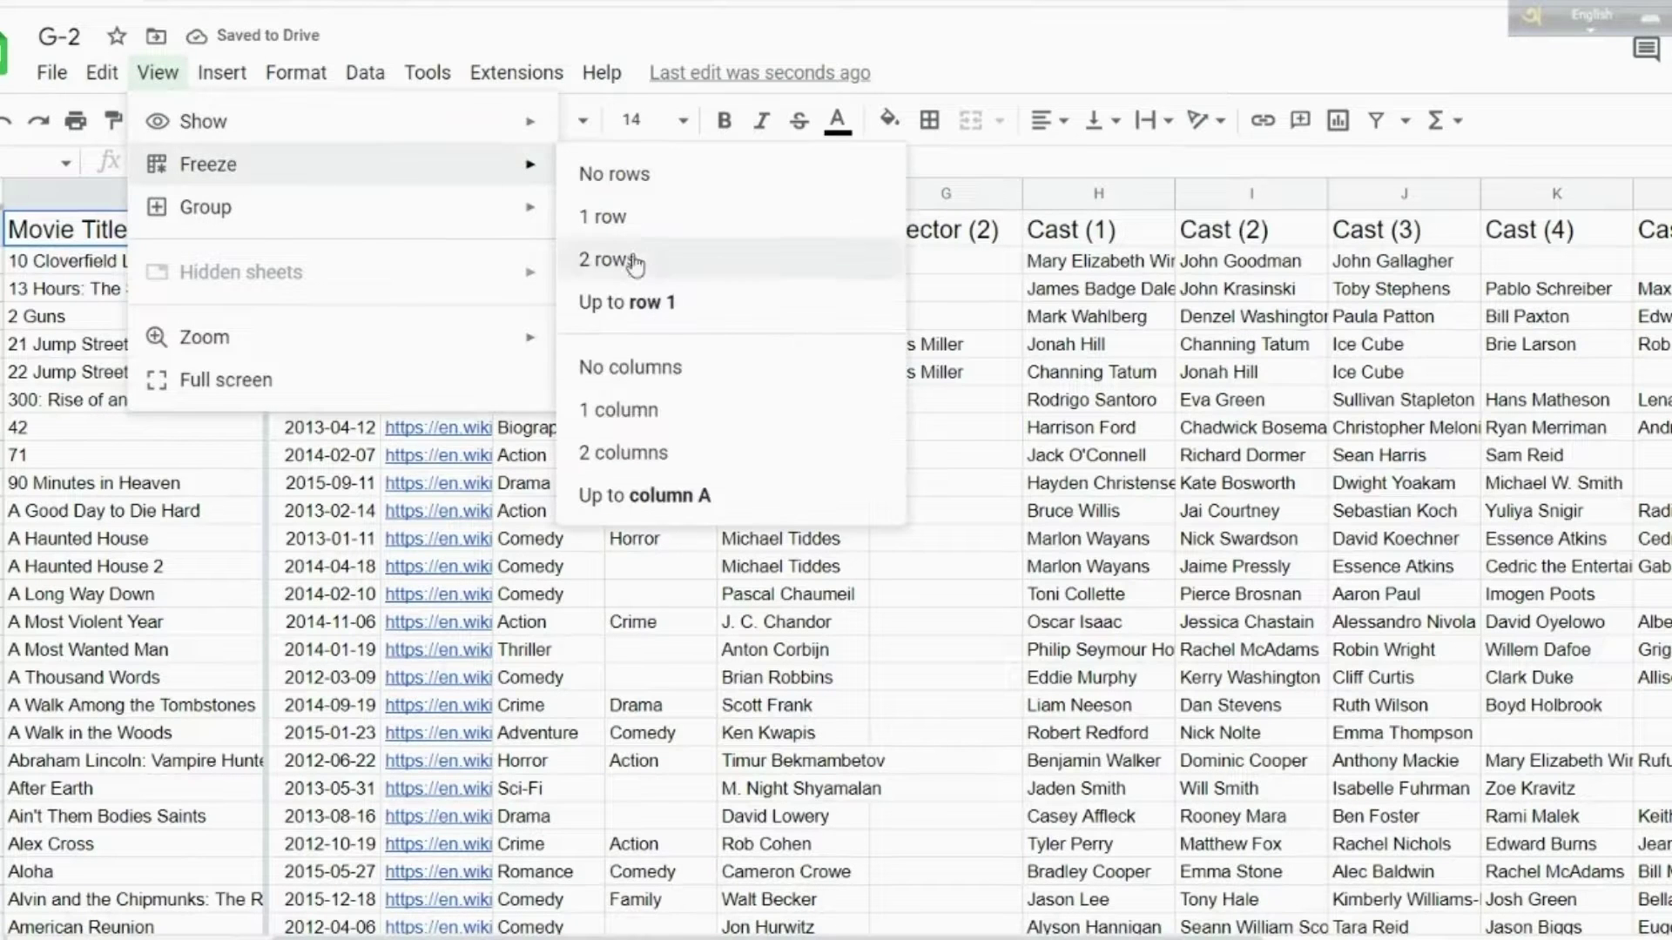
click(636, 370)
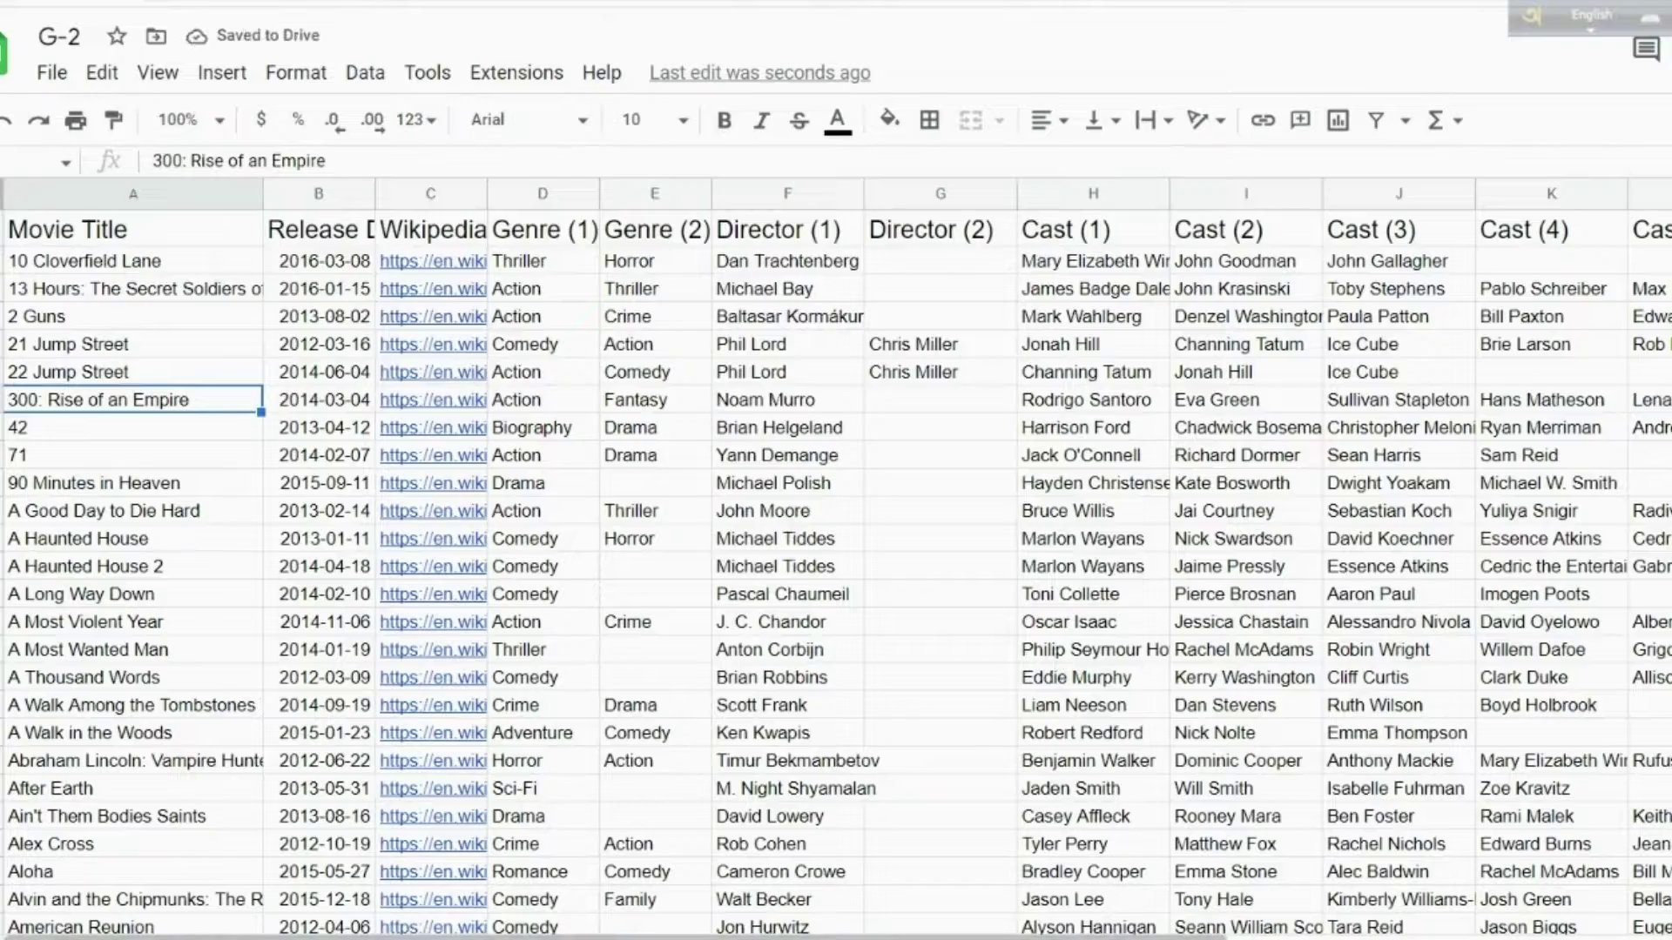
scroll(904, 865, right, 5)
scroll(904, 864, left, 5)
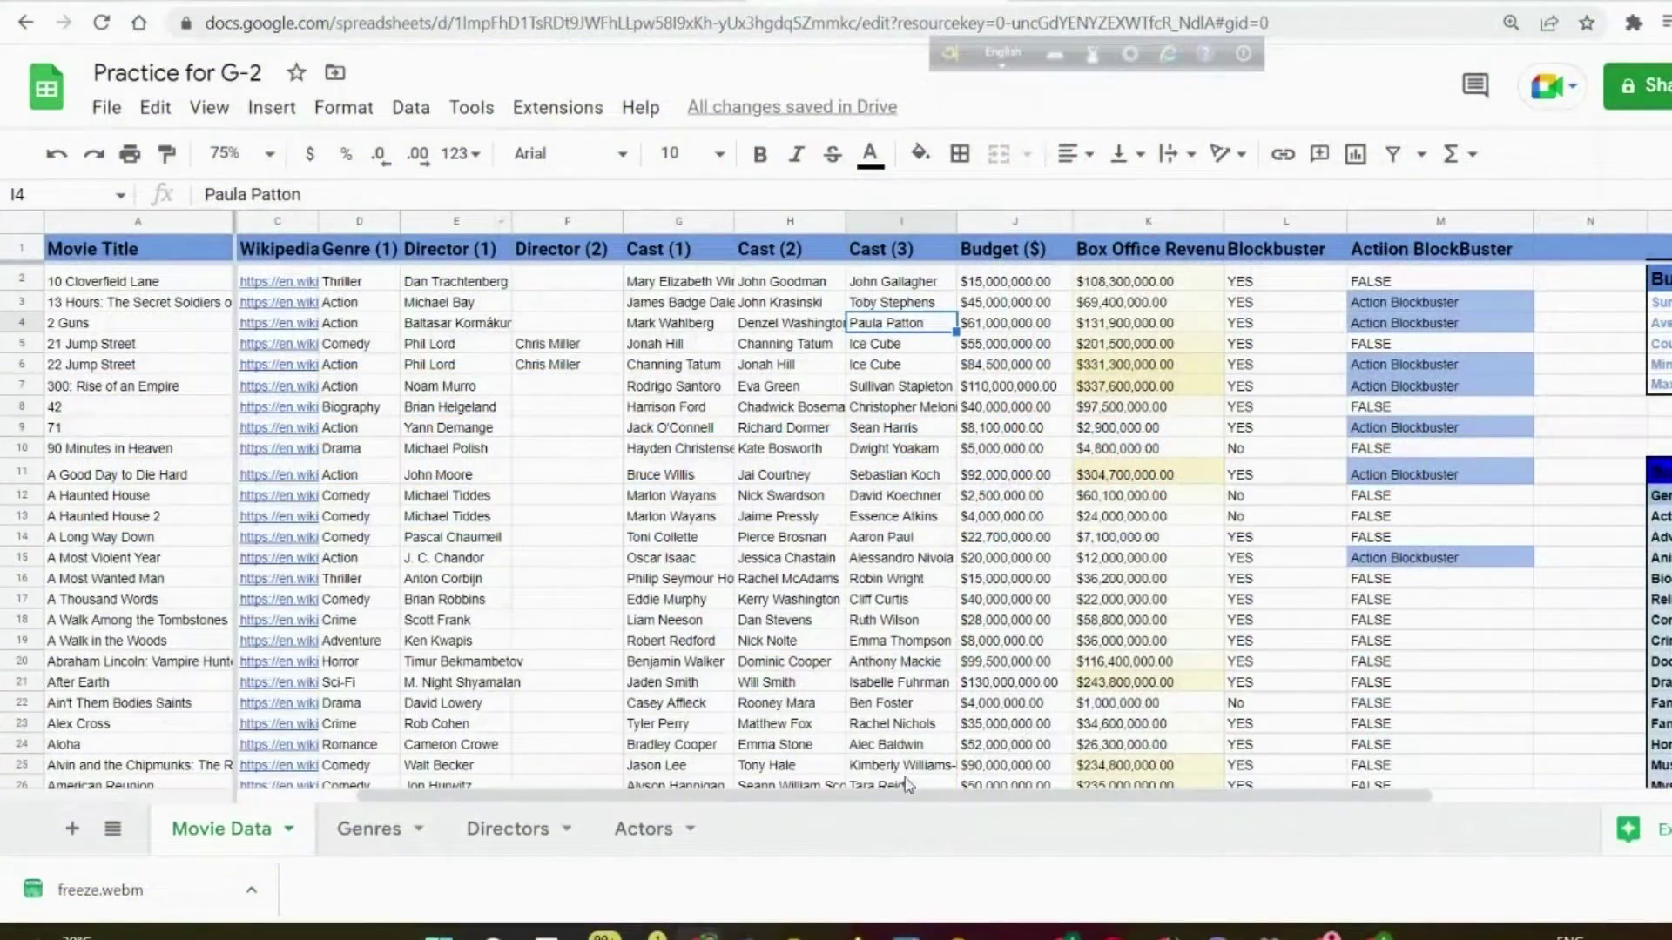
- Hide columns G to I, Cast (1) to Cast (3), in the Practice for G-2 spreadsheet
drag(902, 797, 1008, 805)
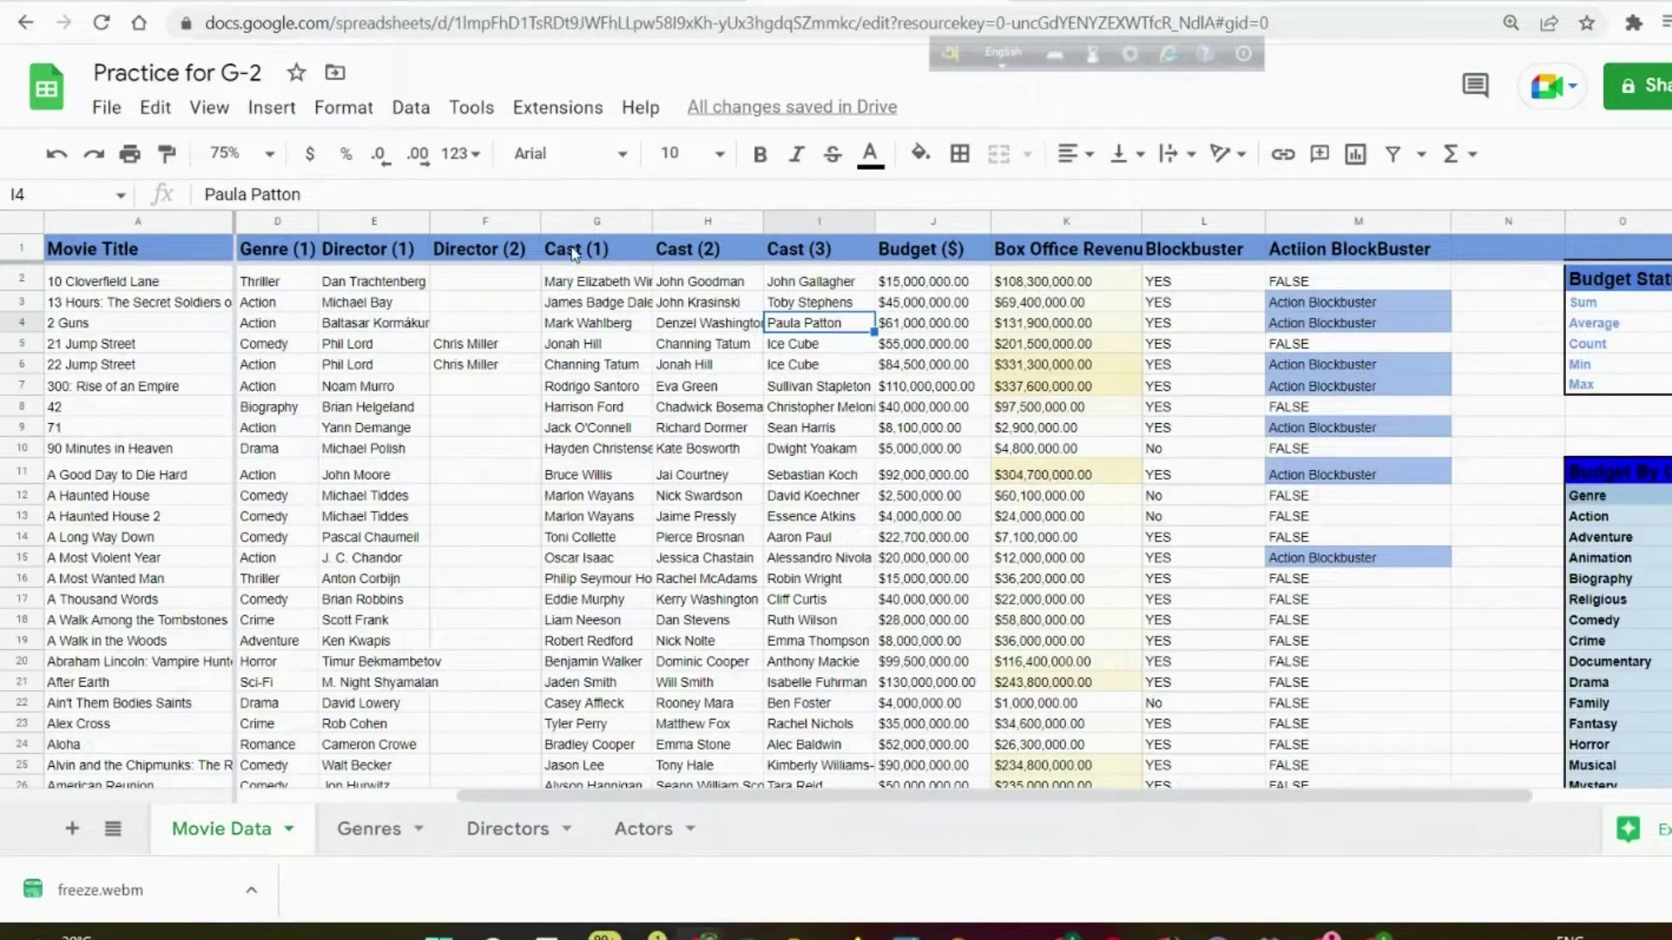
drag(575, 221, 836, 221)
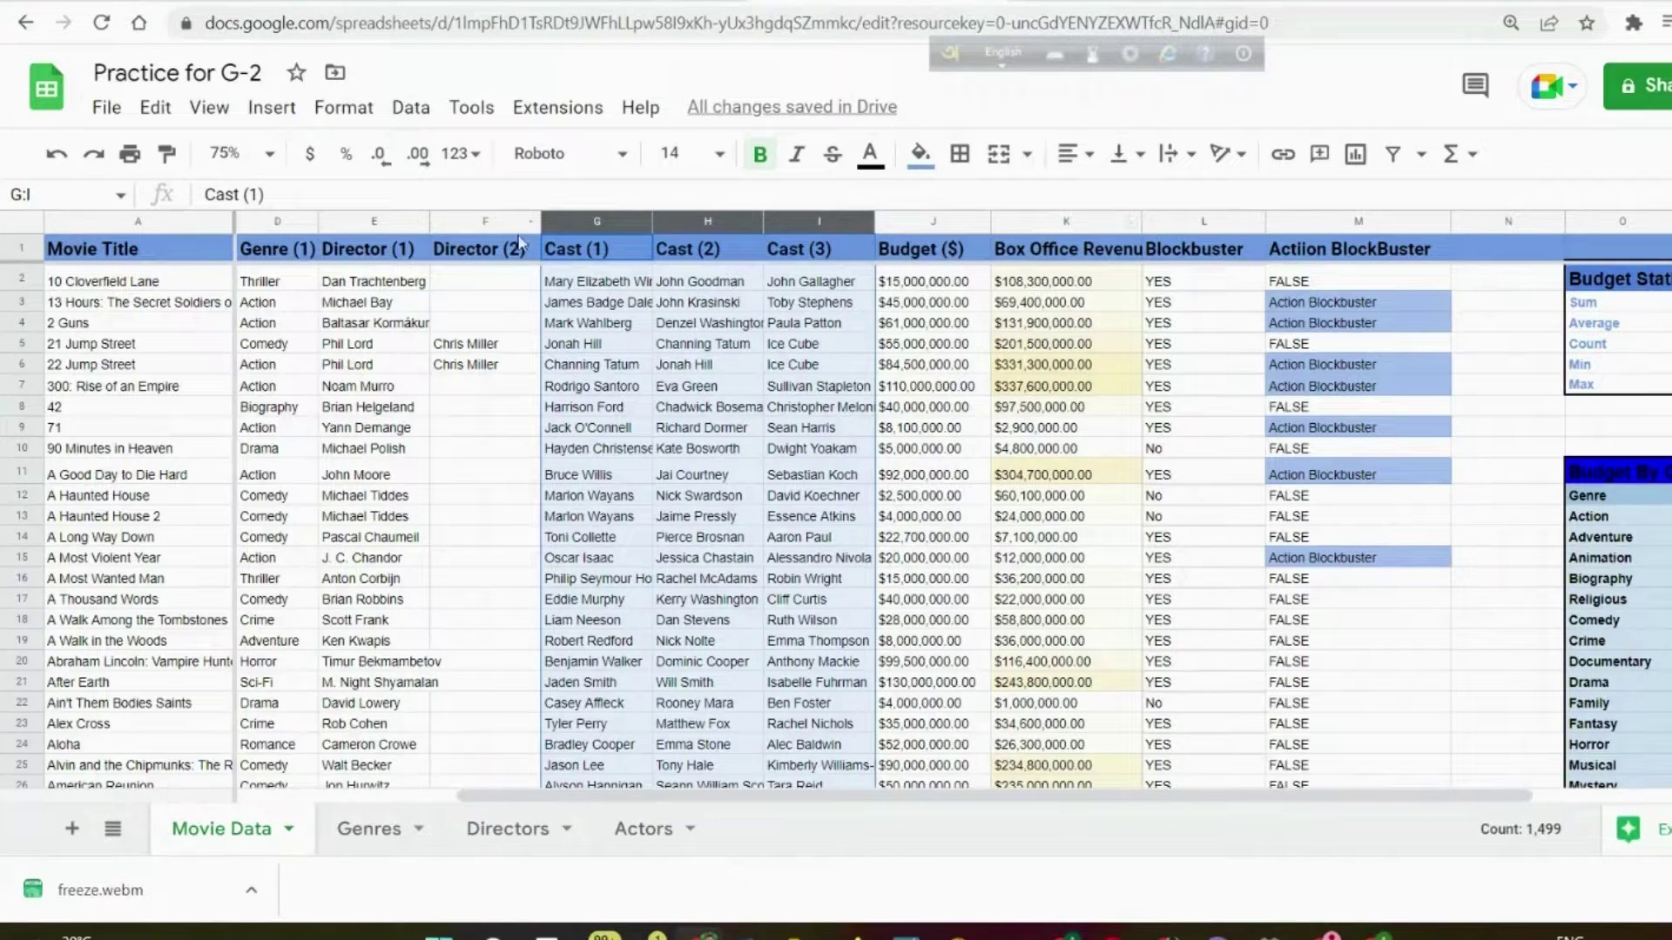
right_click(704, 224)
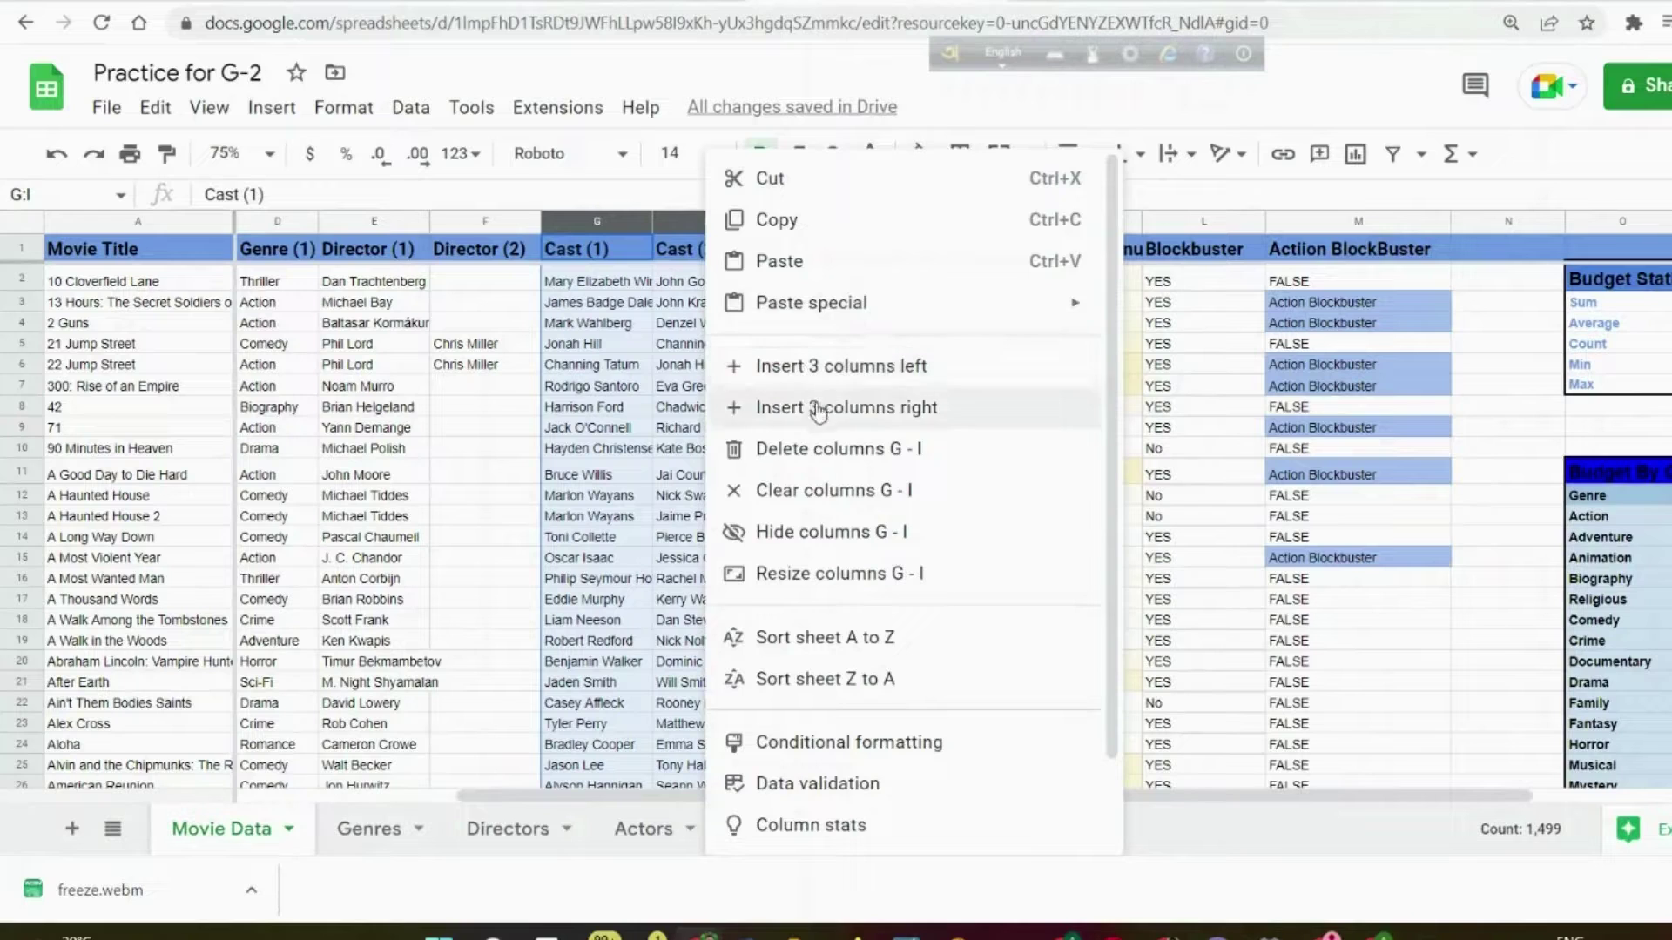
click(823, 532)
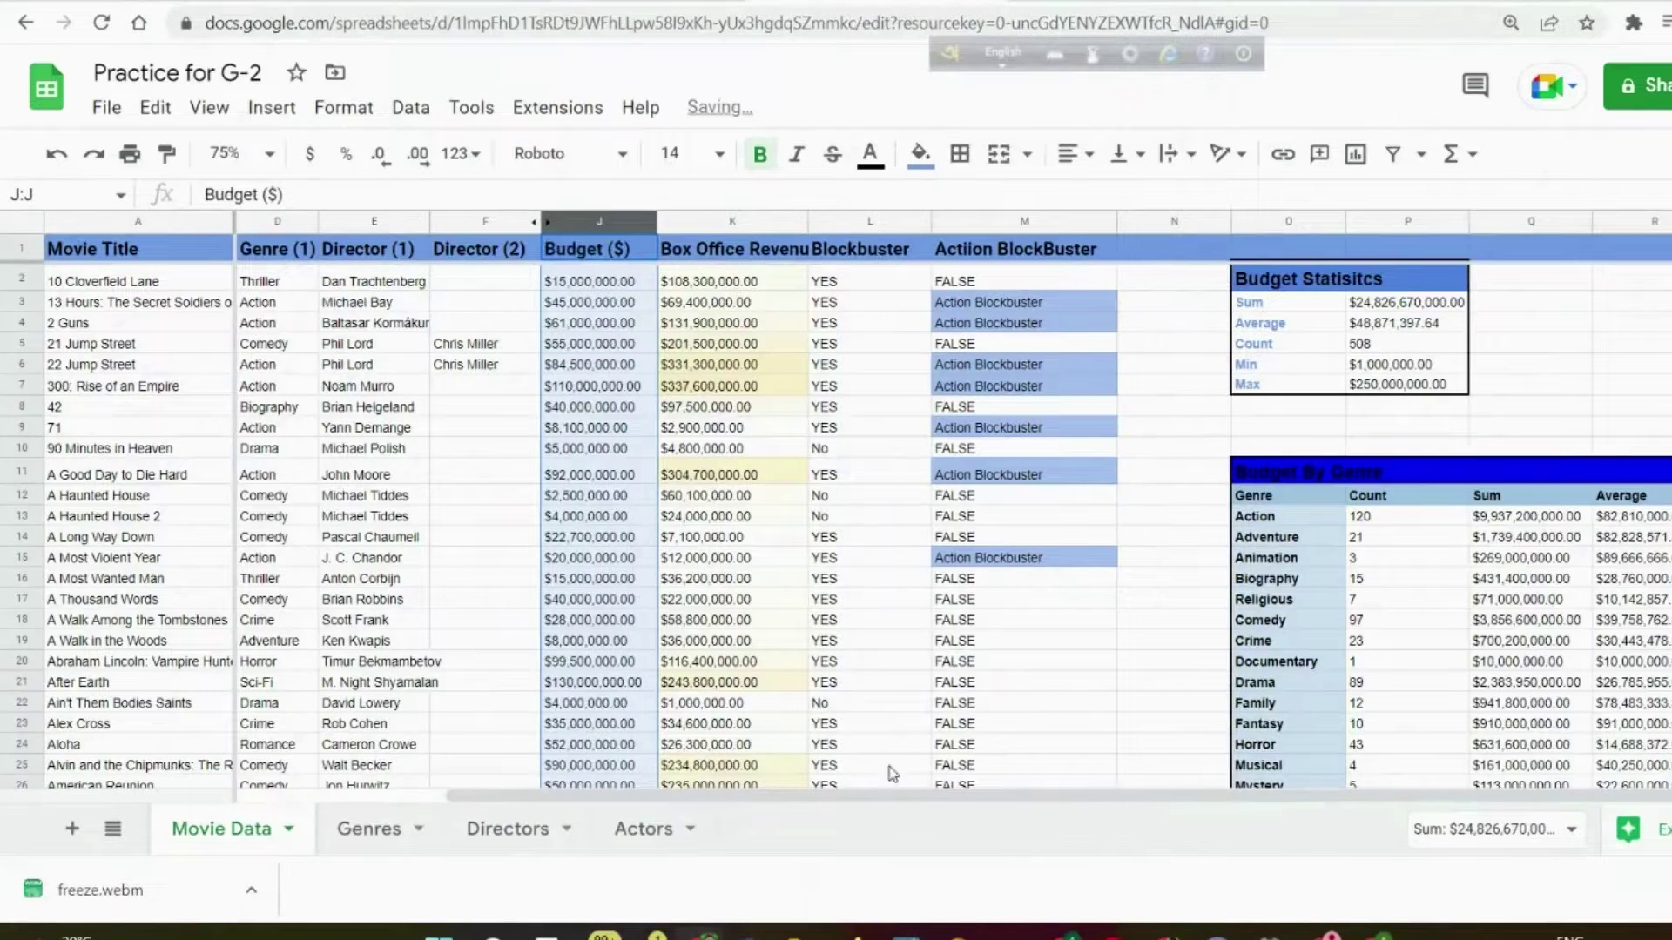
- Hide rows 8 and 9, the movies 42 and 71, and look through the remaining rows
drag(889, 796, 810, 799)
drag(96, 407, 15, 412)
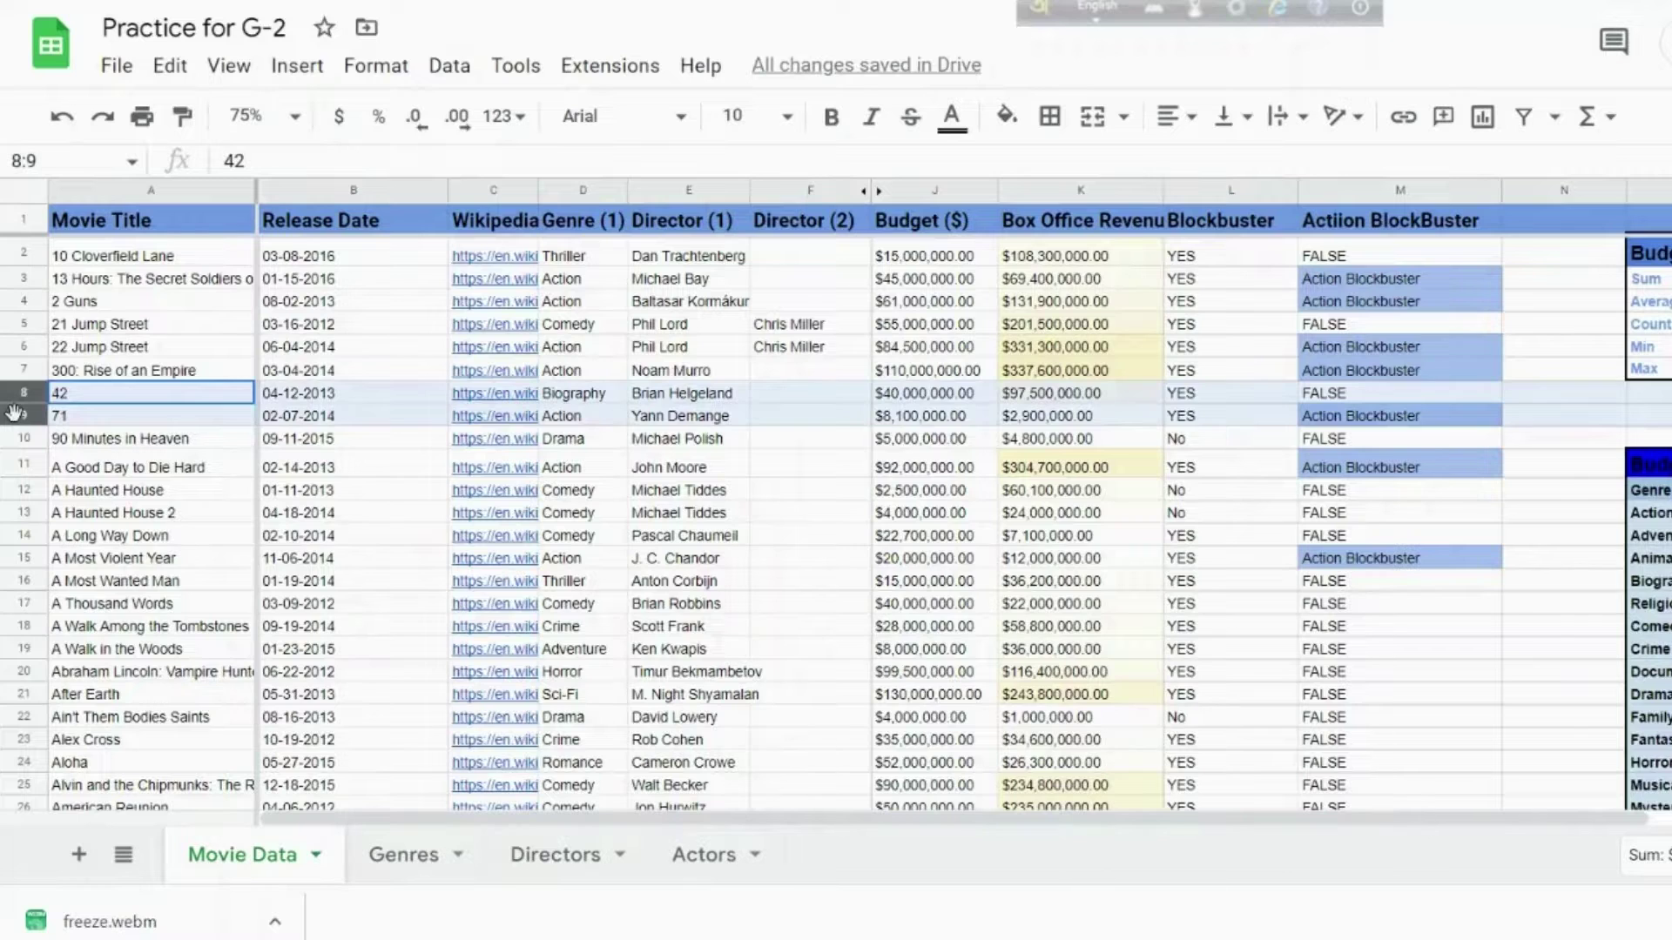
right_click(348, 412)
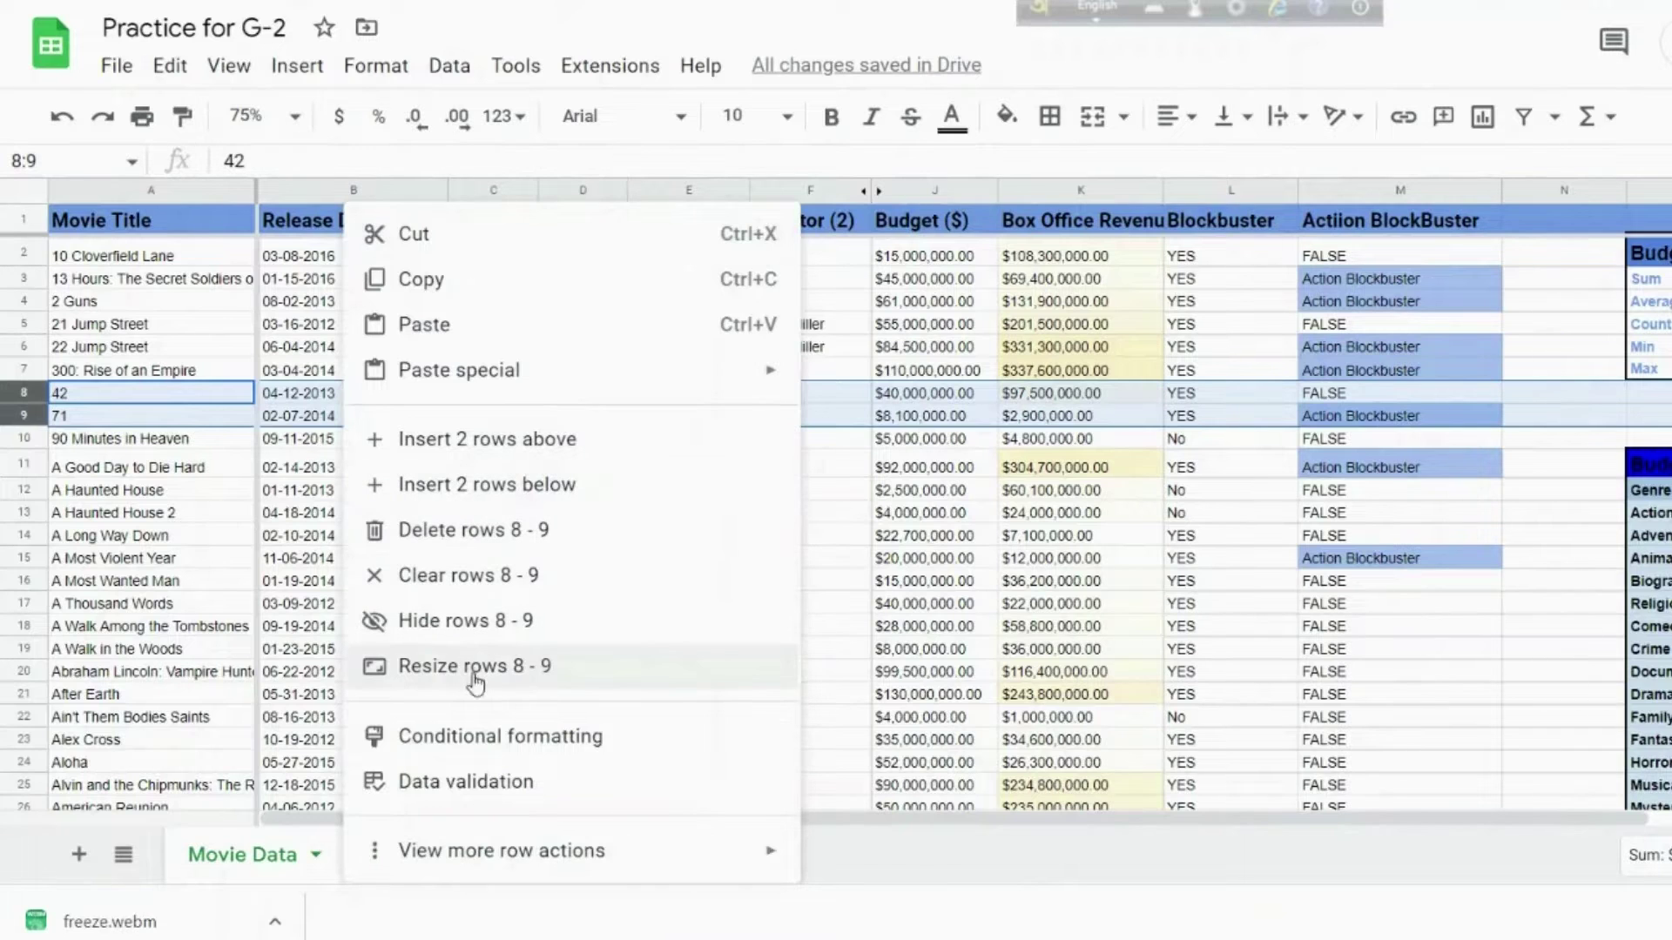
click(485, 638)
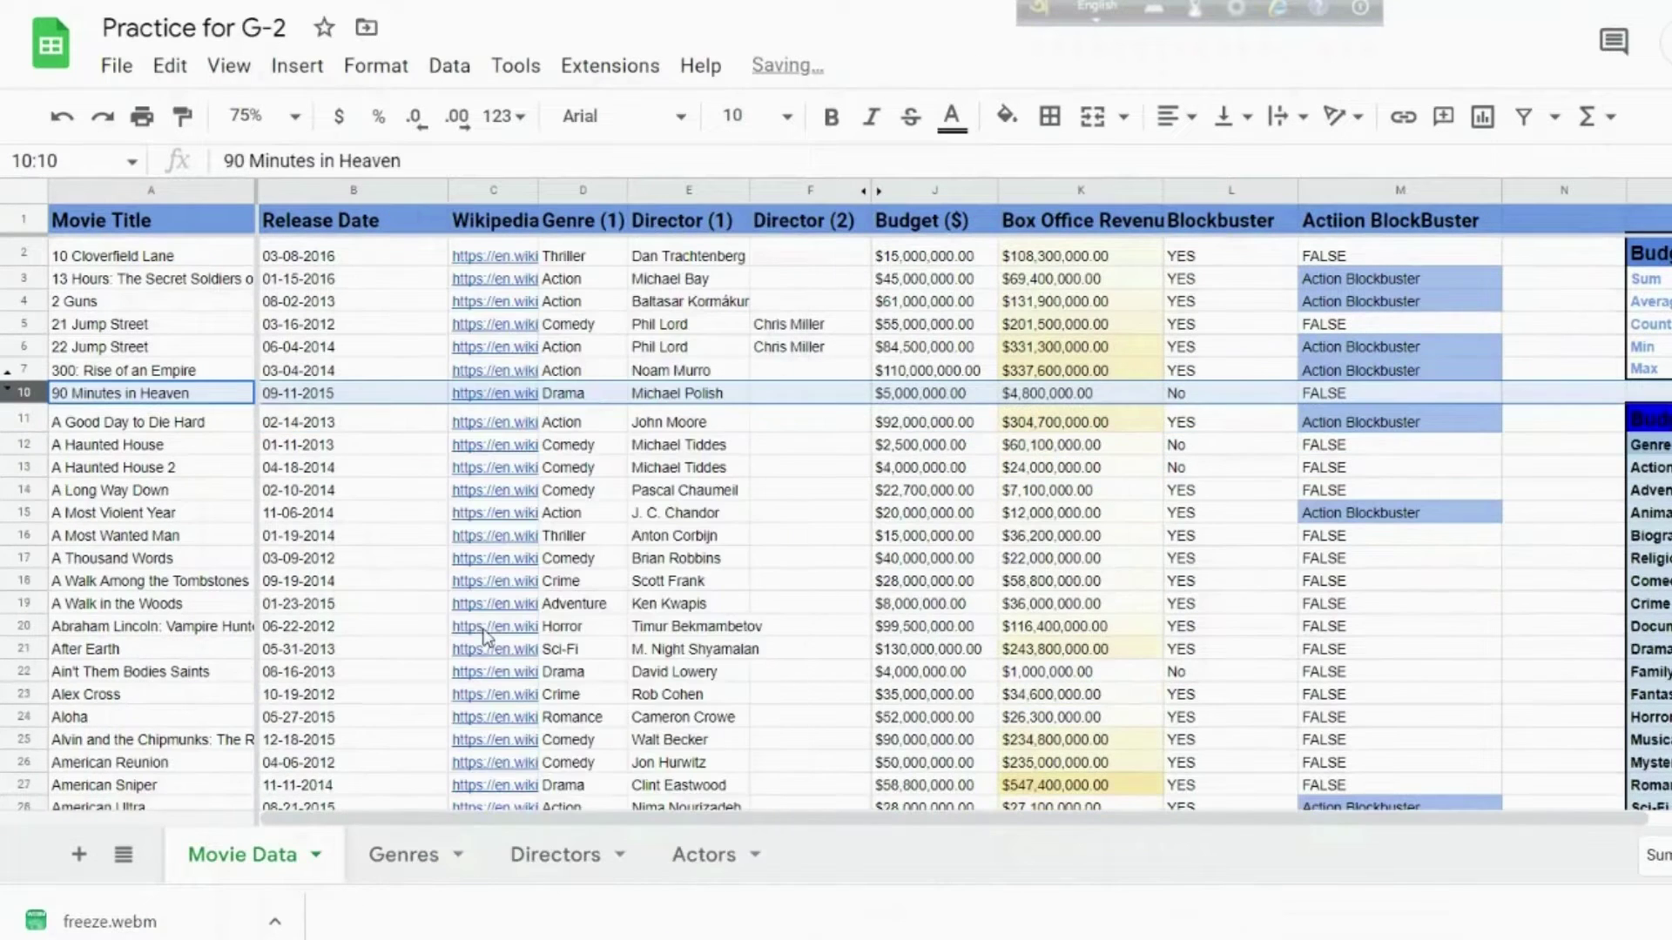
scroll(676, 296, down, 5)
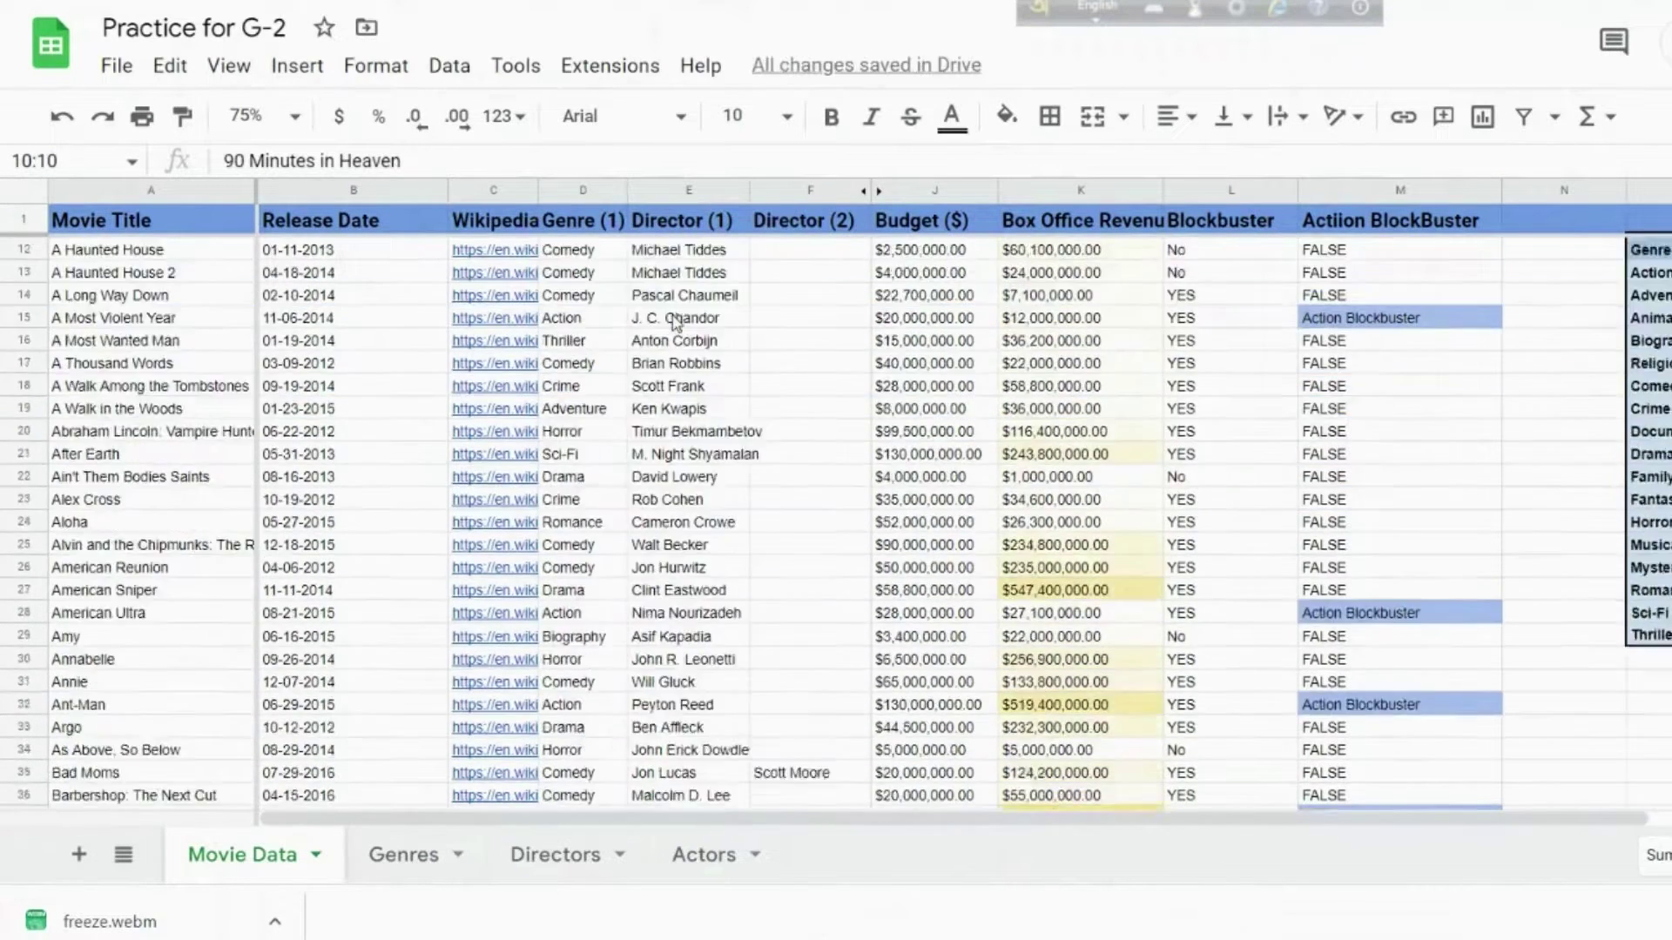
scroll(677, 323, up, 5)
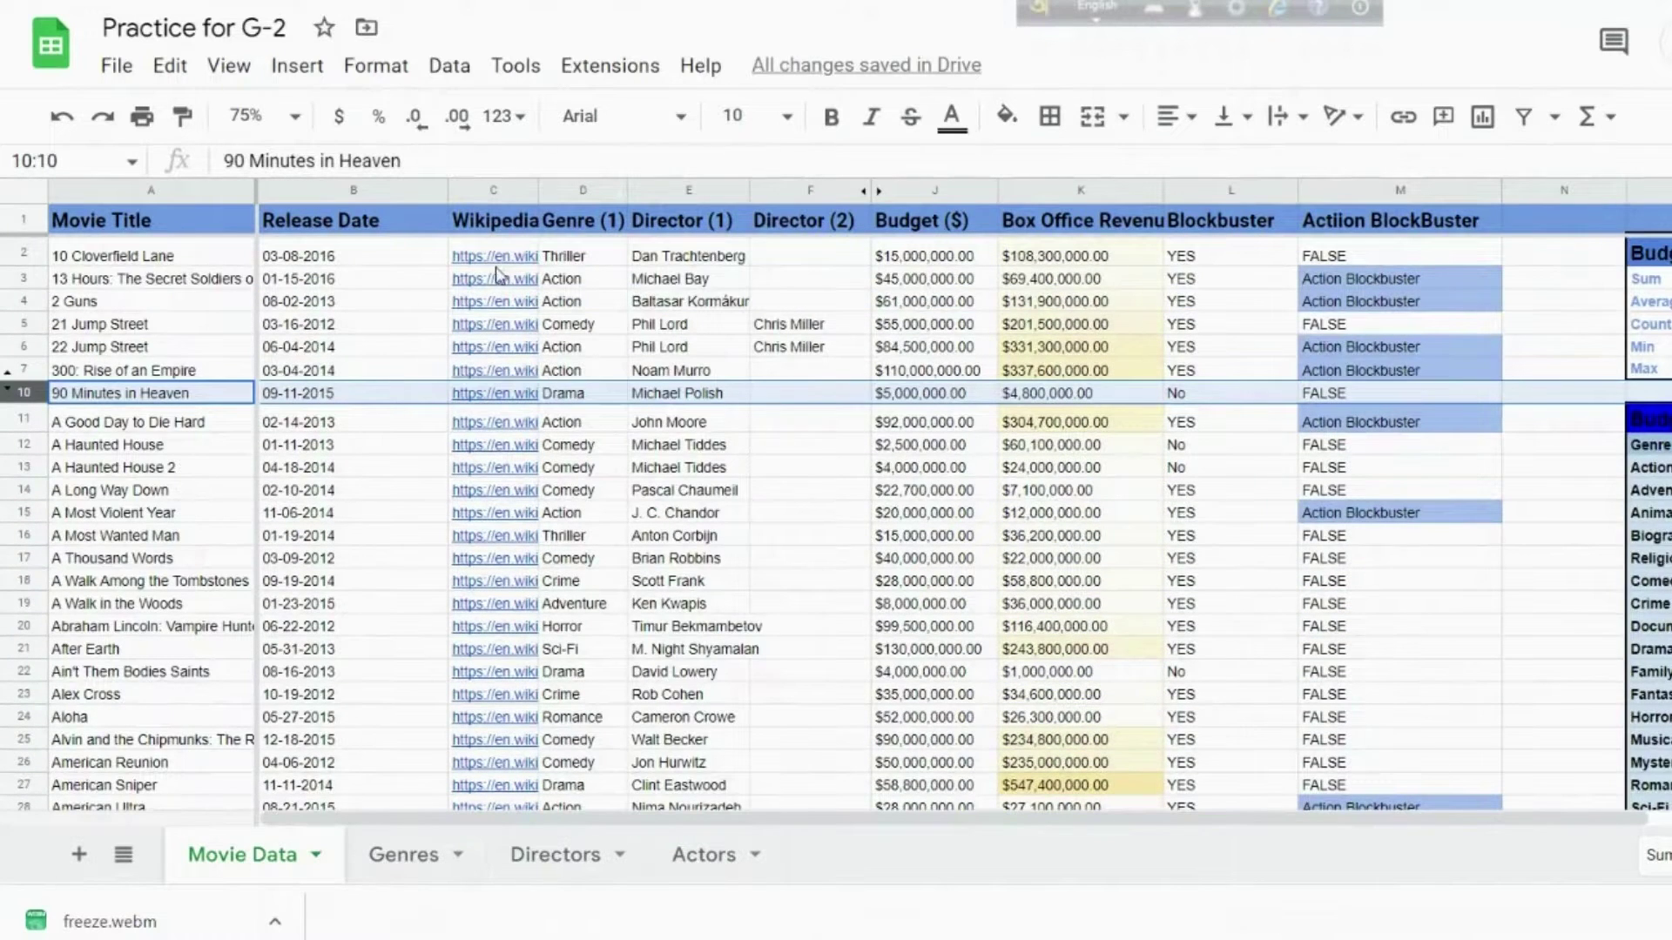
- Unhide the Cast columns G to I and rows 8 and 9
mouse_move(461, 352)
click(881, 192)
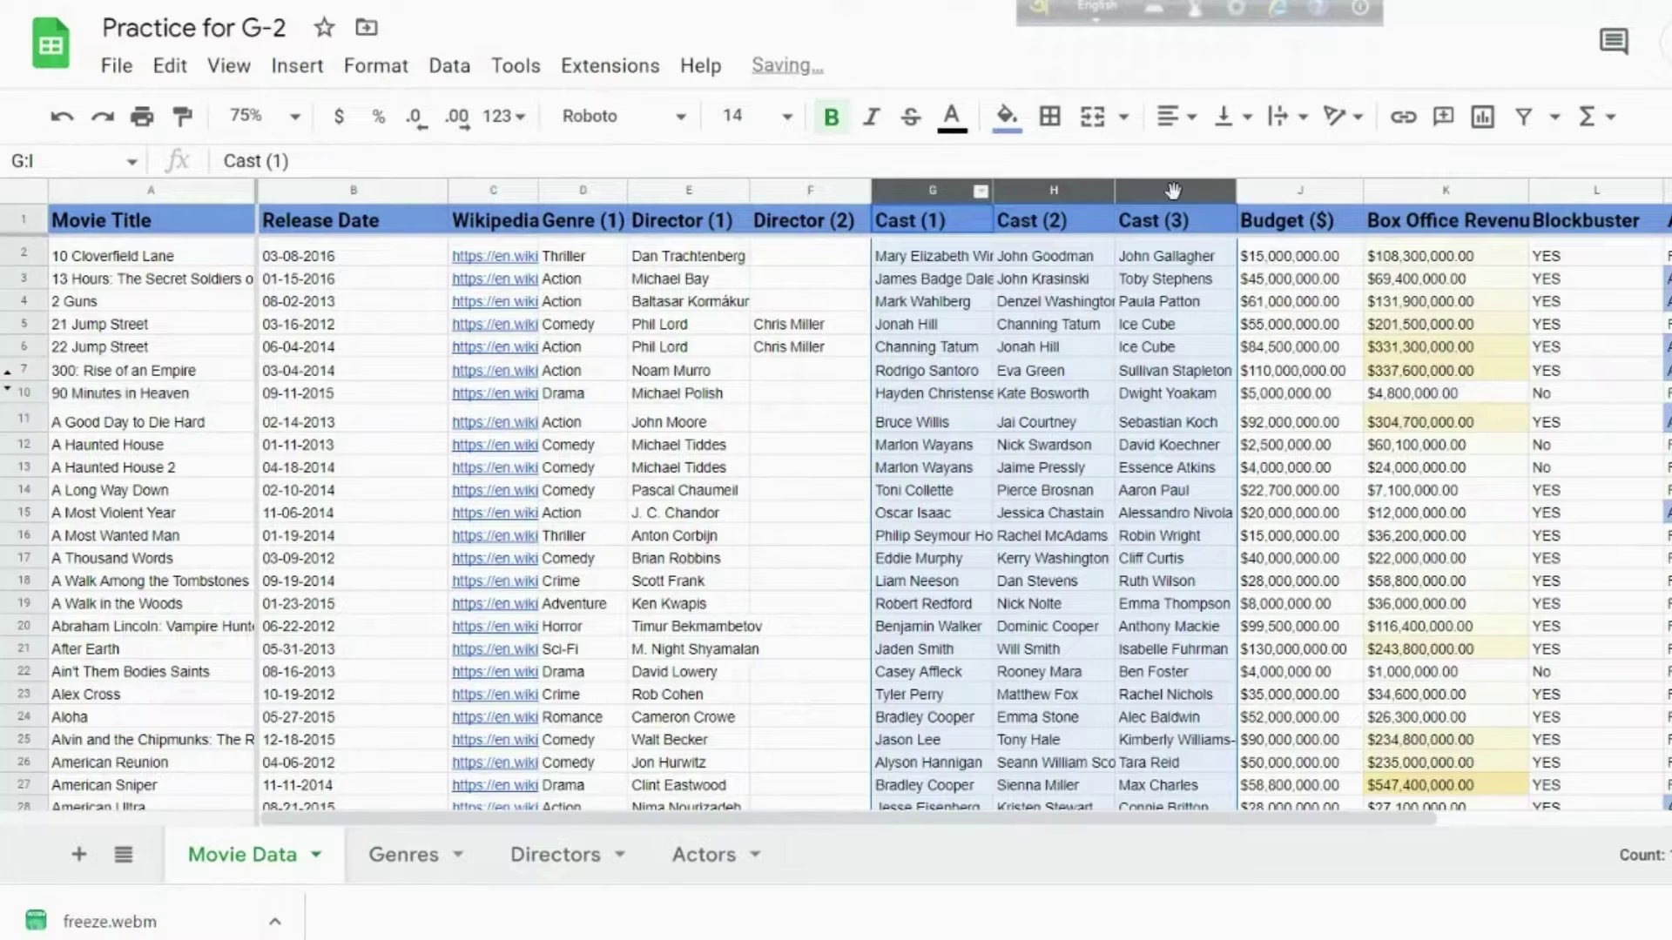
click(7, 391)
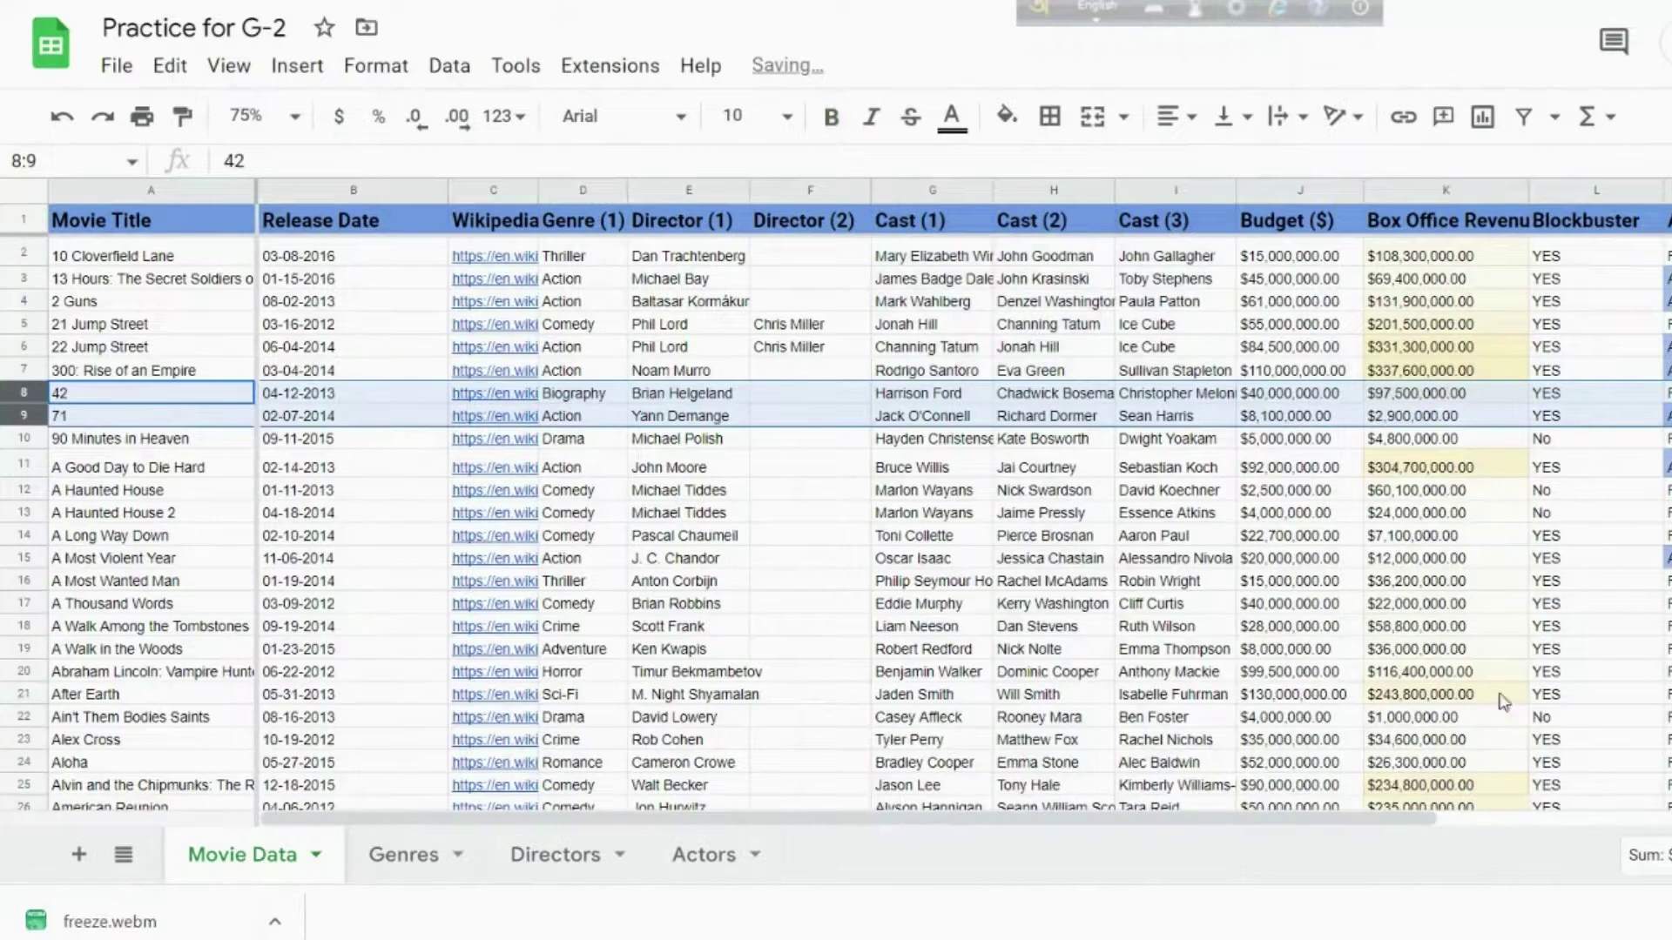
drag(1412, 818, 1360, 819)
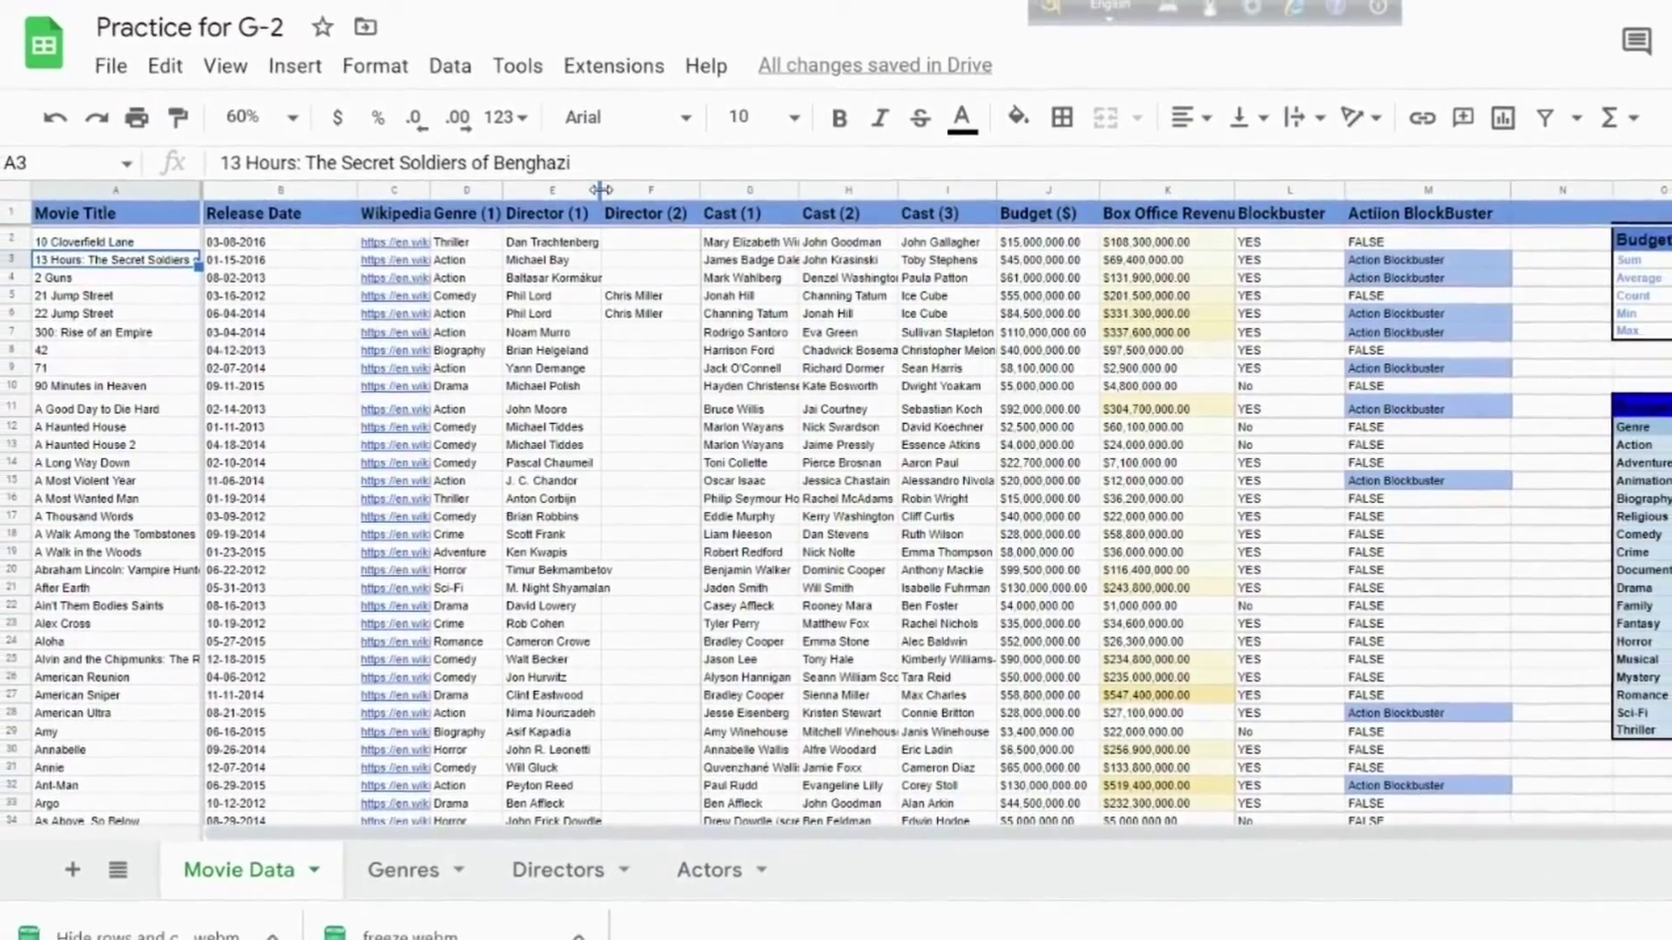
- Fit the Cast (1) column's width and row 17's height to their contents
click(601, 190)
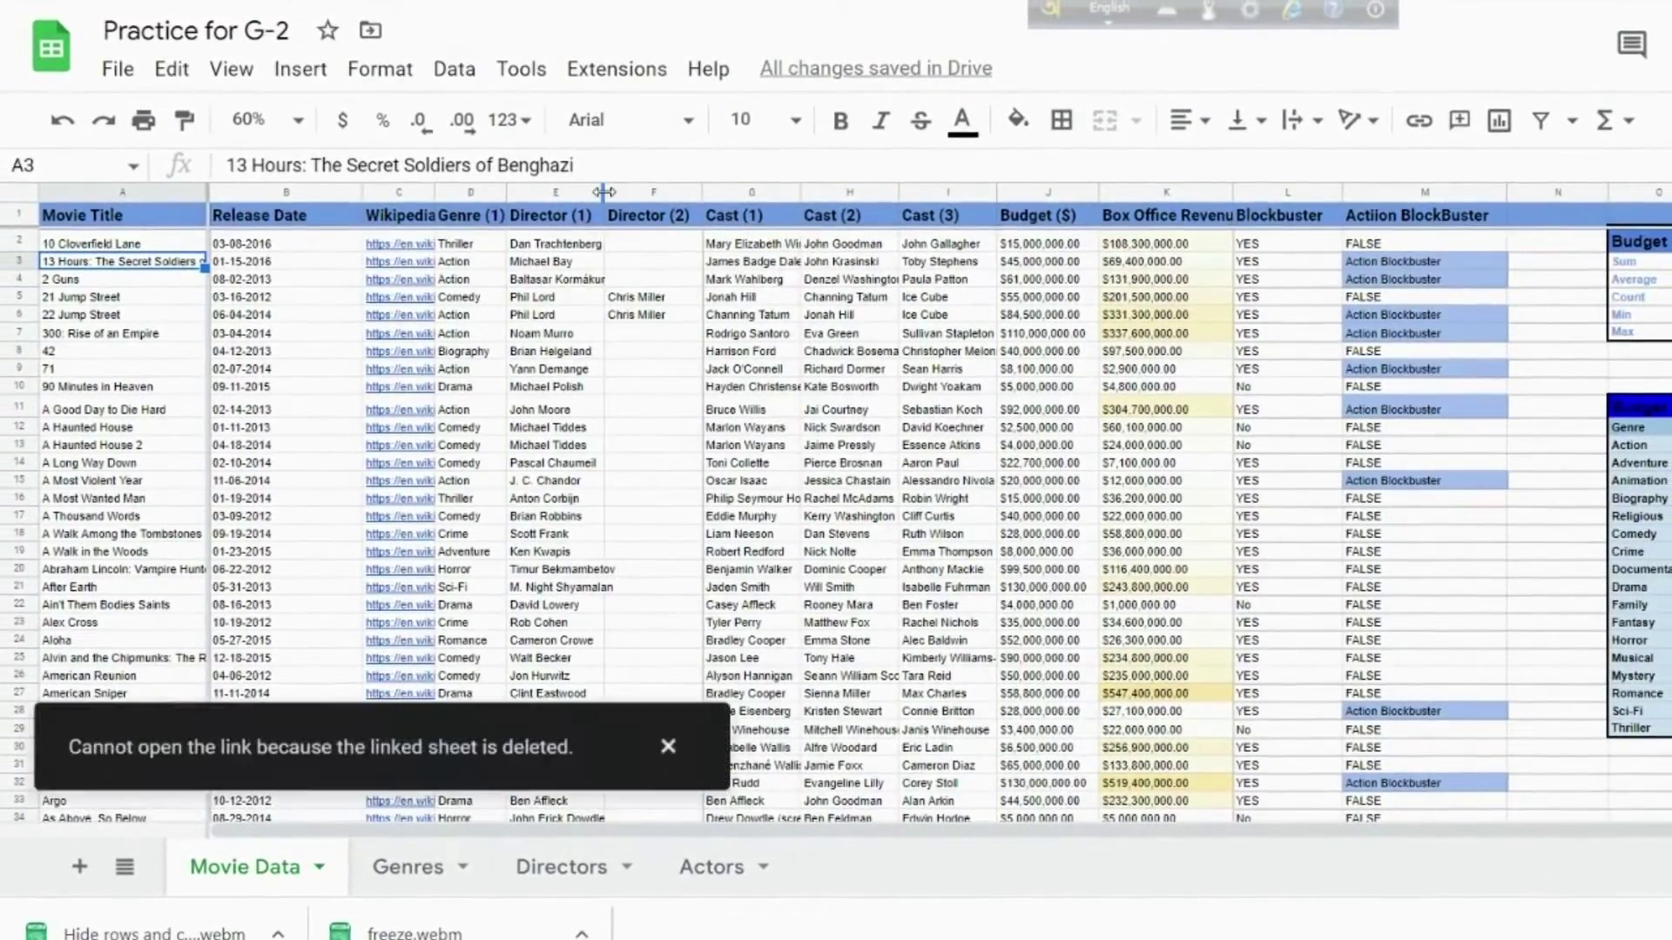
double_click(798, 192)
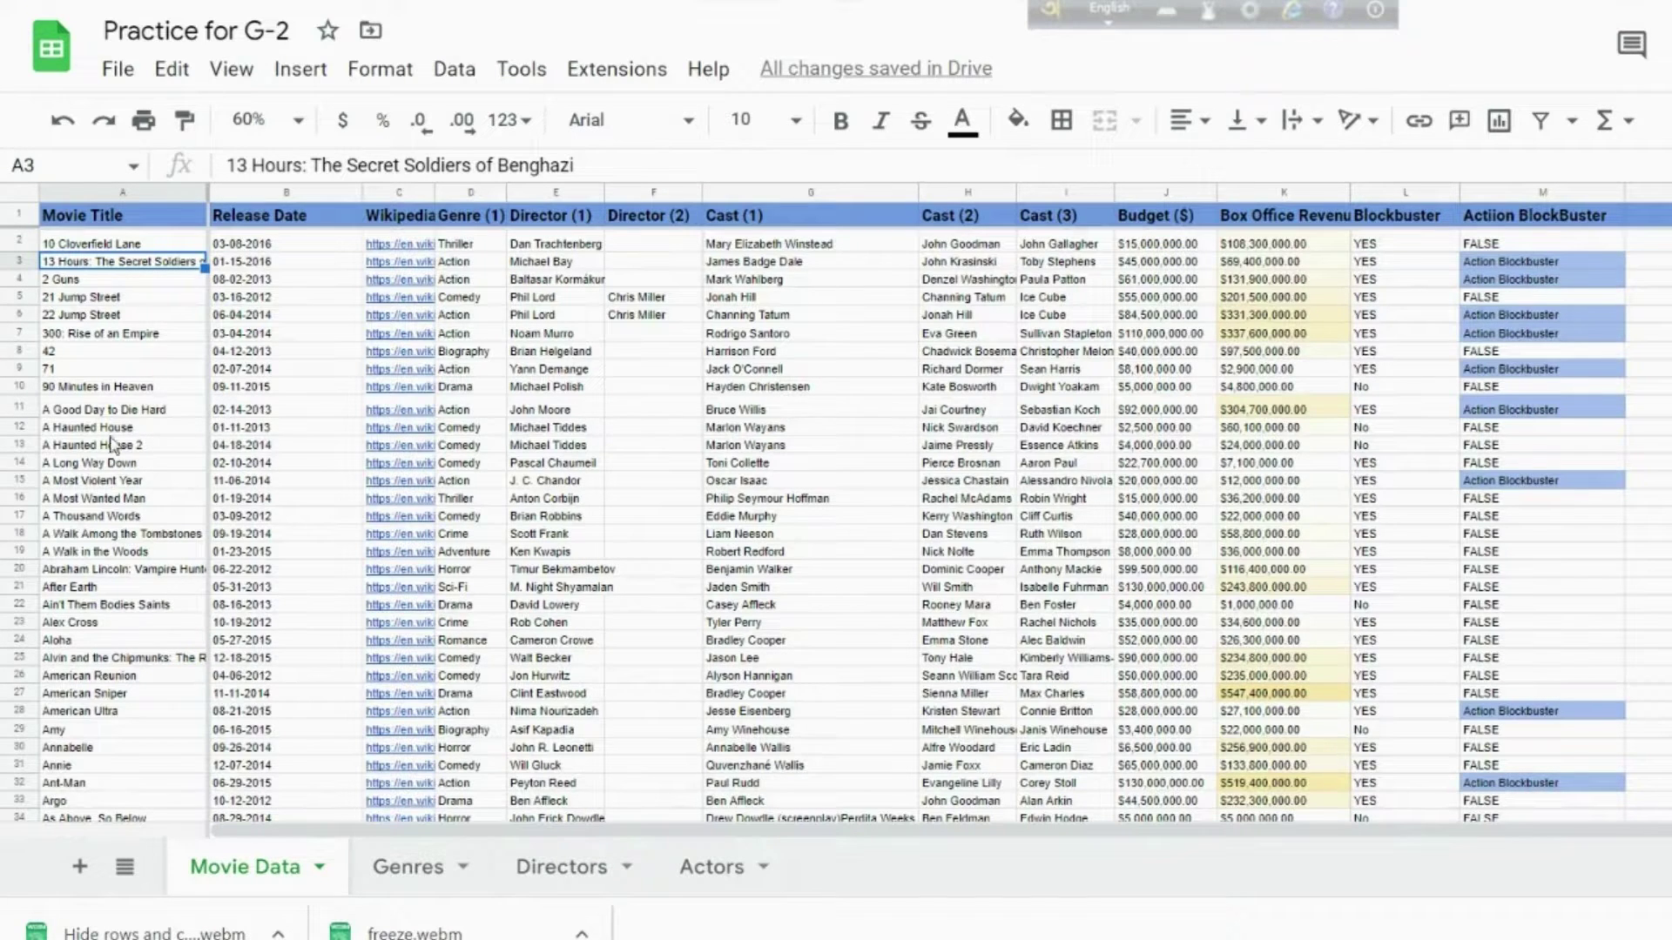
double_click(21, 522)
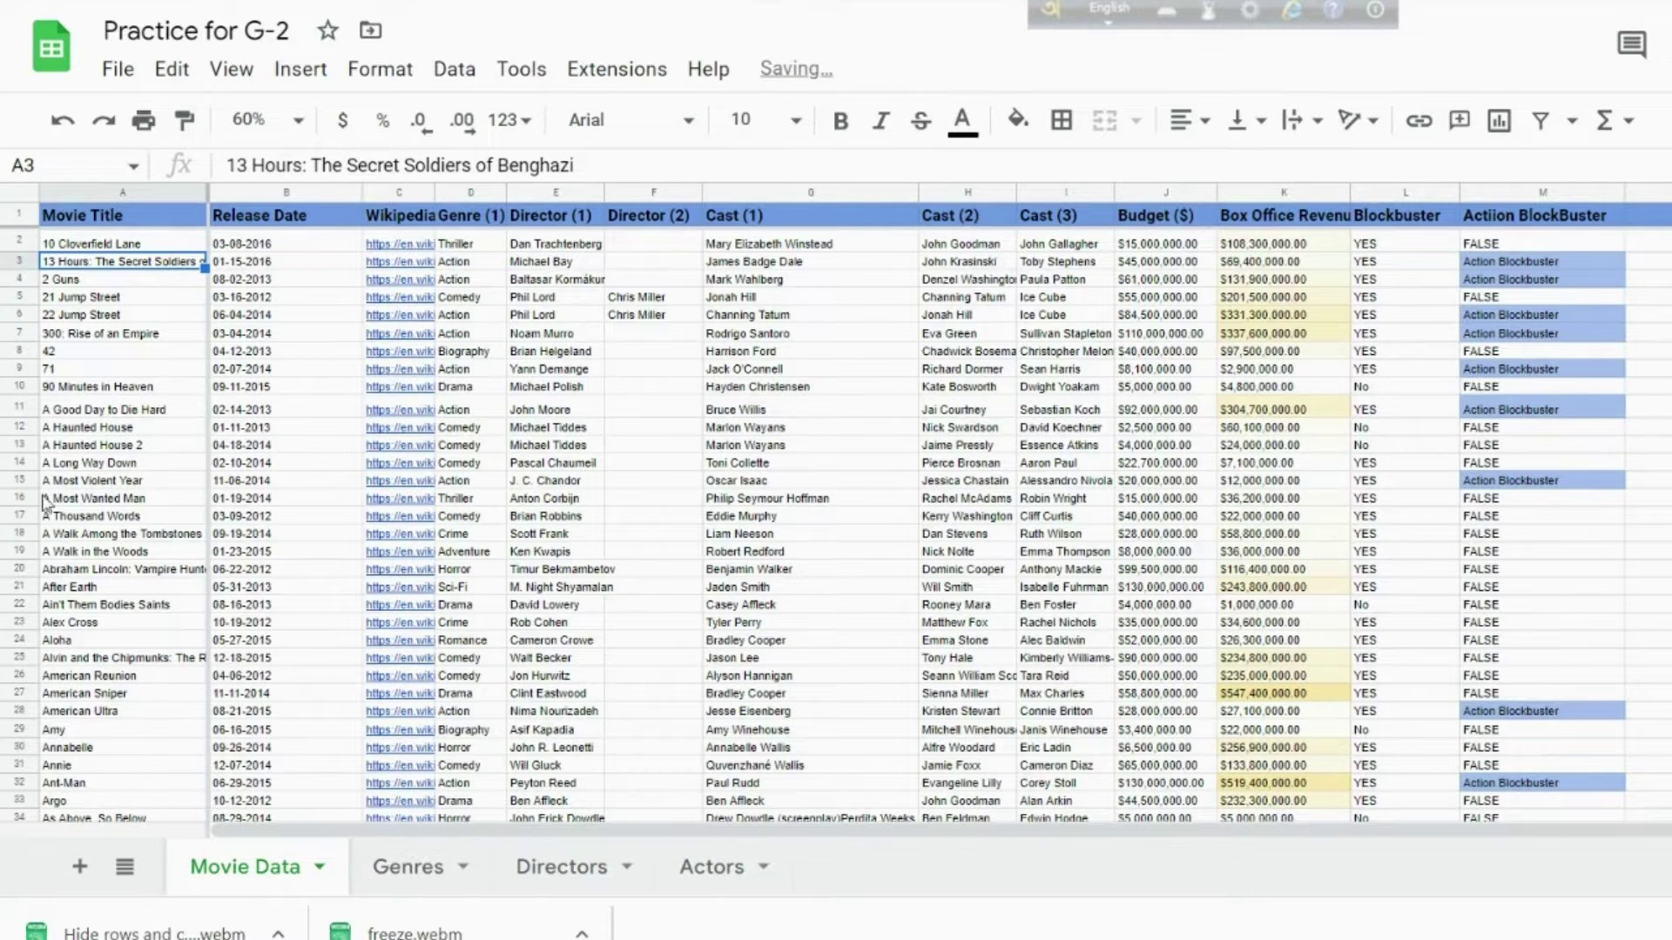
- Make row 37, Batman v Superman, slightly taller by hand
scroll(81, 478, down, 3)
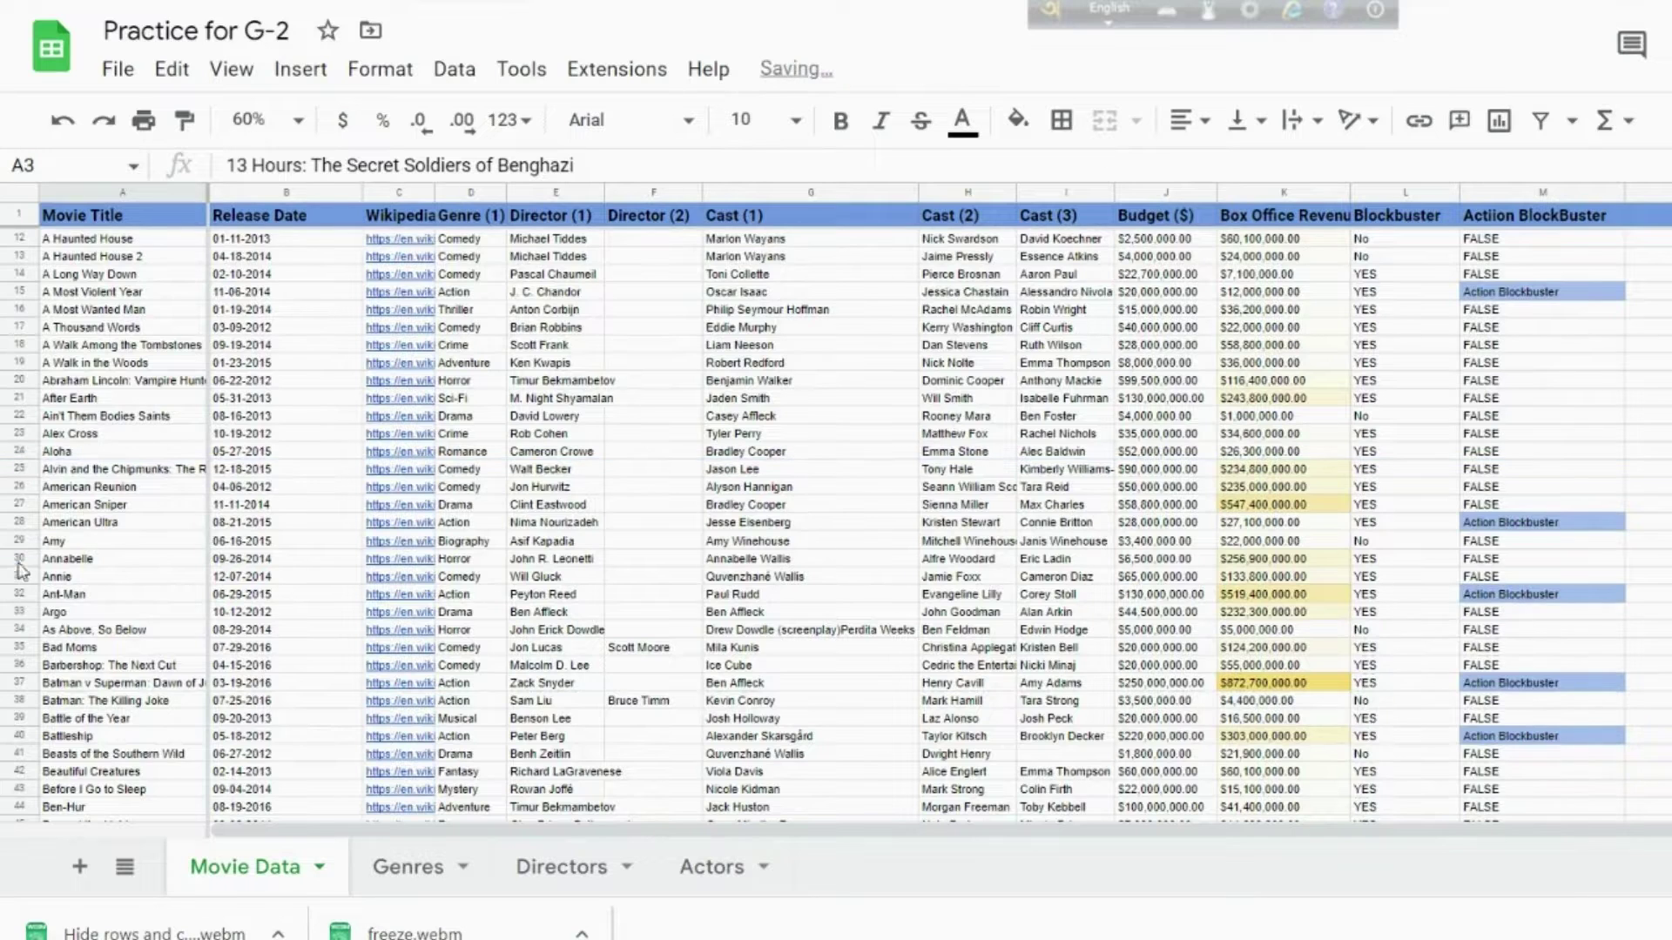
scroll(77, 525, down, 2)
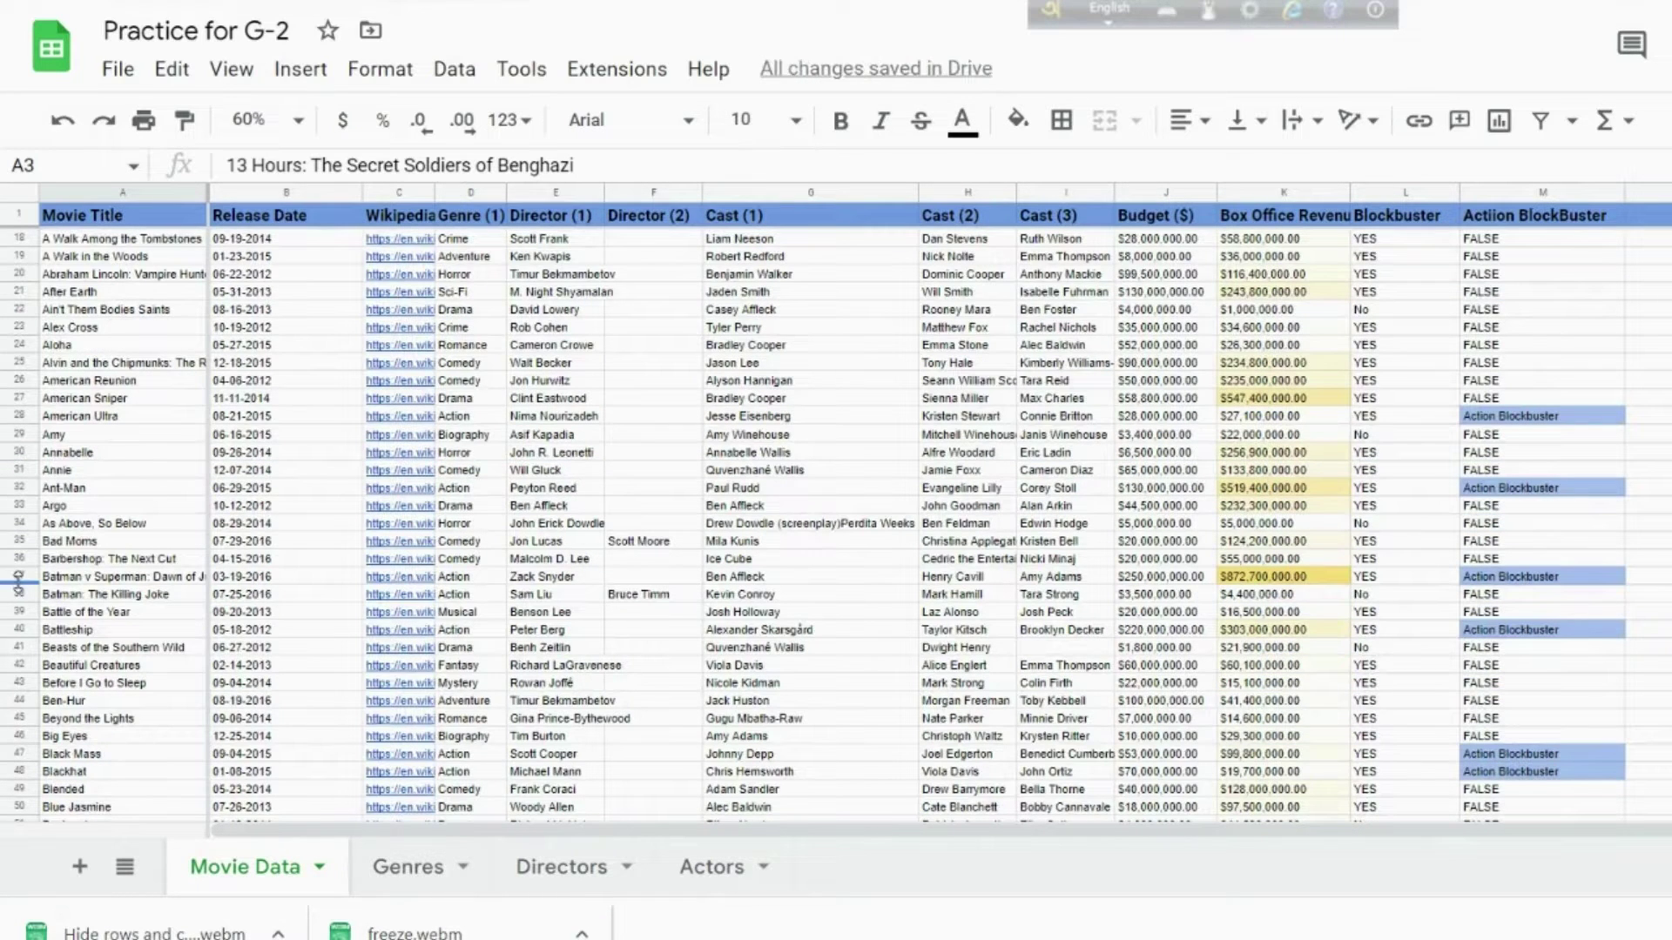
drag(18, 582, 16, 586)
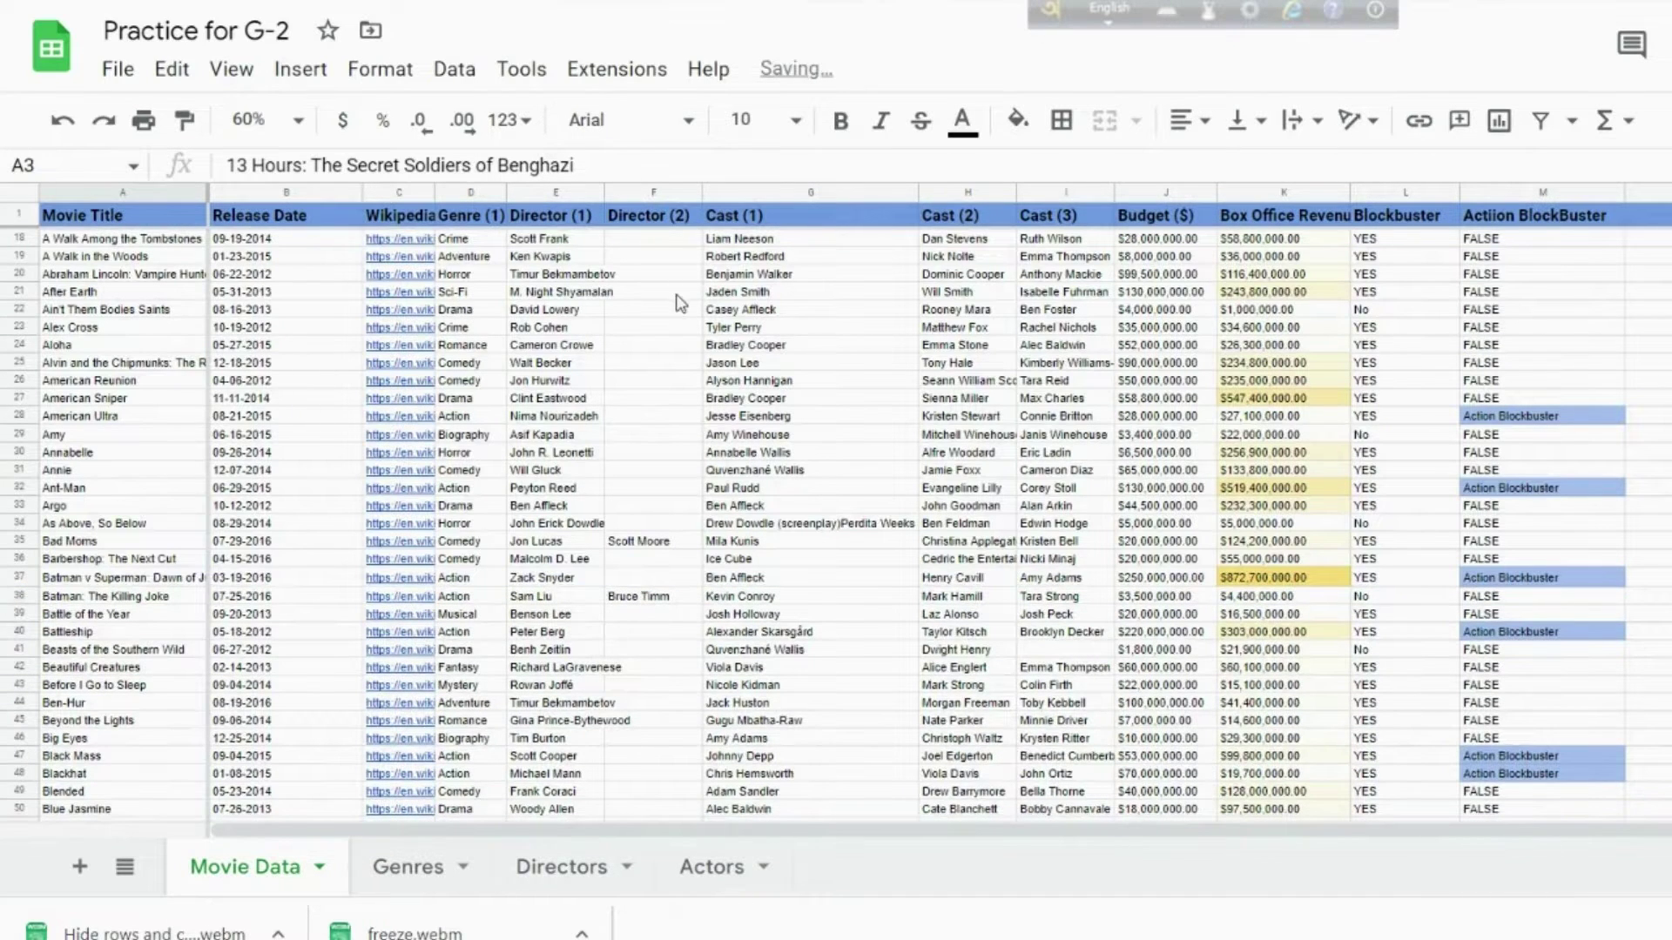
- Fit the Wikipedia column to its full links, and narrow it slightly to trim the spare width
double_click(432, 191)
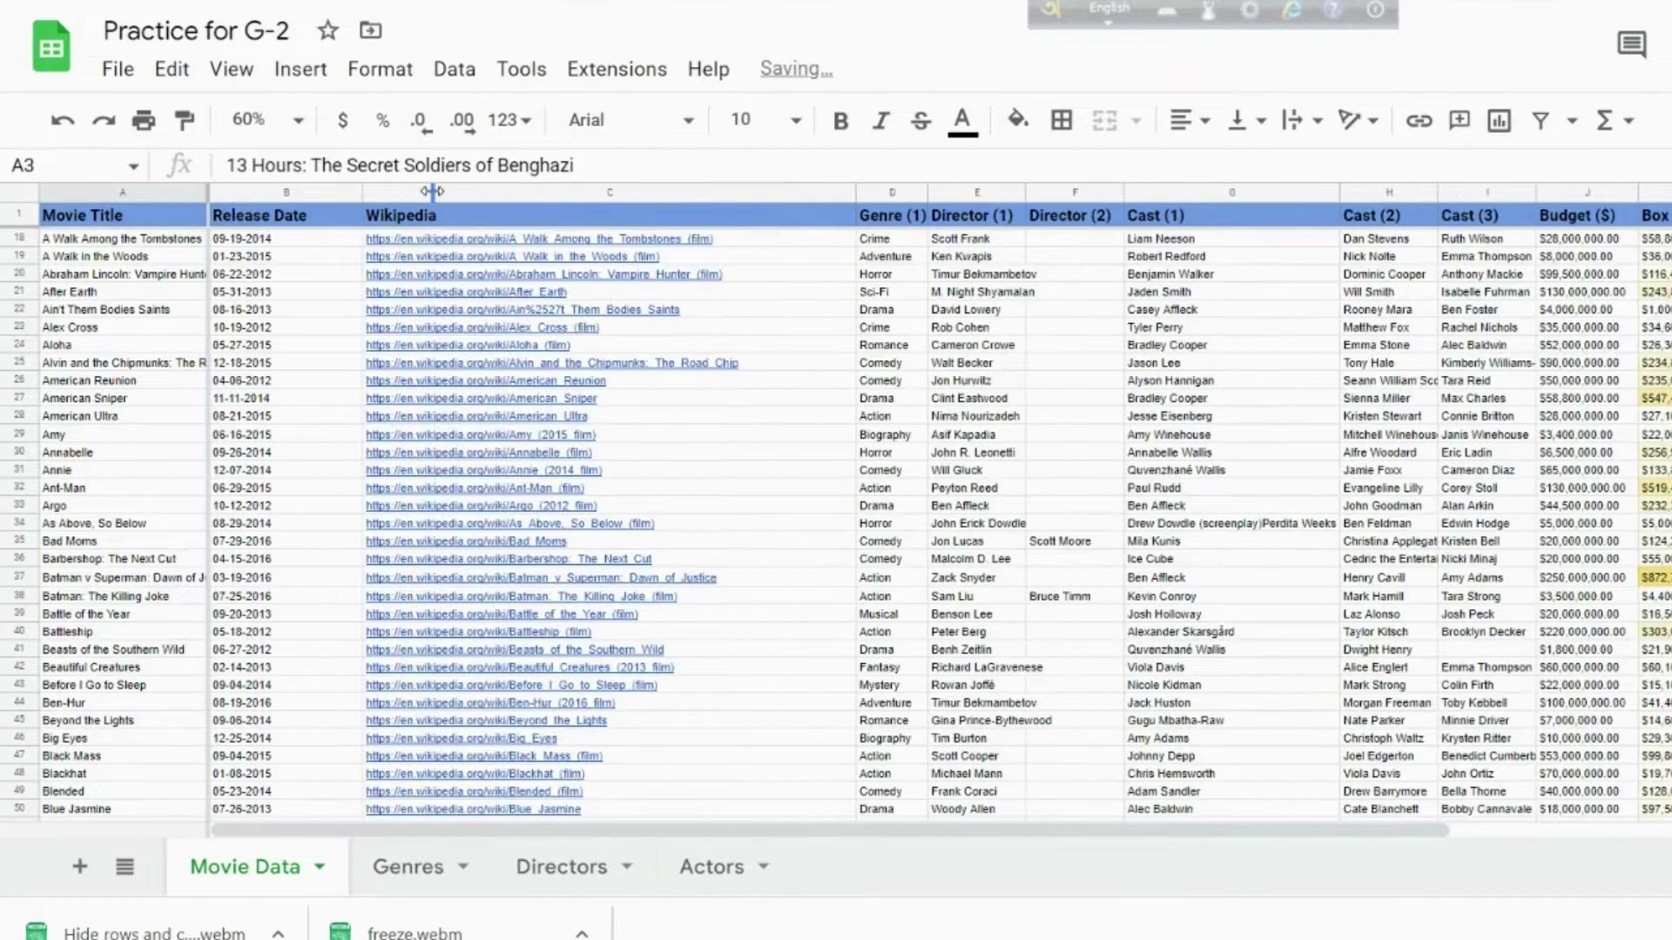
click(854, 192)
drag(854, 192, 793, 193)
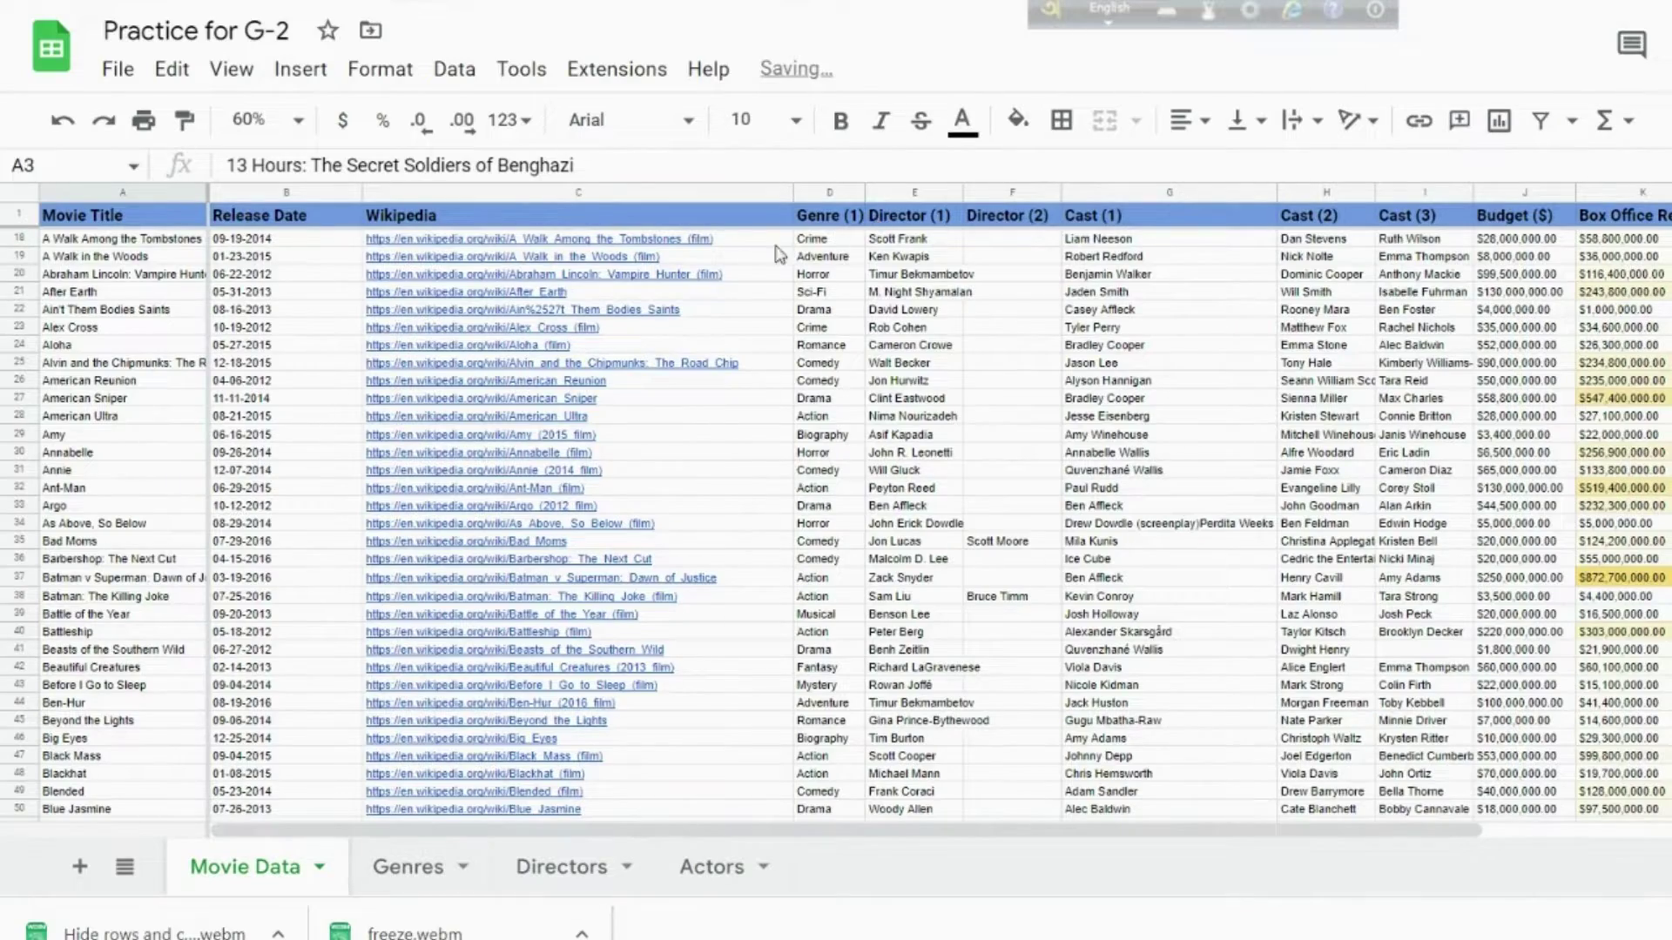
- Resize rows 2 to 4 so their heights fit the data
scroll(402, 261, down, 8)
scroll(400, 254, up, 13)
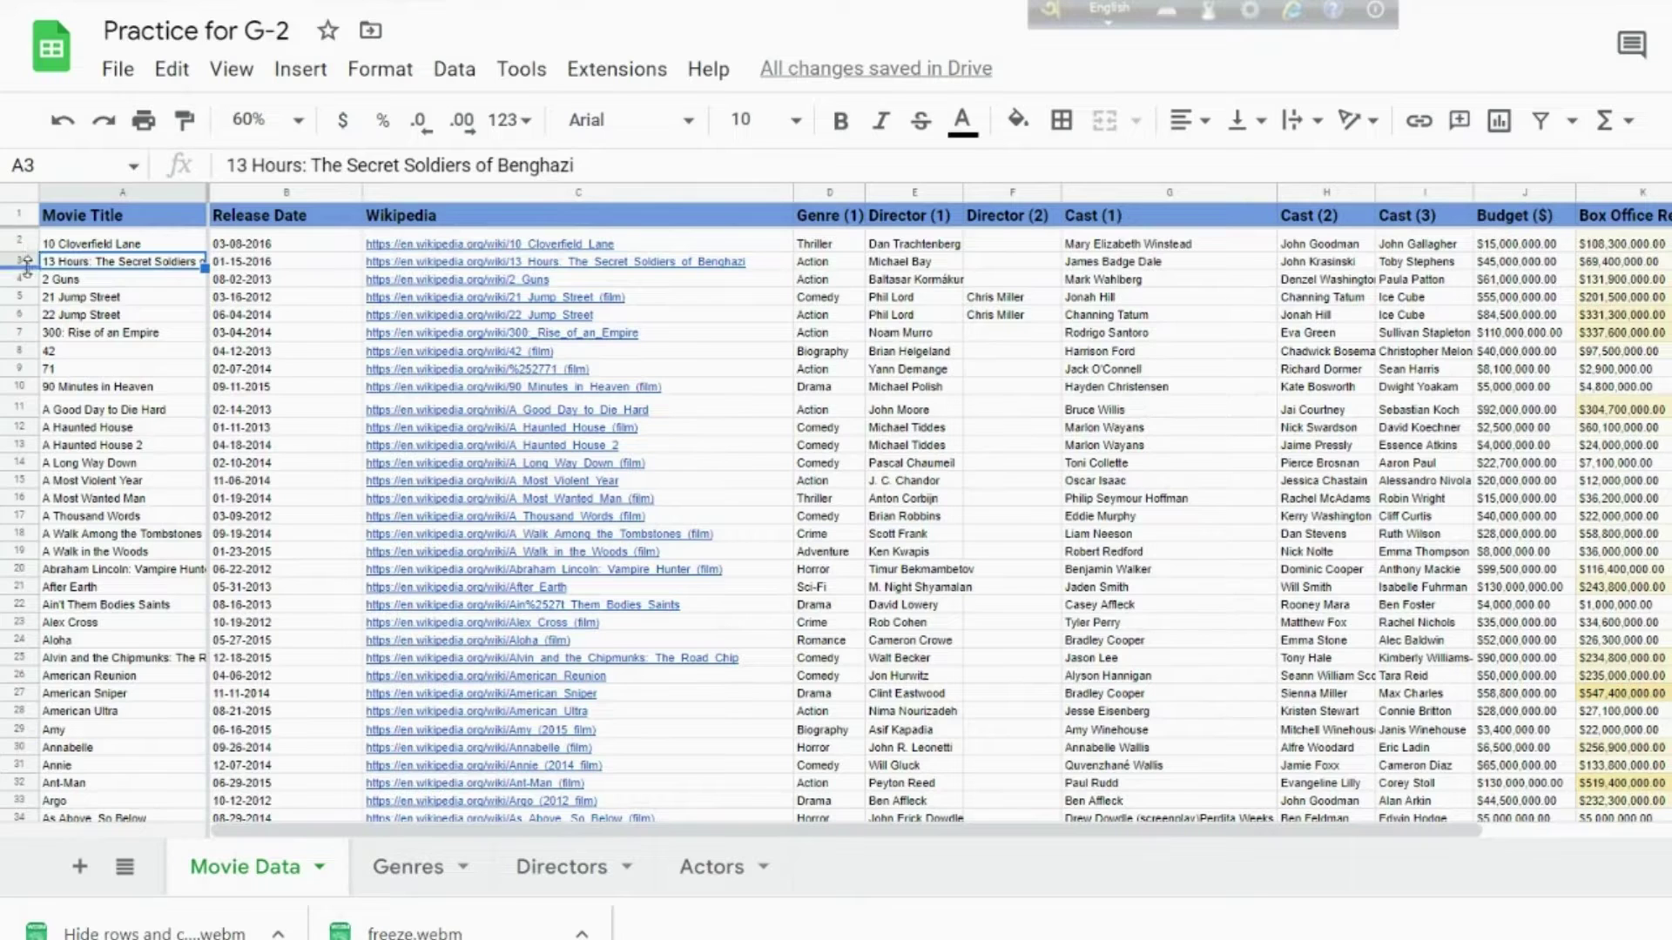
mouse_move(21, 243)
mouse_down()
mouse_move(27, 278)
mouse_move(21, 231)
mouse_up()
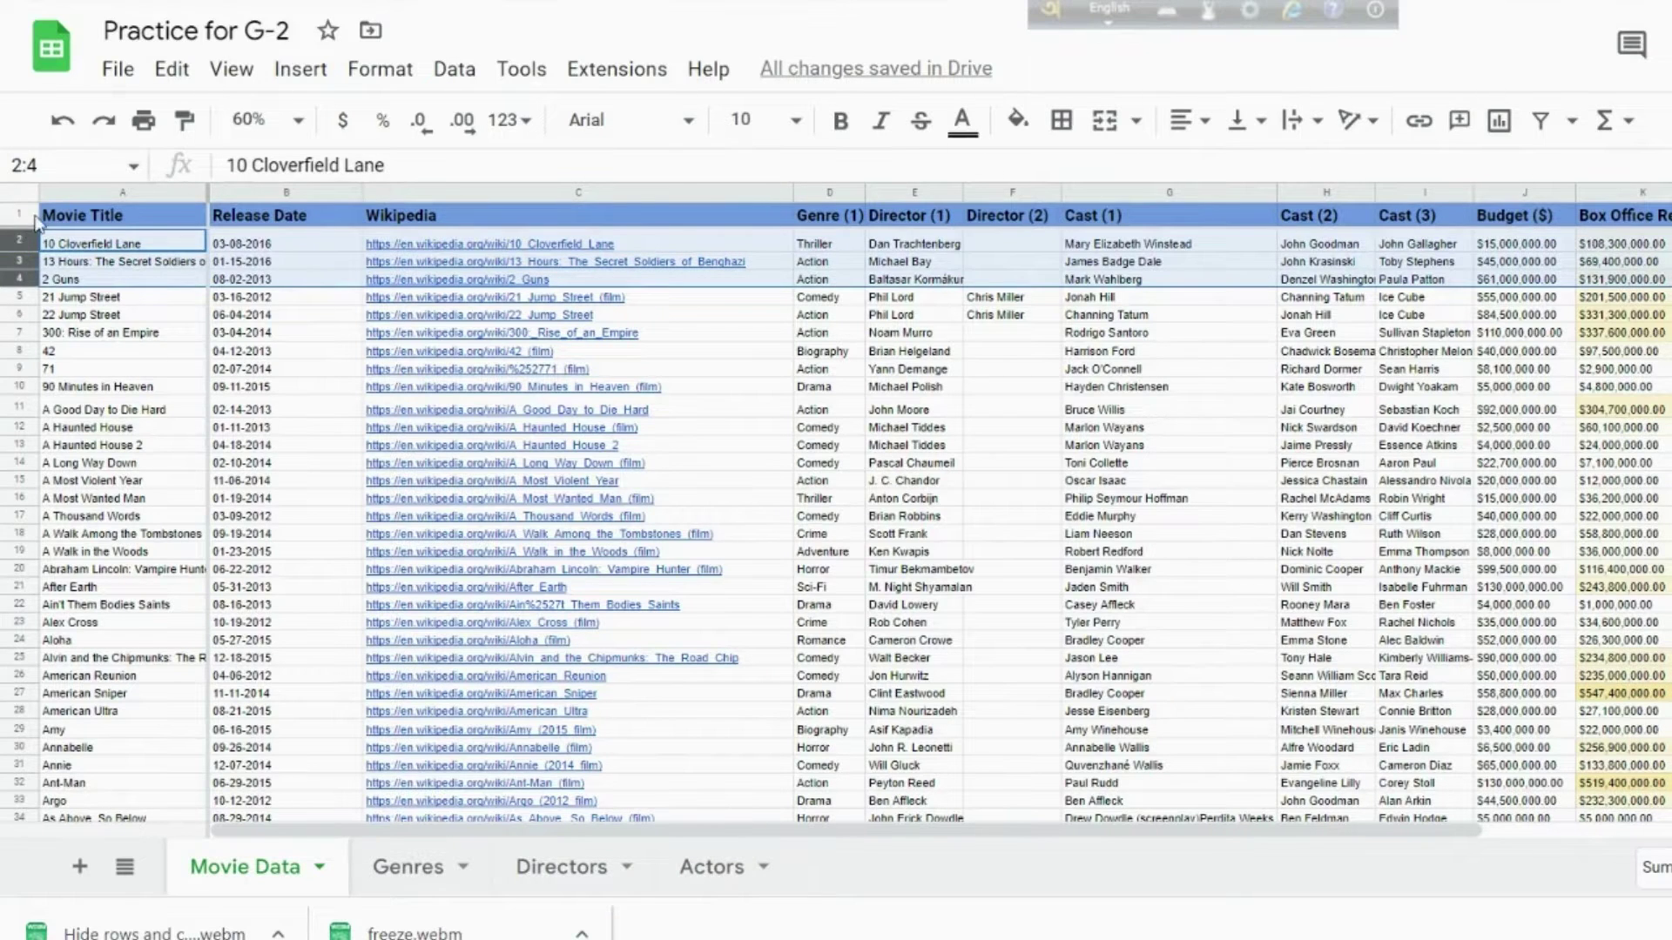
right_click(24, 242)
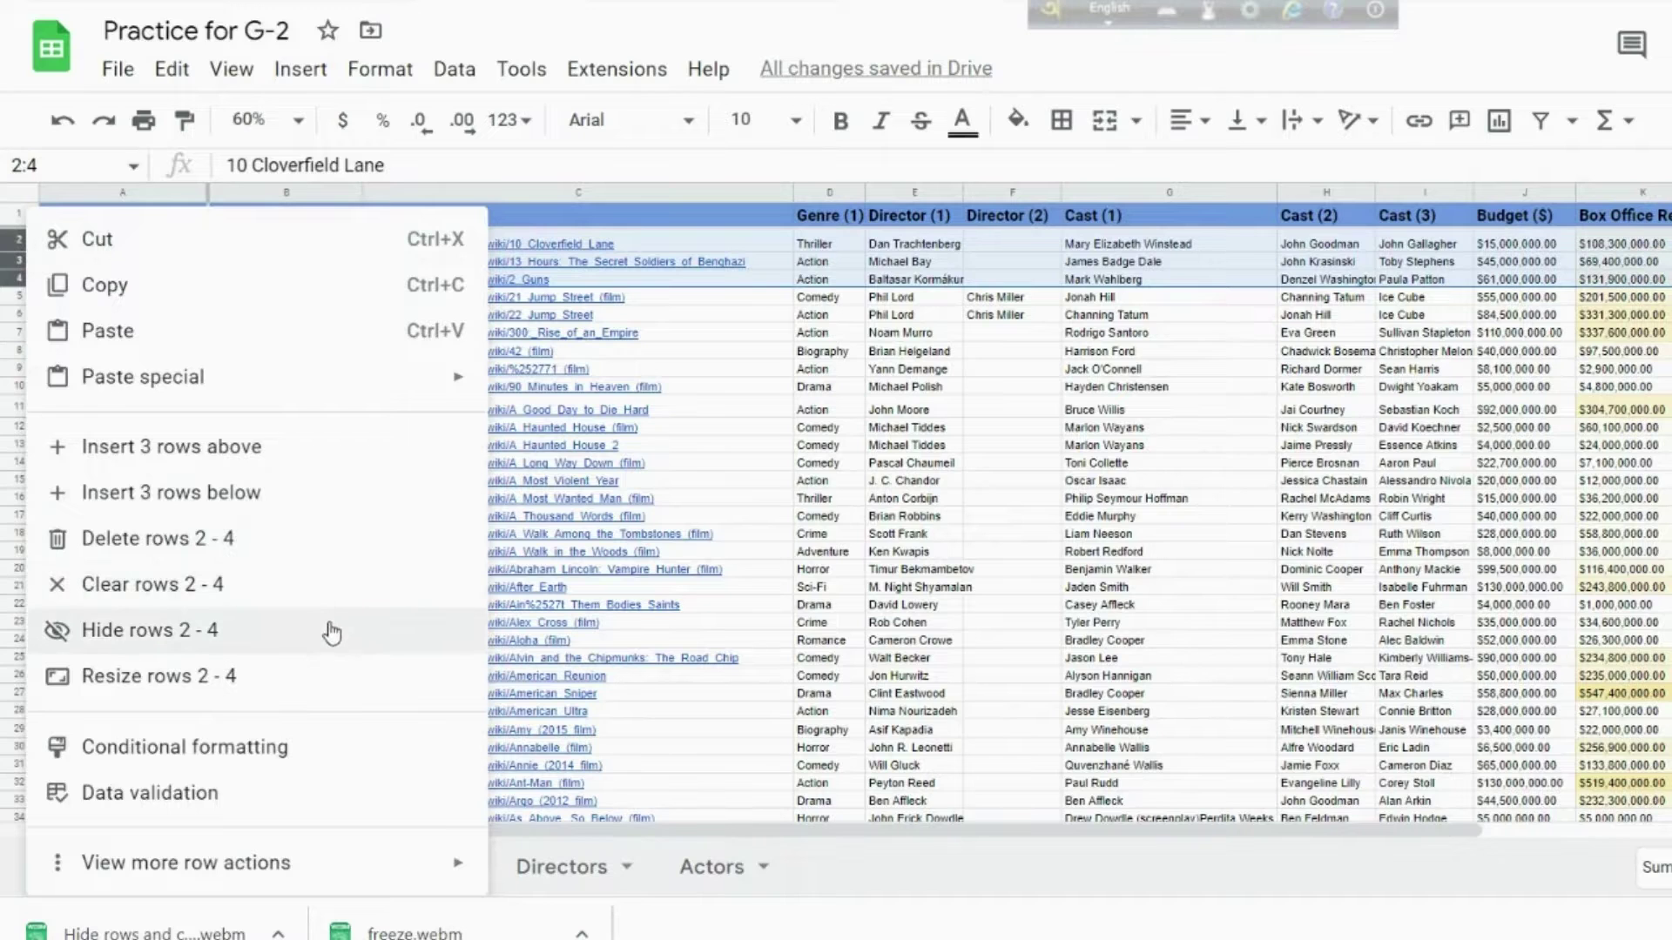
click(332, 688)
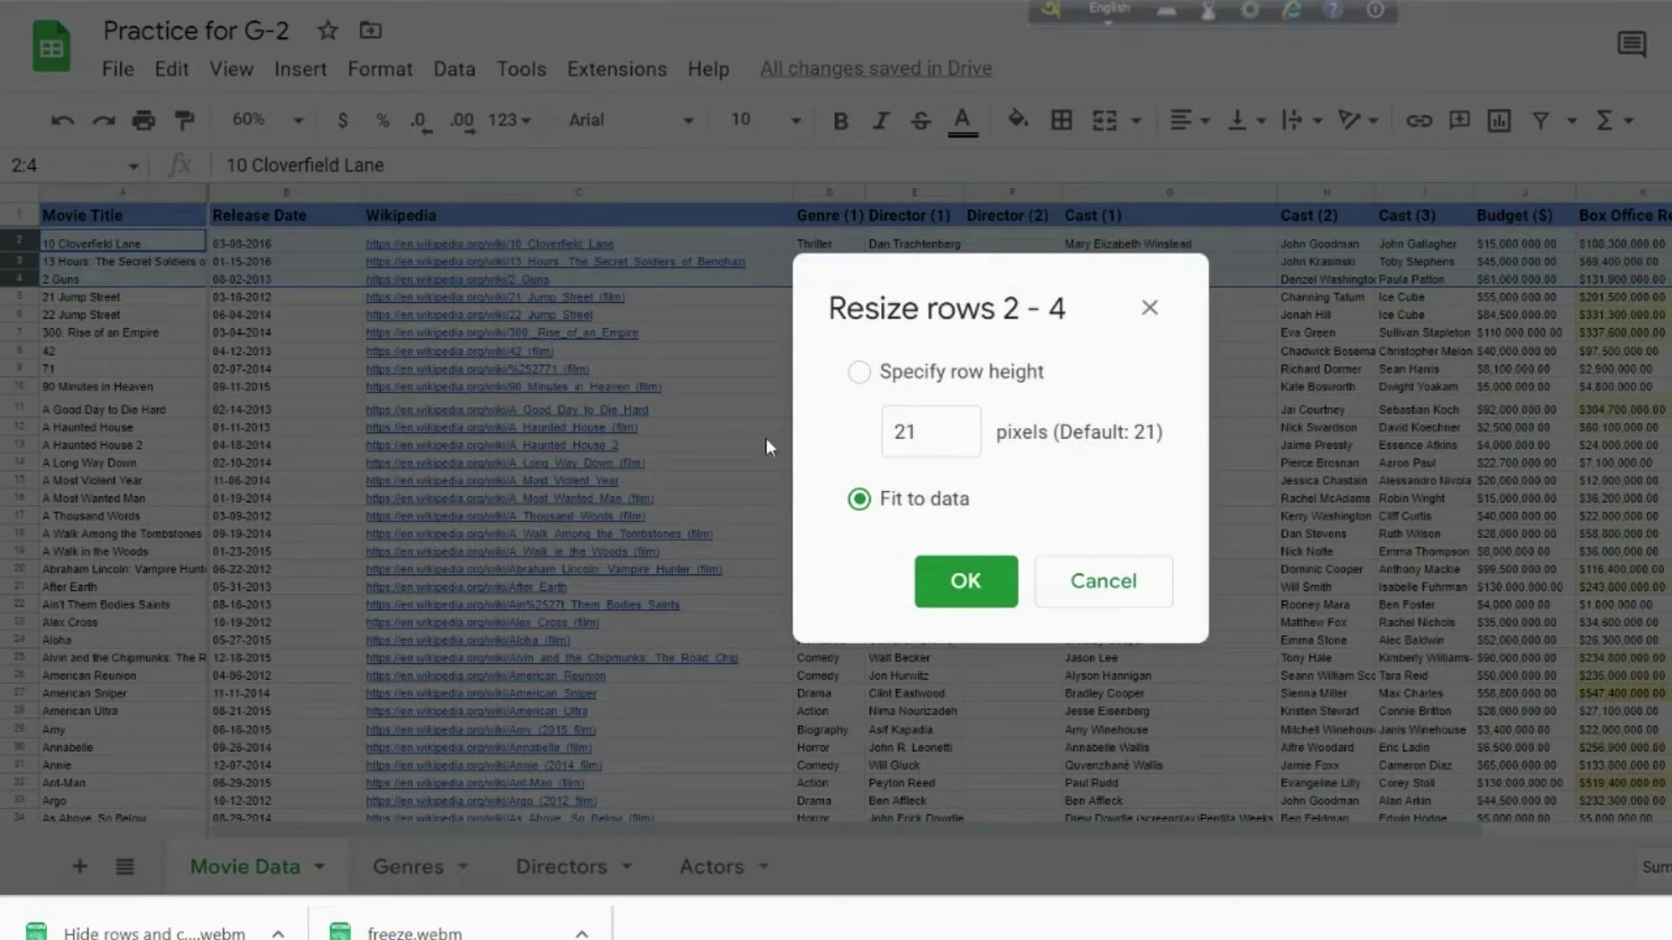
click(860, 373)
click(862, 503)
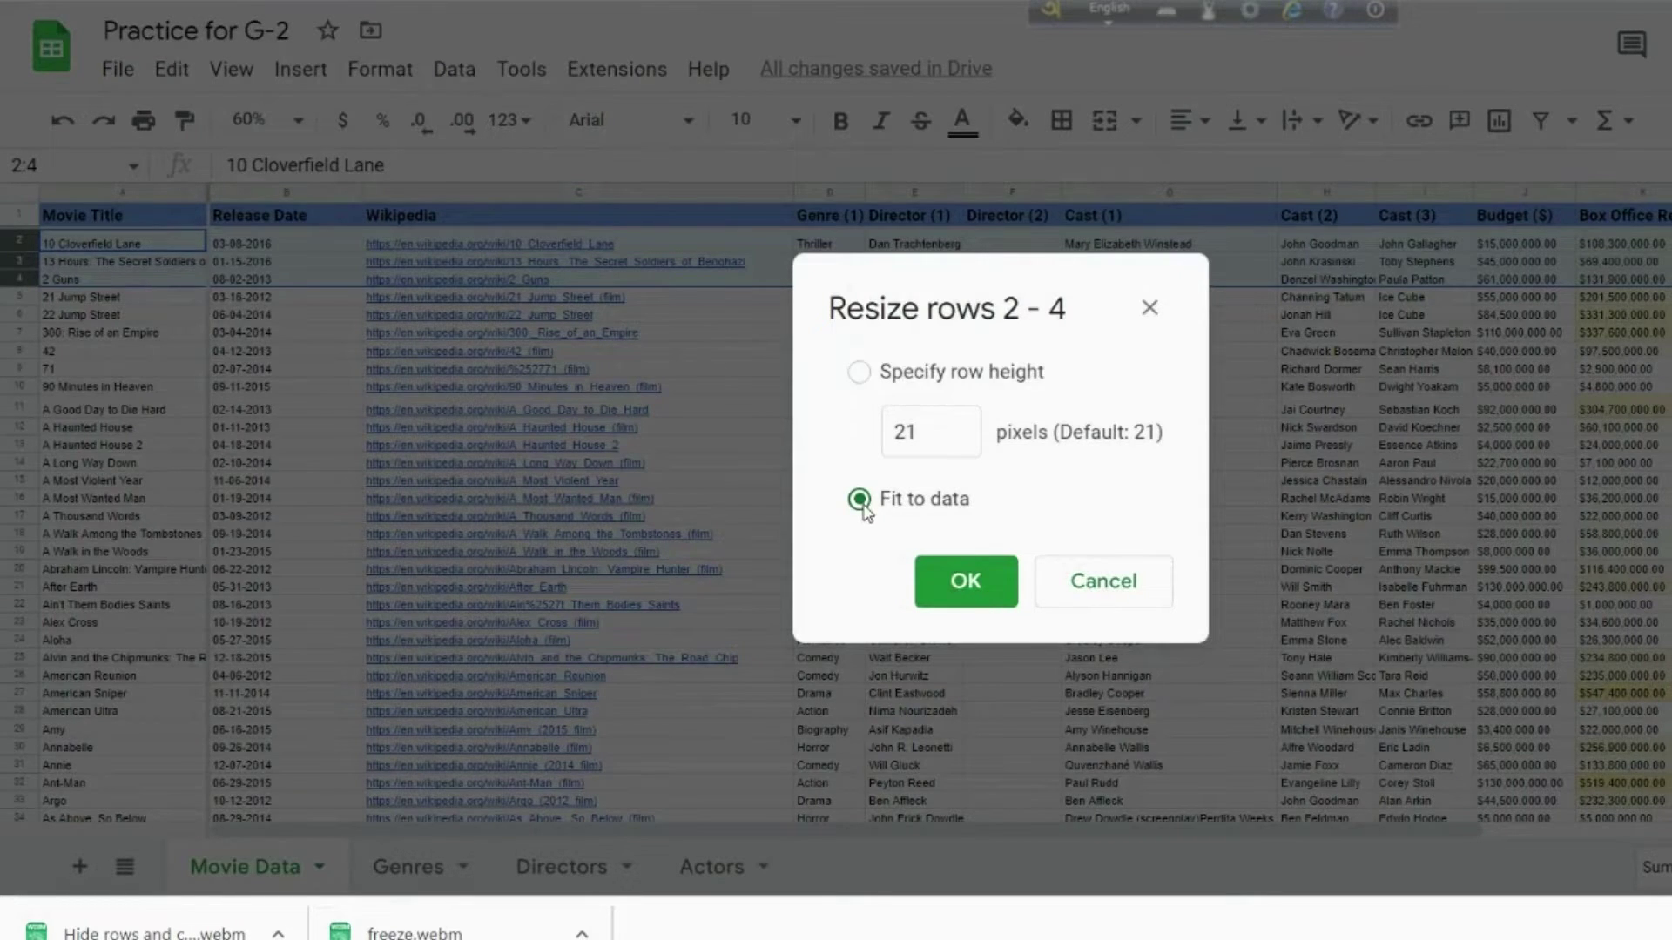
click(966, 579)
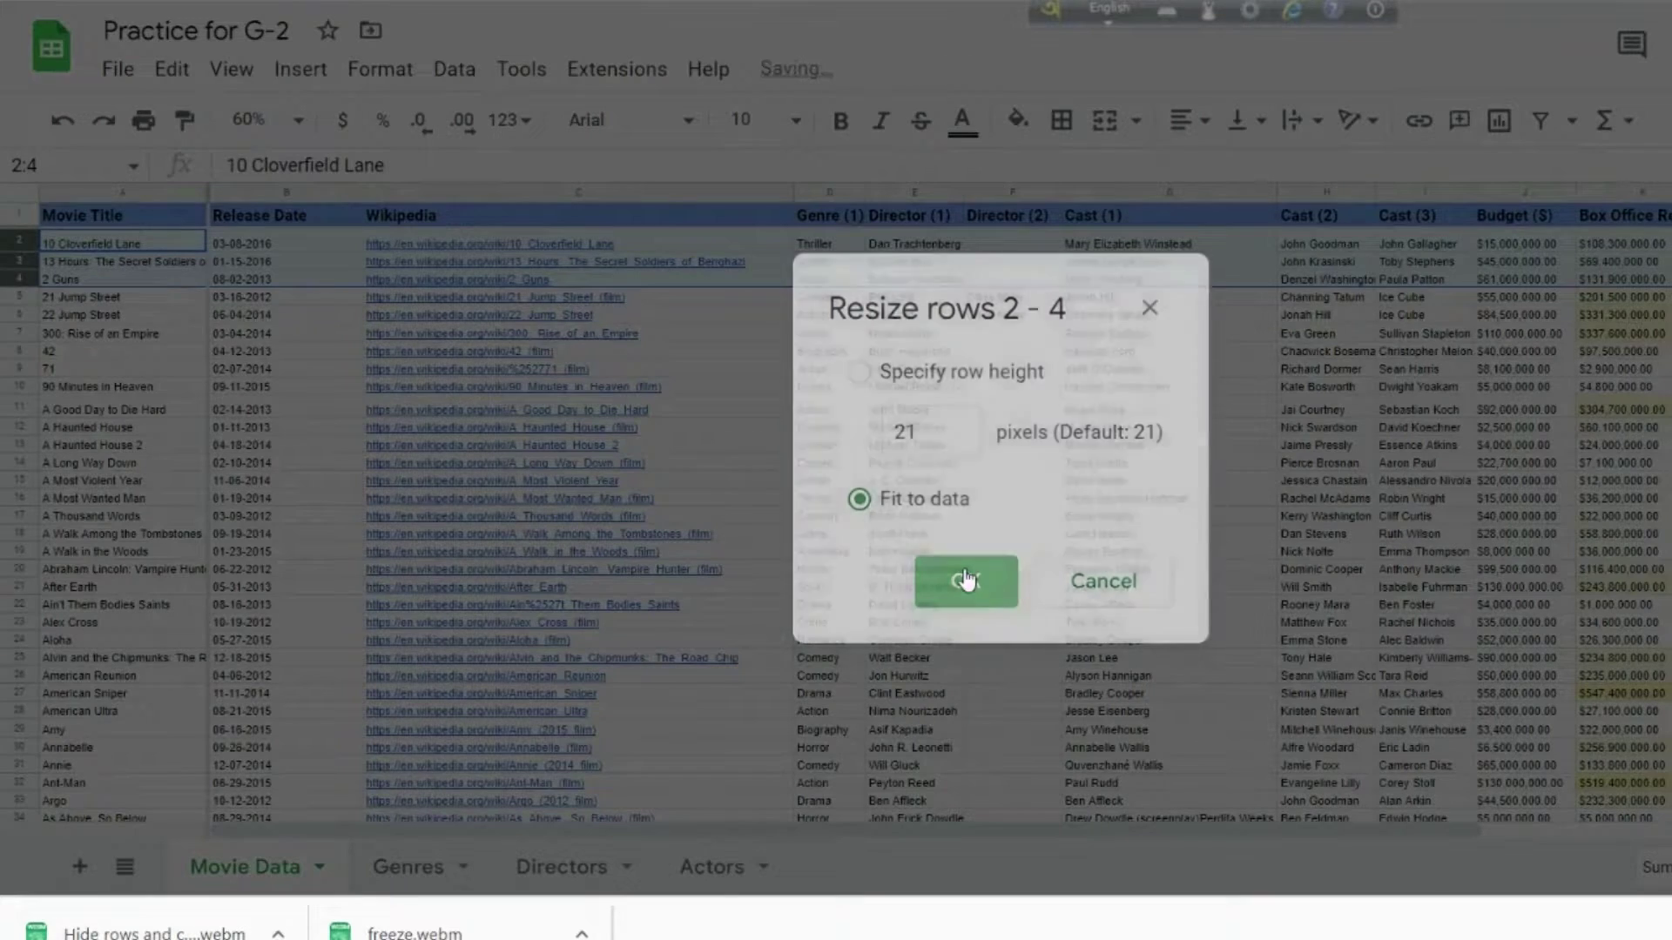
scroll(995, 376, down, 5)
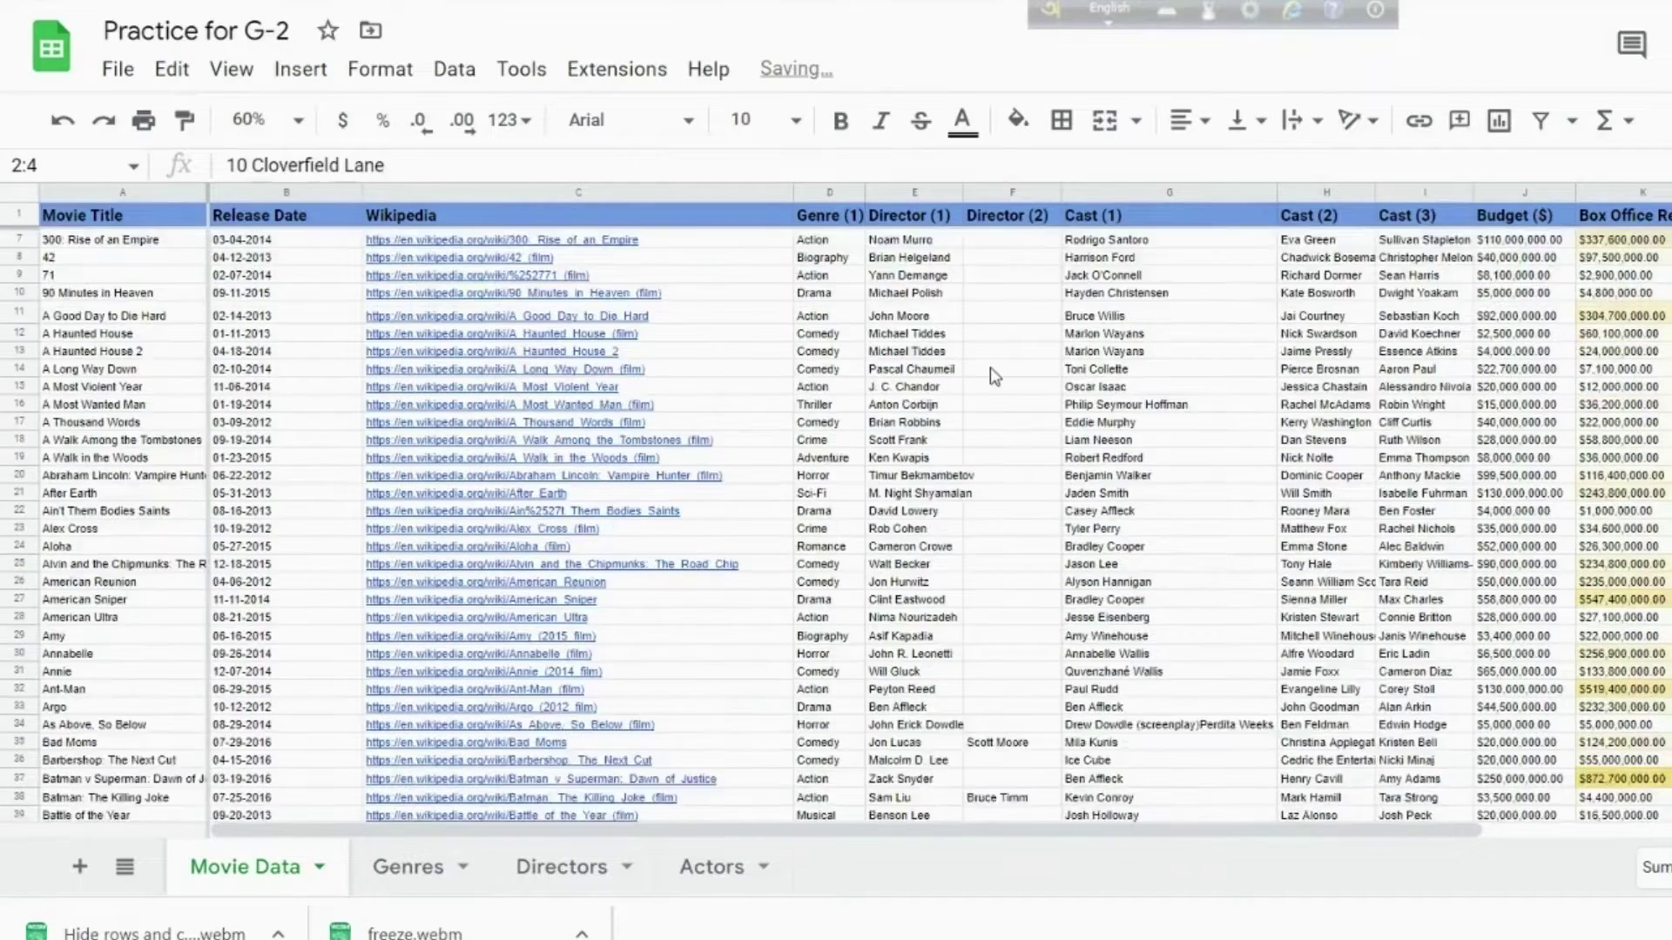
scroll(993, 374, up, 5)
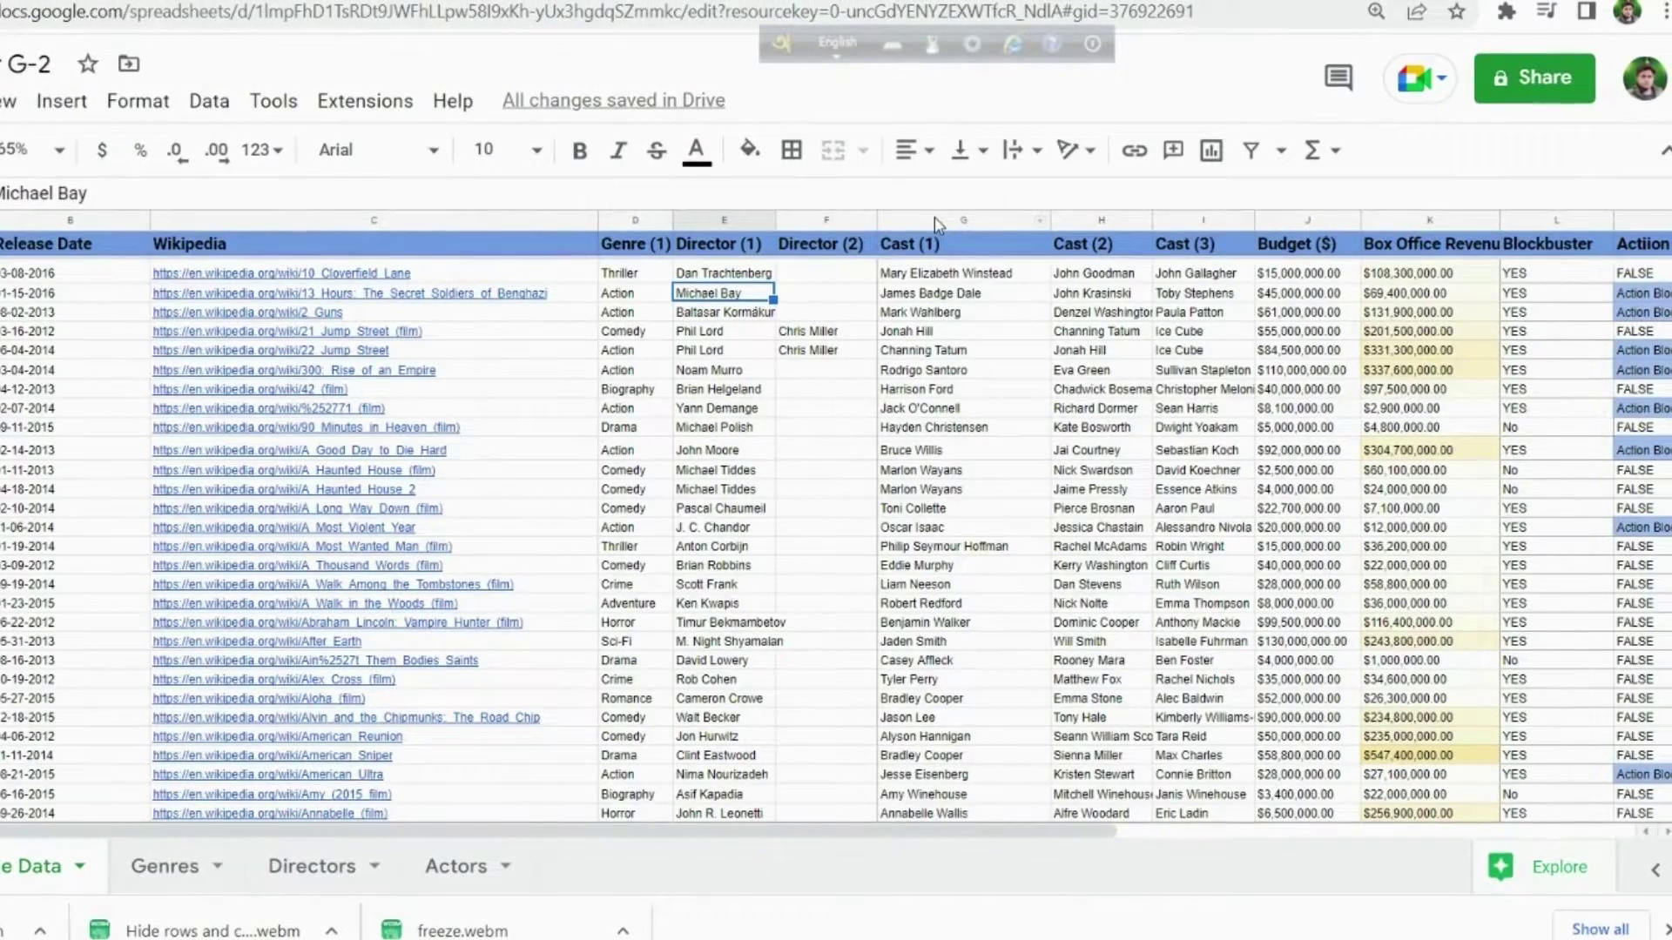
- Group the three Cast columns, G to I
click(933, 220)
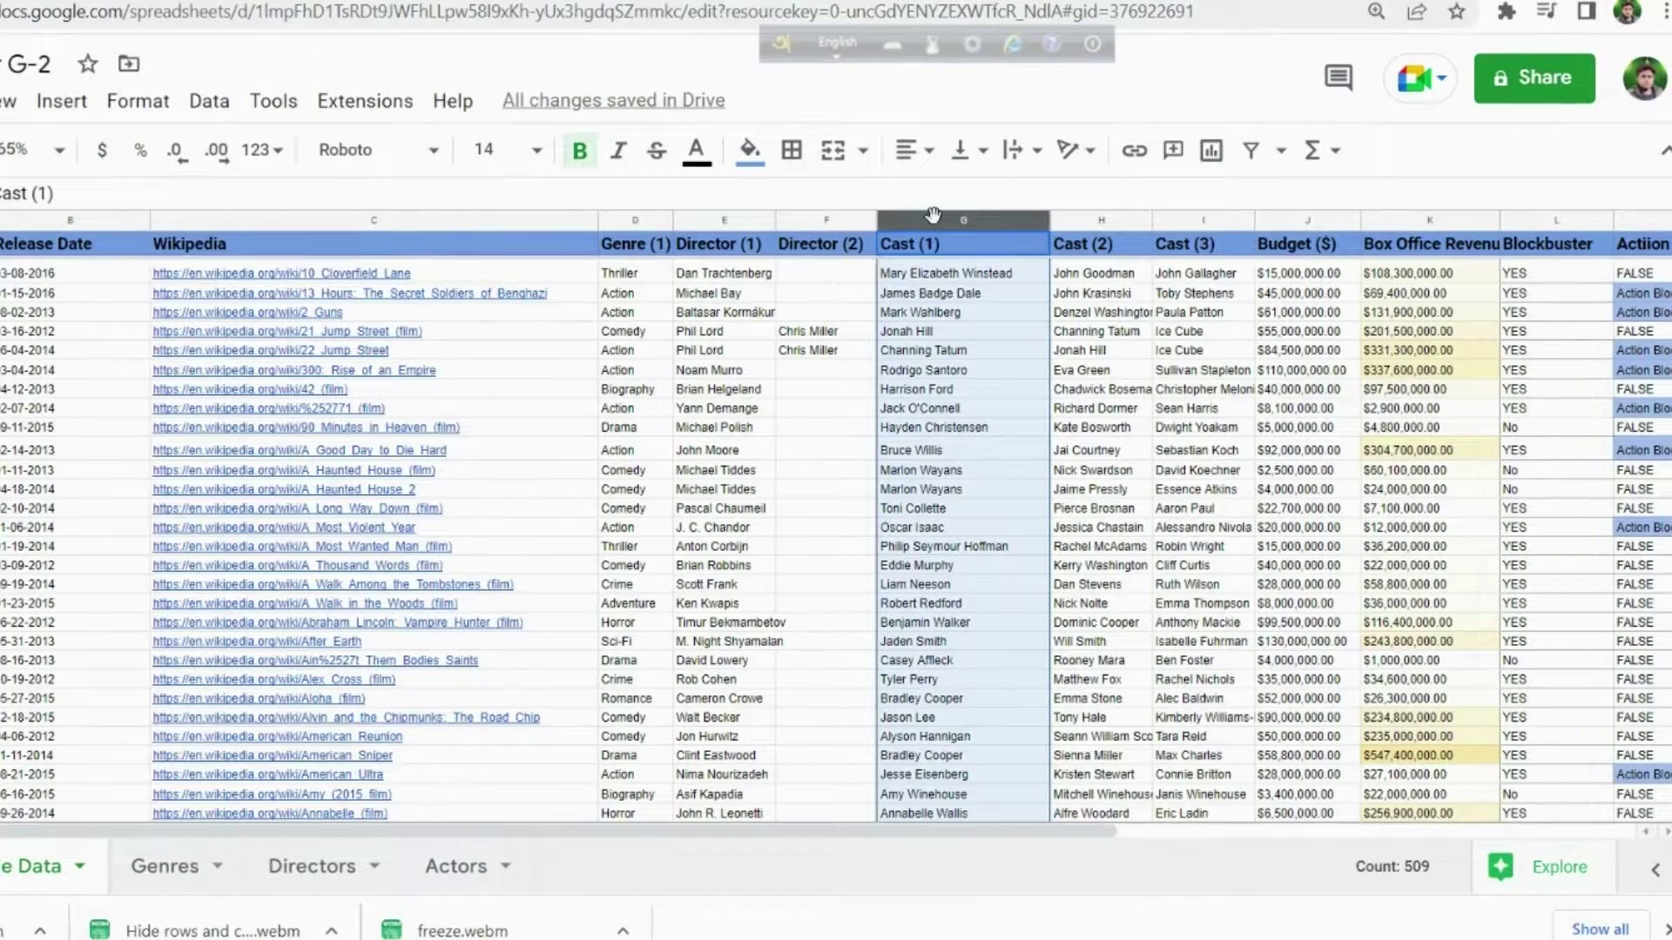
click(797, 217)
drag(951, 224, 1235, 215)
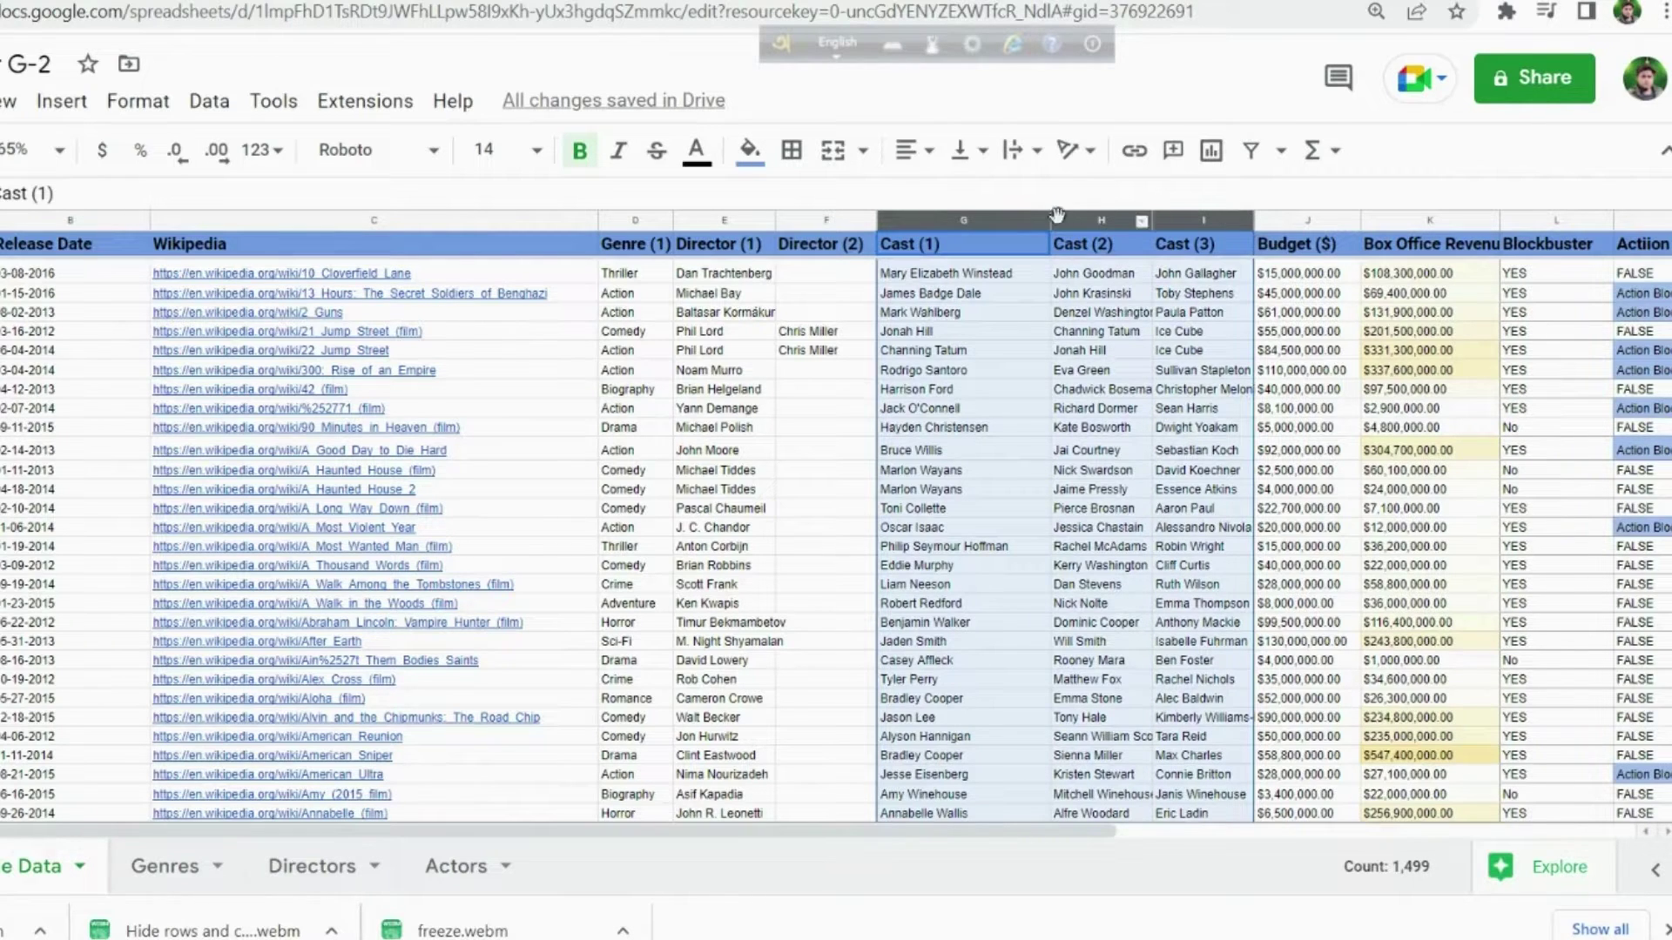
right_click(1000, 215)
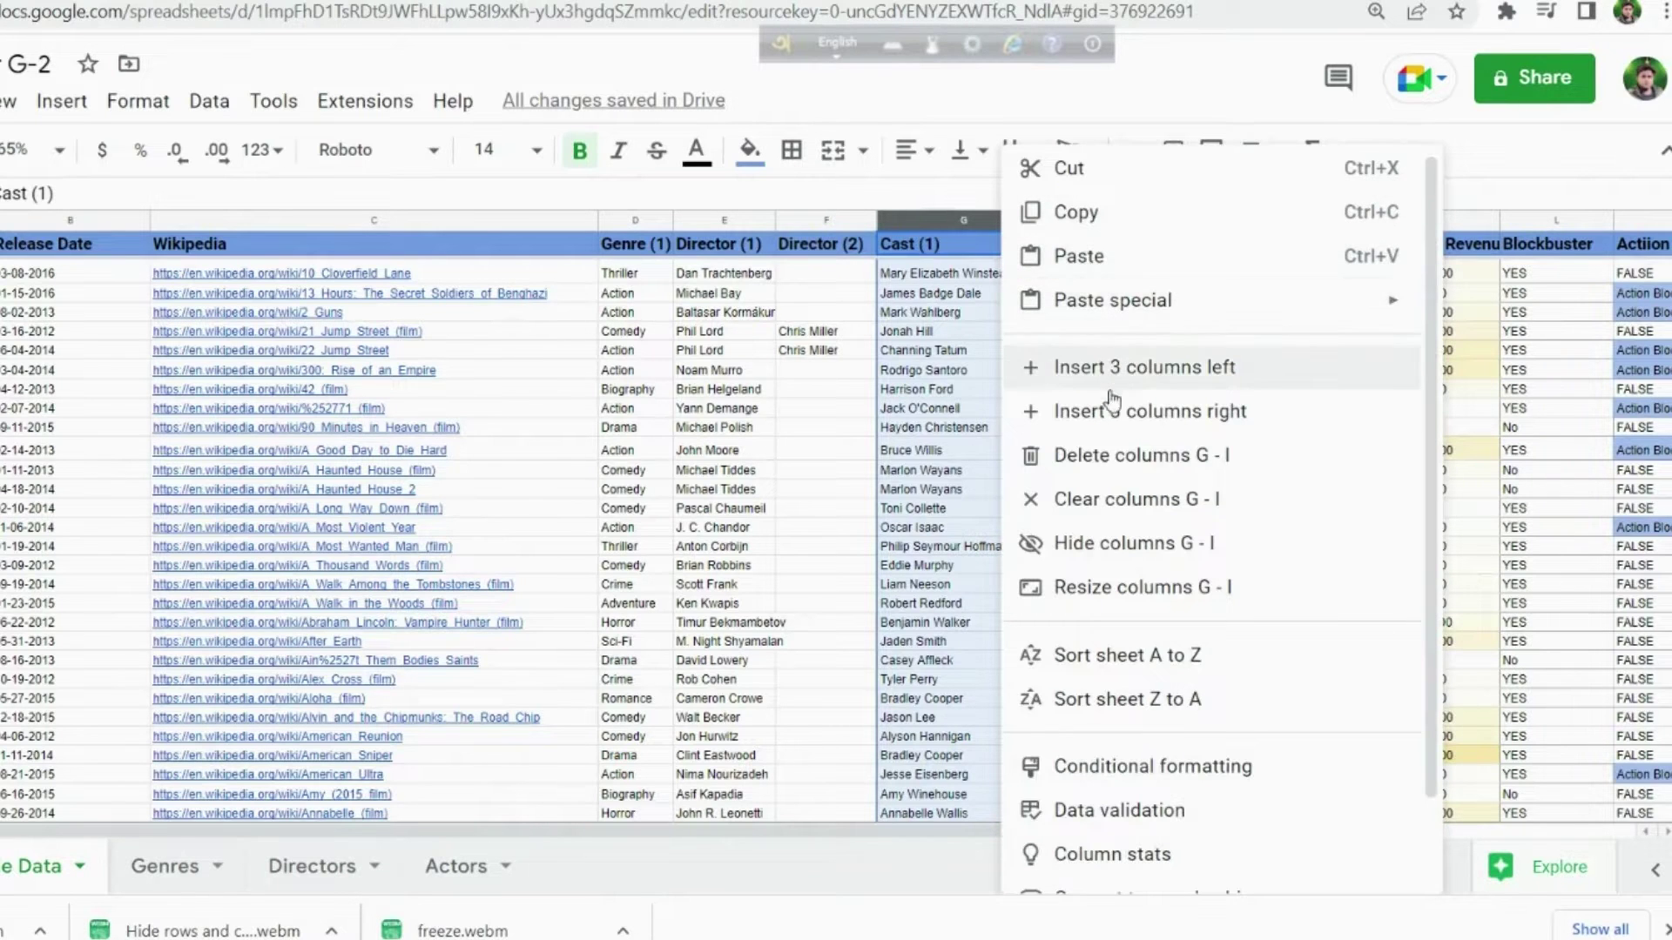
scroll(1105, 392, down, 1)
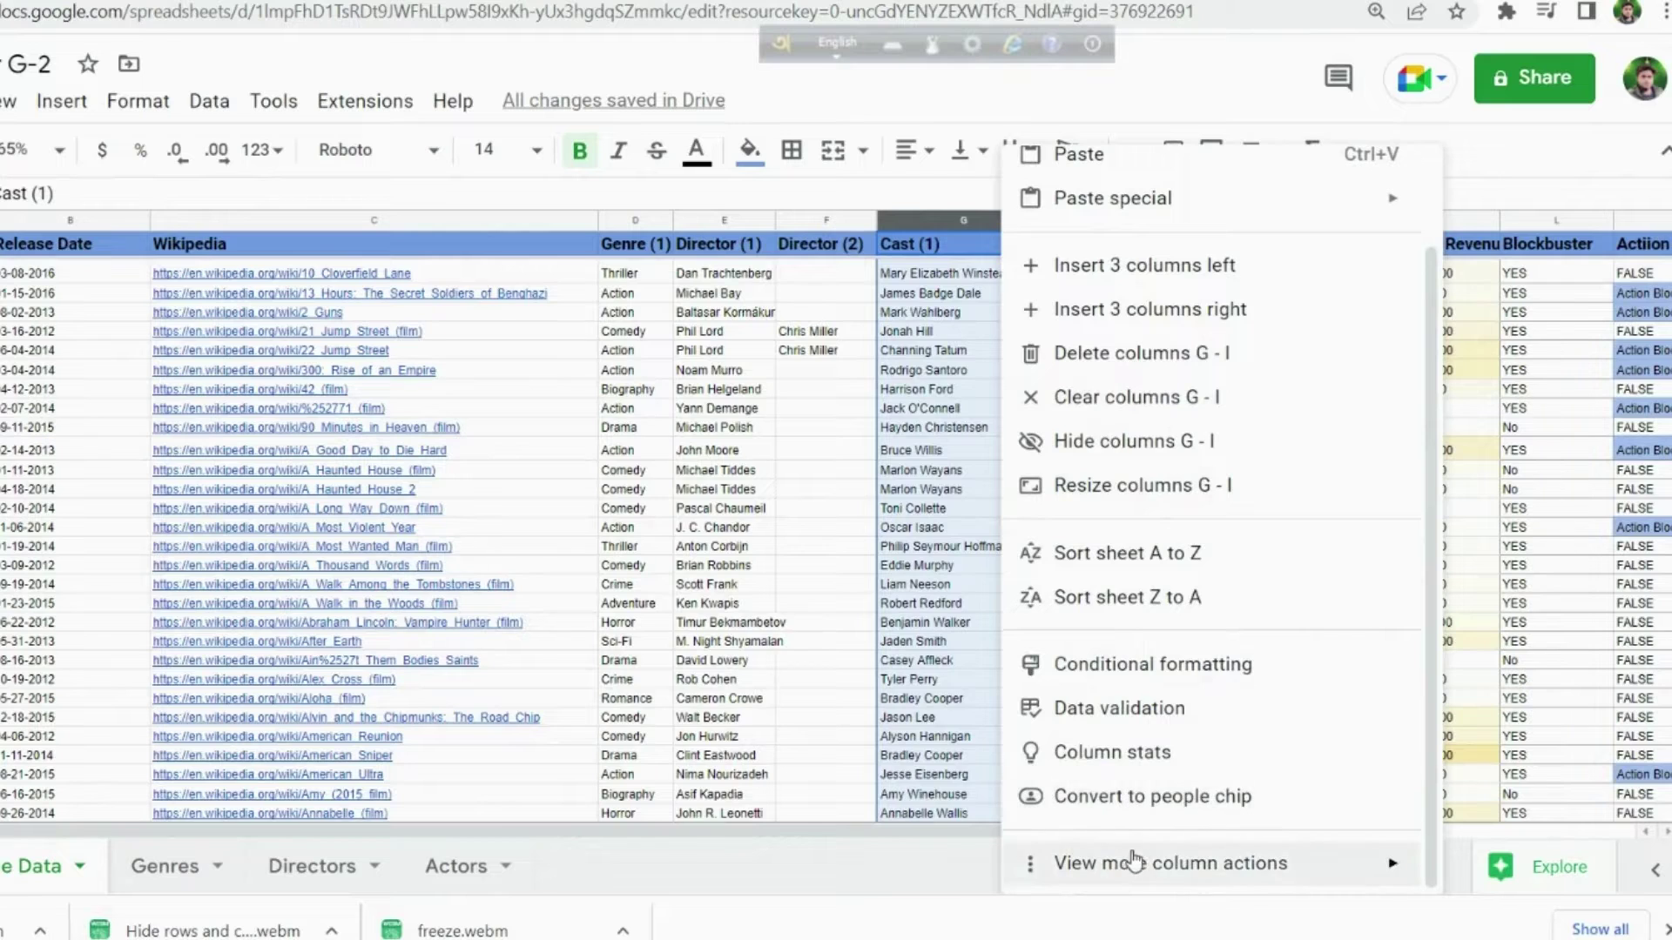
mouse_move(1134, 864)
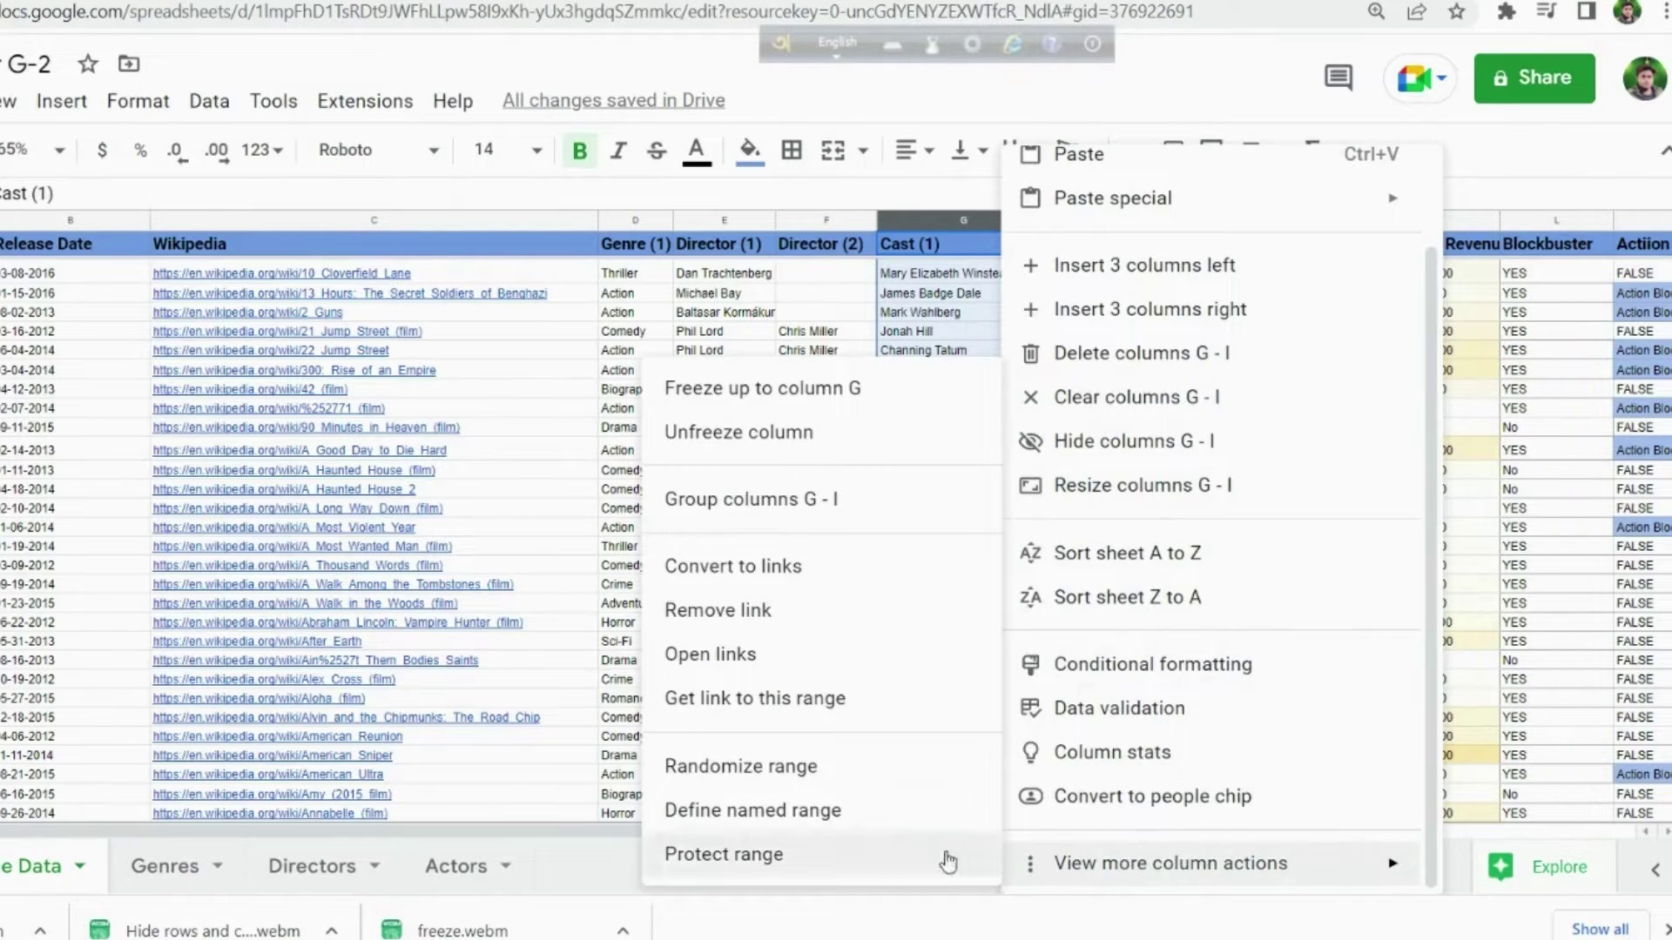
click(833, 513)
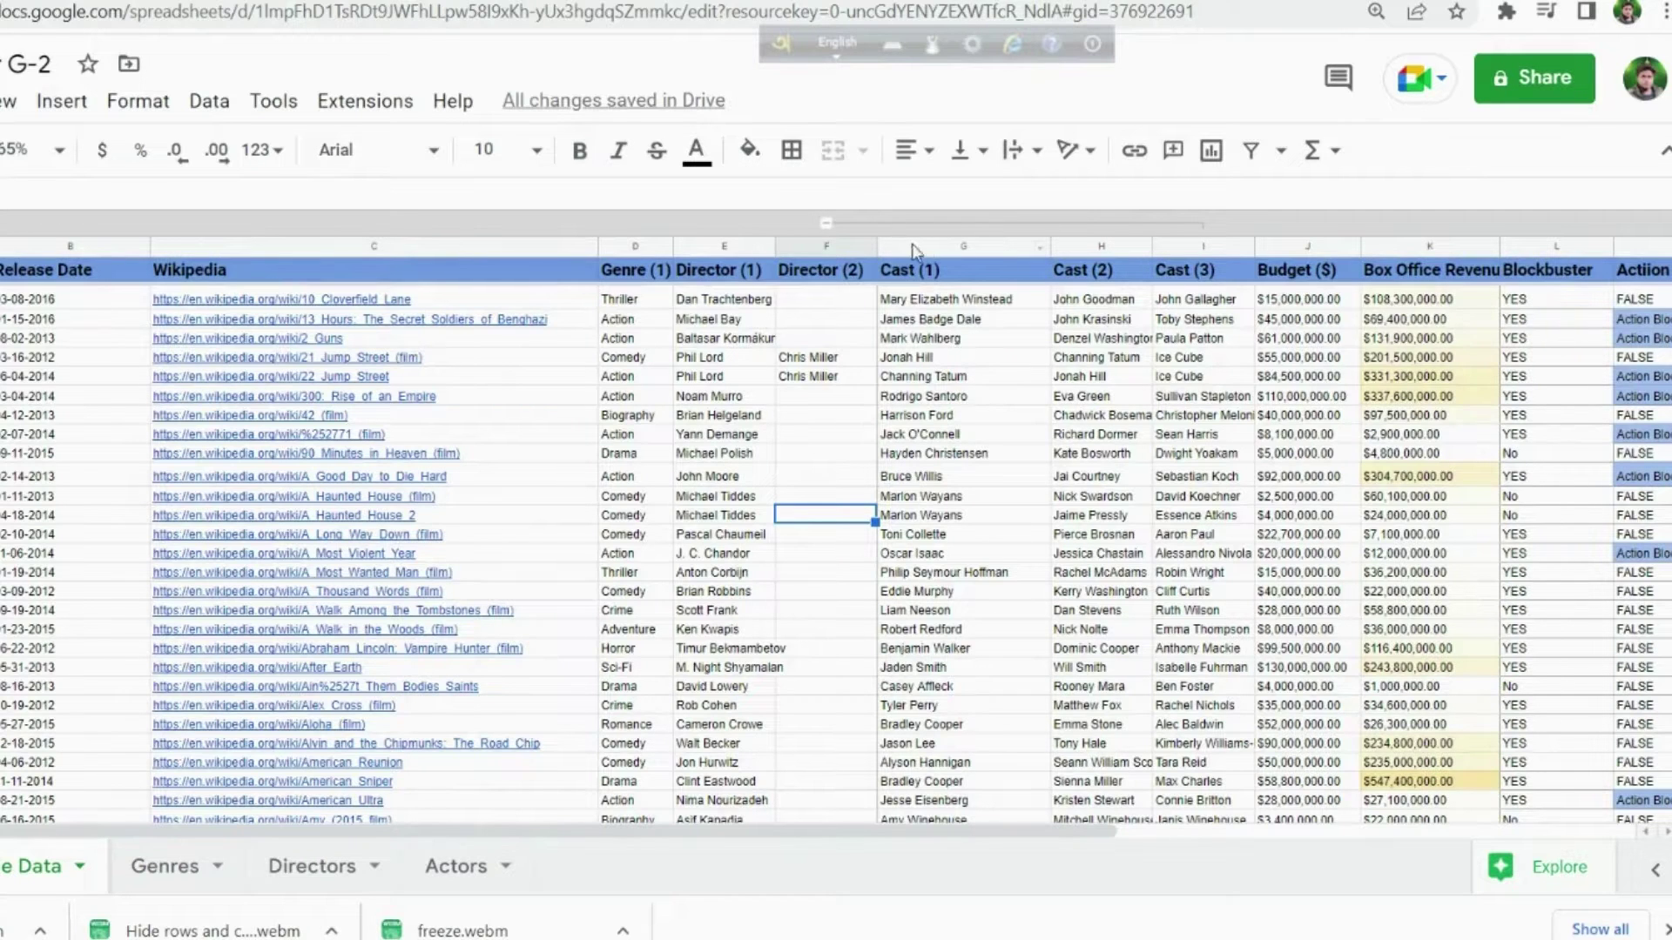
- Collapse and expand the Cast column group several times, leaving it expanded
click(996, 287)
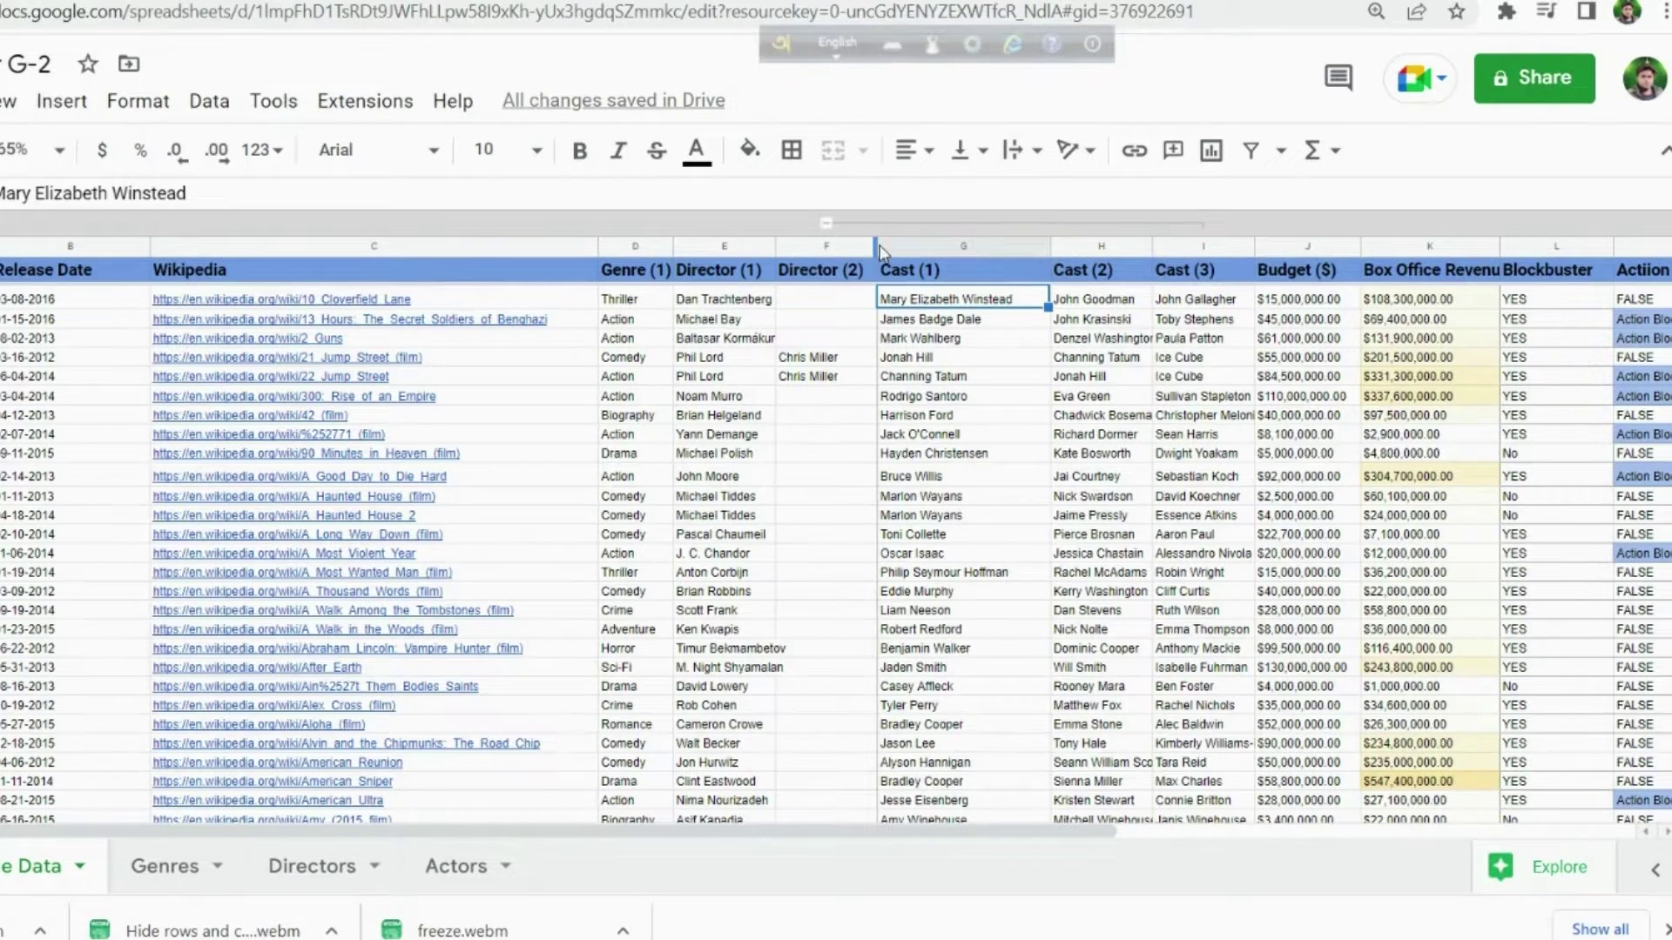
click(893, 359)
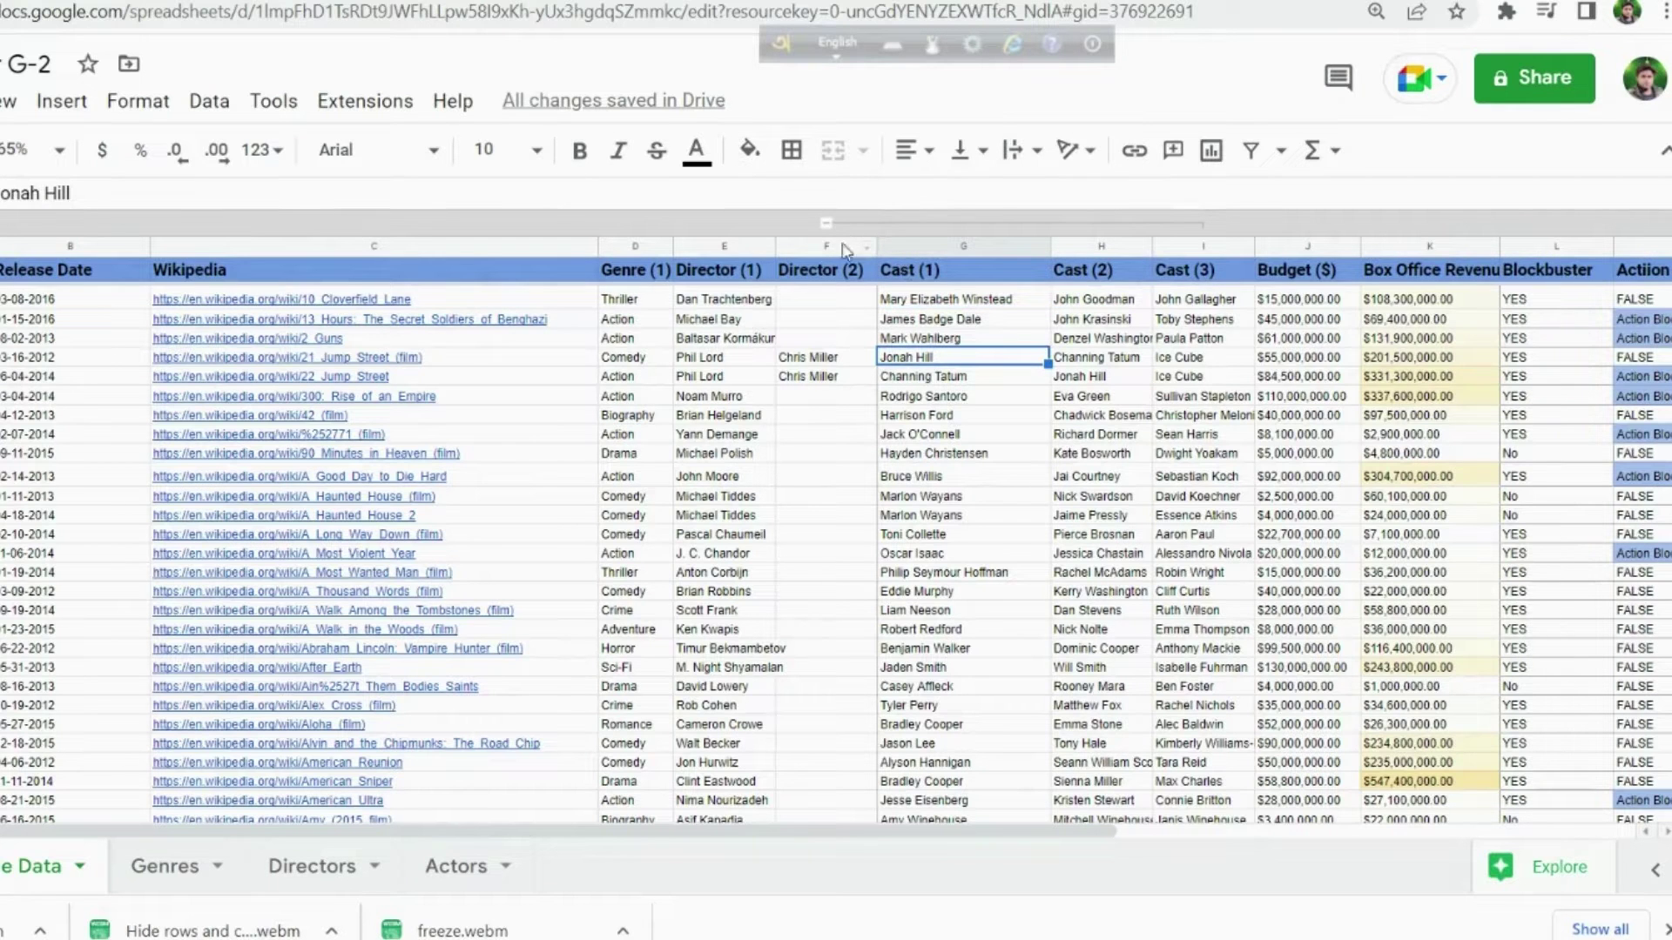
key(ctrl+z)
key(ctrl+y)
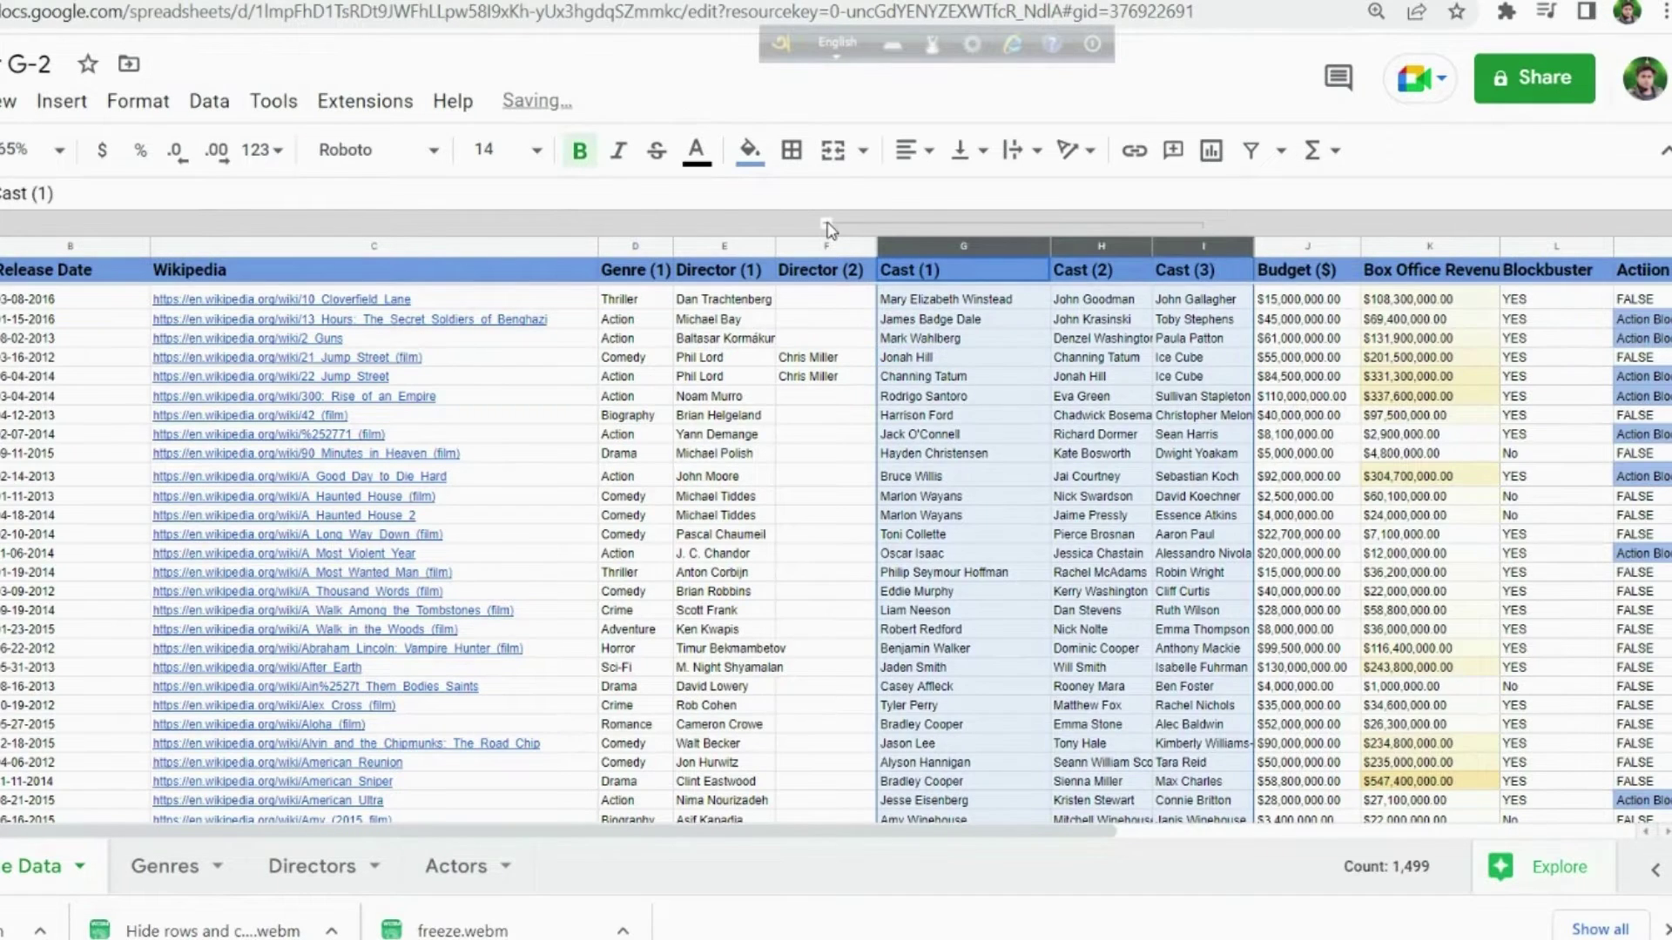
key(ctrl+alt+0)
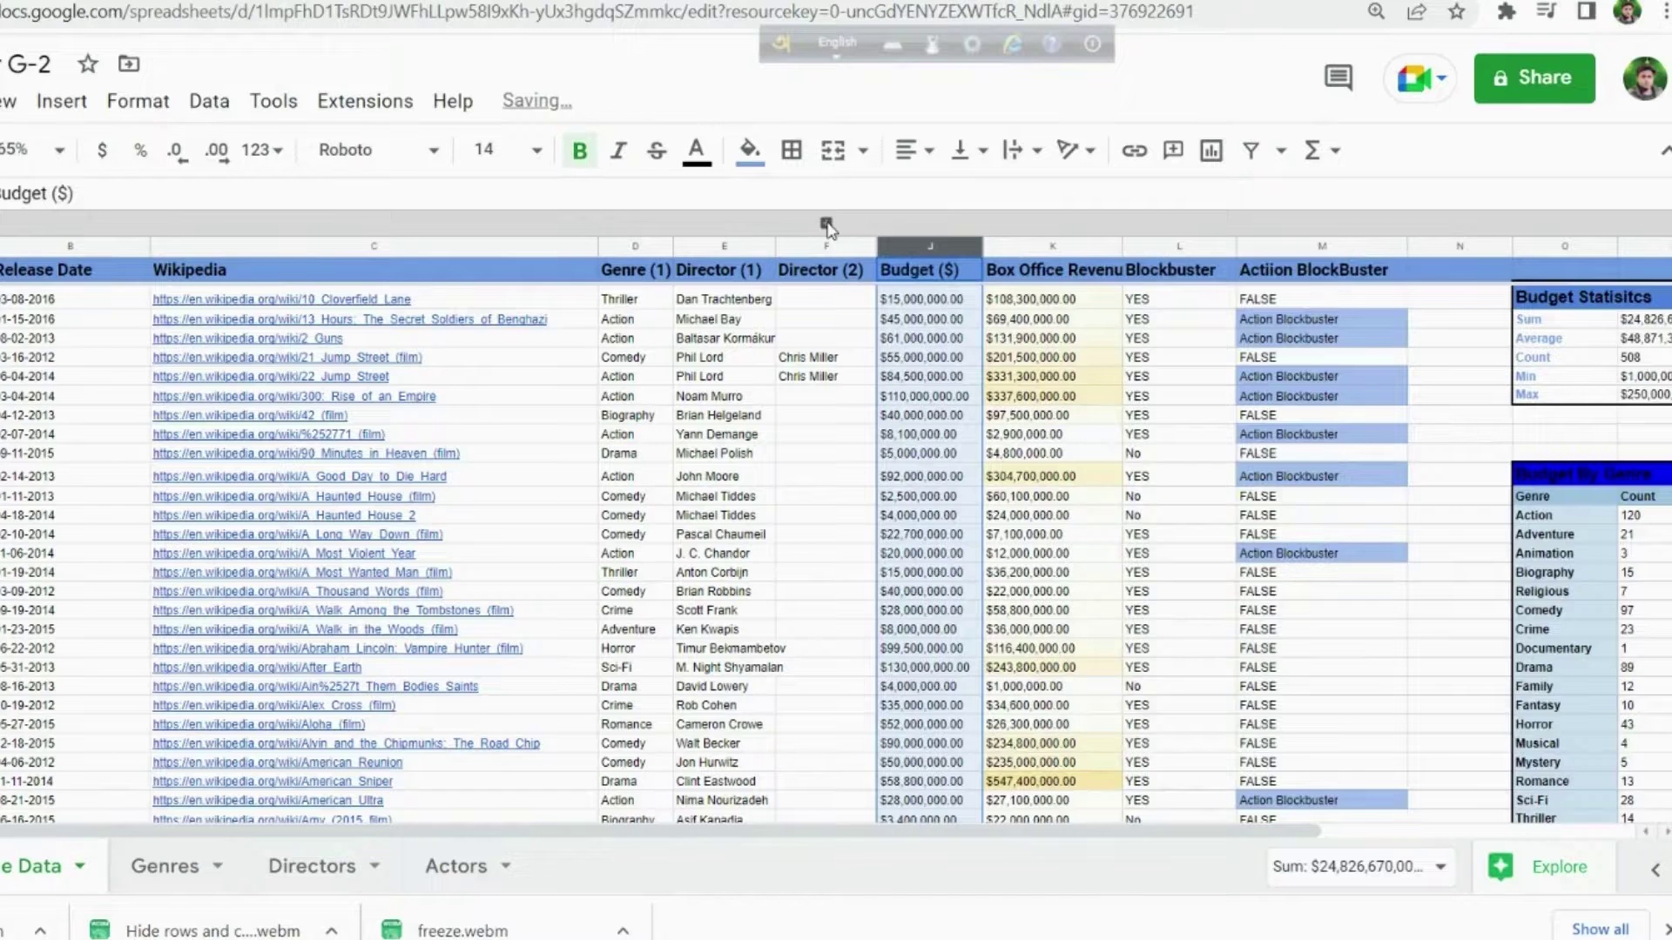
click(825, 224)
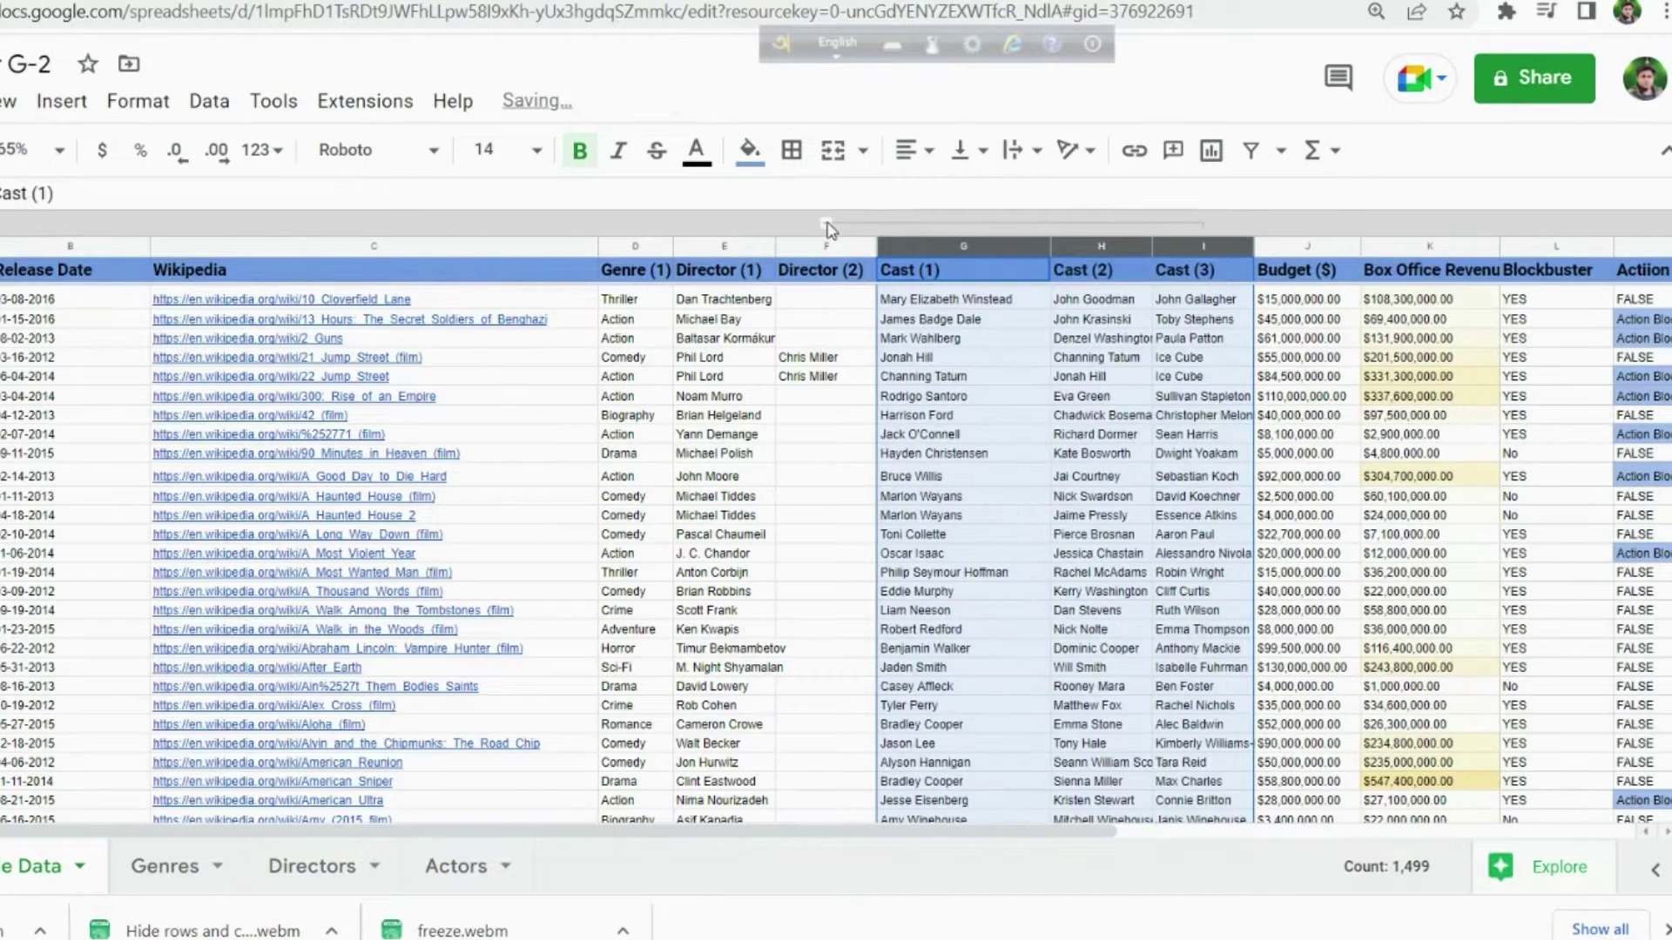
key(ctrl+alt+0)
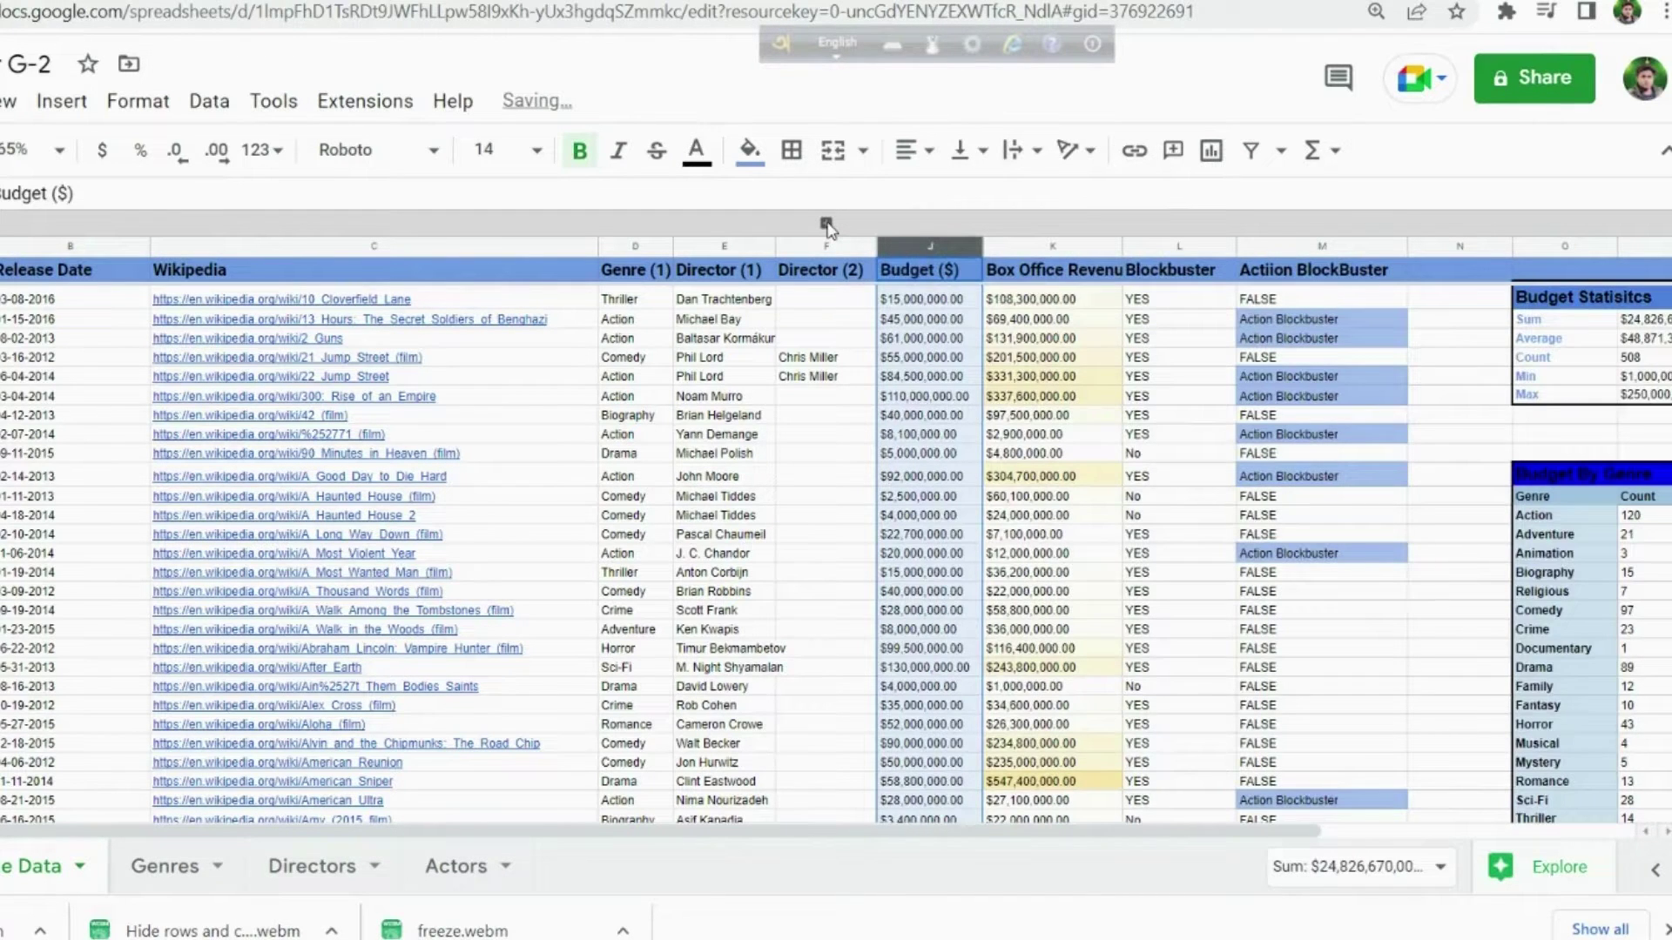
click(826, 226)
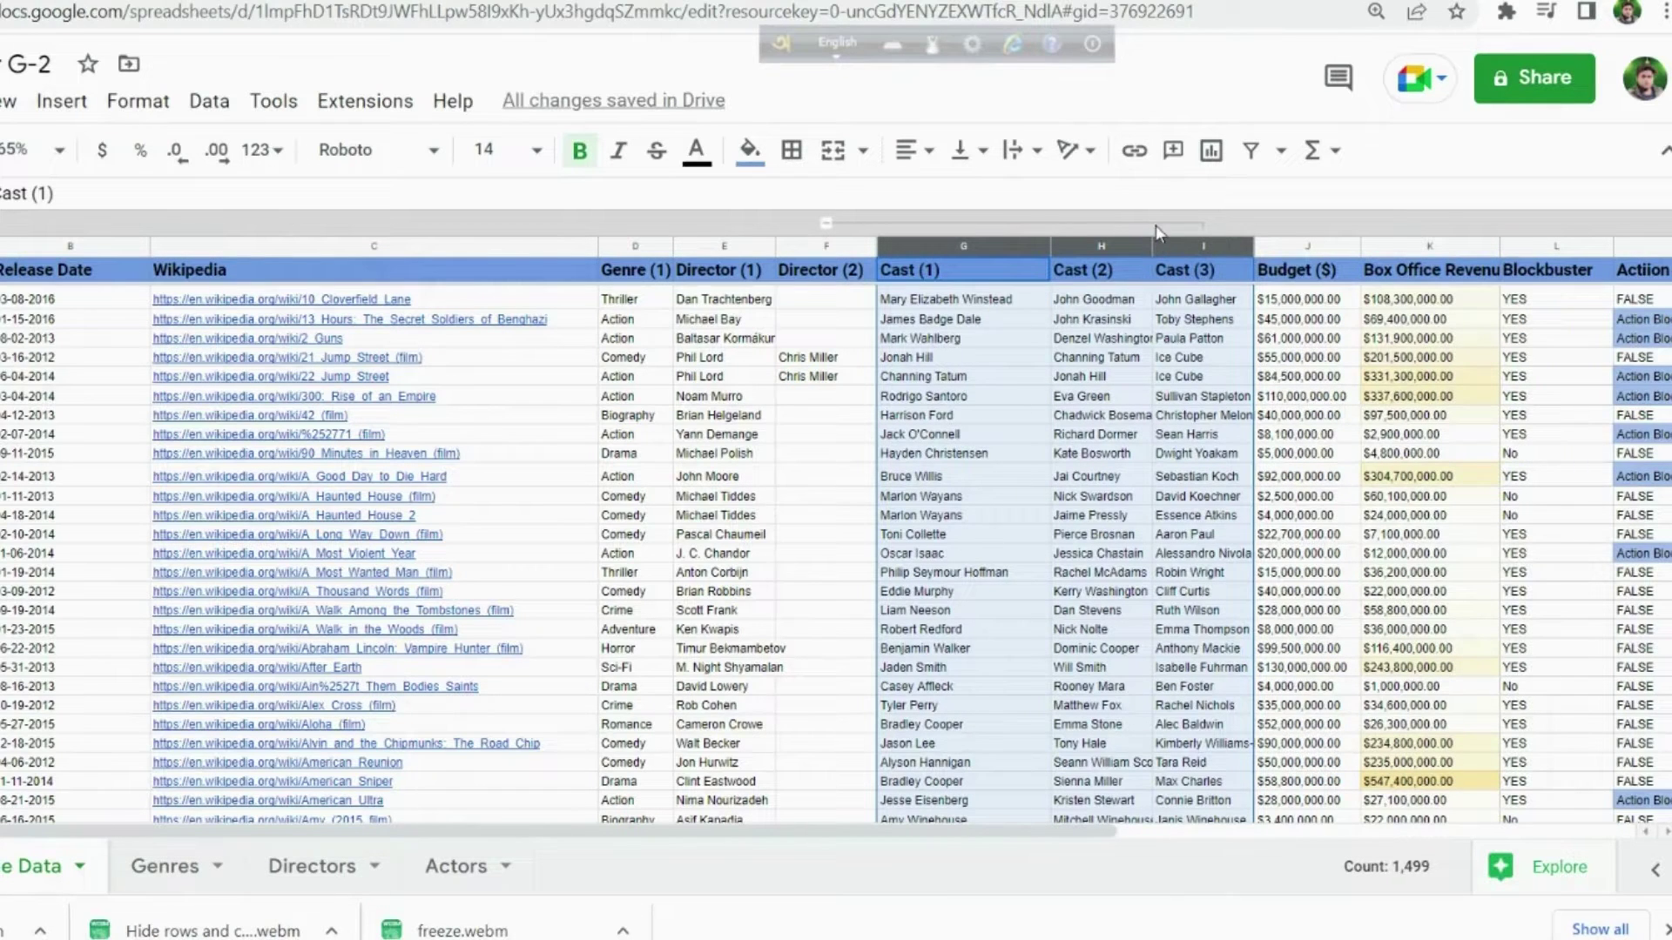
- Ungroup the Cast columns G to I
right_click(984, 246)
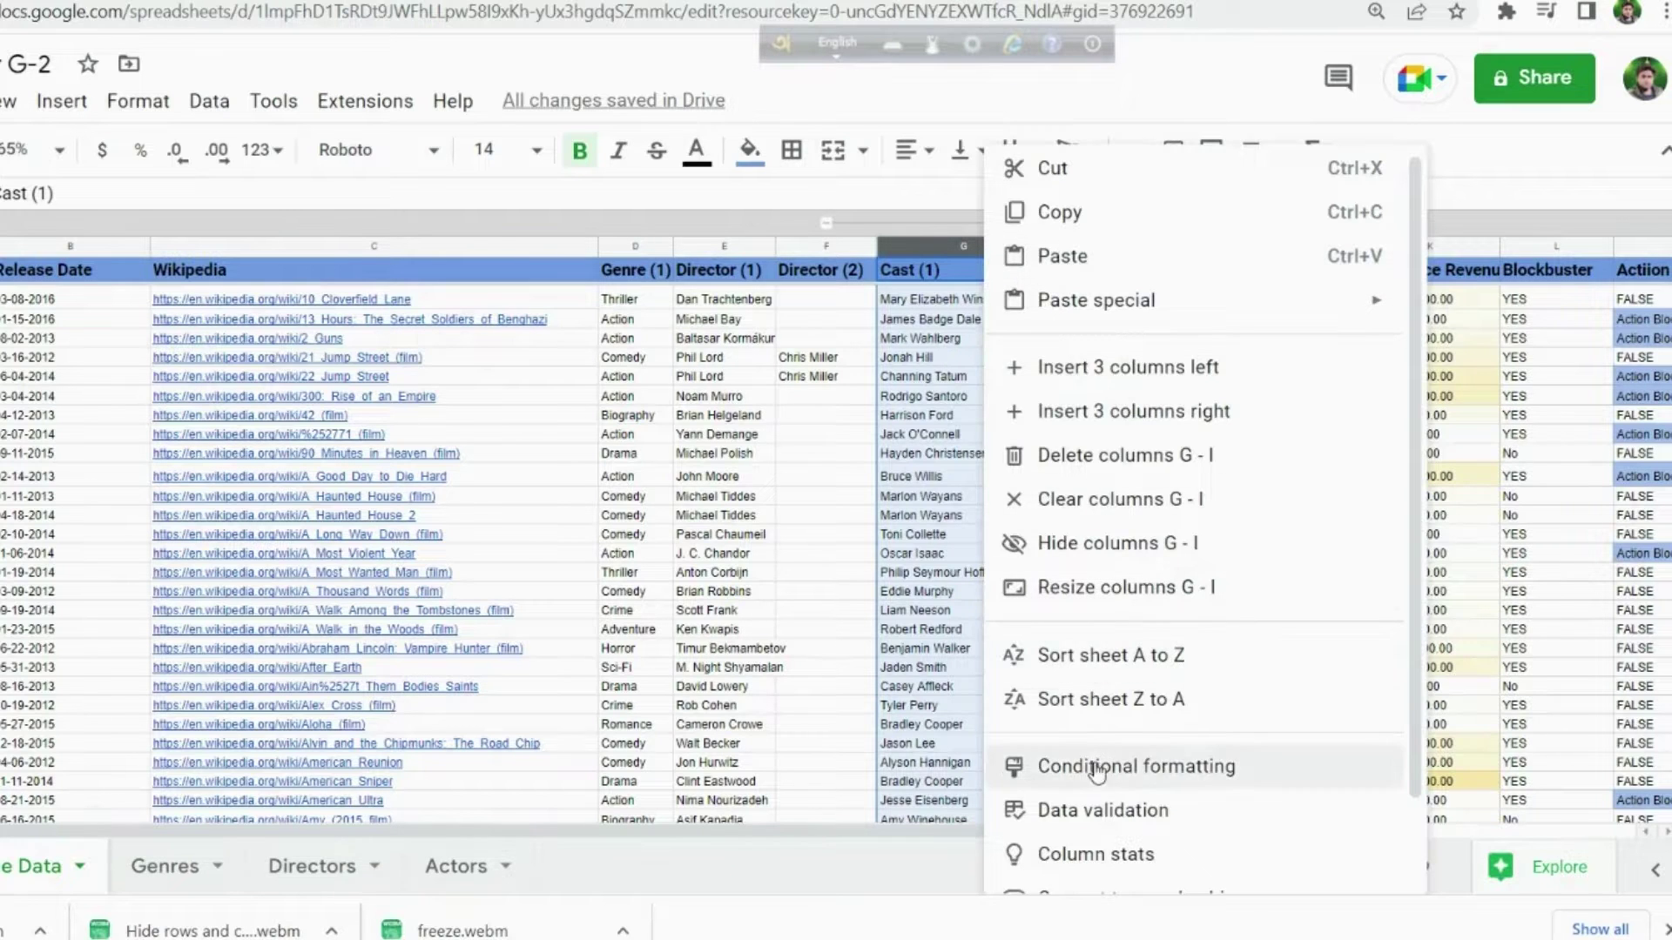
scroll(1099, 783, down, 1)
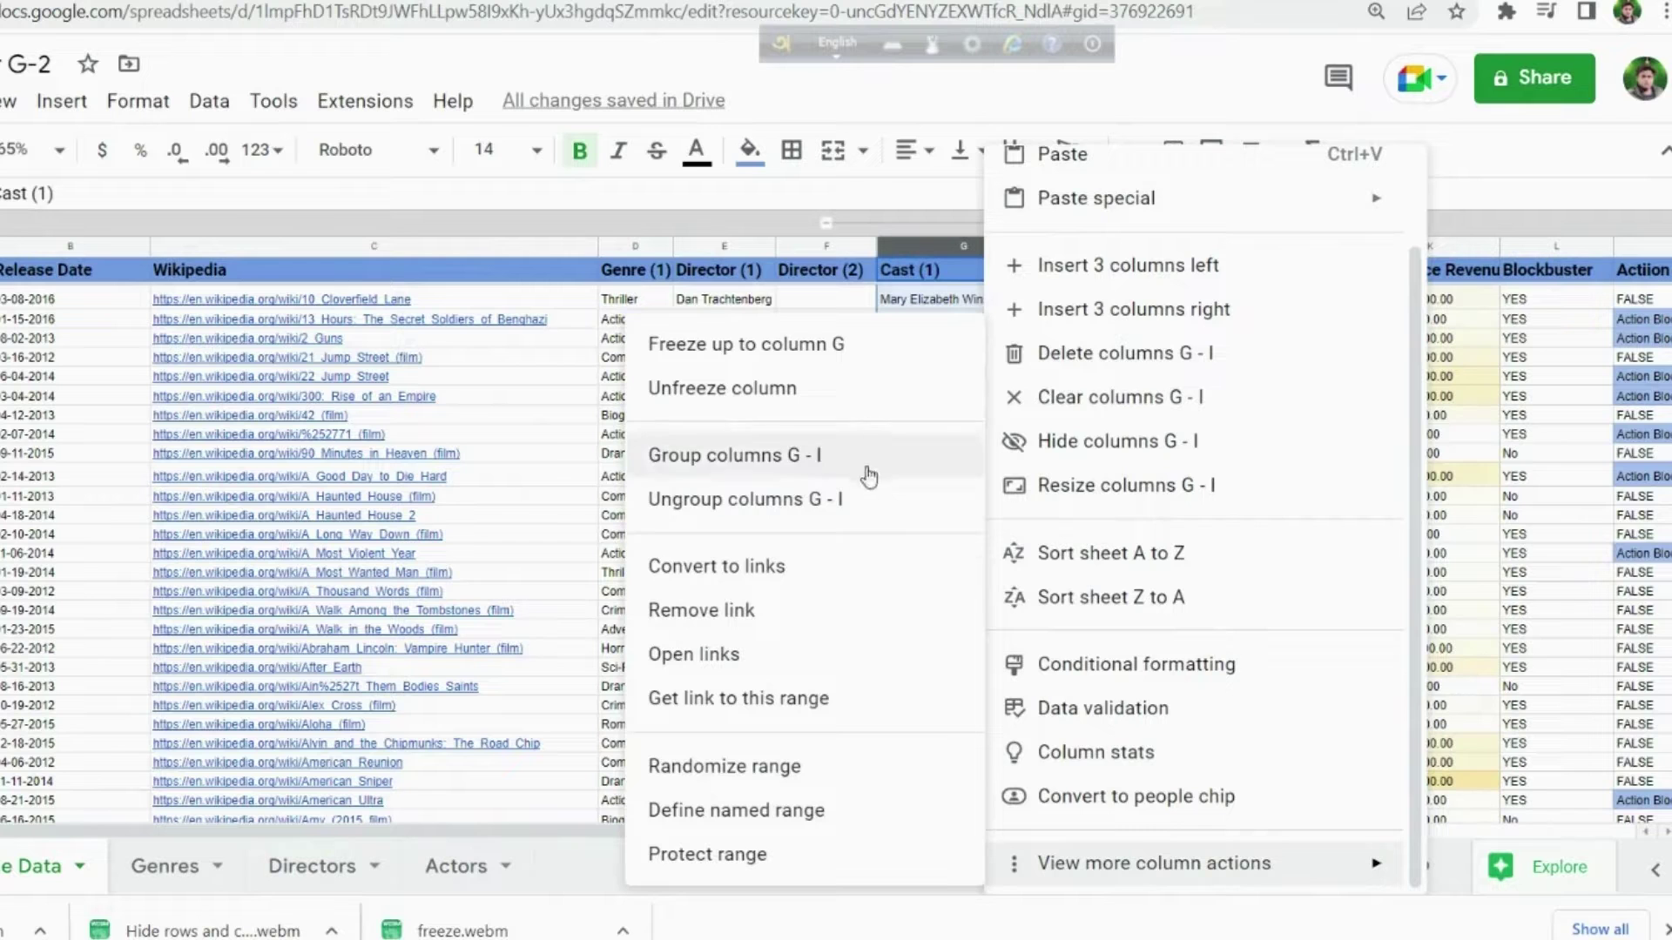
click(855, 500)
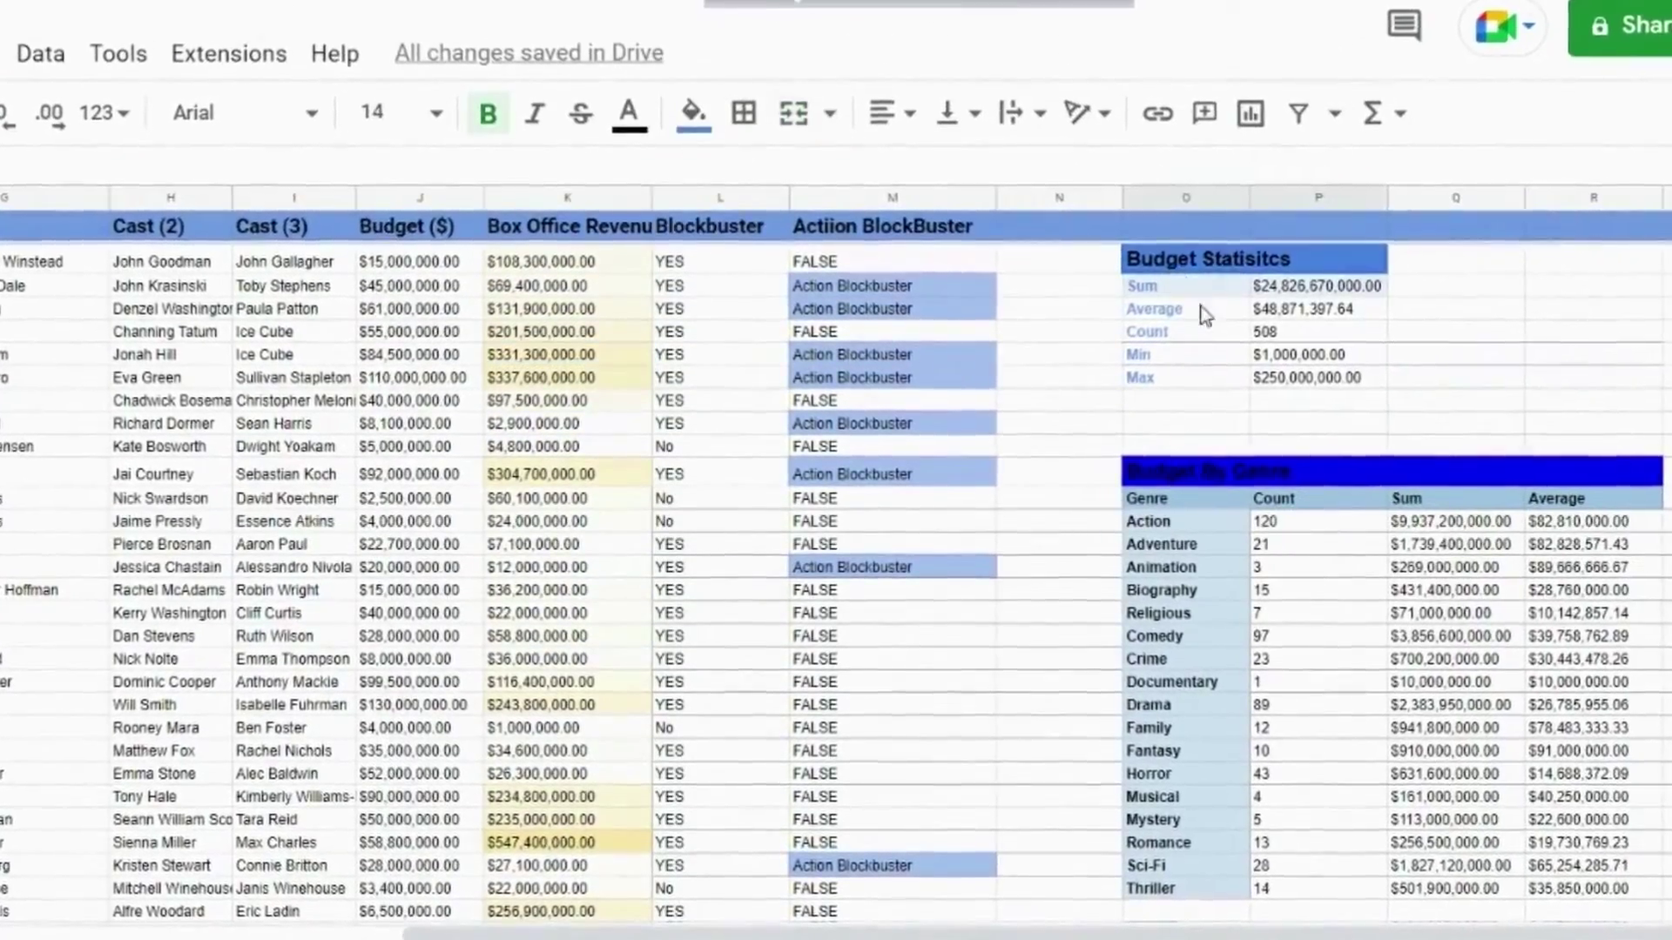
- Add a black outer border around the Budget Statisitcs table and set its line style to thin solid
drag(1218, 384, 1306, 380)
click(743, 124)
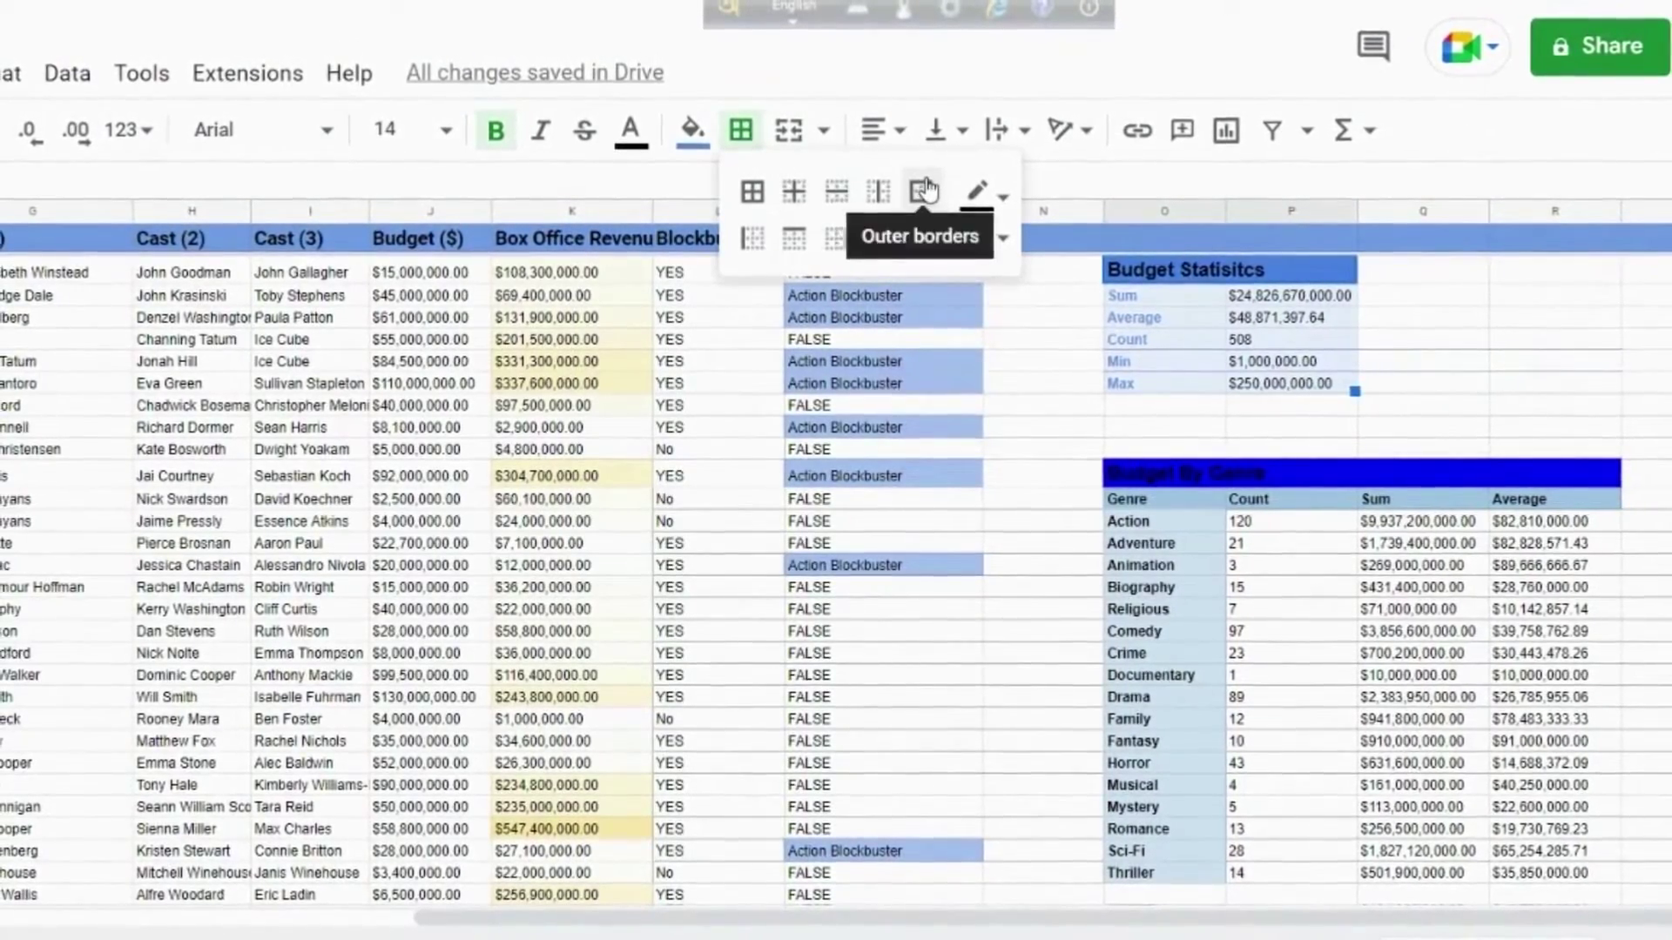
click(923, 190)
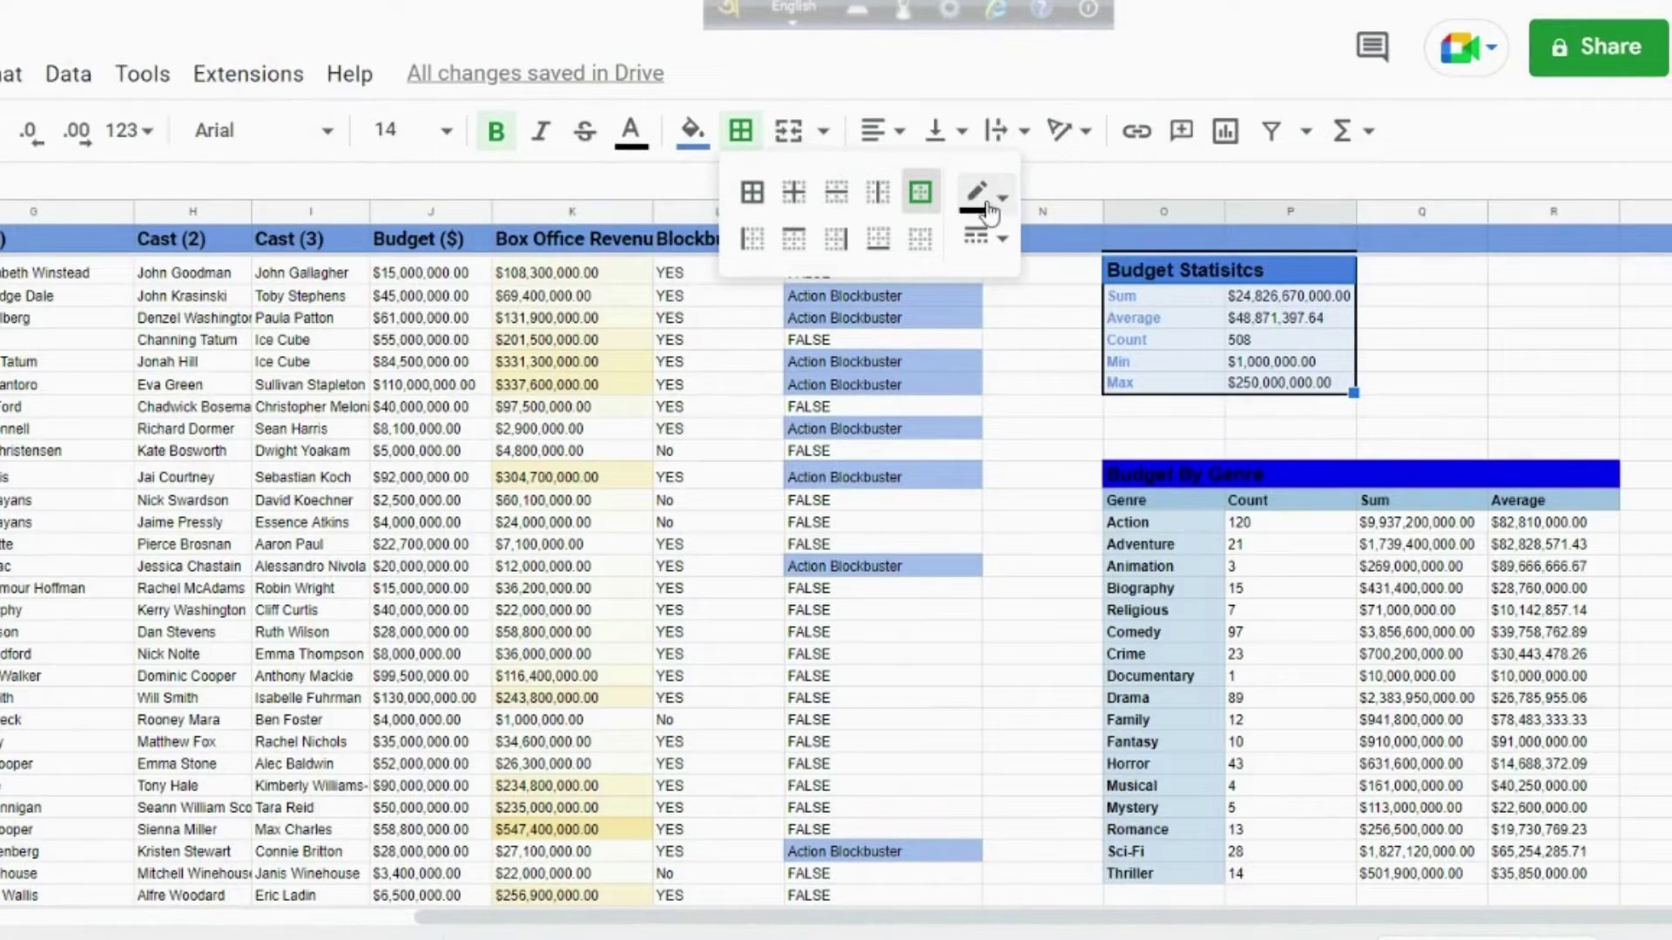
click(1004, 205)
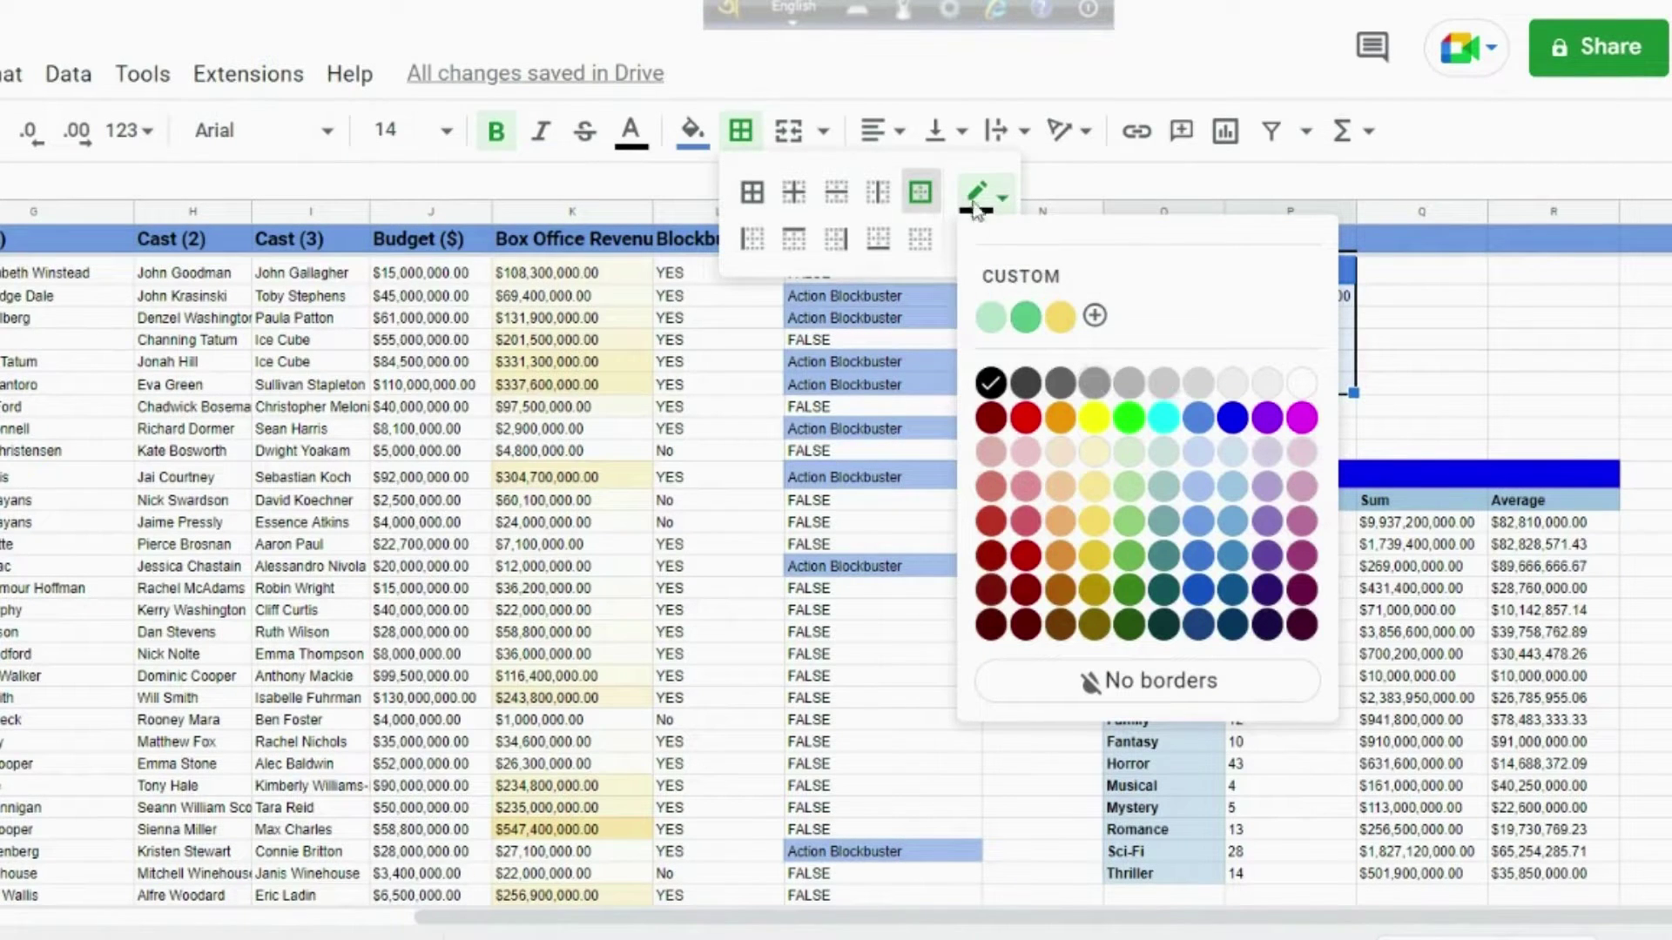
click(952, 240)
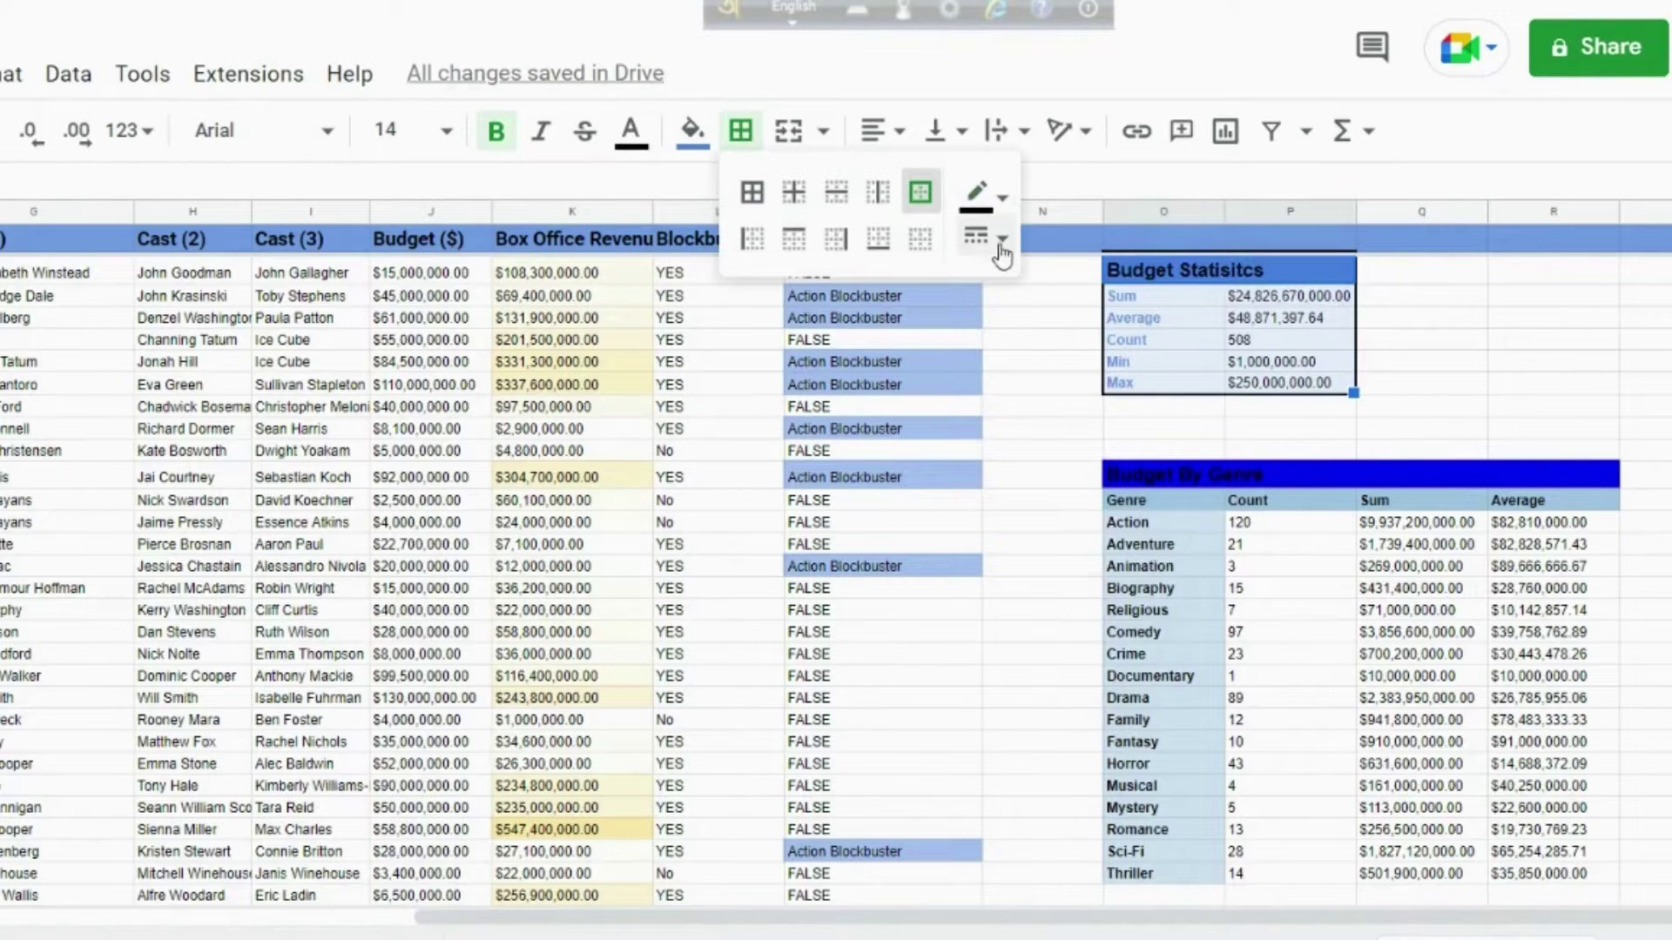
click(984, 238)
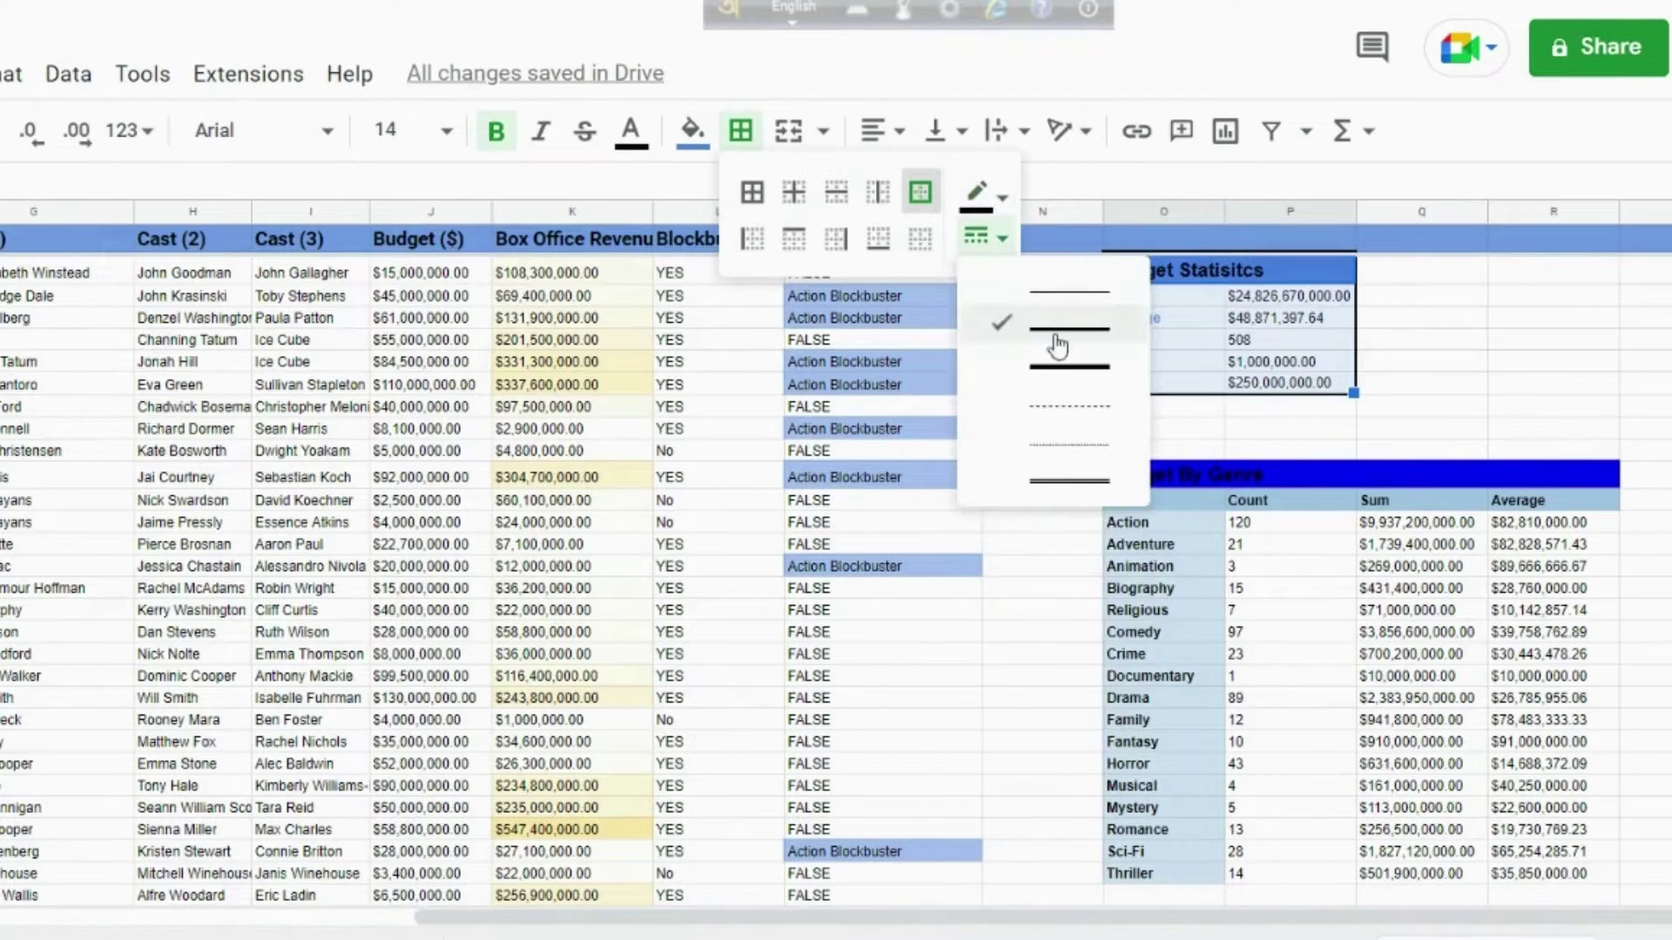
click(1058, 293)
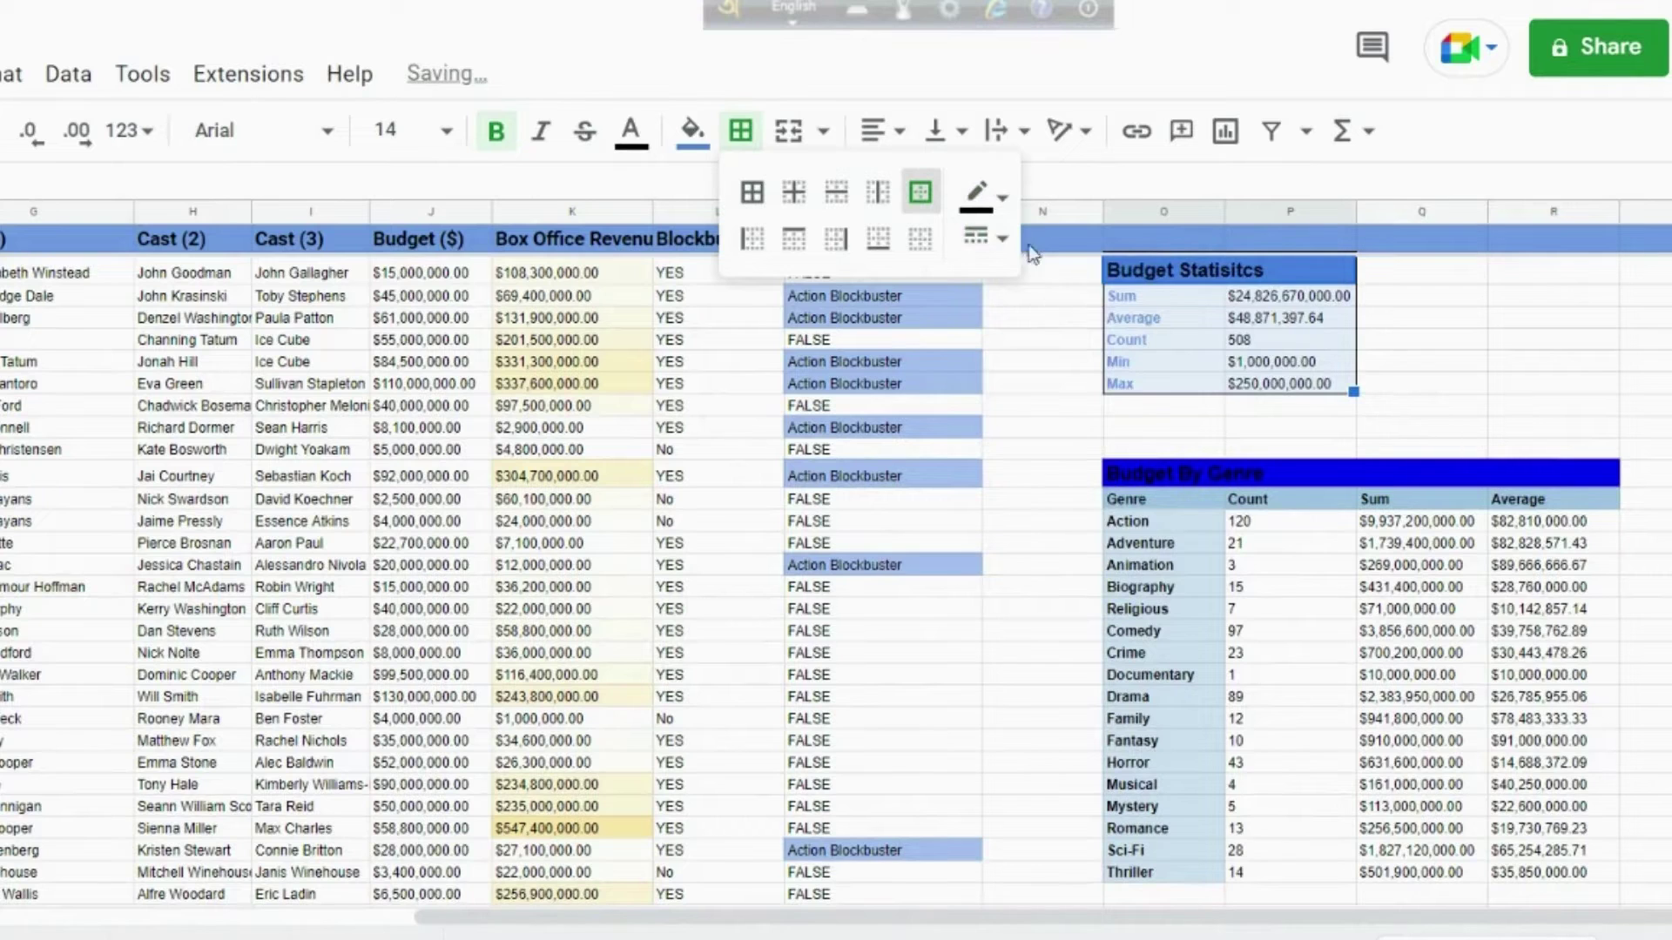
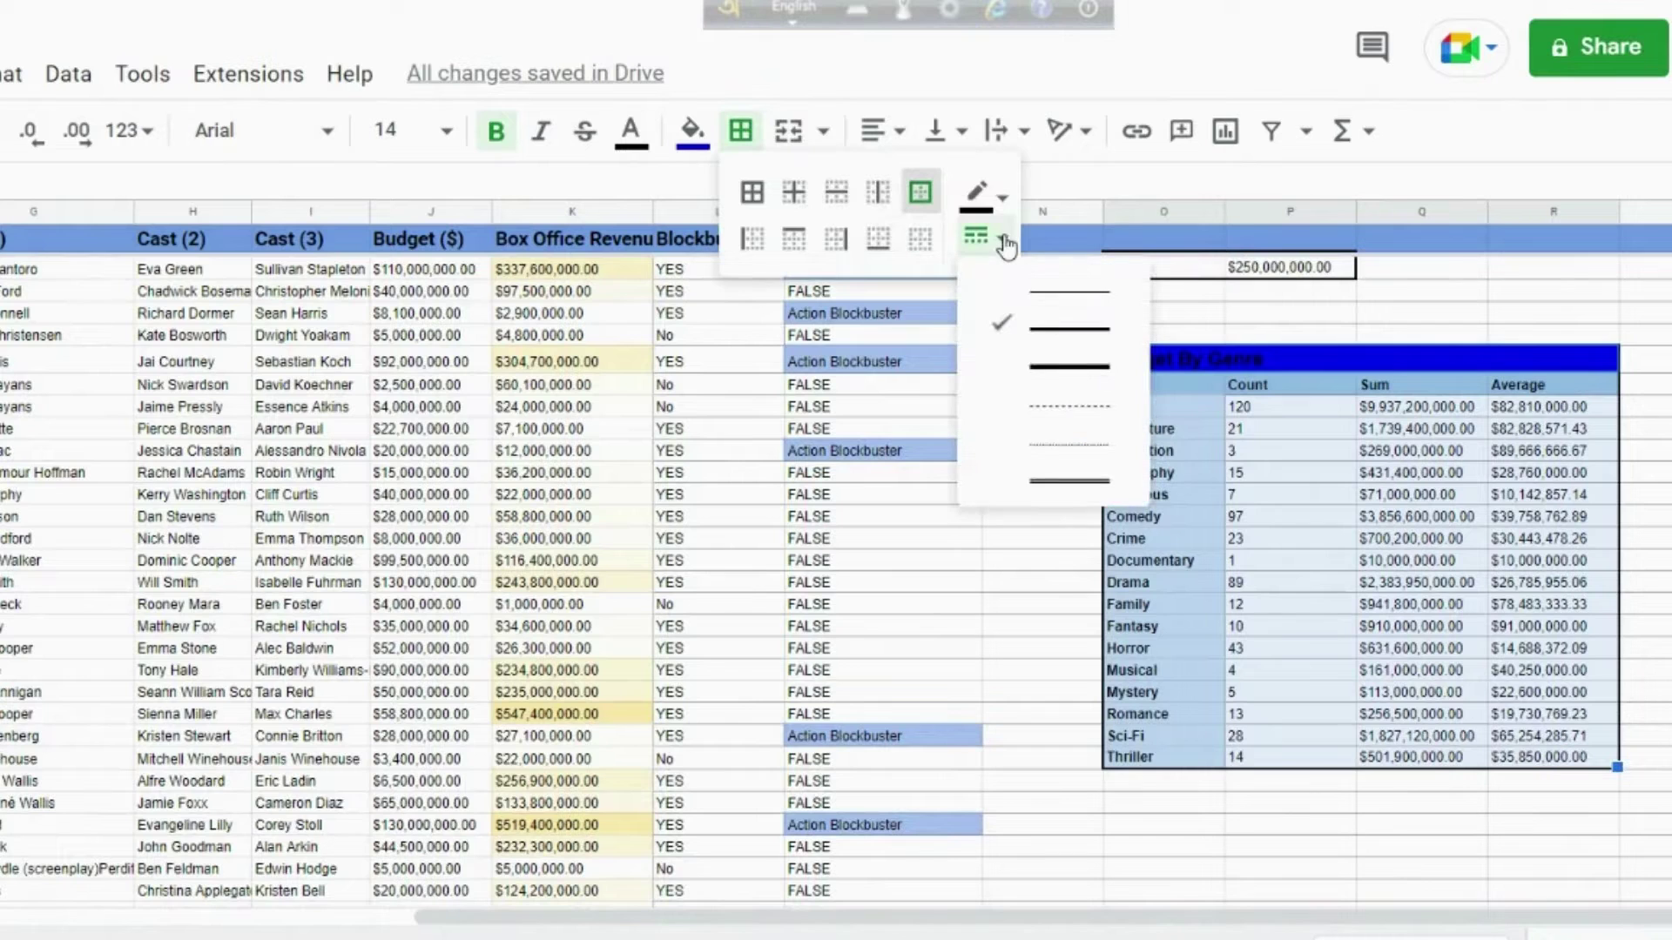
- Set the outer border of the Budget By Genre table to the thickest single solid line
click(1013, 383)
double_click(1011, 373)
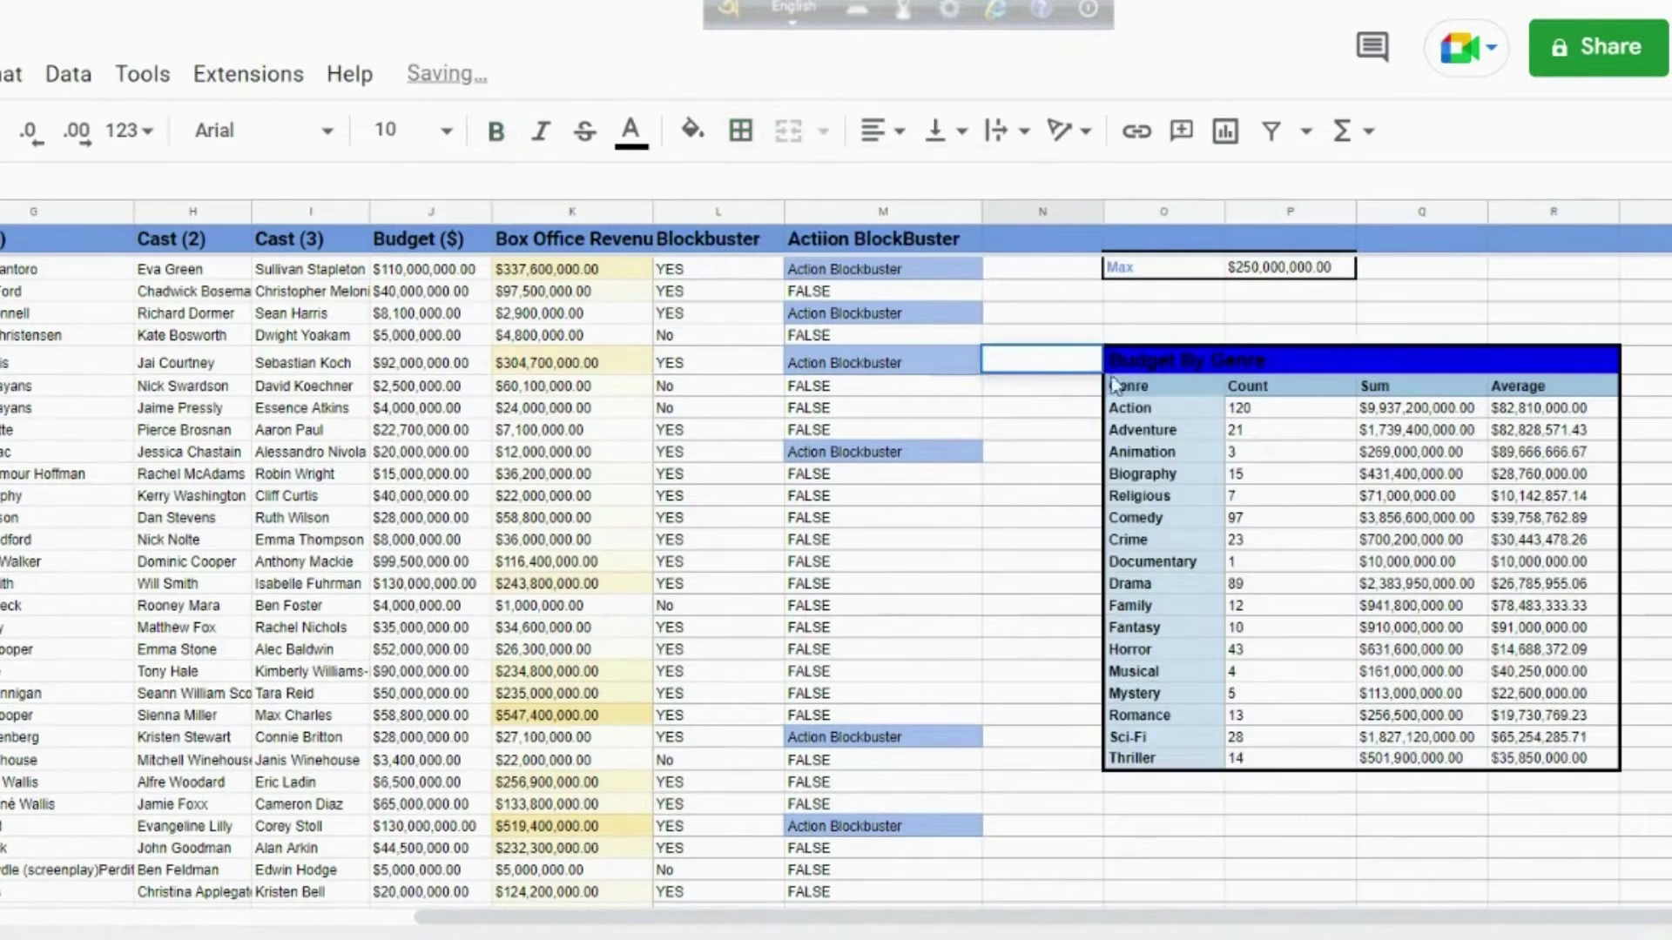
- Add an outer border around the Budget By Genre table's column header row and set its line to medium-thick solid
click(1166, 388)
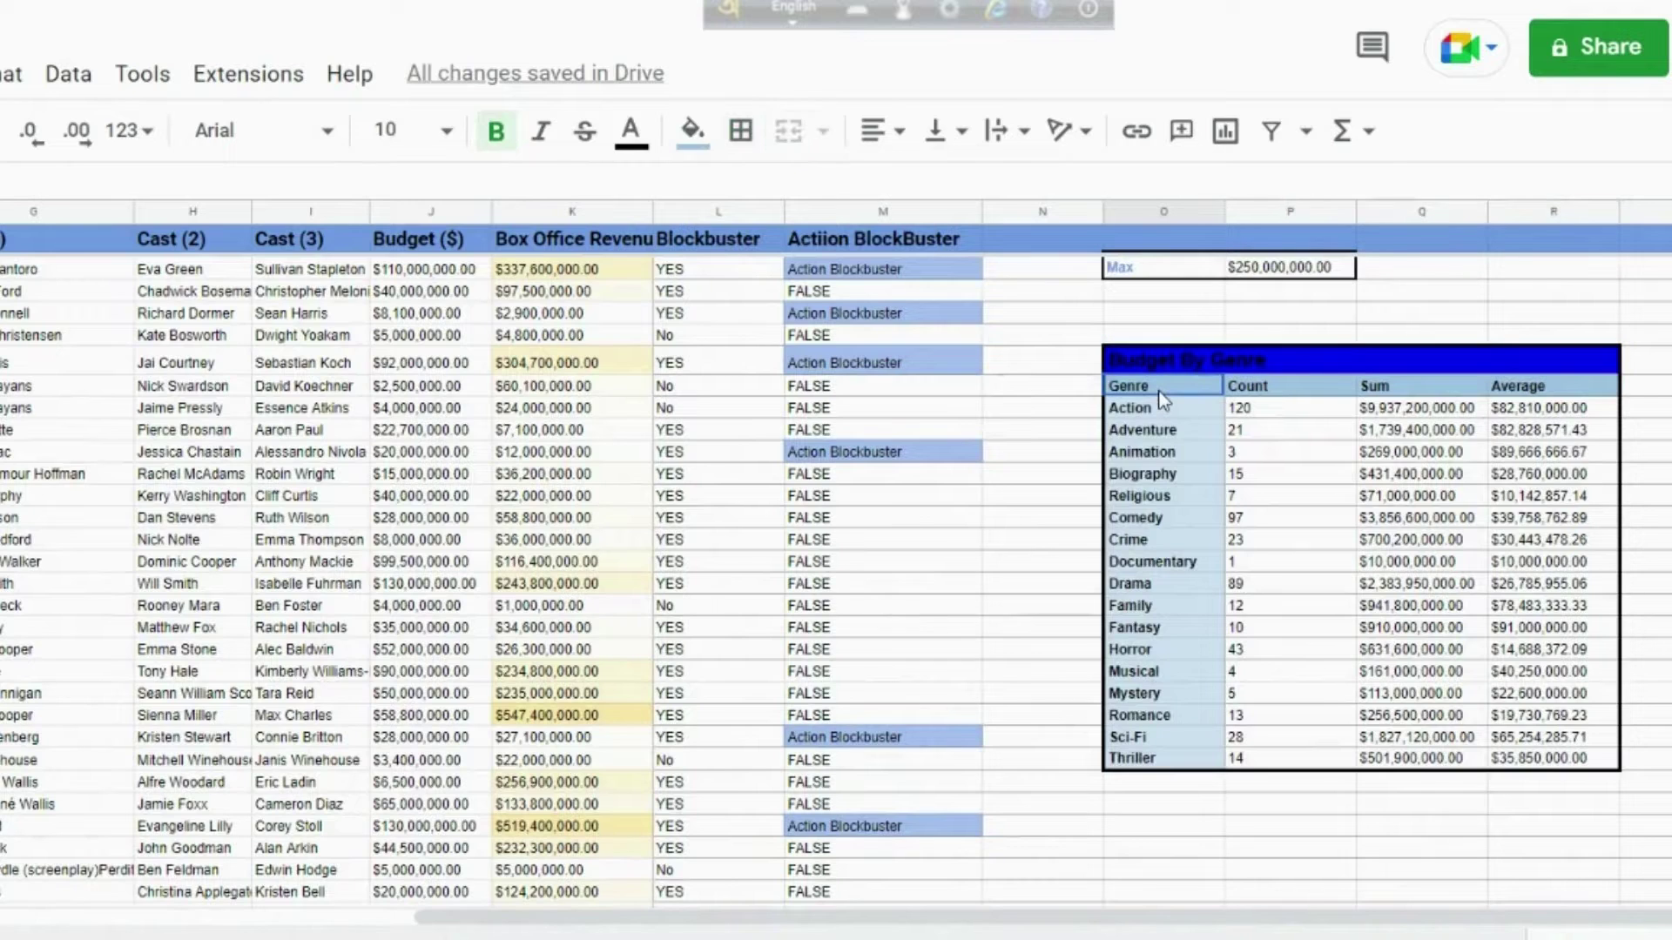
drag(1166, 385, 1496, 393)
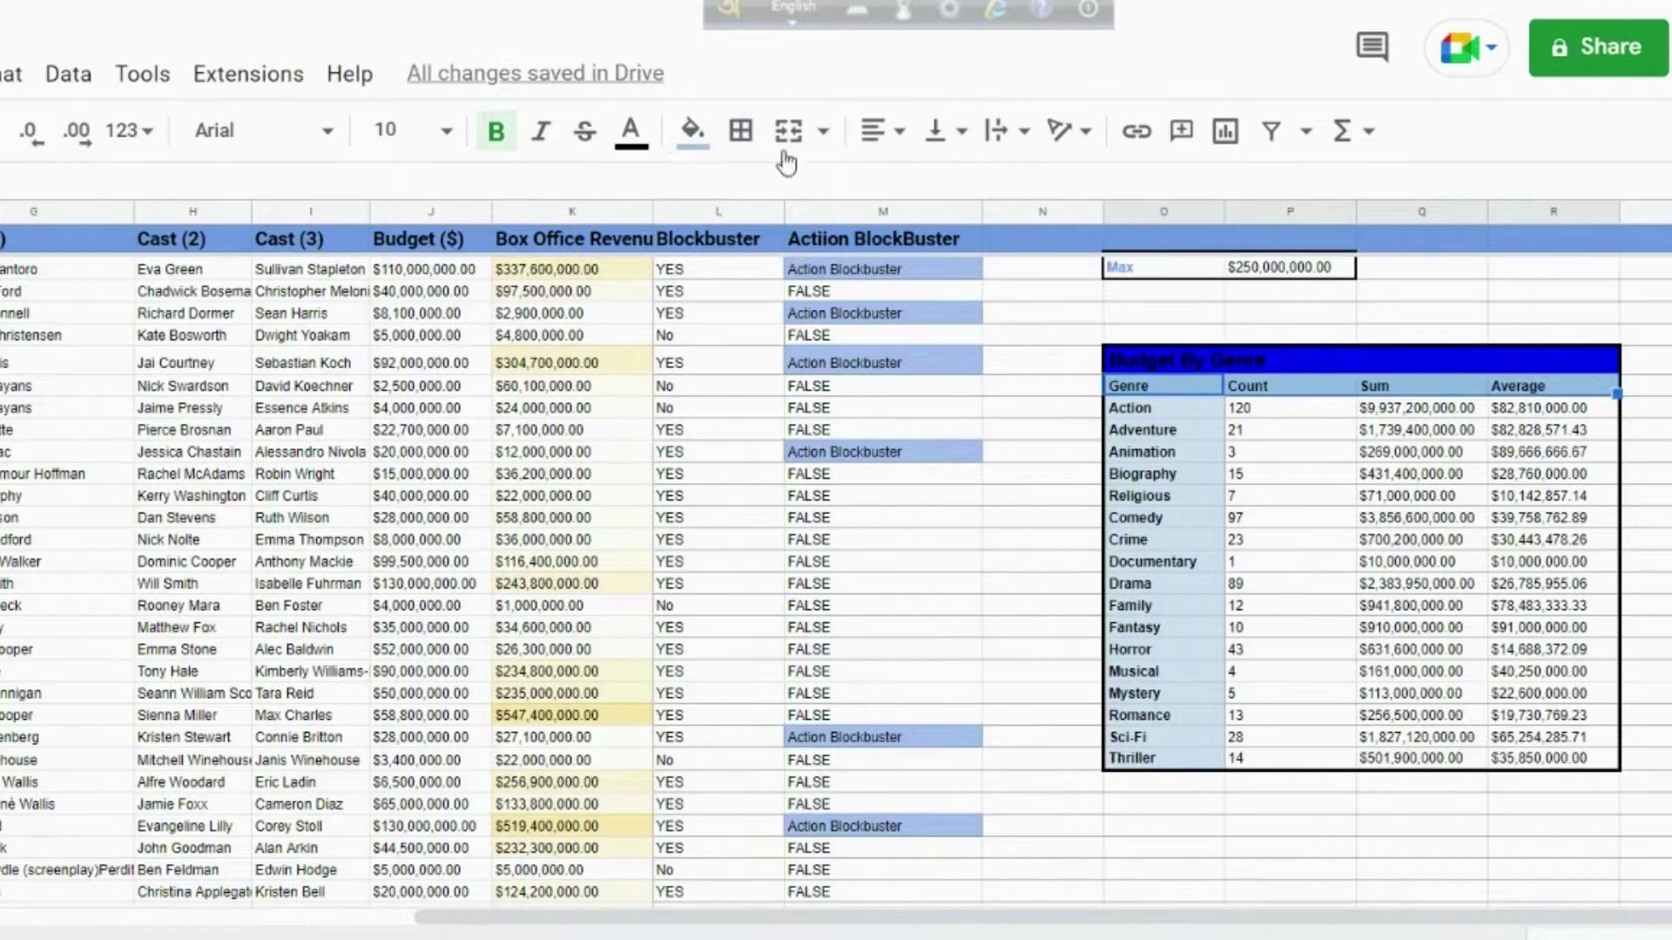
click(749, 139)
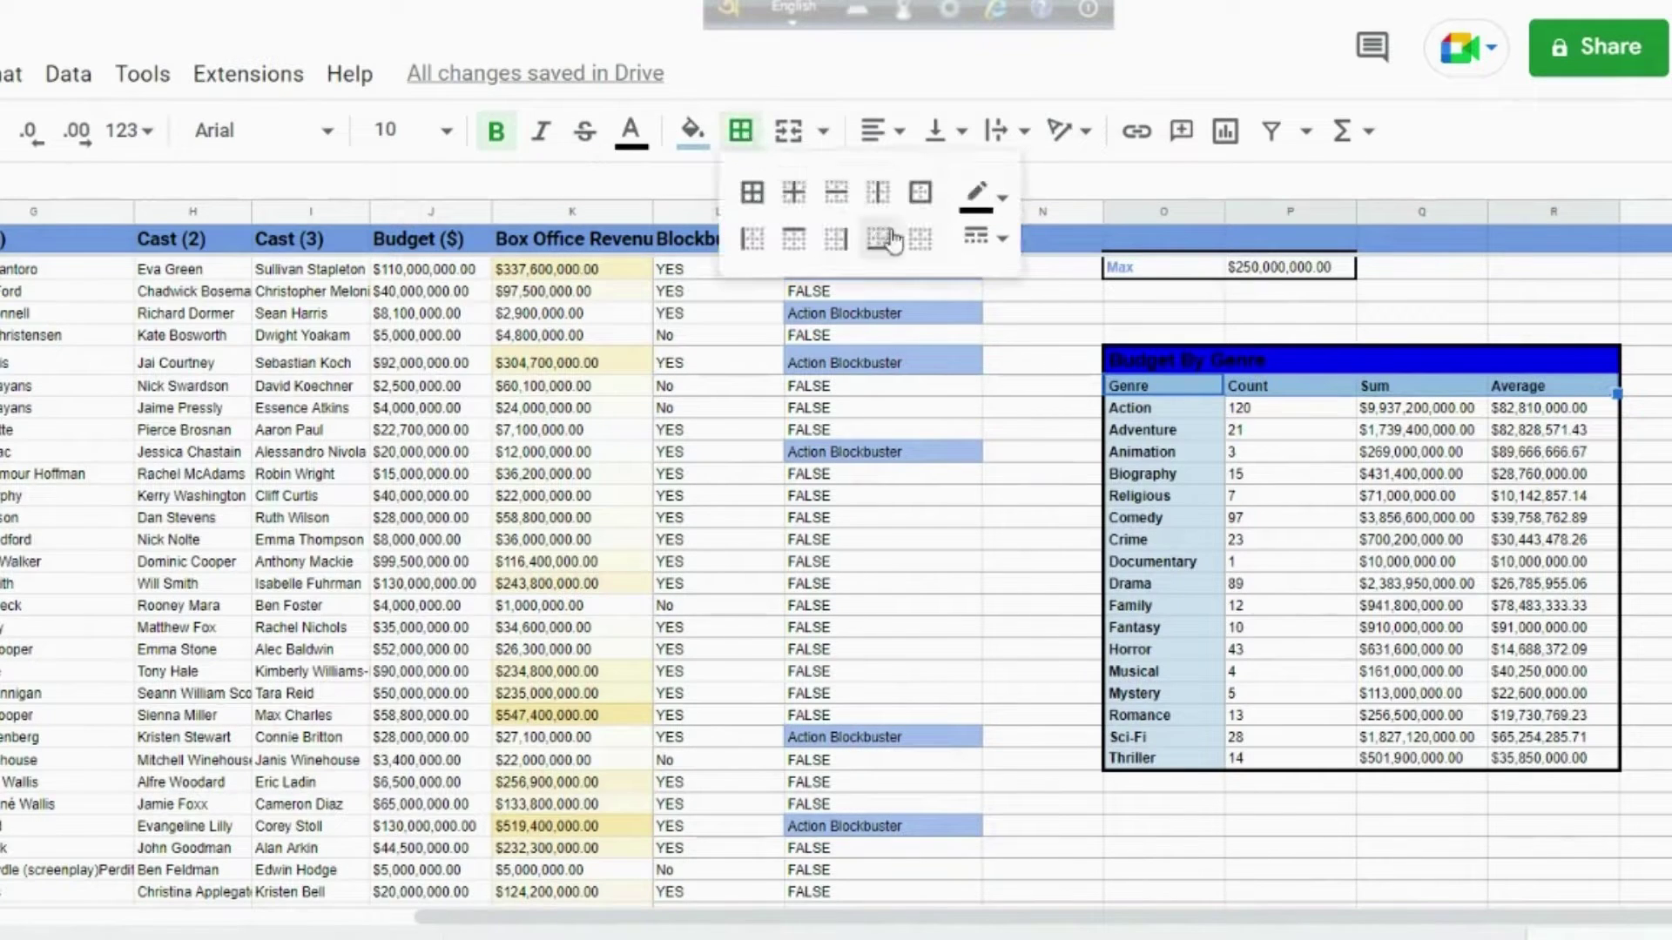
click(919, 196)
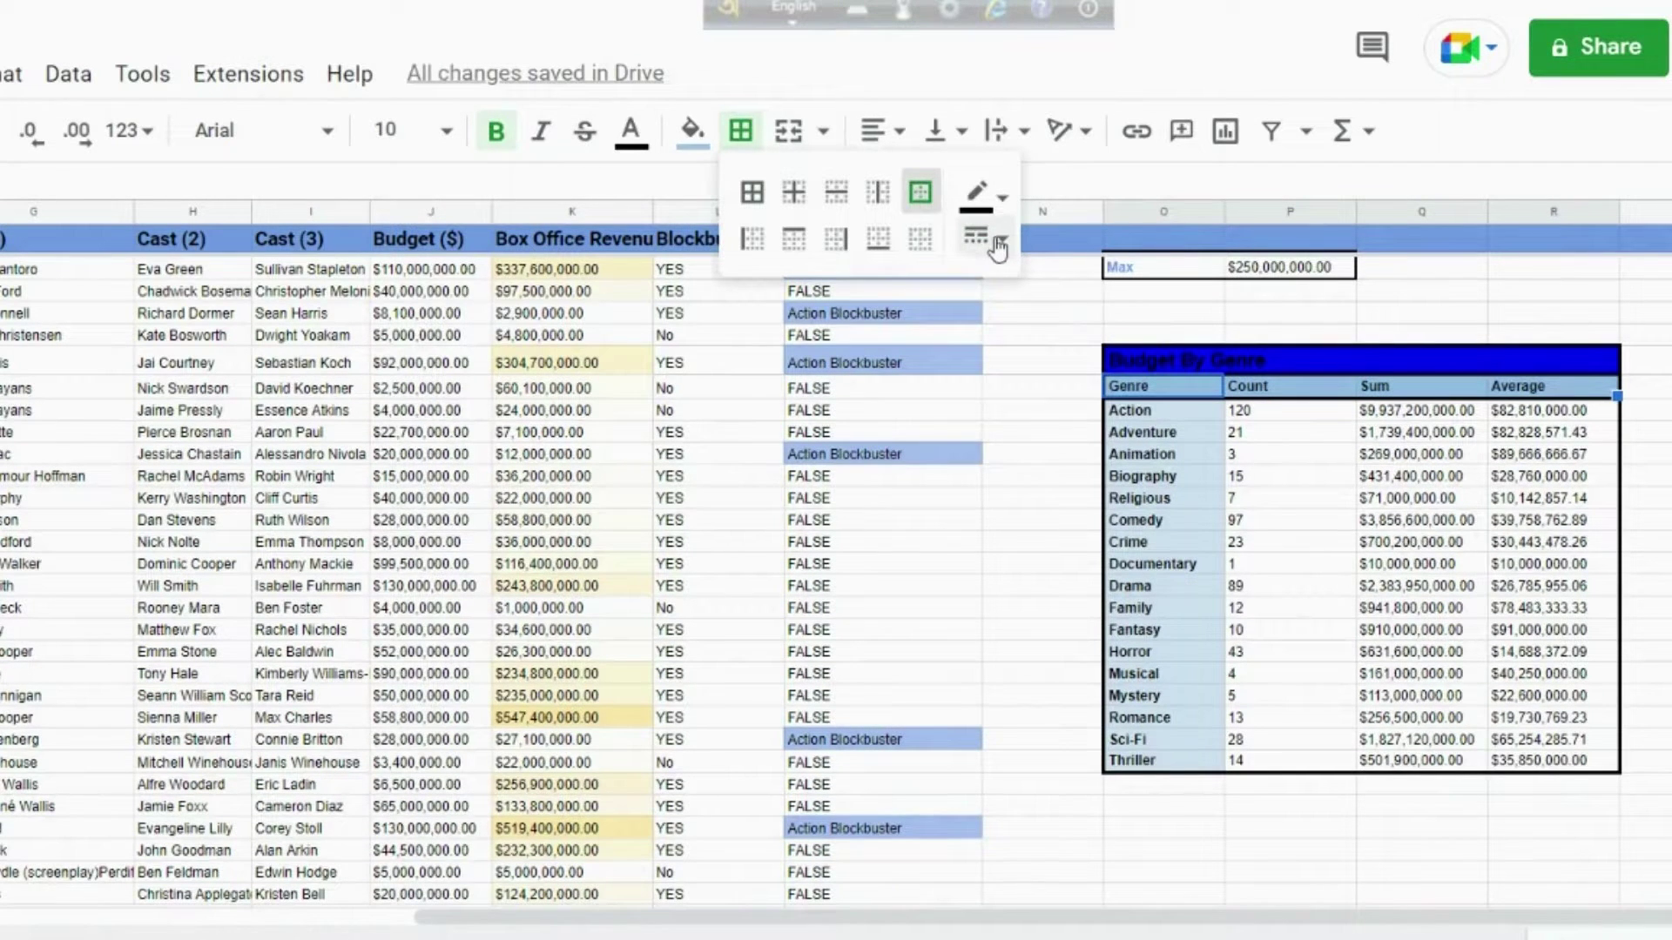
click(999, 248)
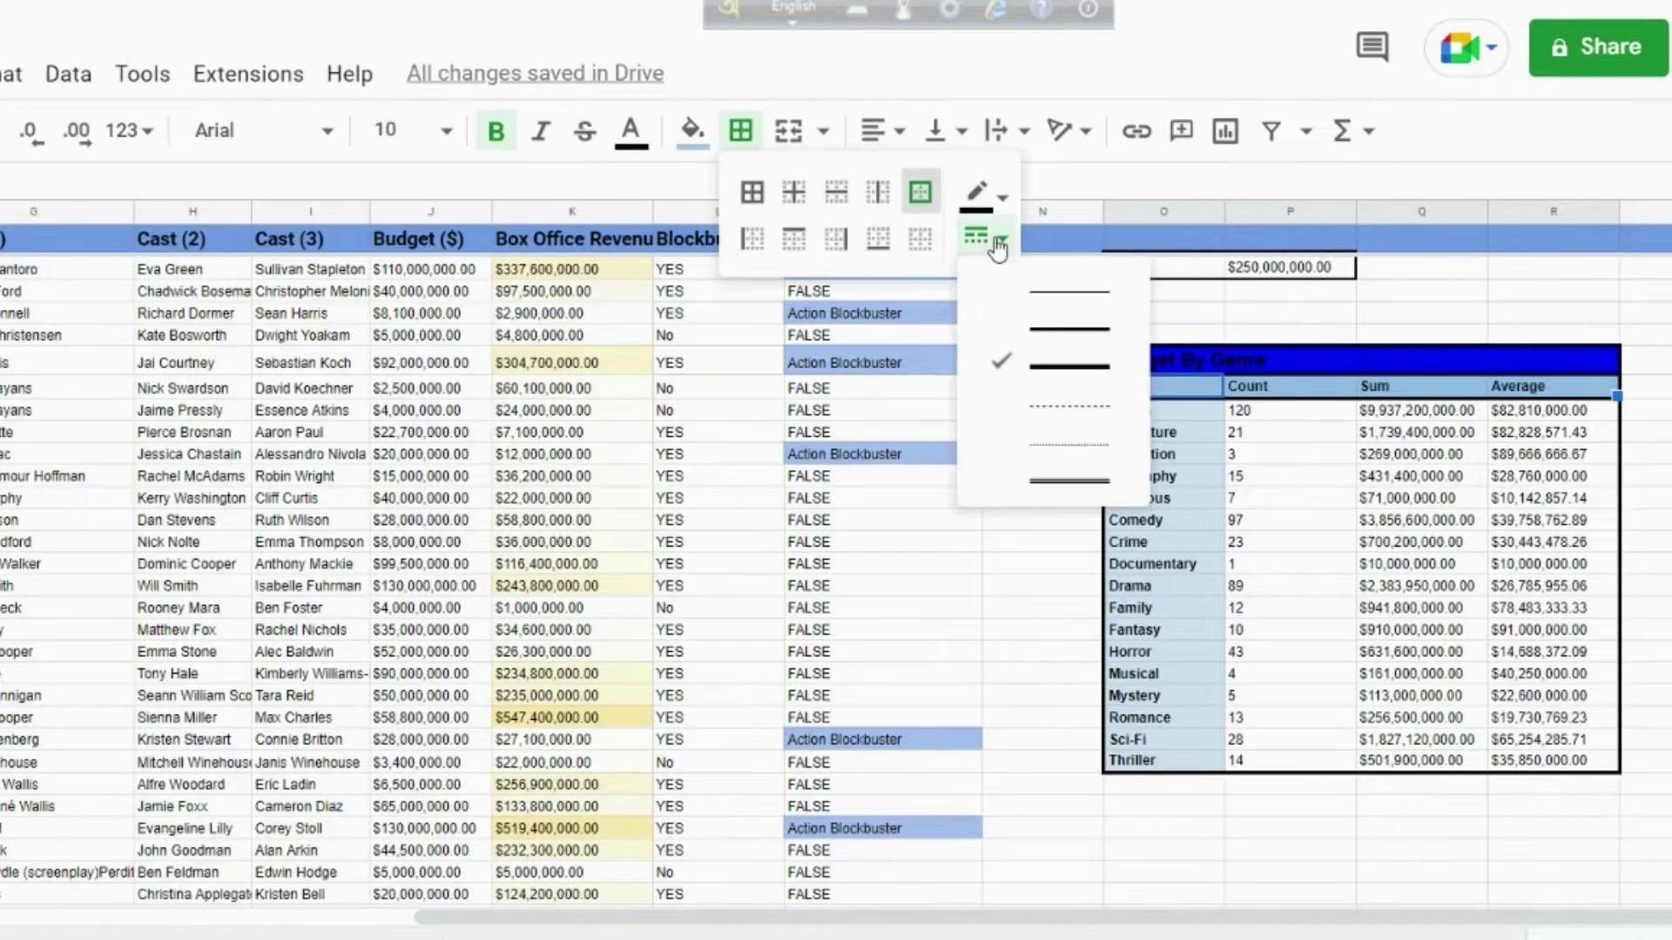
click(1034, 346)
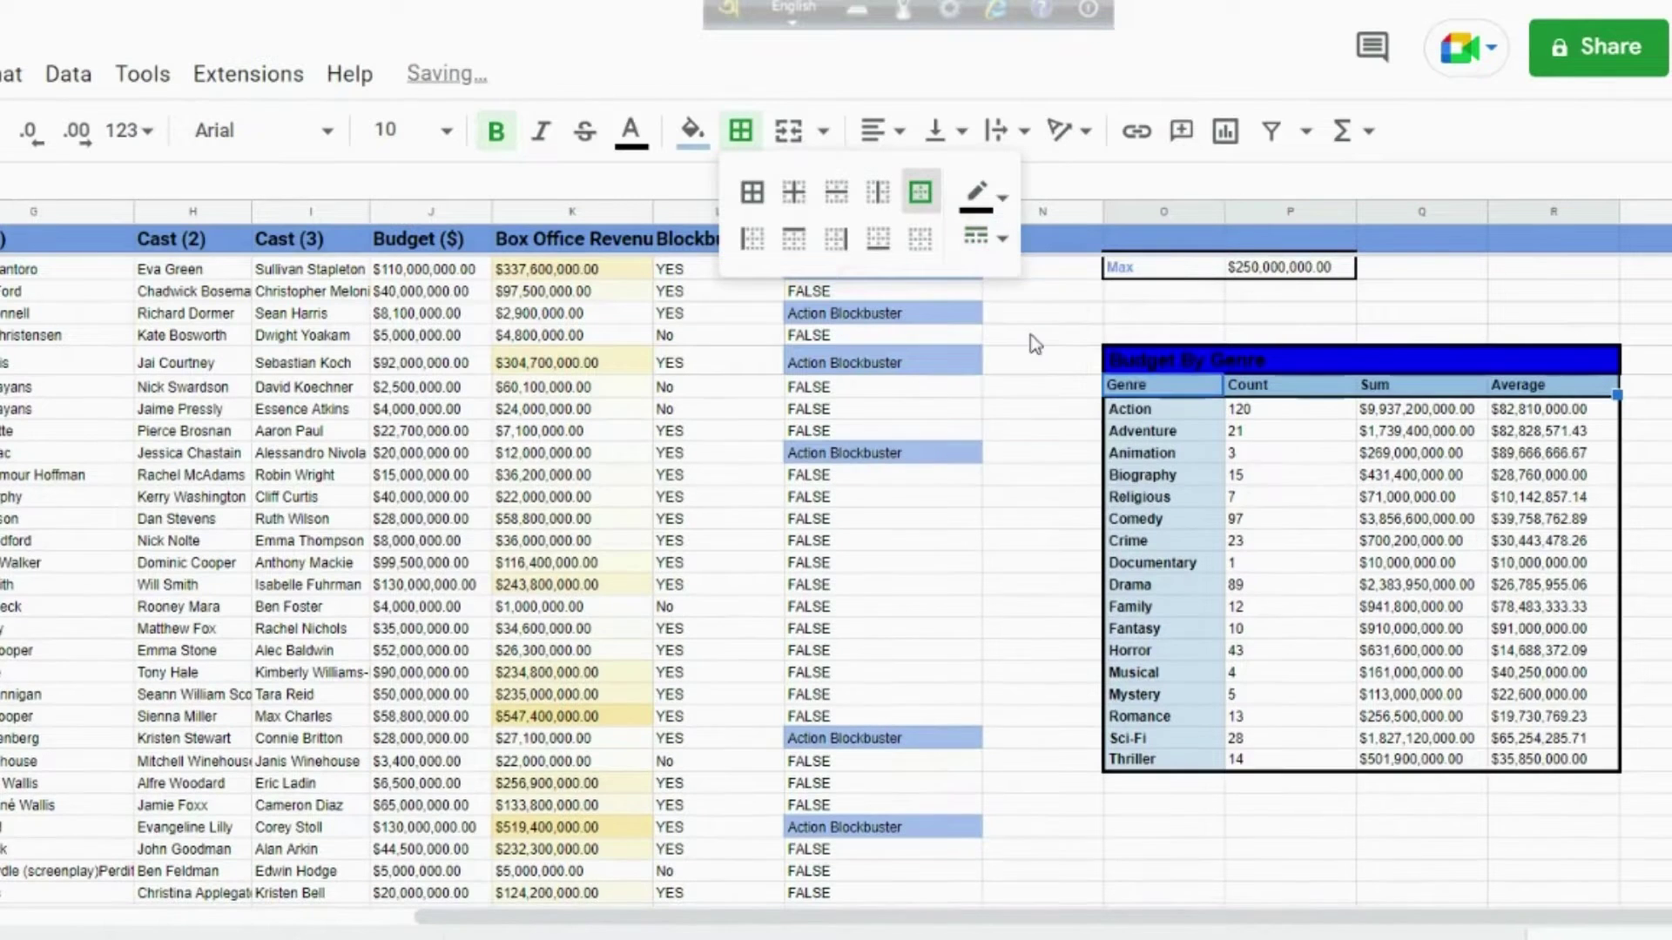
click(1665, 512)
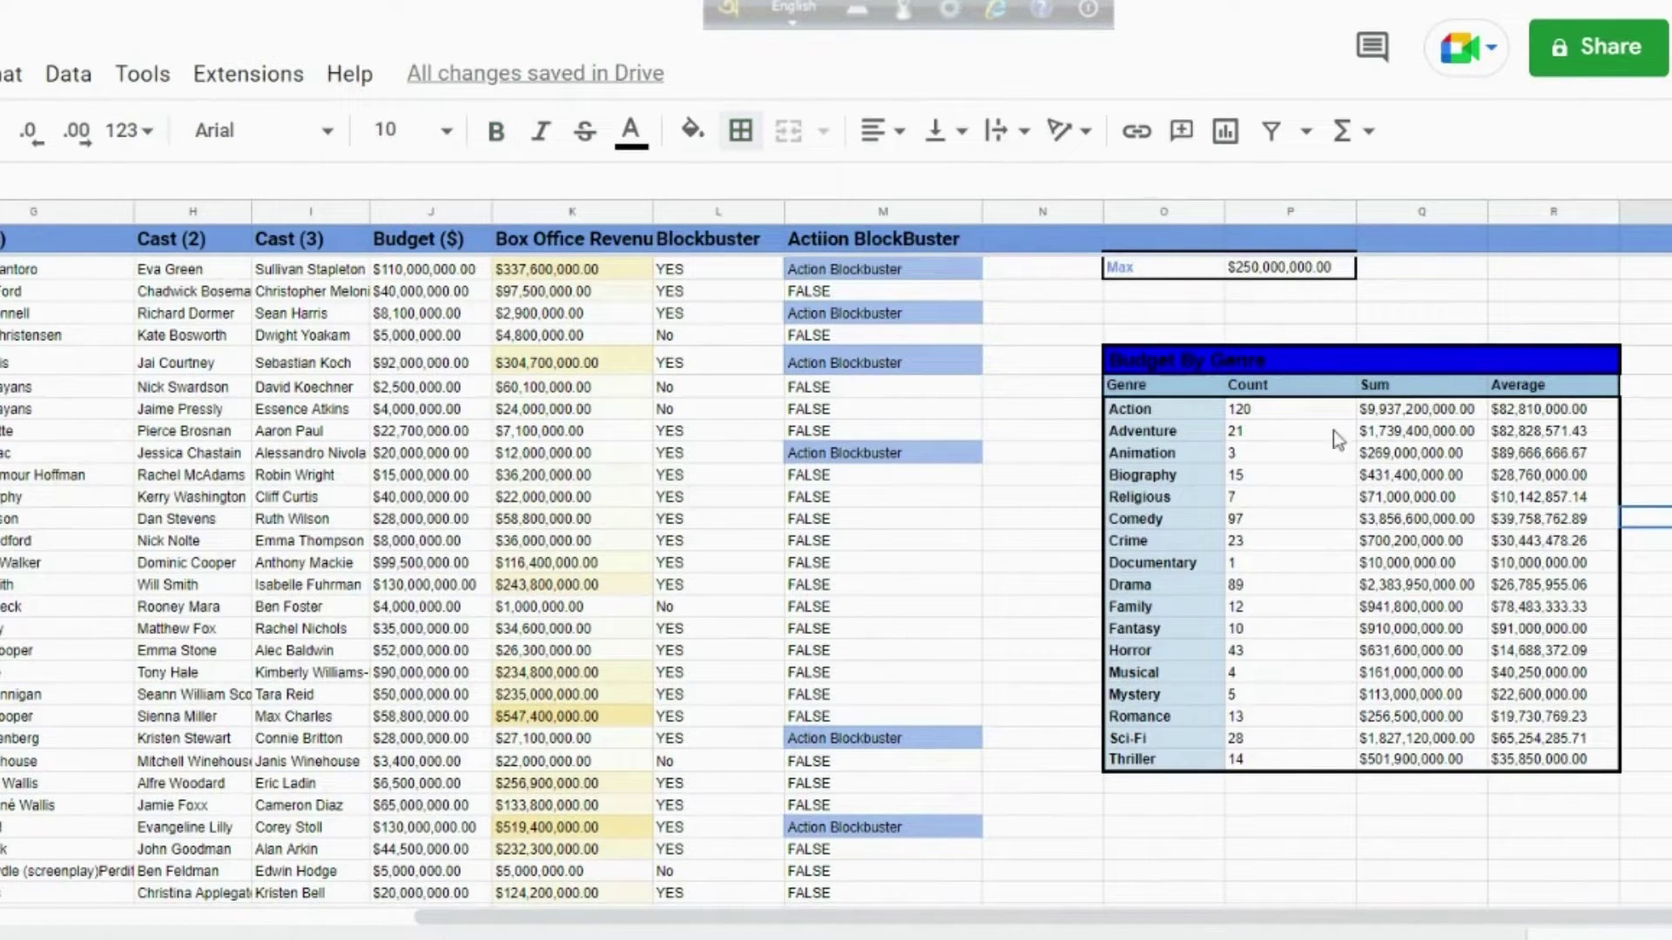
- Apply all borders to the Genre, Count, Sum and Average header cells of the Budget By Genre table
click(1206, 391)
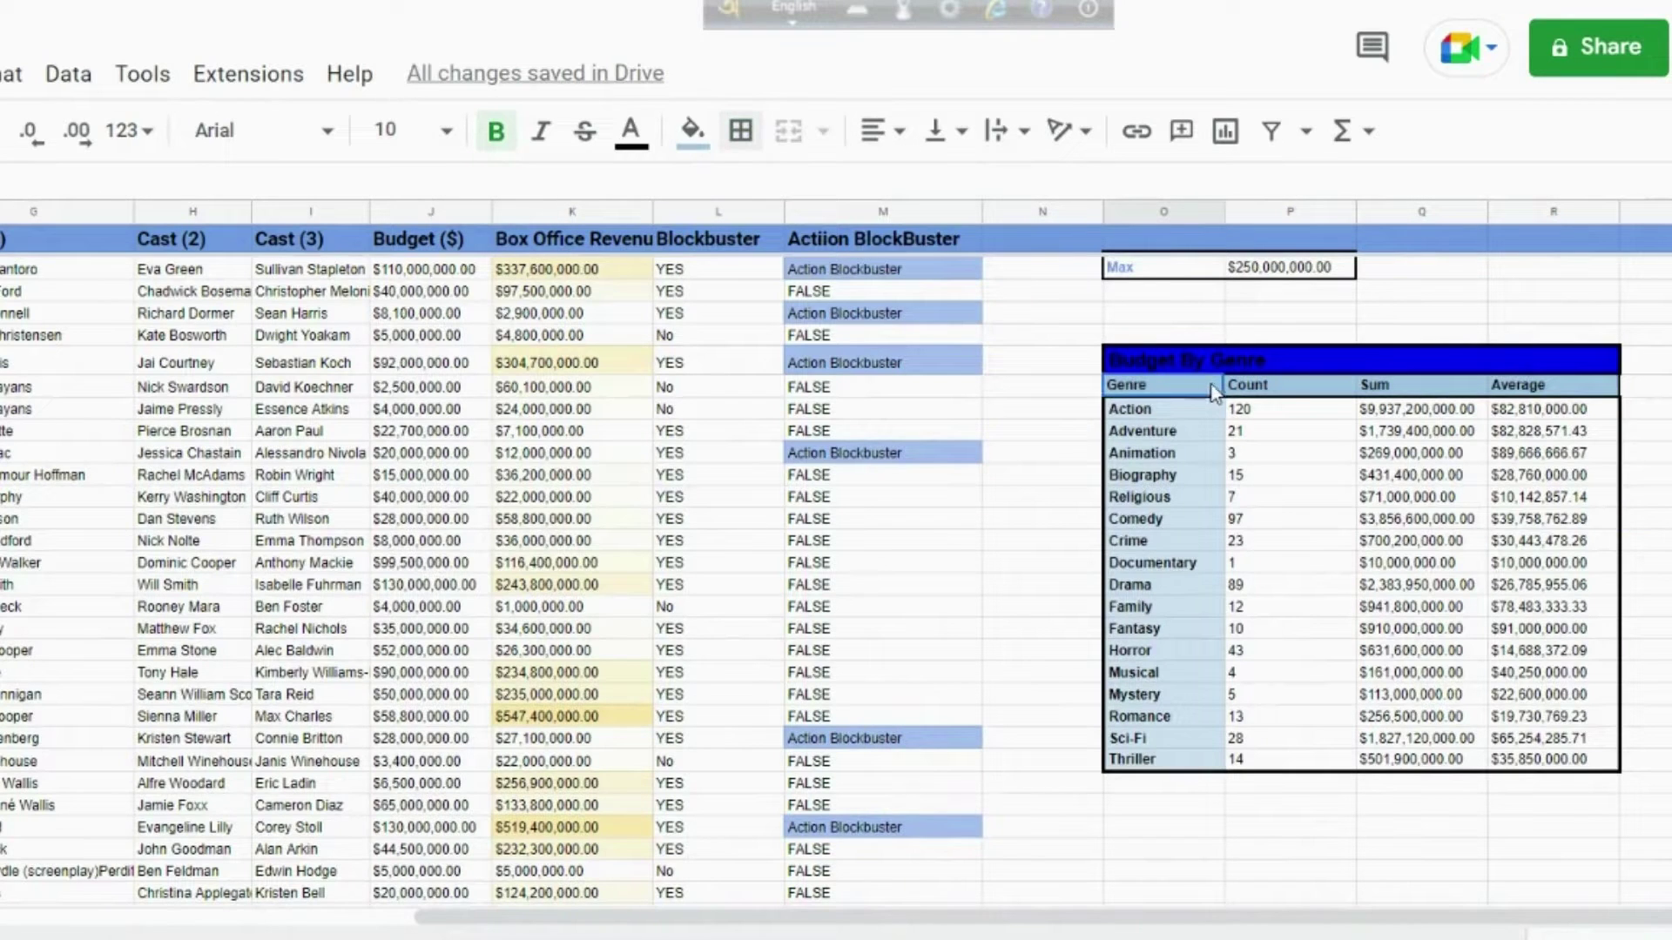
drag(1215, 392, 1537, 392)
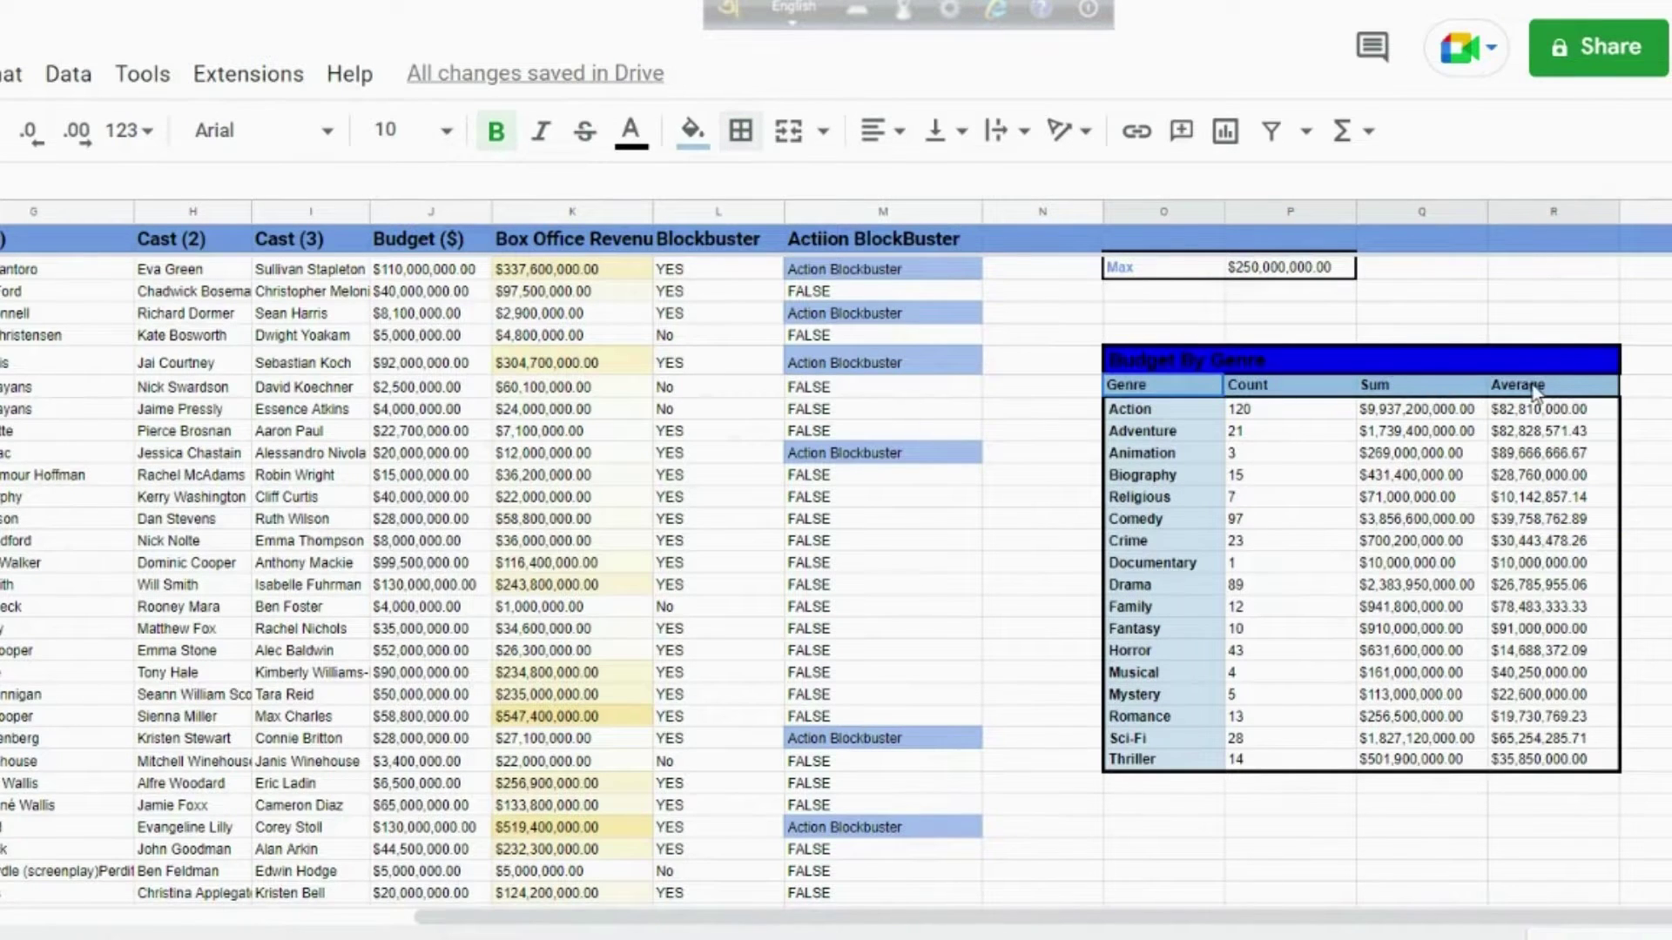
click(741, 138)
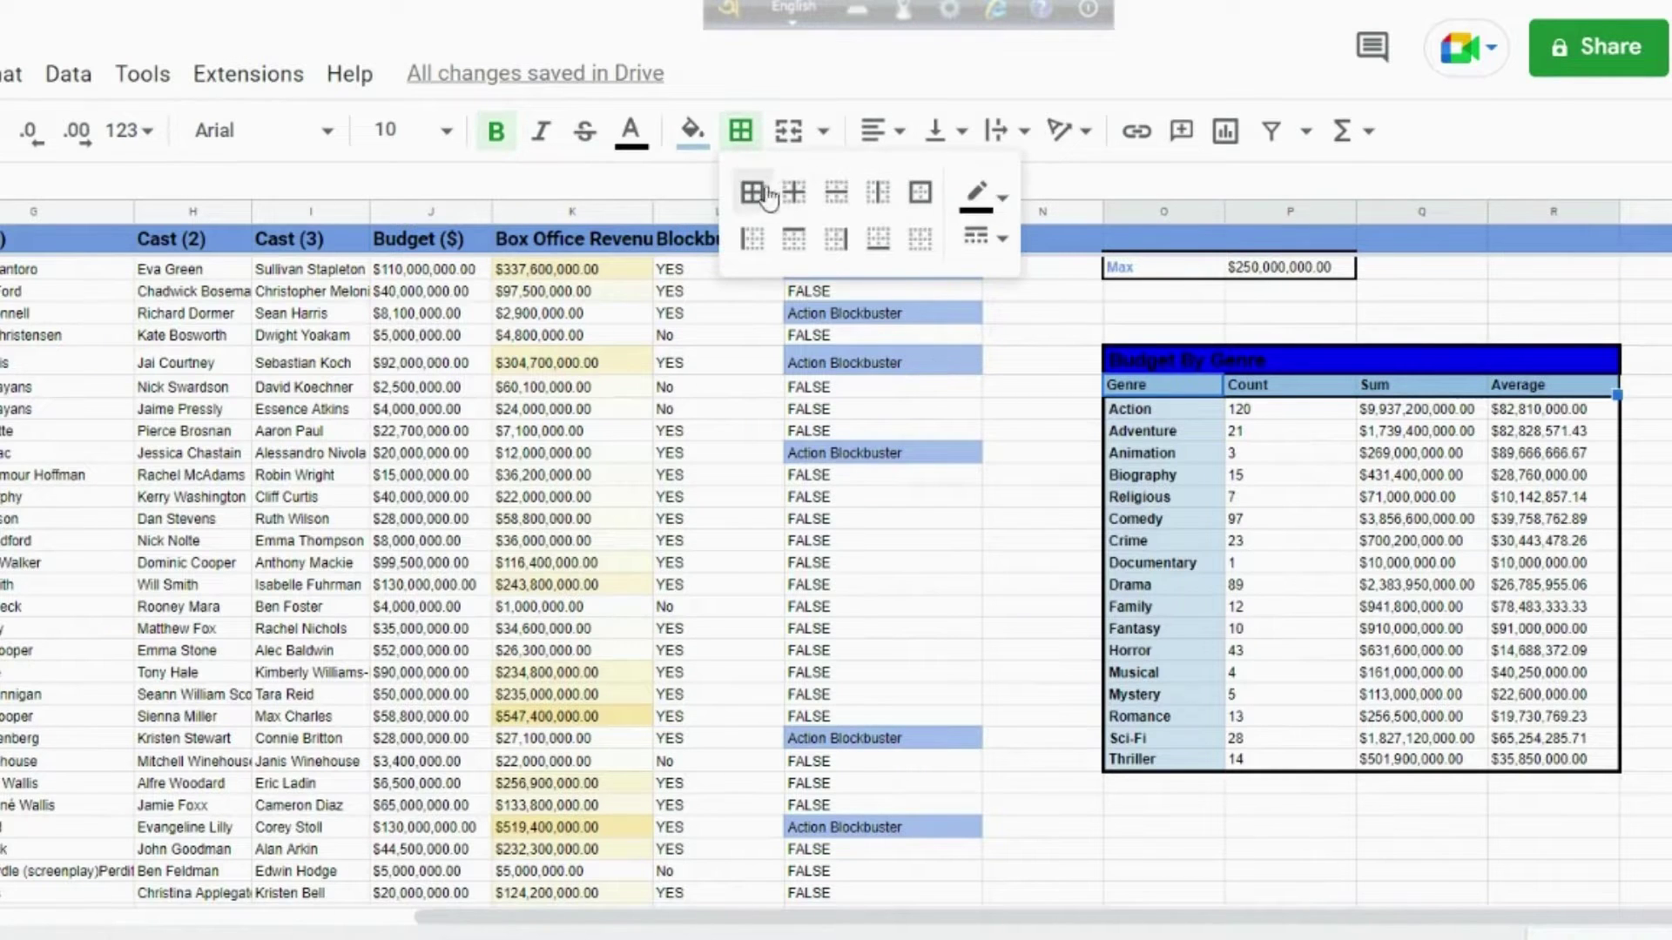
click(752, 195)
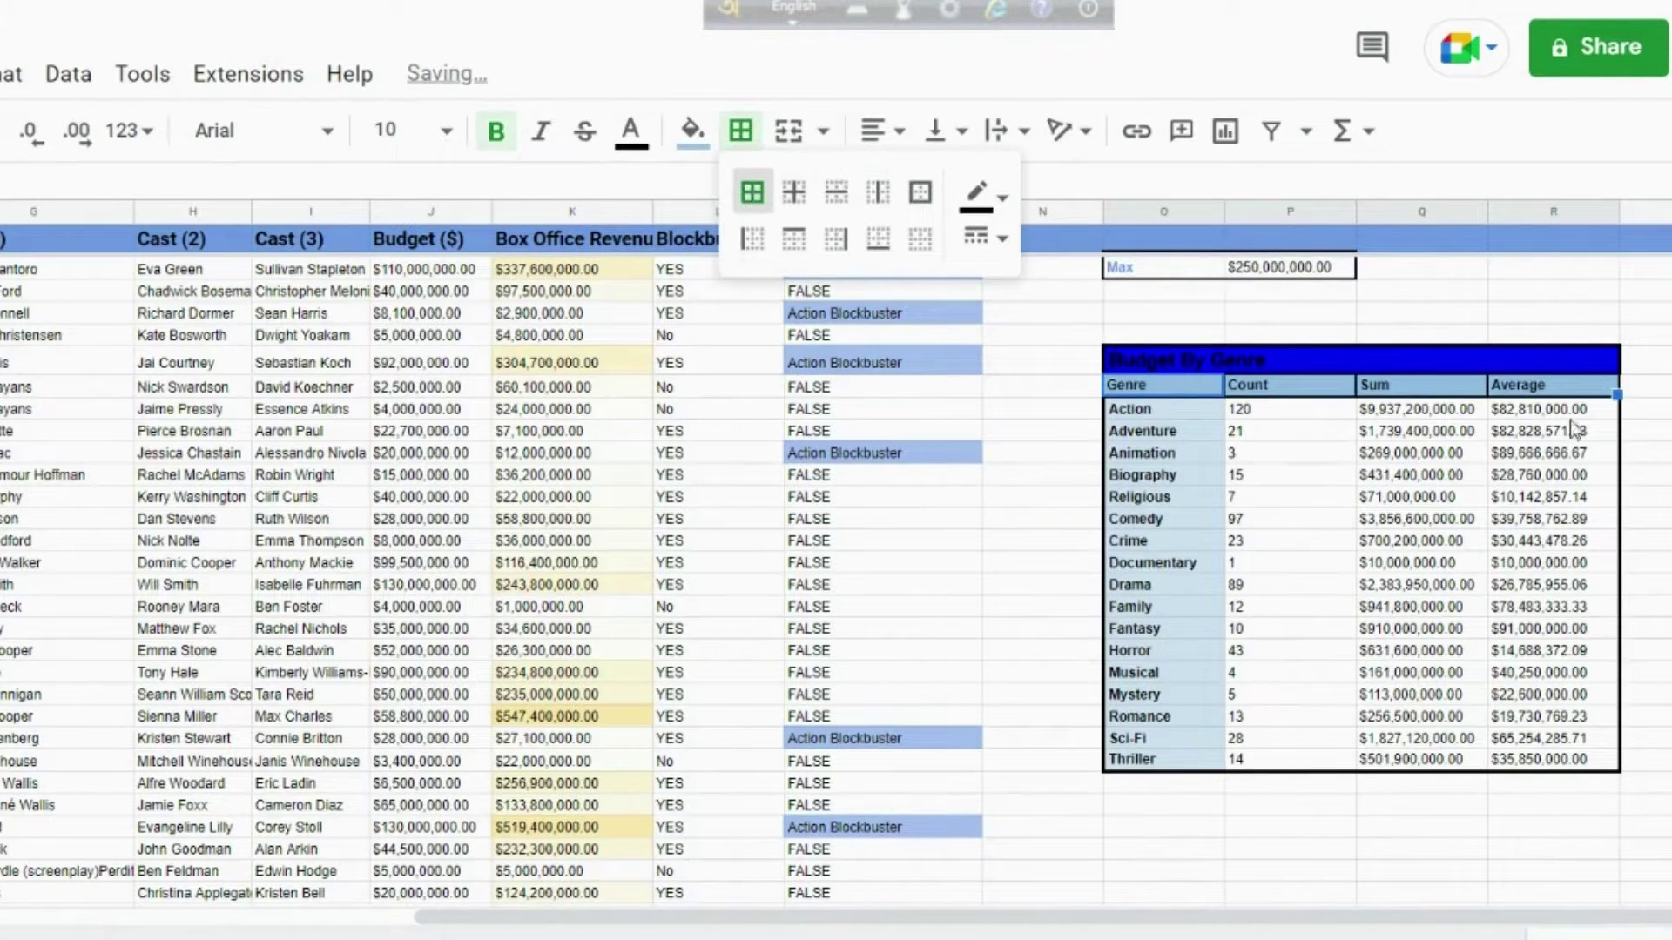
click(1419, 557)
scroll(1419, 557, up, 2)
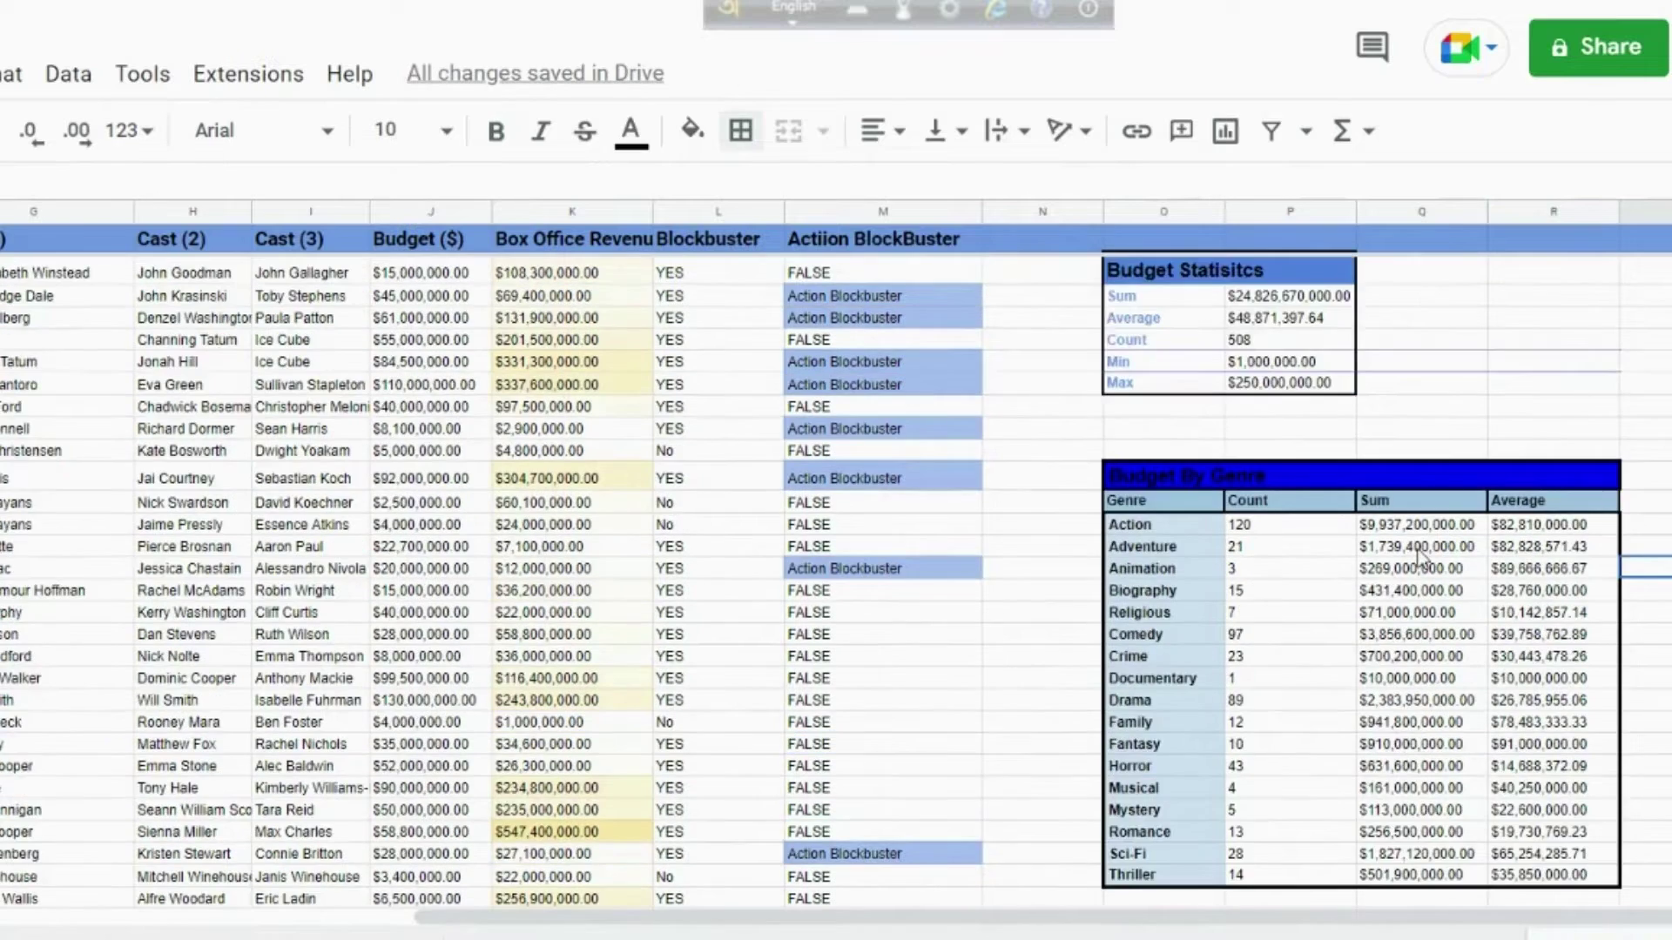
scroll(1419, 558, down, 5)
scroll(1419, 557, up, 3)
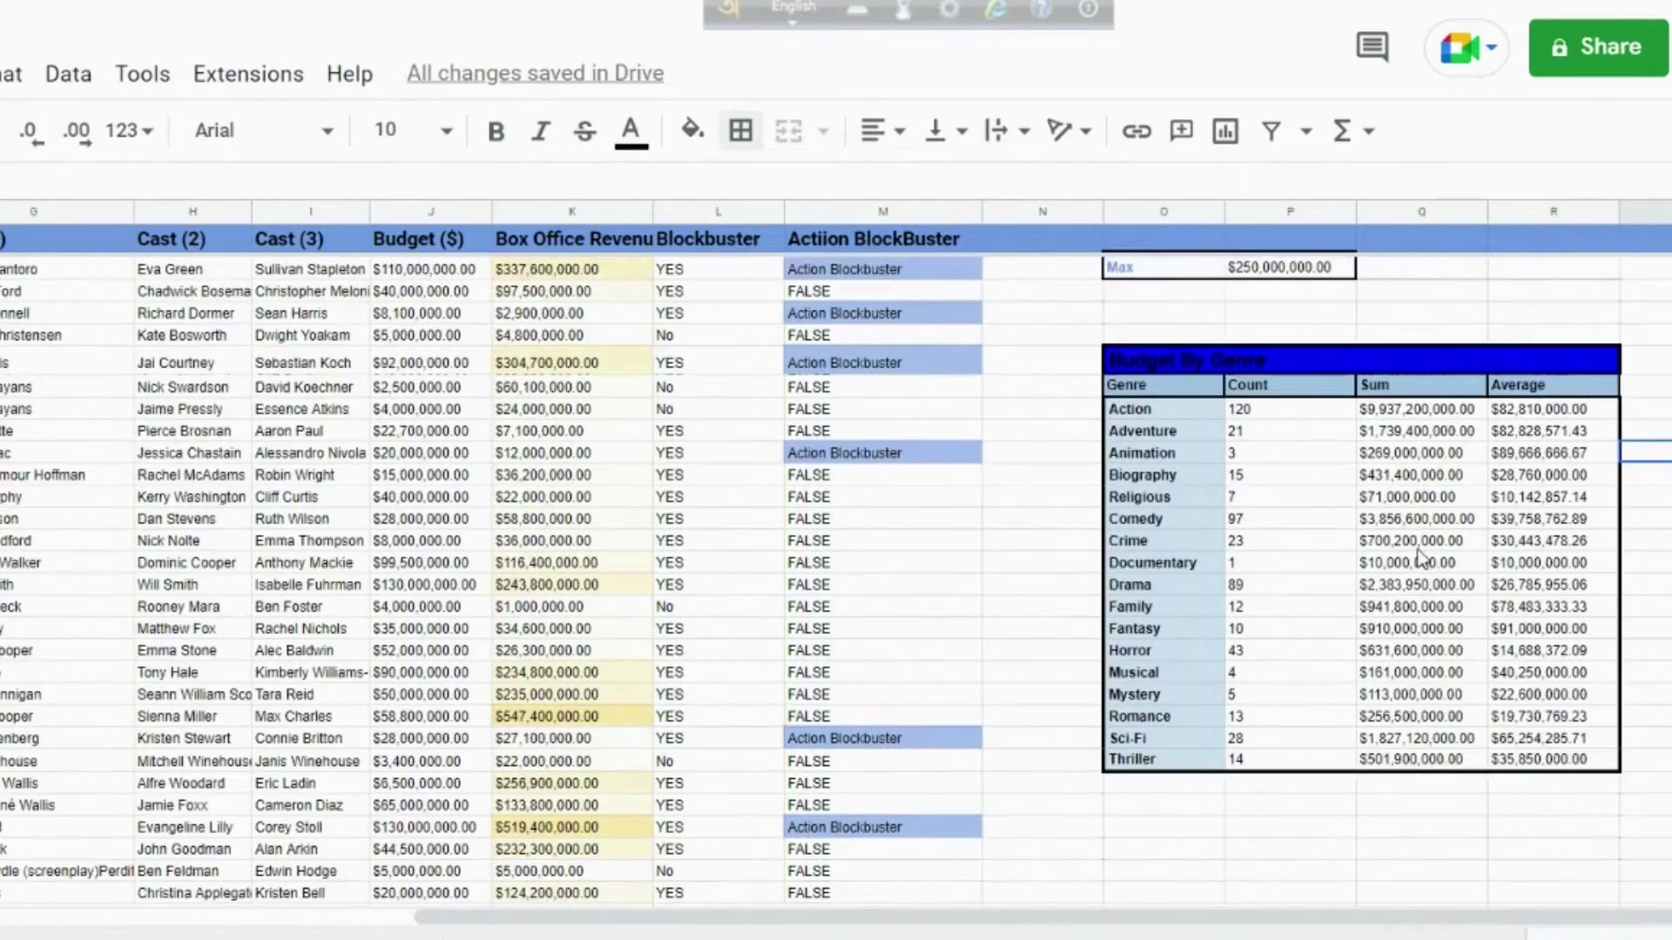
scroll(570, 492, up, 2)
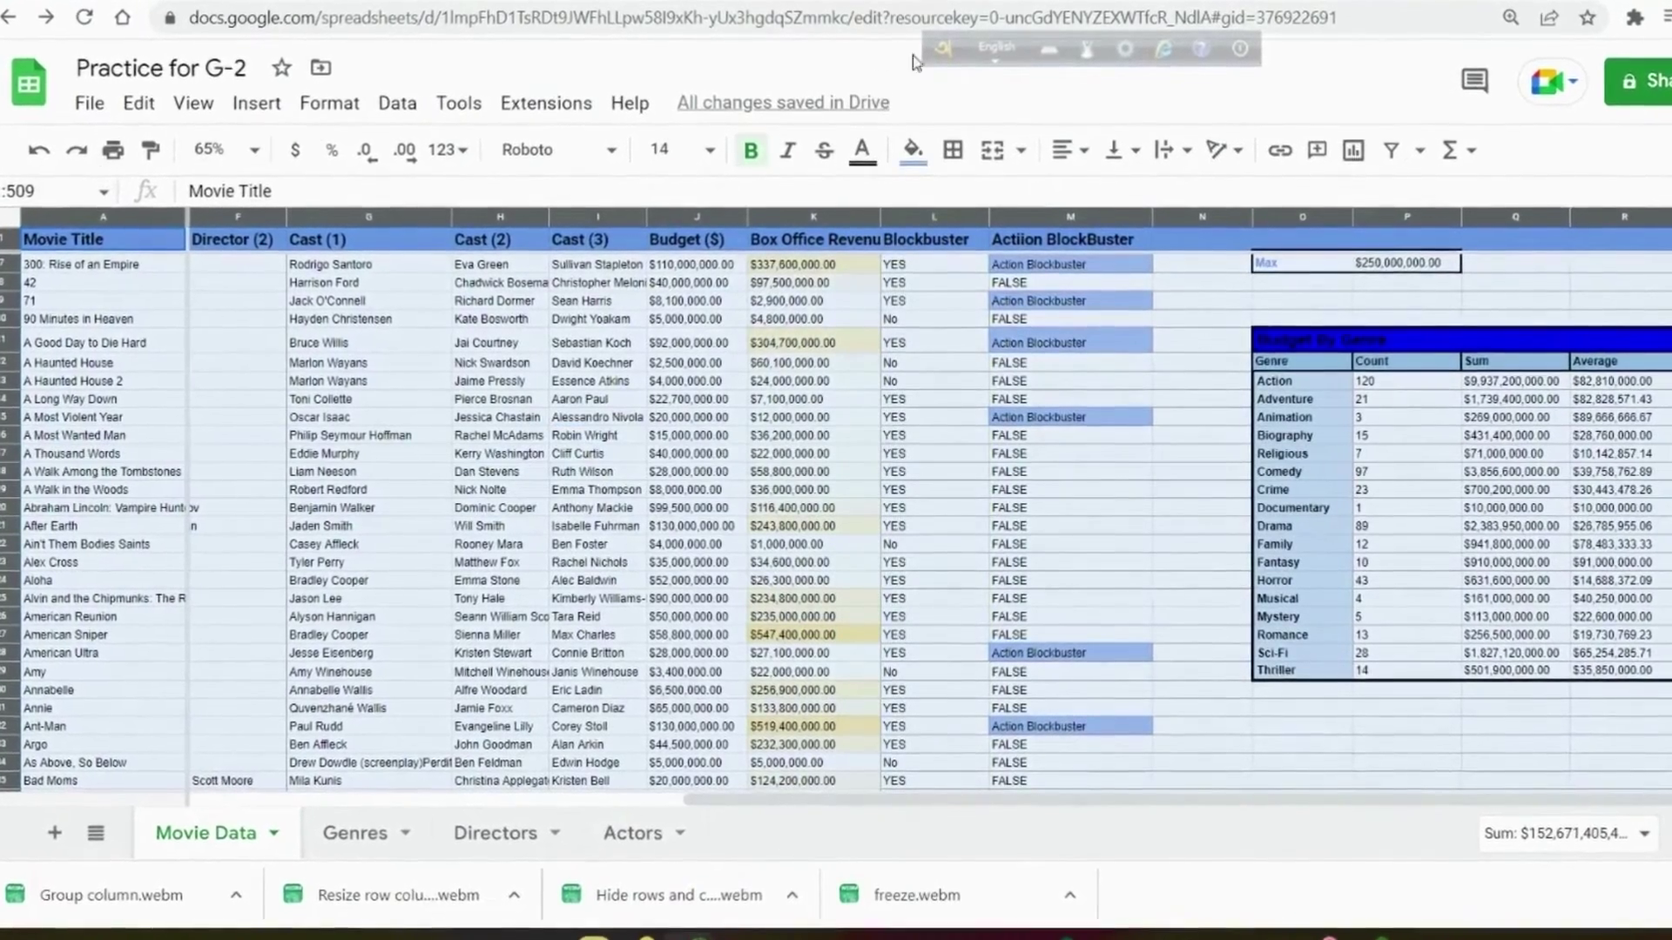
- Apply alternating colors to sheet rows 1 to 509 using the cyan default style
click(337, 98)
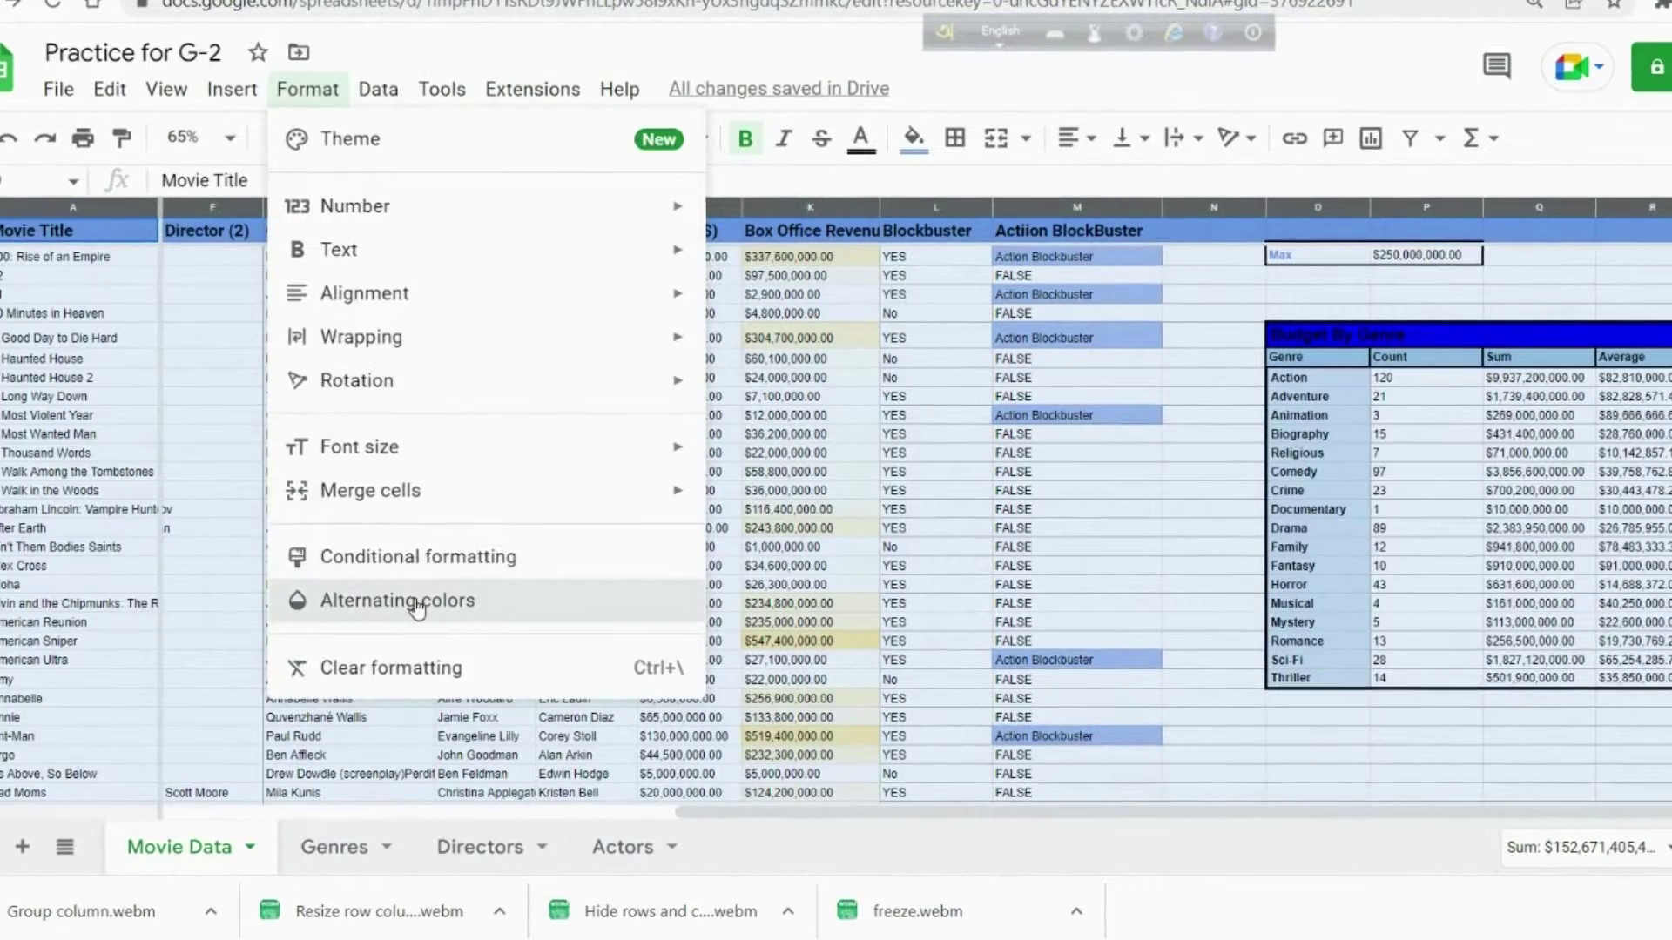
click(418, 606)
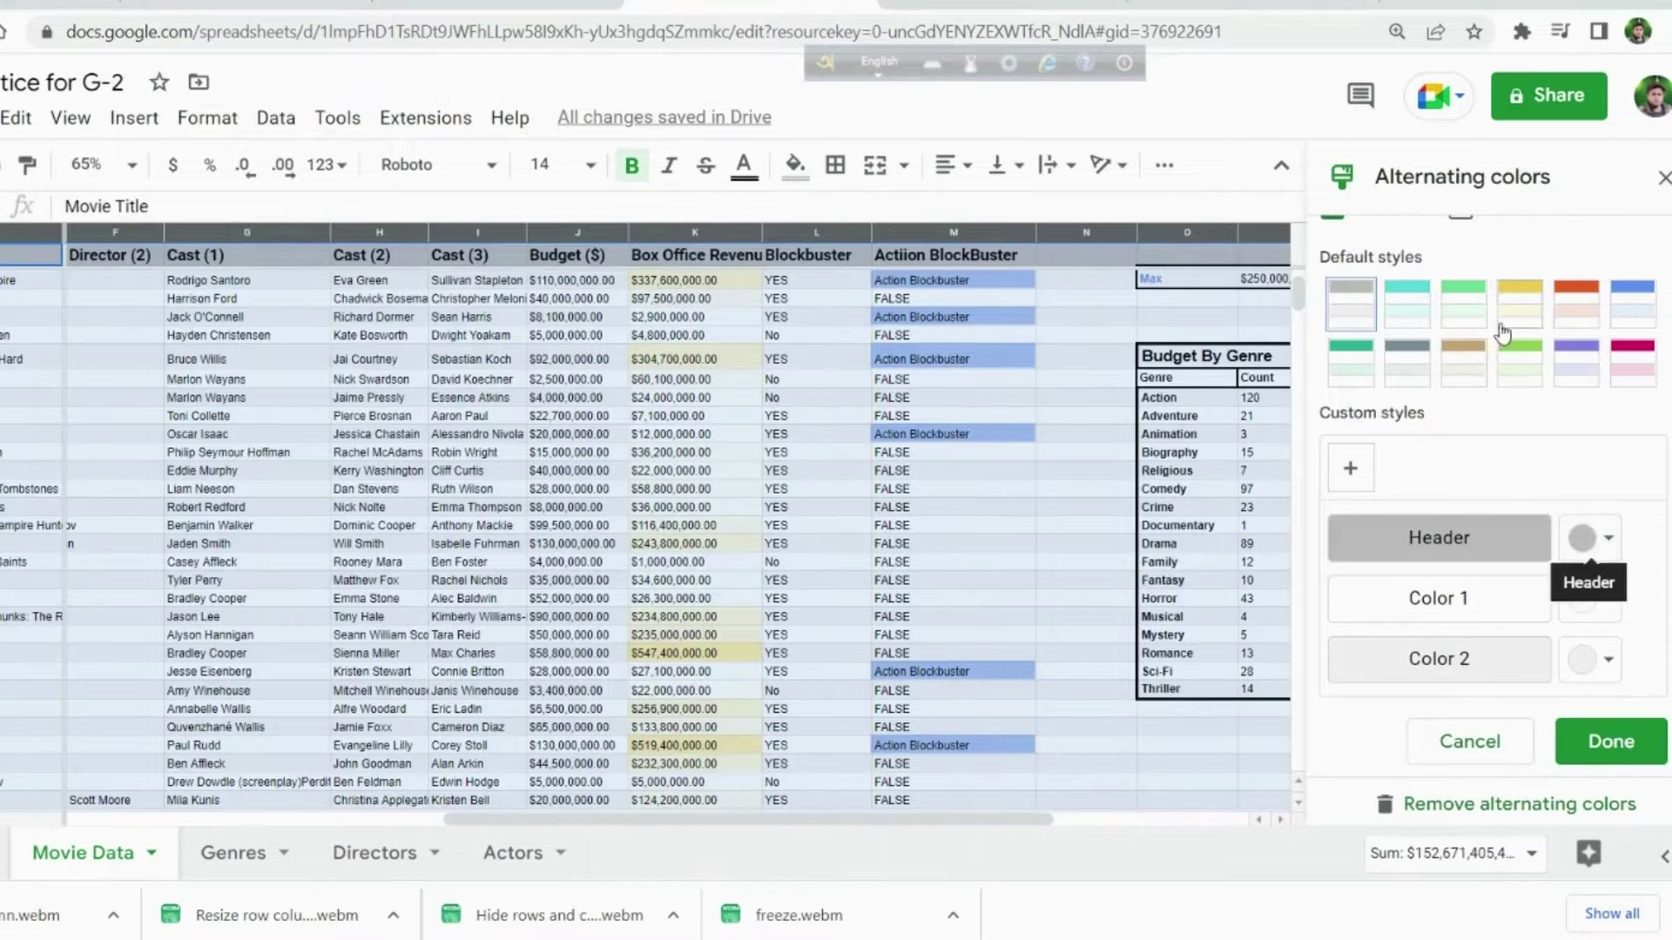
click(1407, 304)
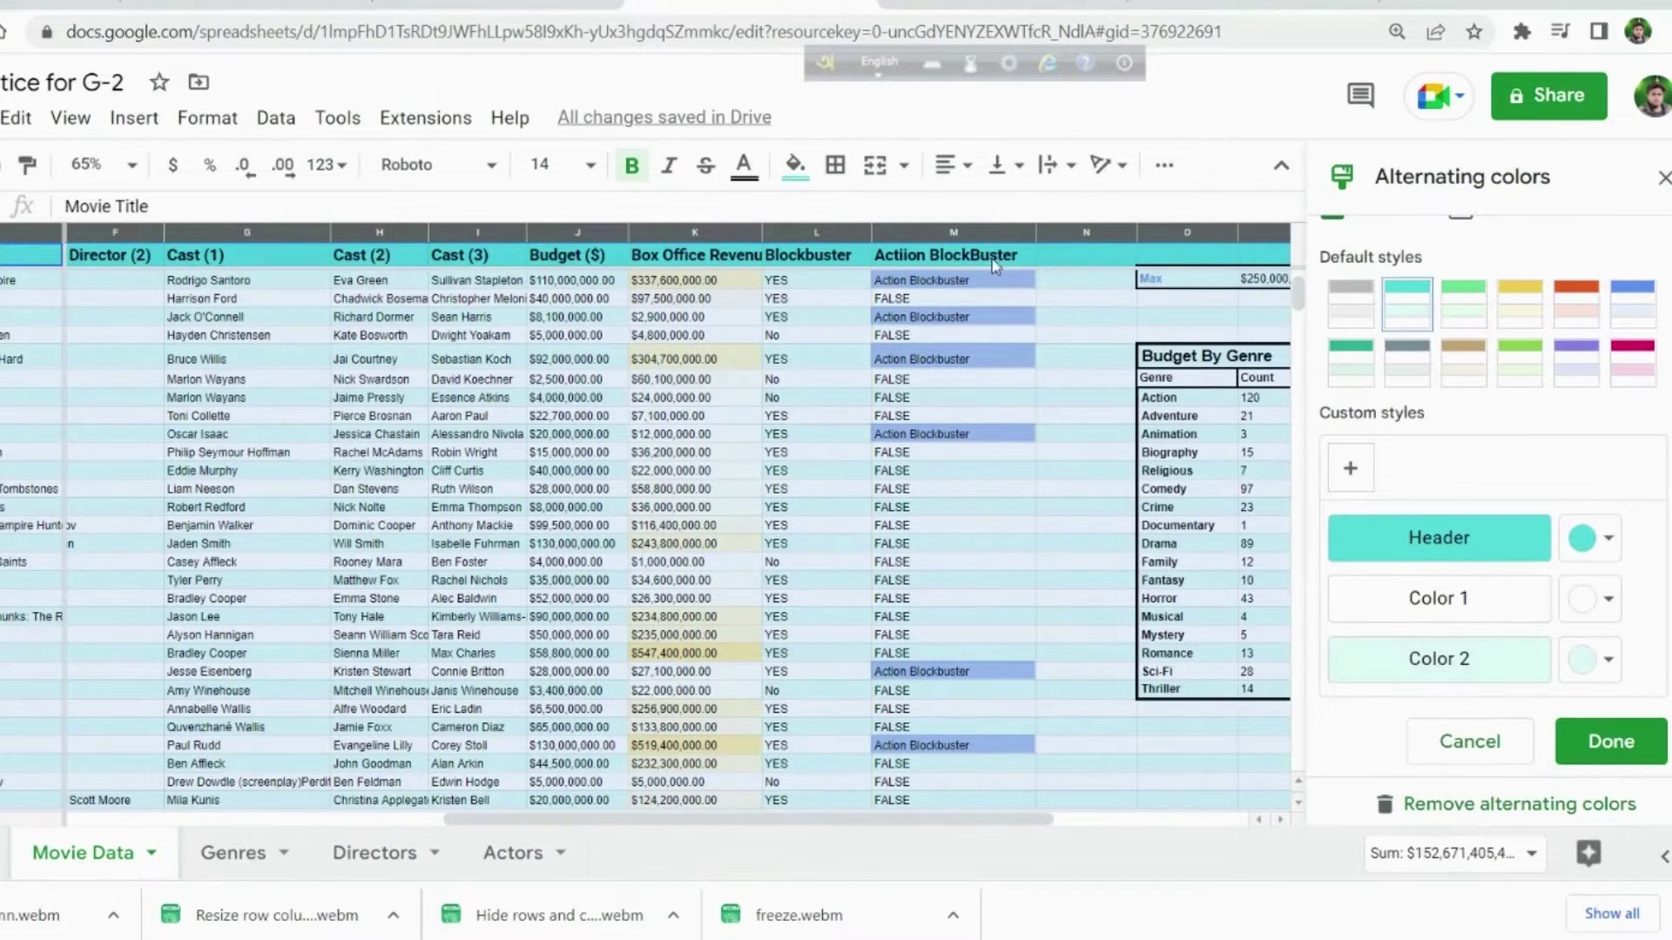
- Try the grey, cyan, green and yellow default styles for the alternating colors
click(1358, 322)
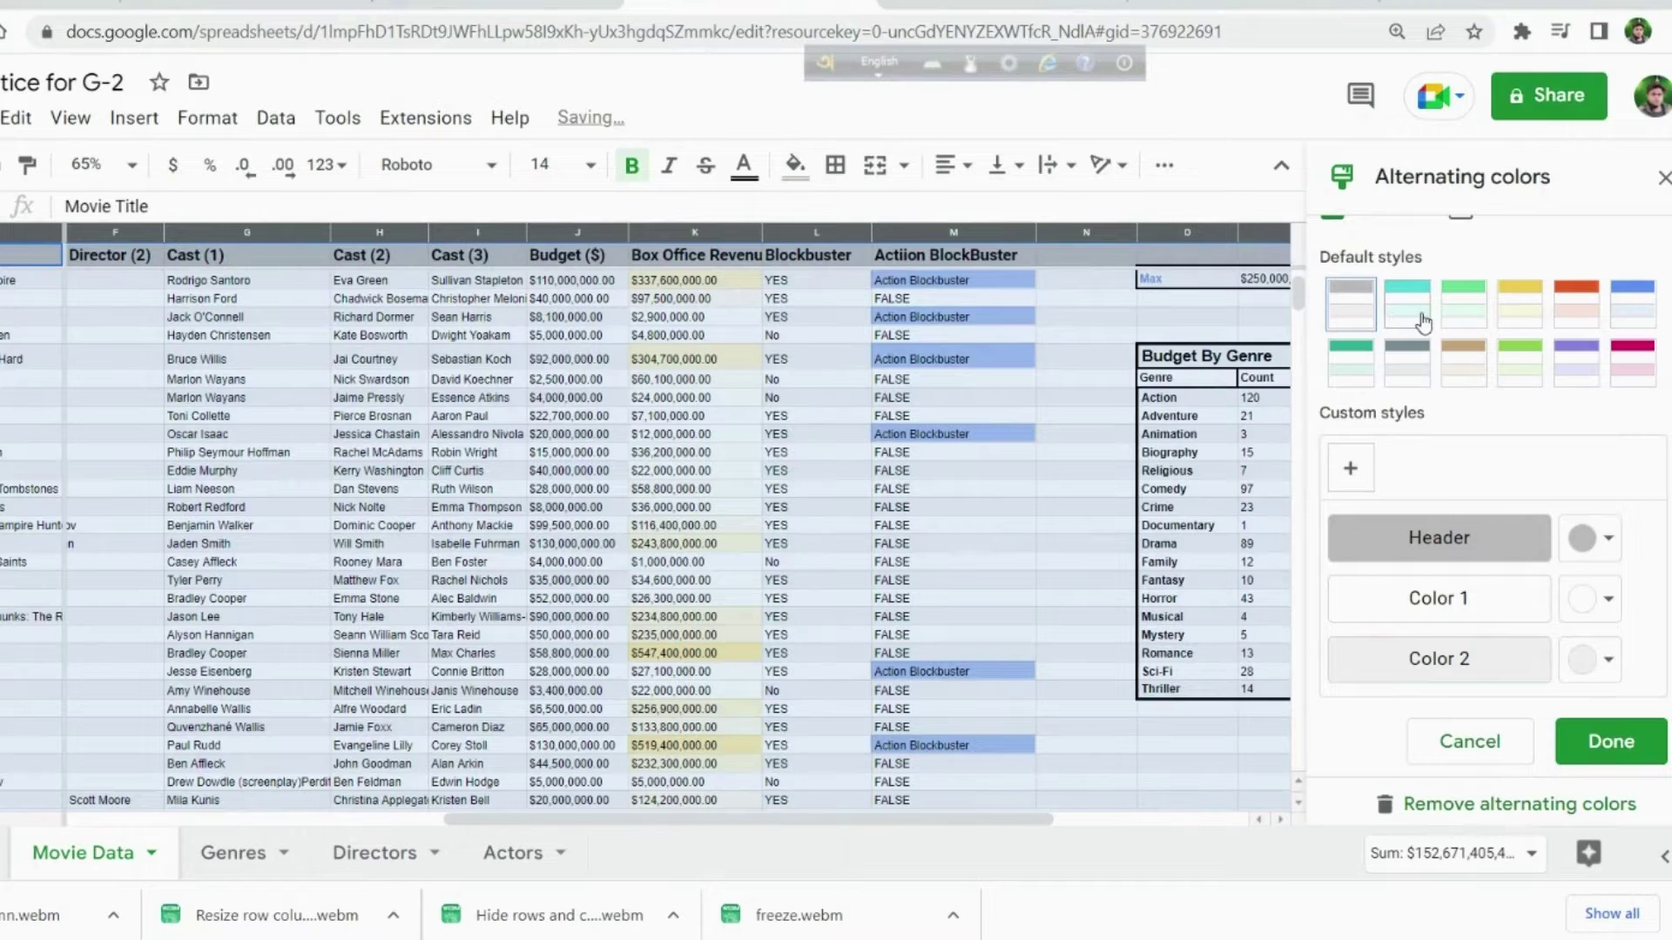
click(1420, 322)
click(1474, 323)
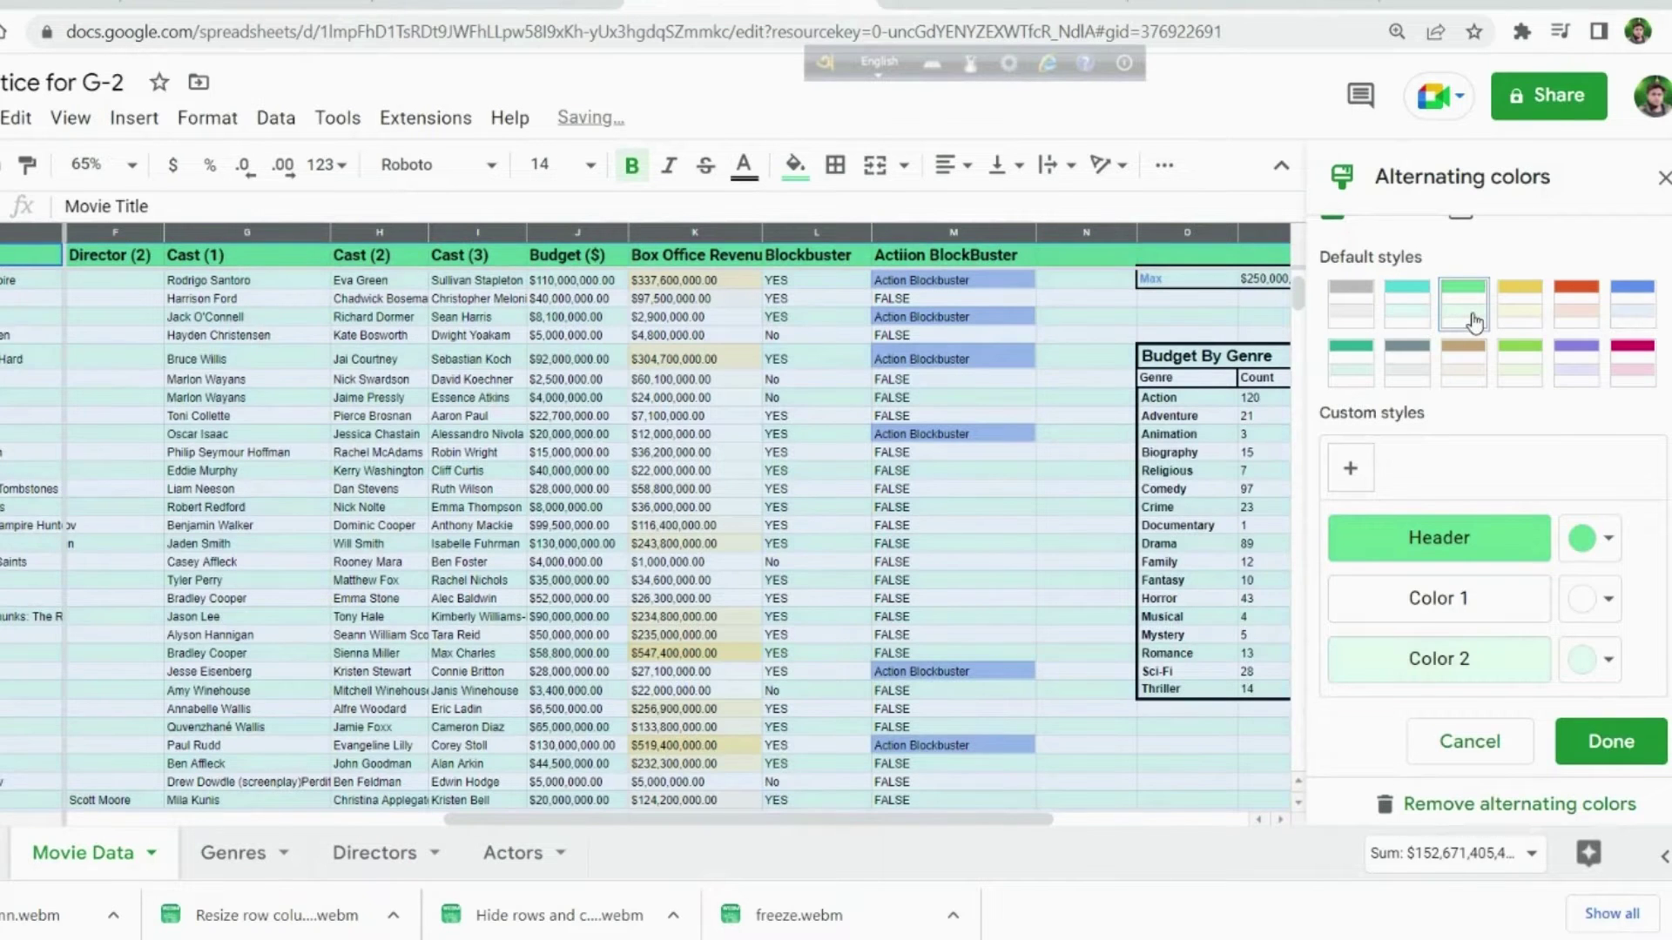
click(1524, 325)
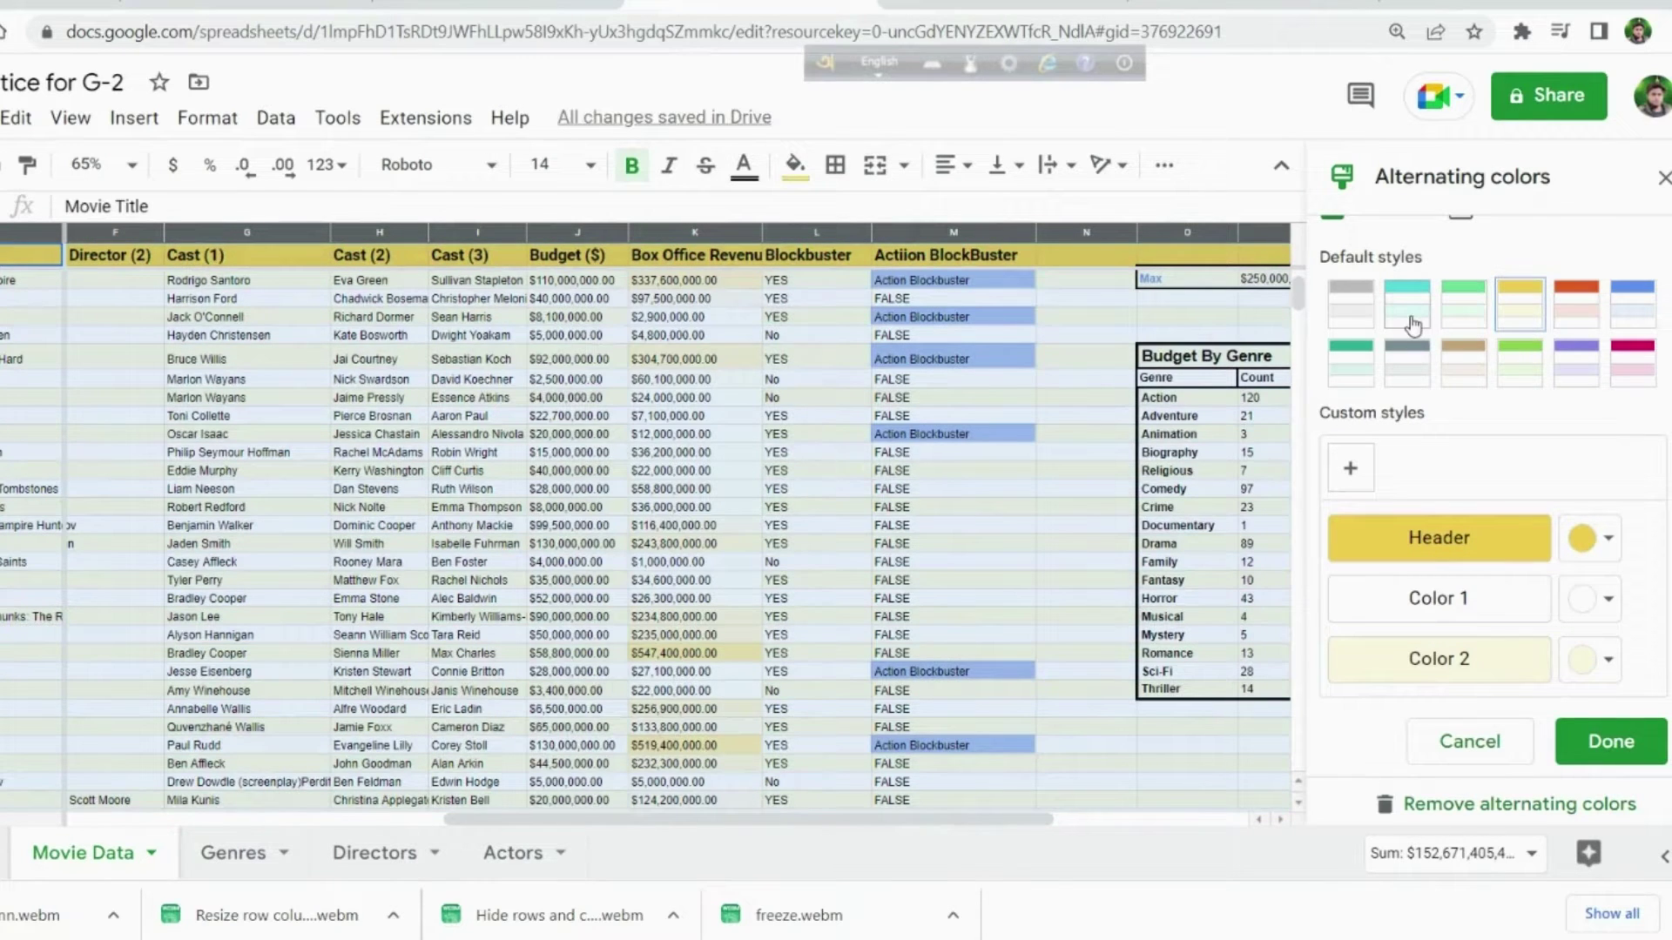
- Choose the cyan default style for the alternating colors of rows 1:509 and finish the setup
click(1412, 324)
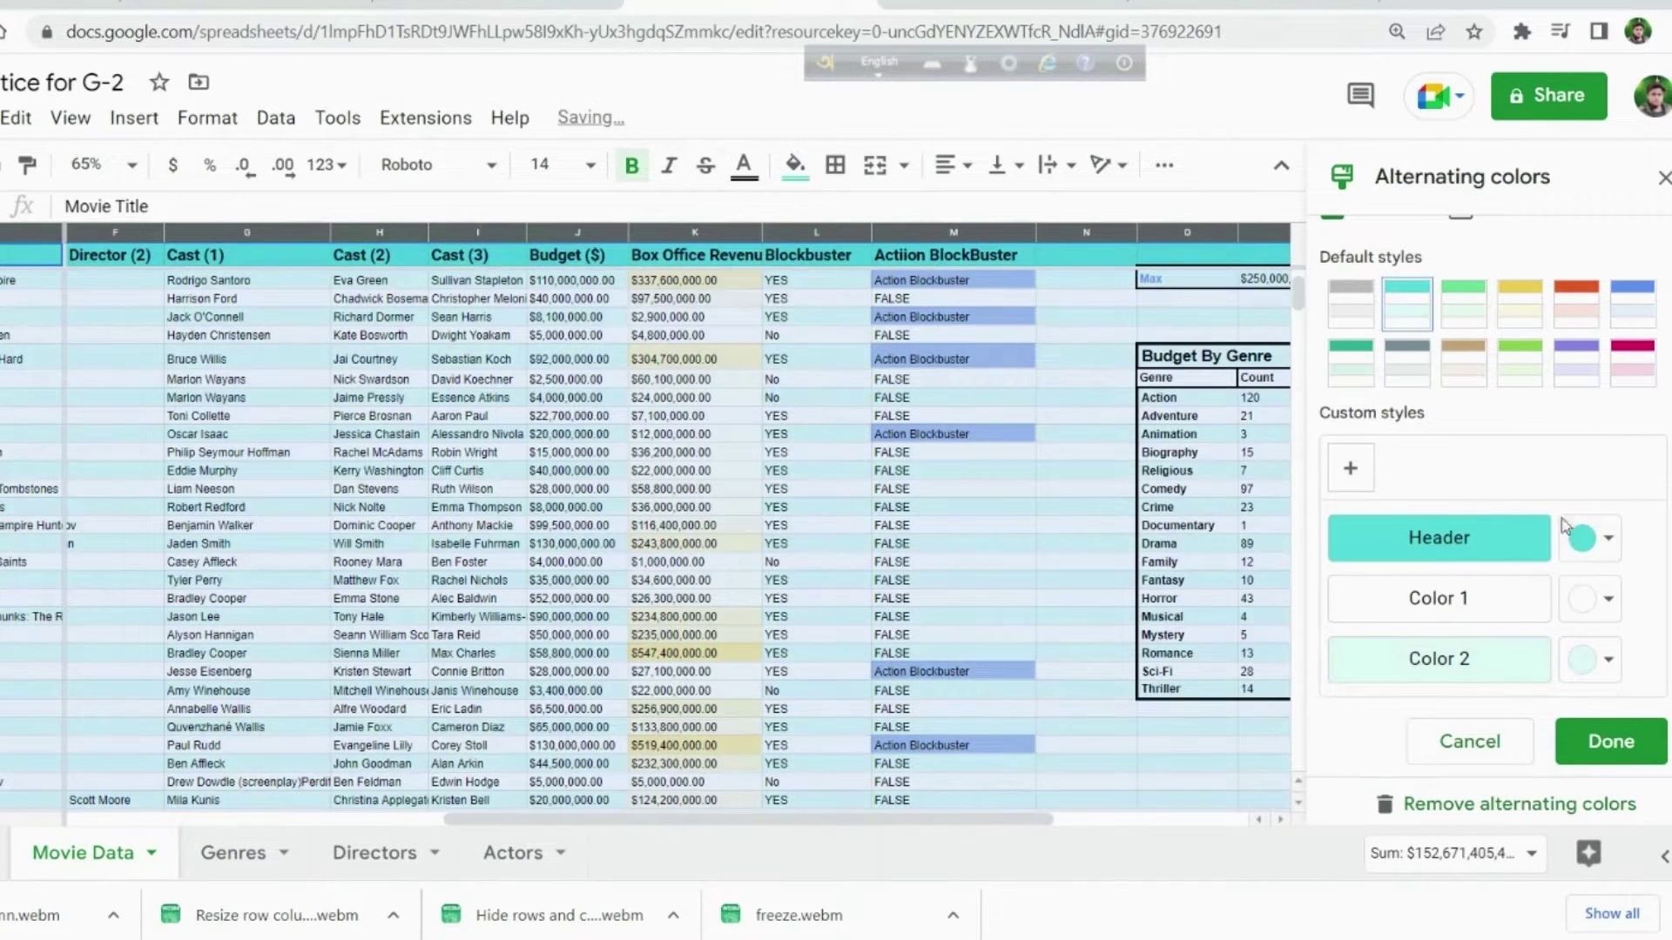
scroll(1594, 348, up, 3)
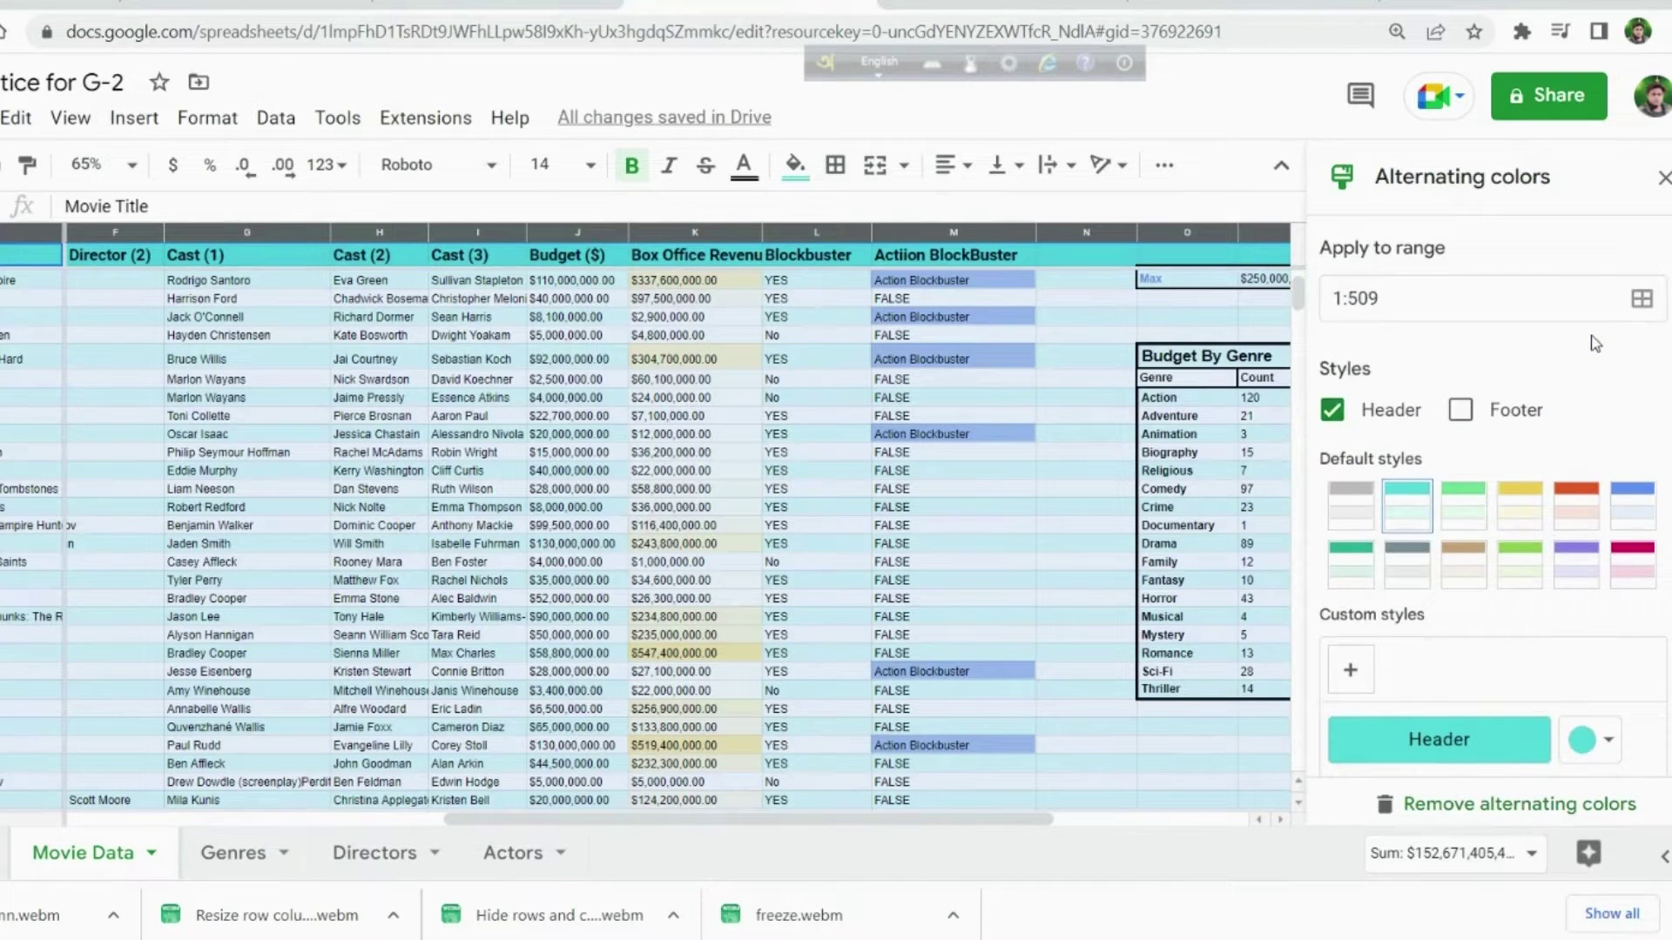
scroll(1594, 344, down, 3)
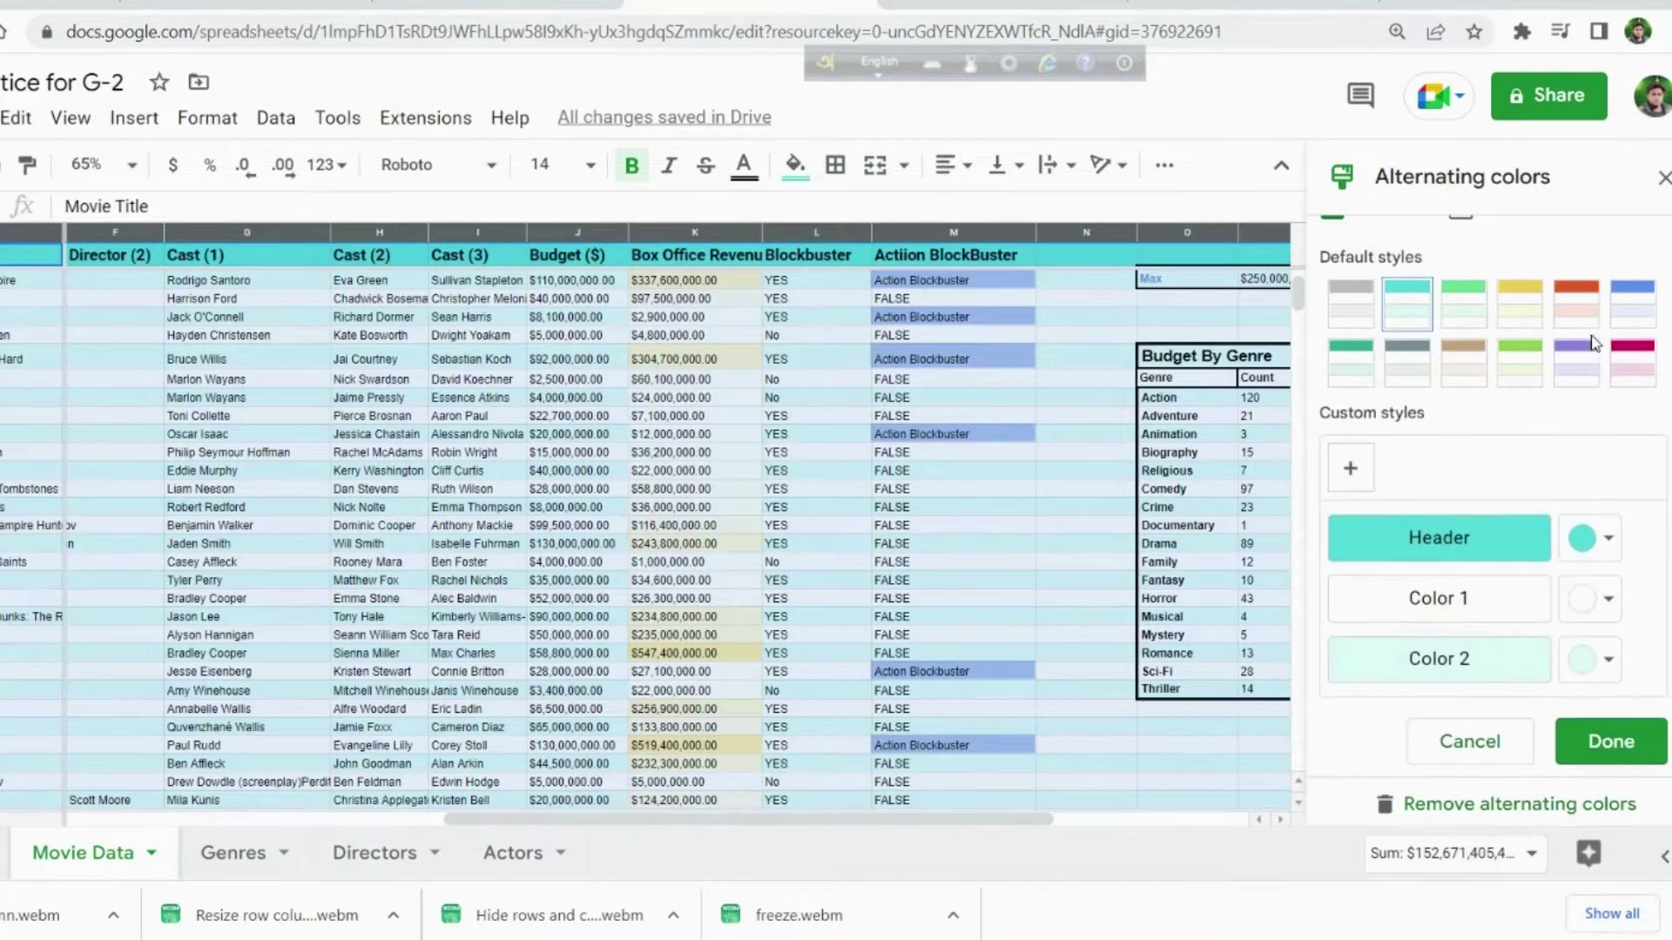
click(1611, 741)
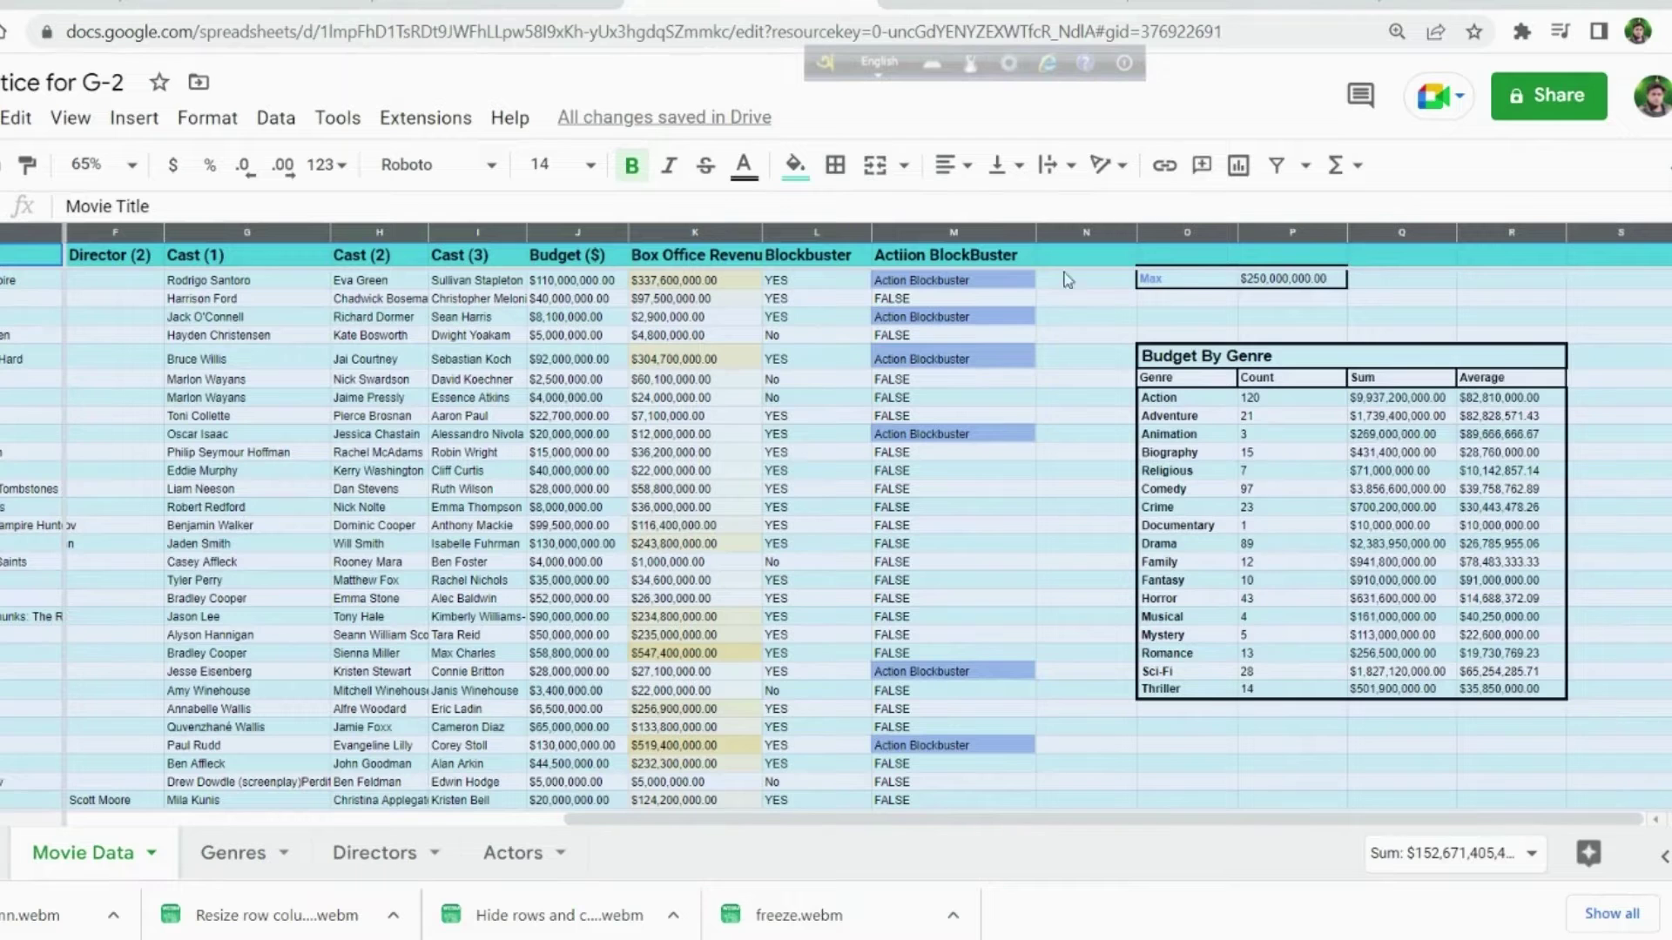
- Edit the Box Office Revenue column's conditional formatting rule to use the green-to-white color scale
click(747, 304)
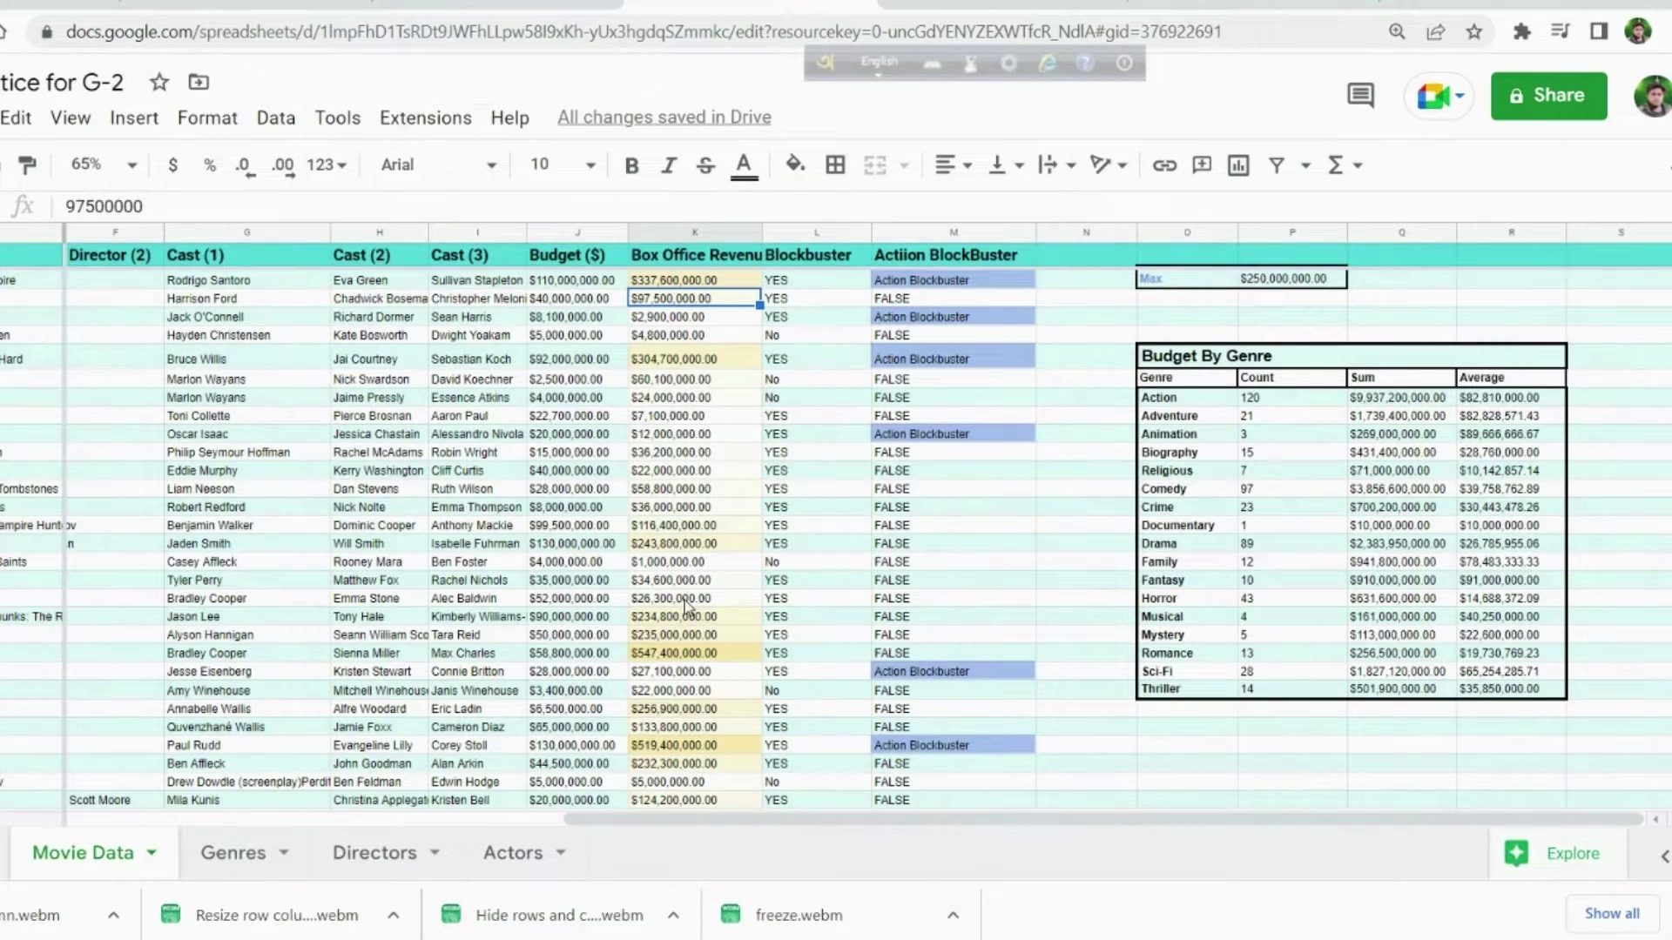
scroll(699, 409, up, 2)
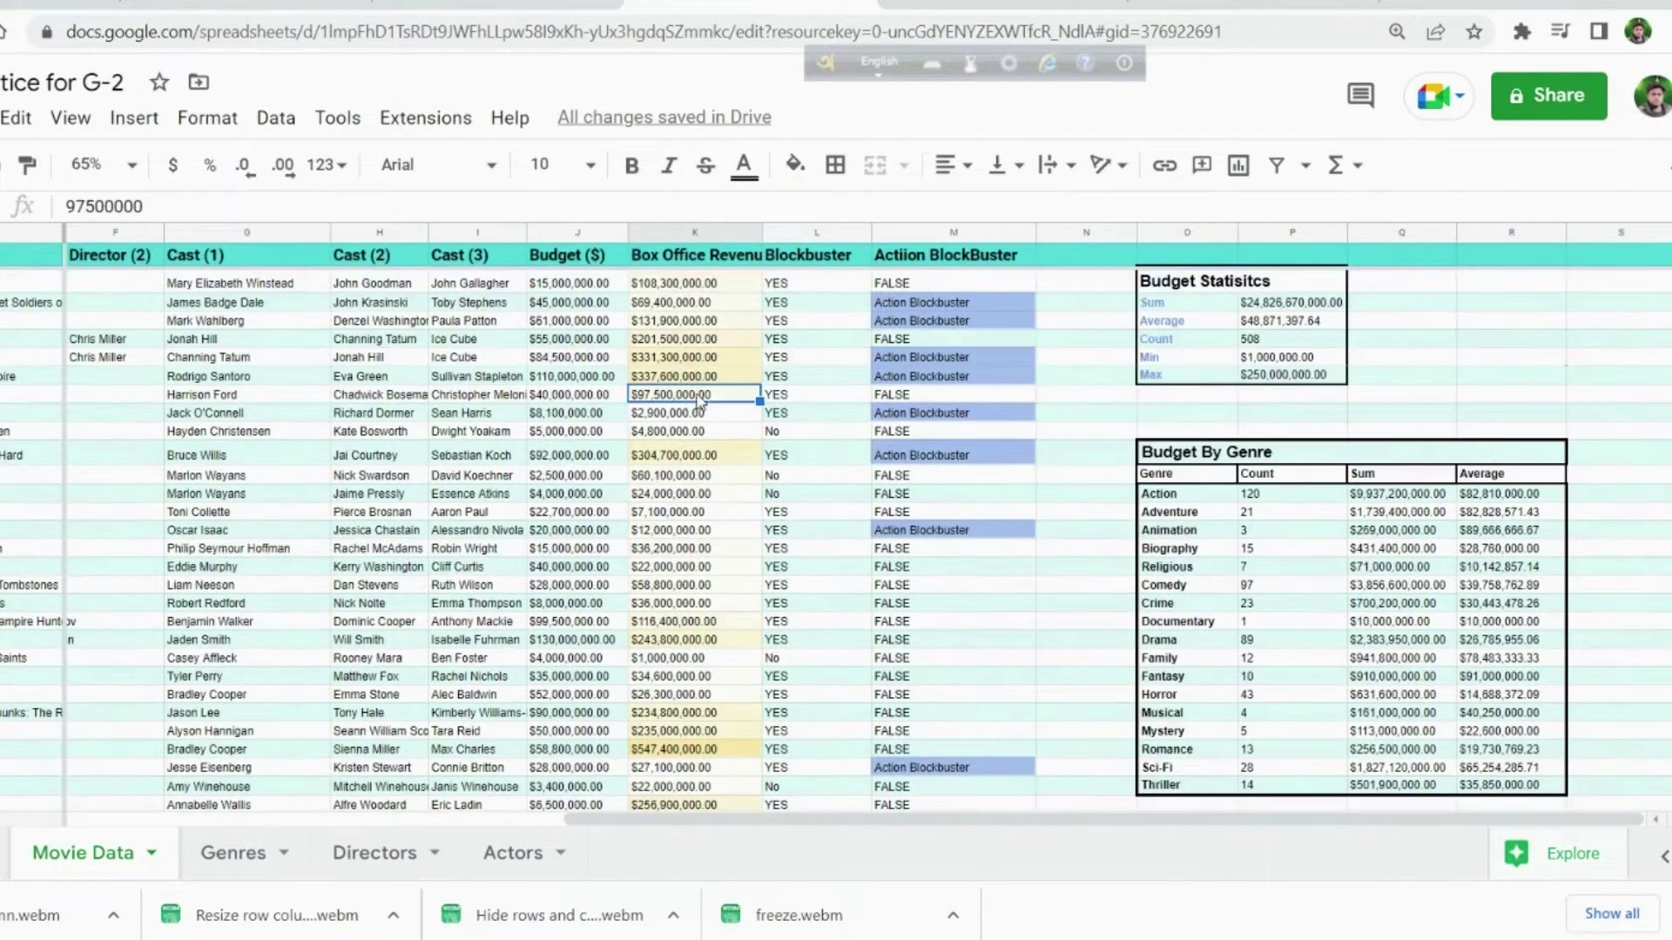
click(695, 230)
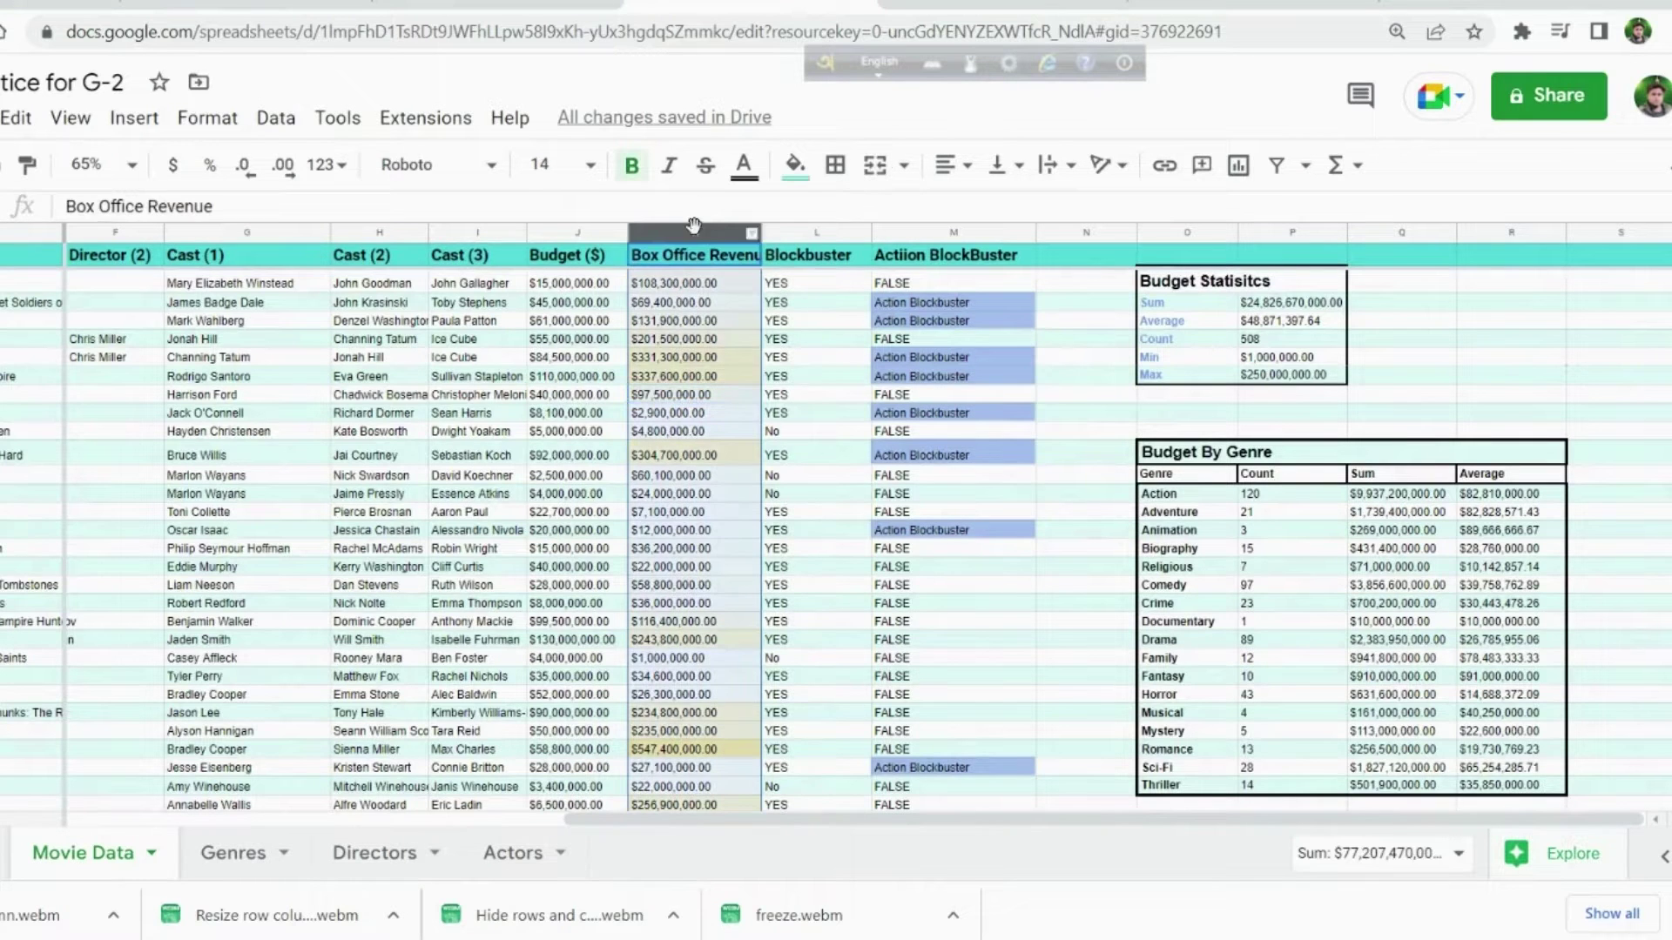
click(188, 122)
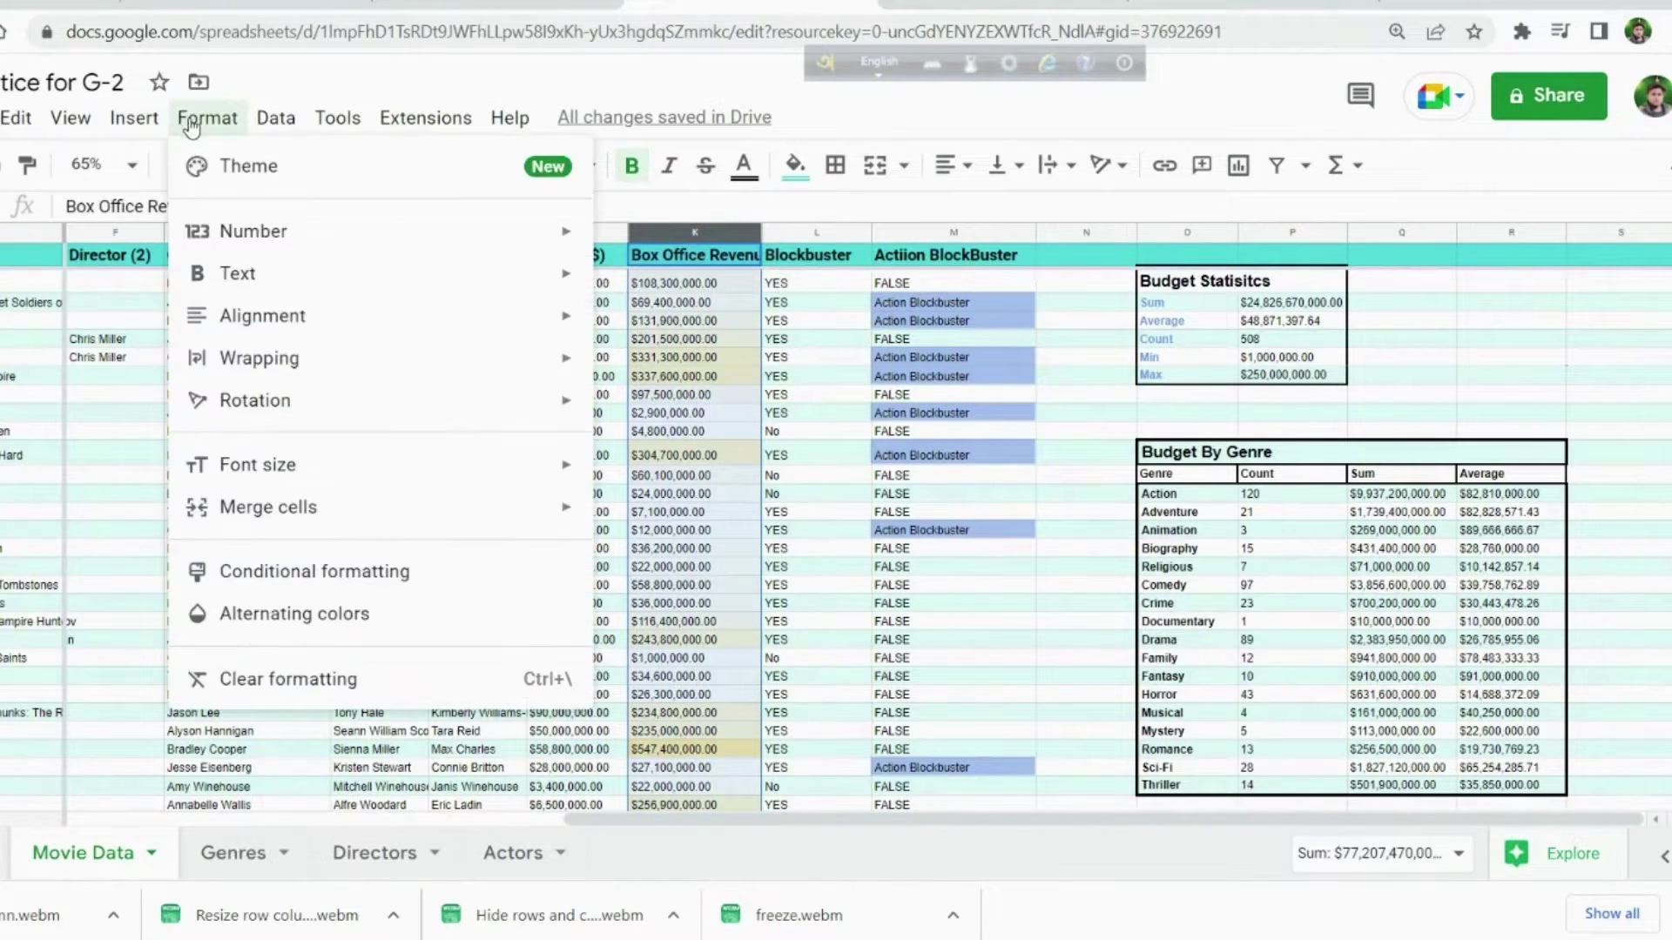
click(256, 577)
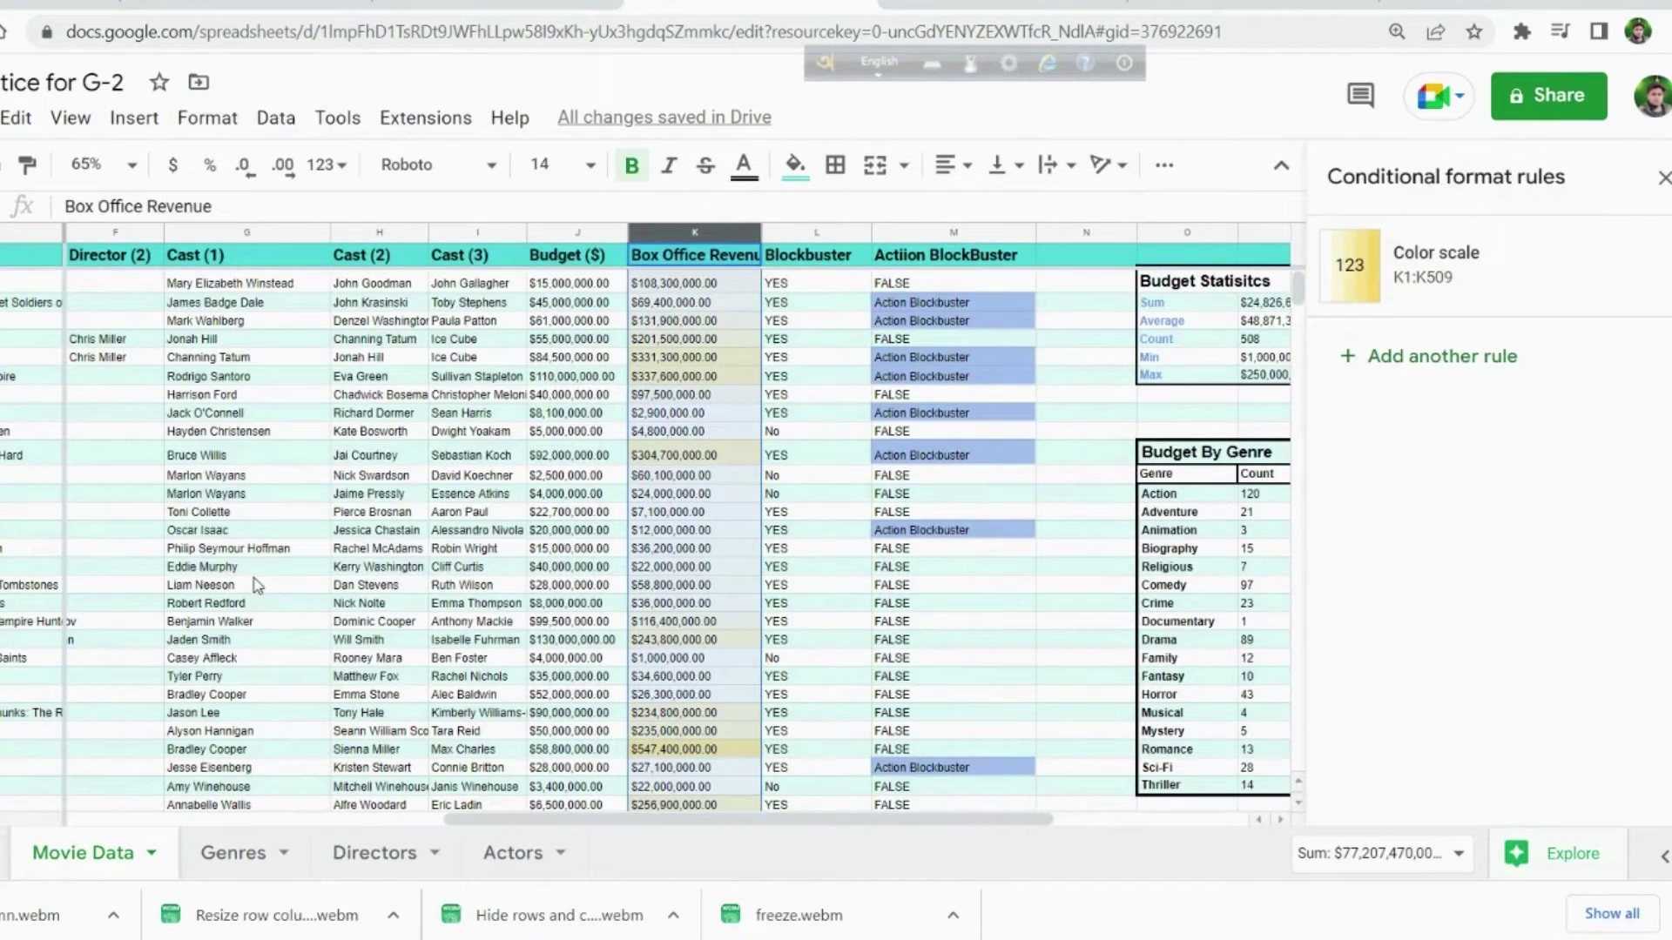
click(1370, 263)
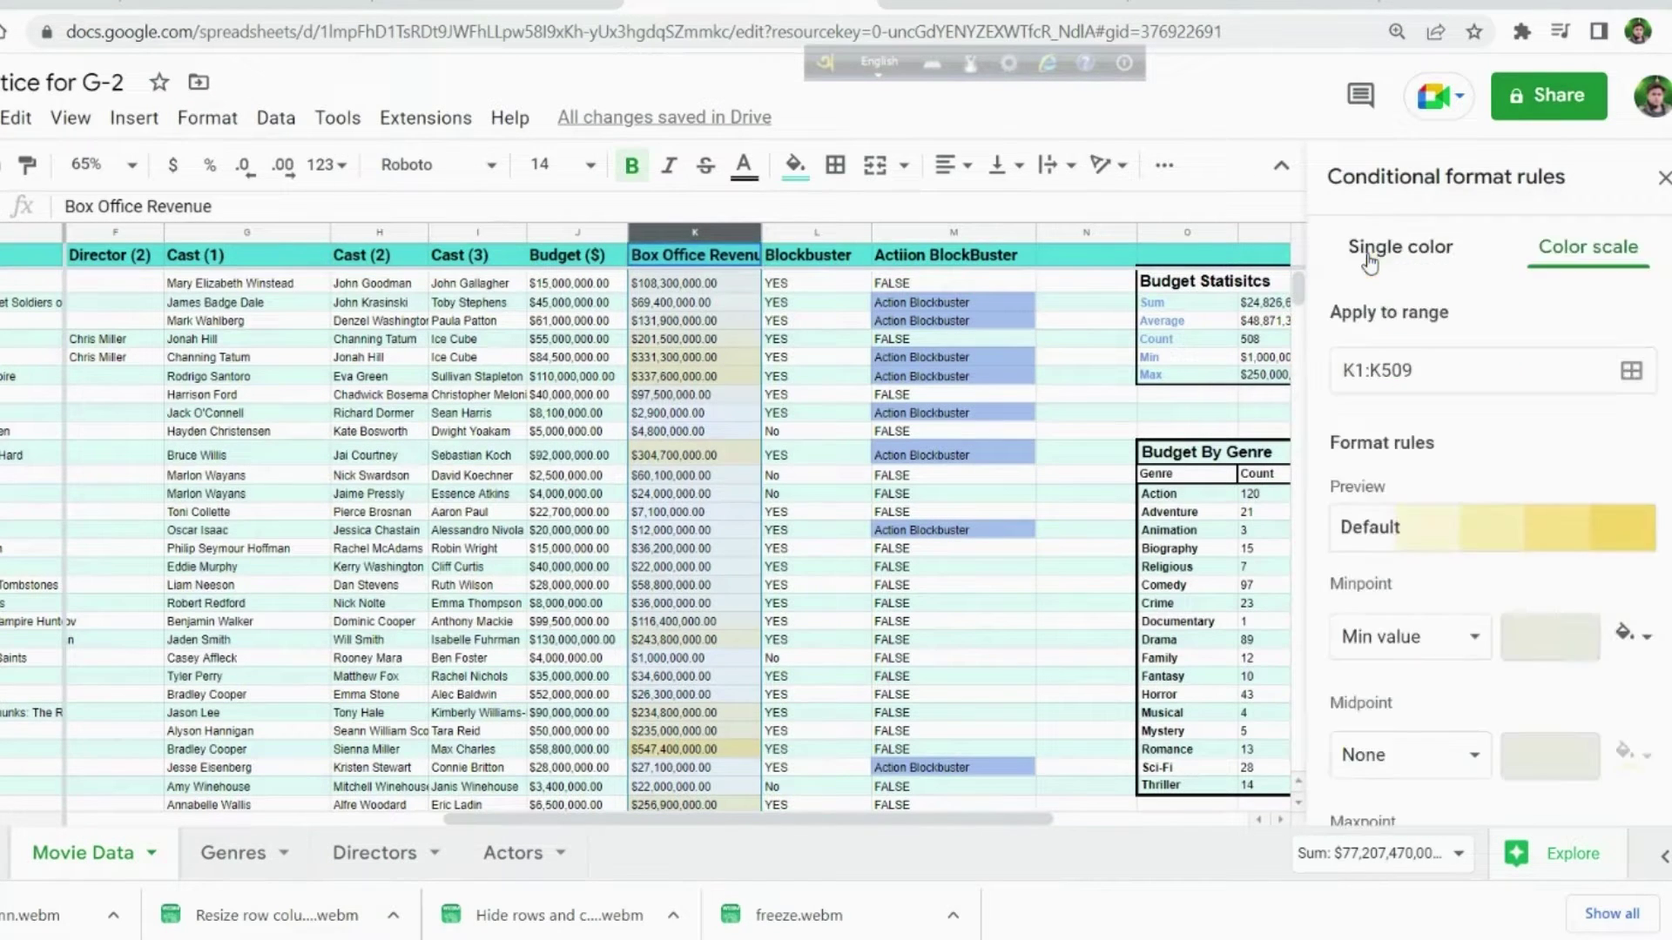
click(1380, 541)
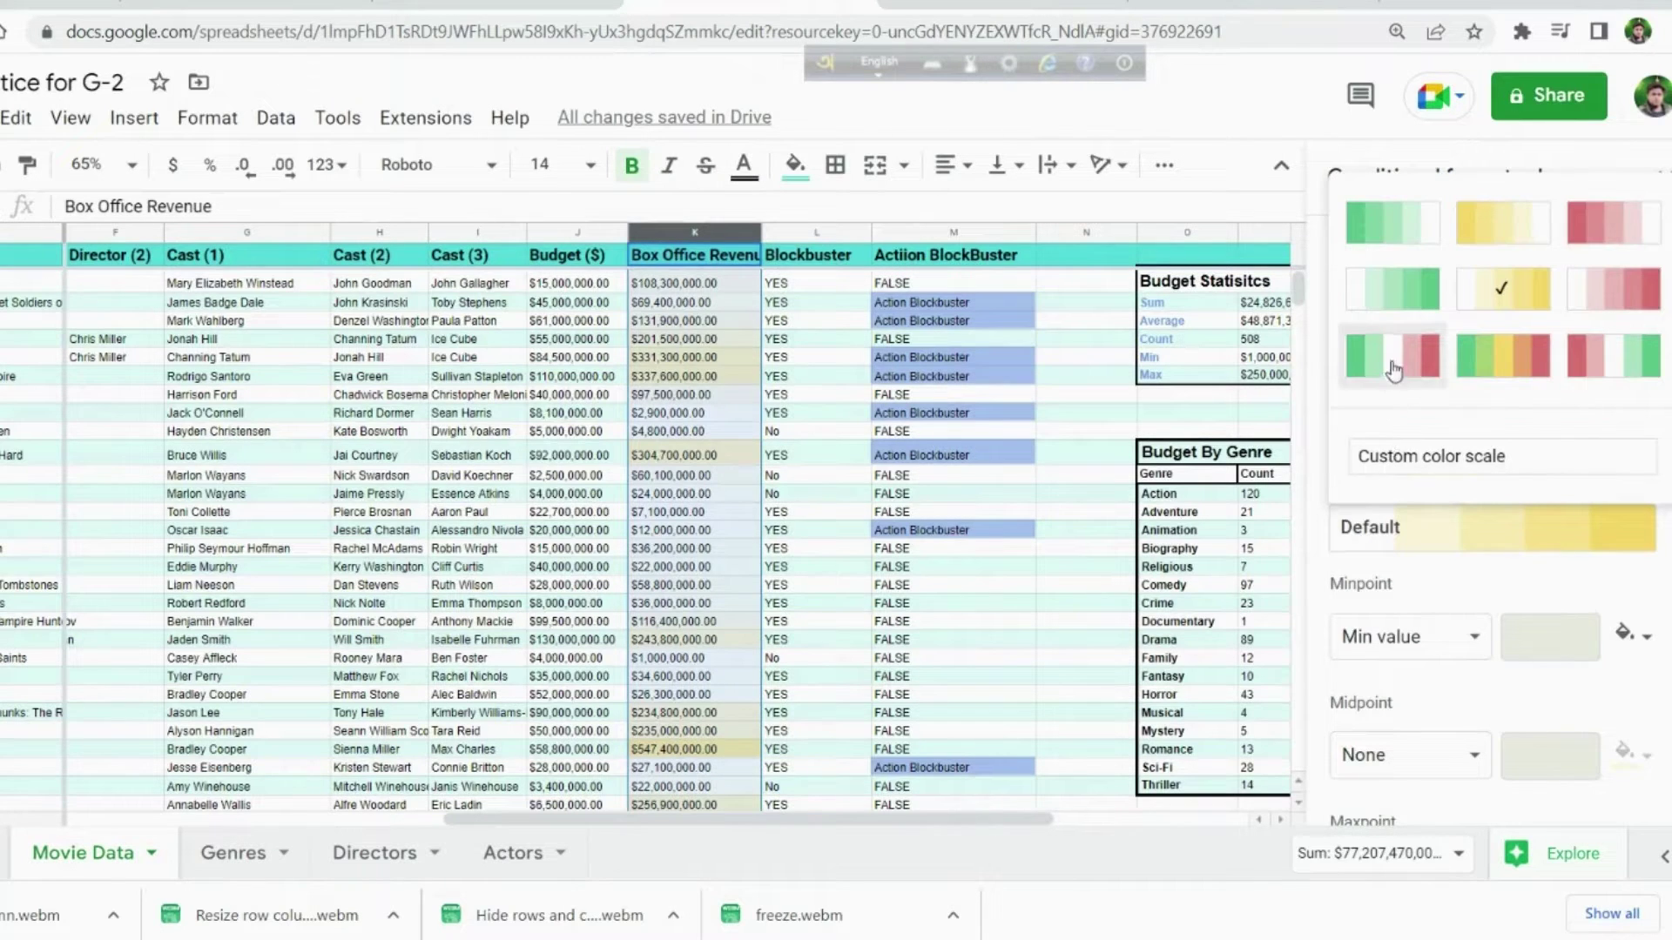
click(1407, 245)
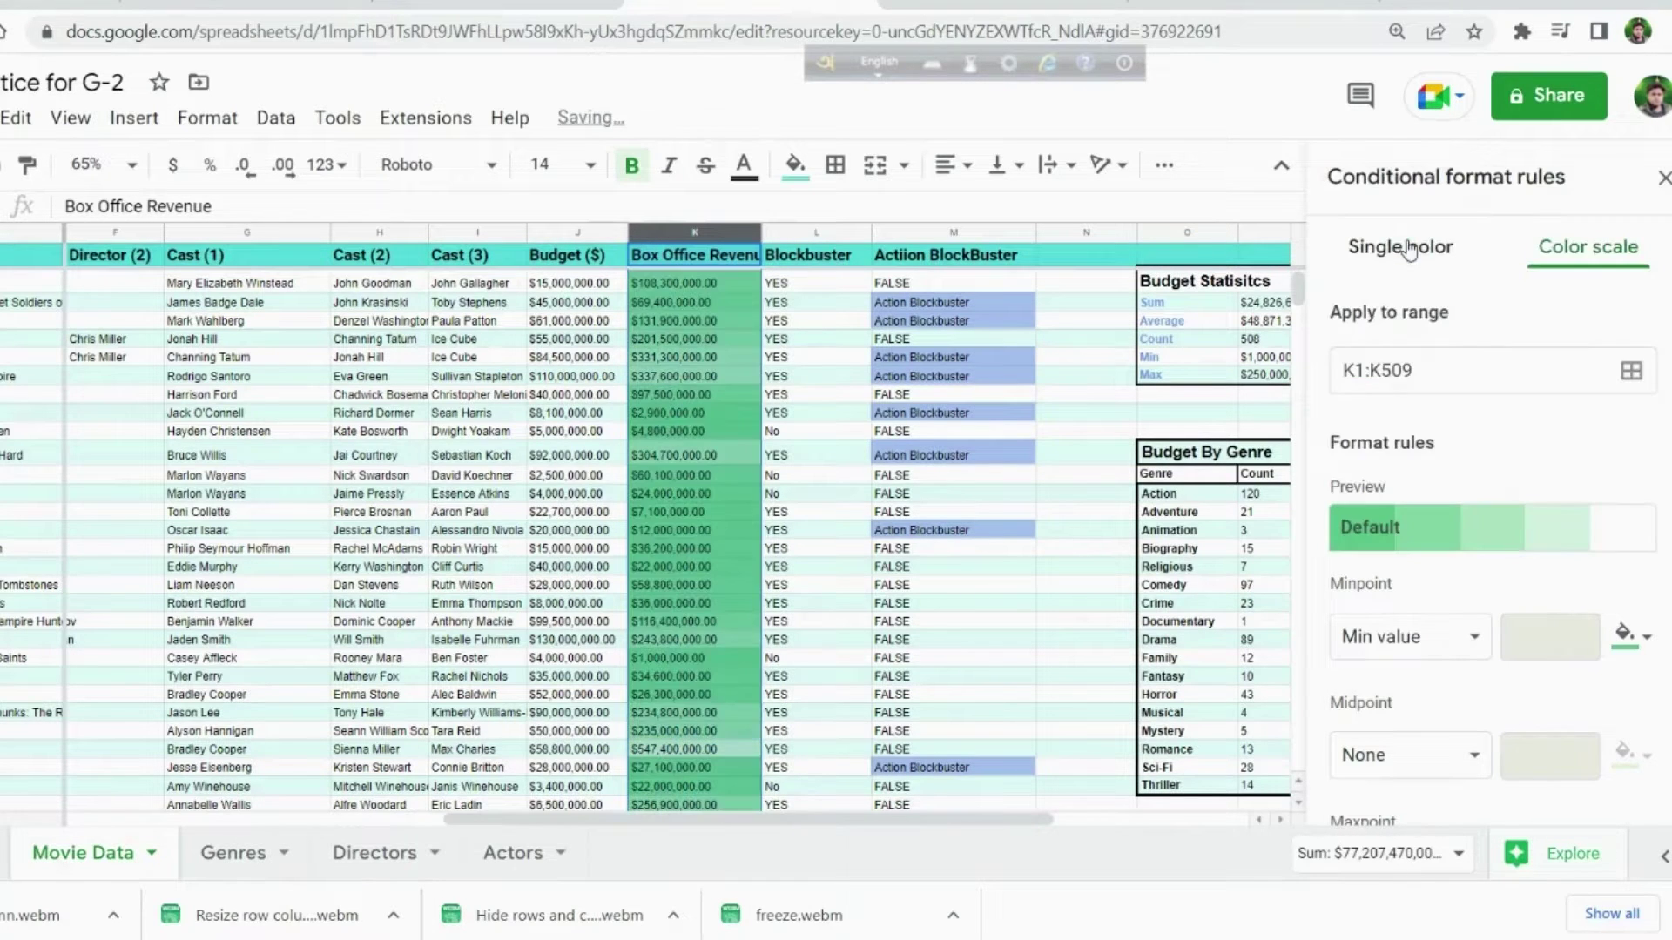
- Switch the Box Office Revenue rule to the white-to-green color scale and save it
click(1386, 528)
click(1393, 294)
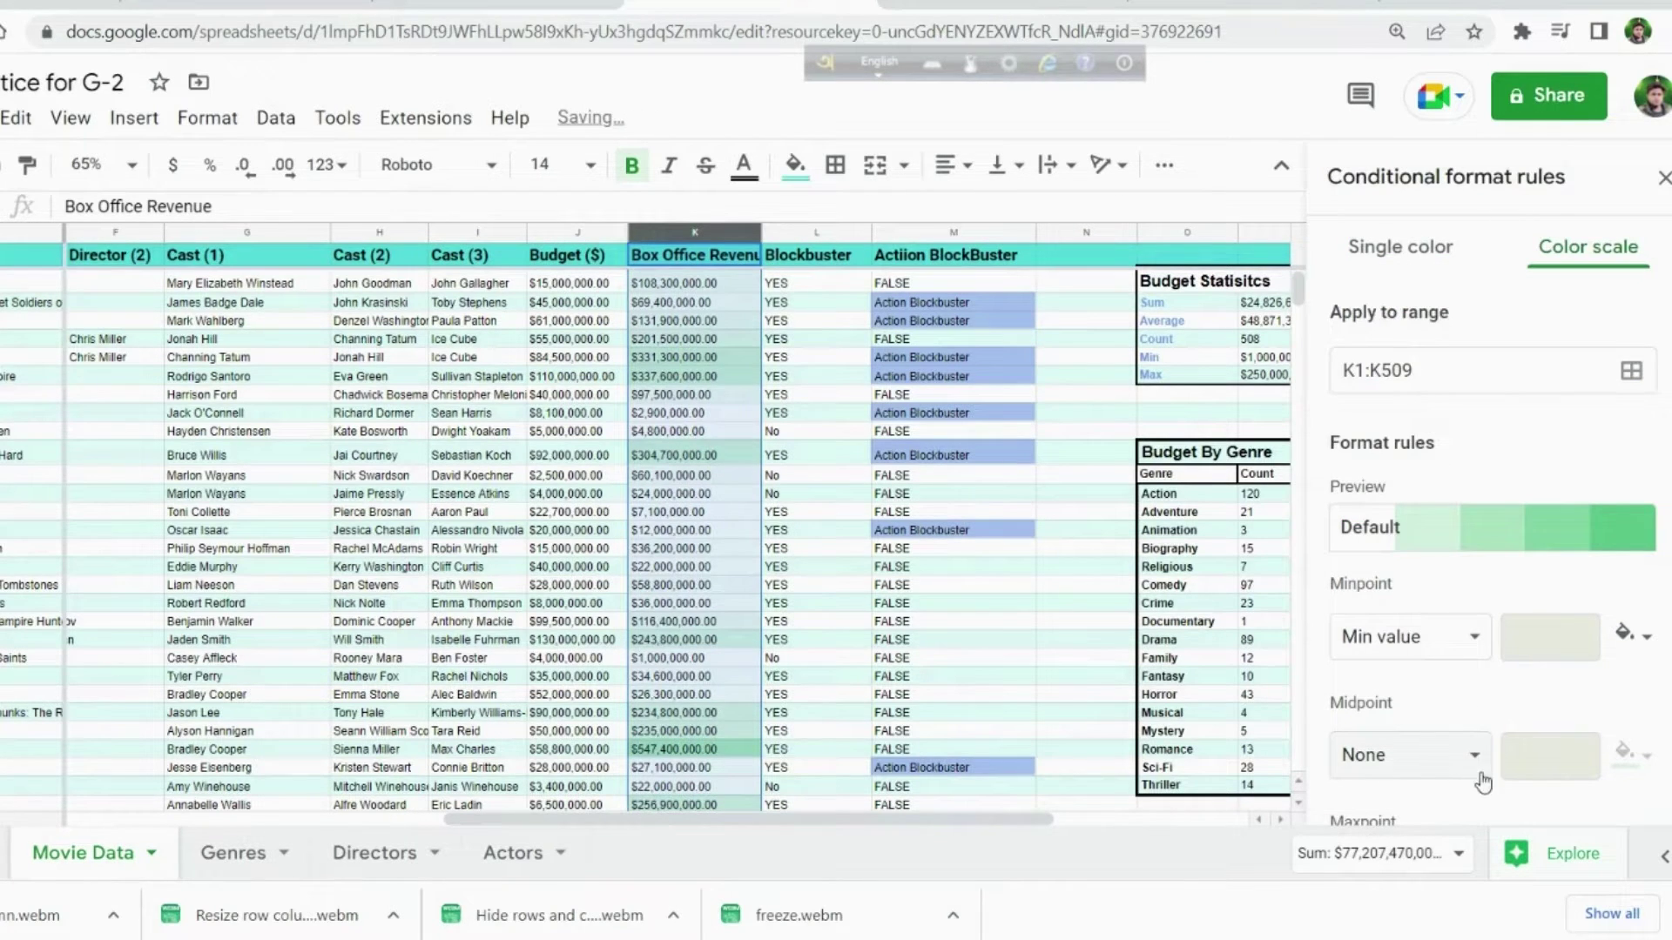
scroll(1474, 772, down, 3)
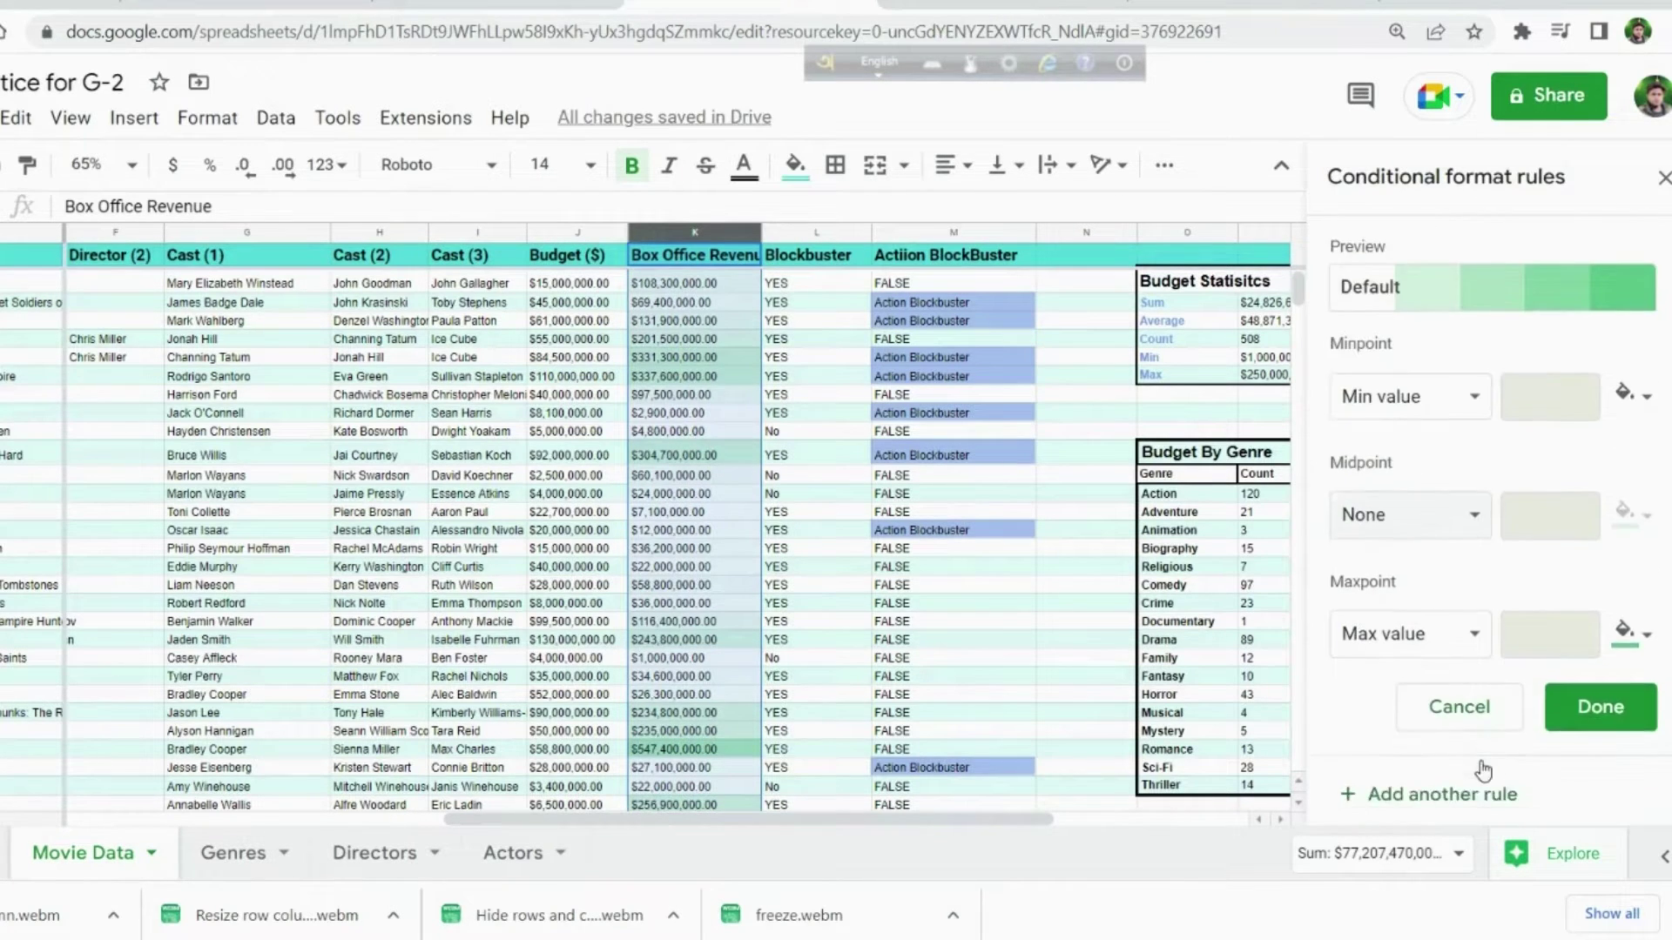
click(1583, 727)
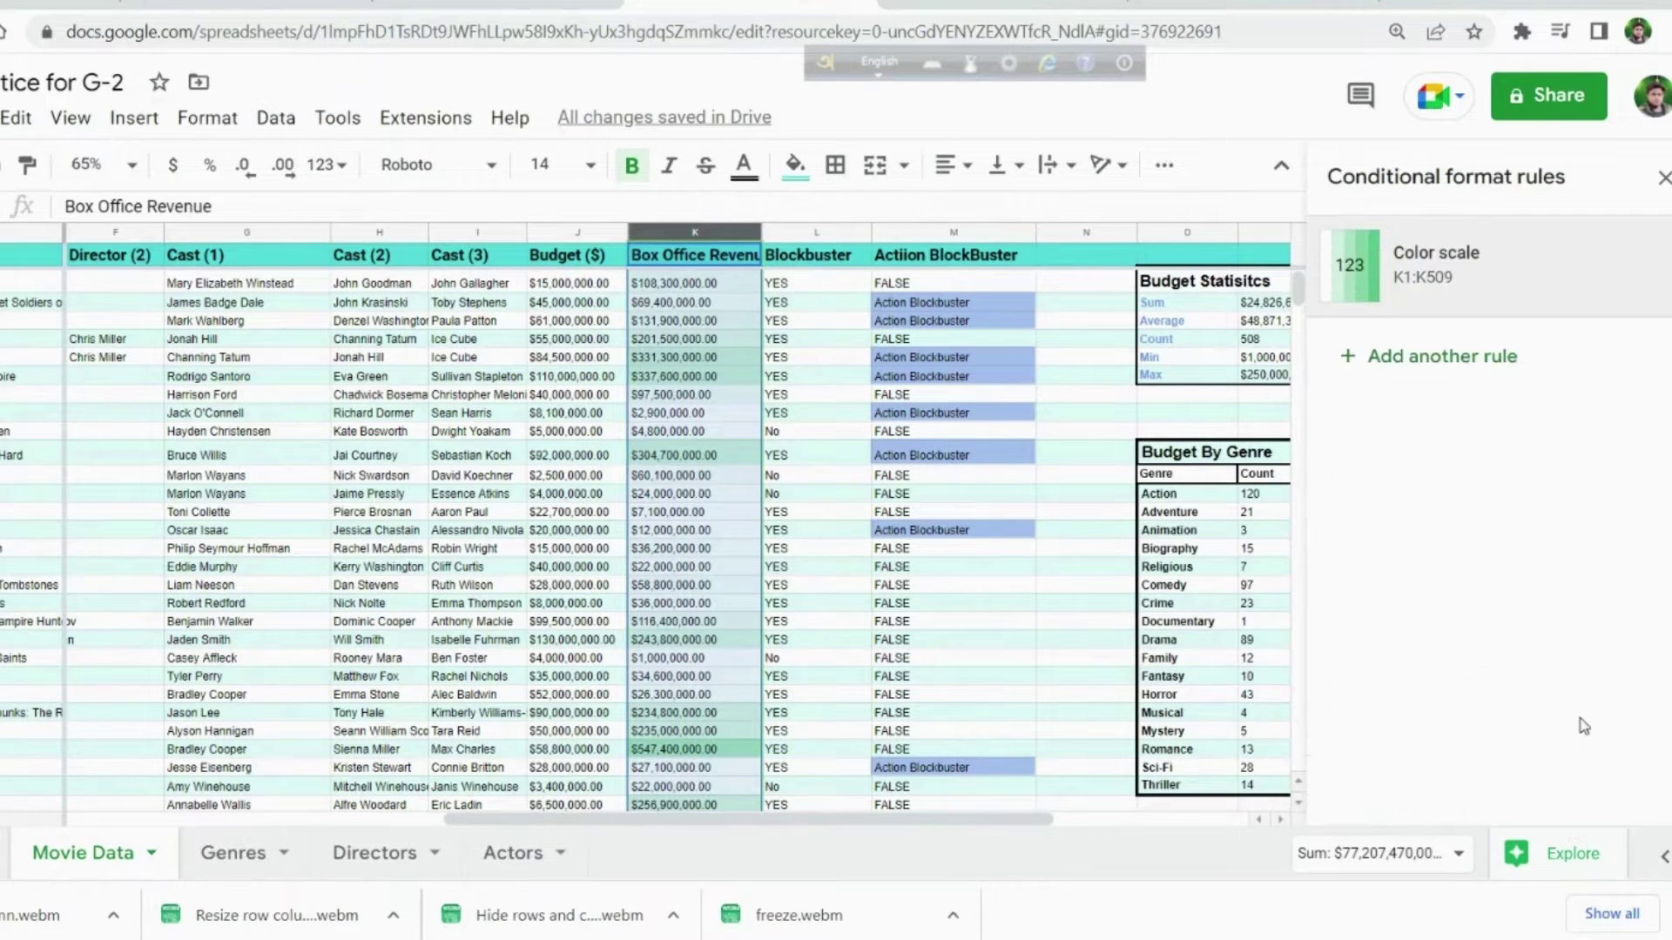
- Examine the color scale formatting down the Box Office Revenue column and the budget summary tables beside the movie data
click(1048, 660)
scroll(738, 586, down, 8)
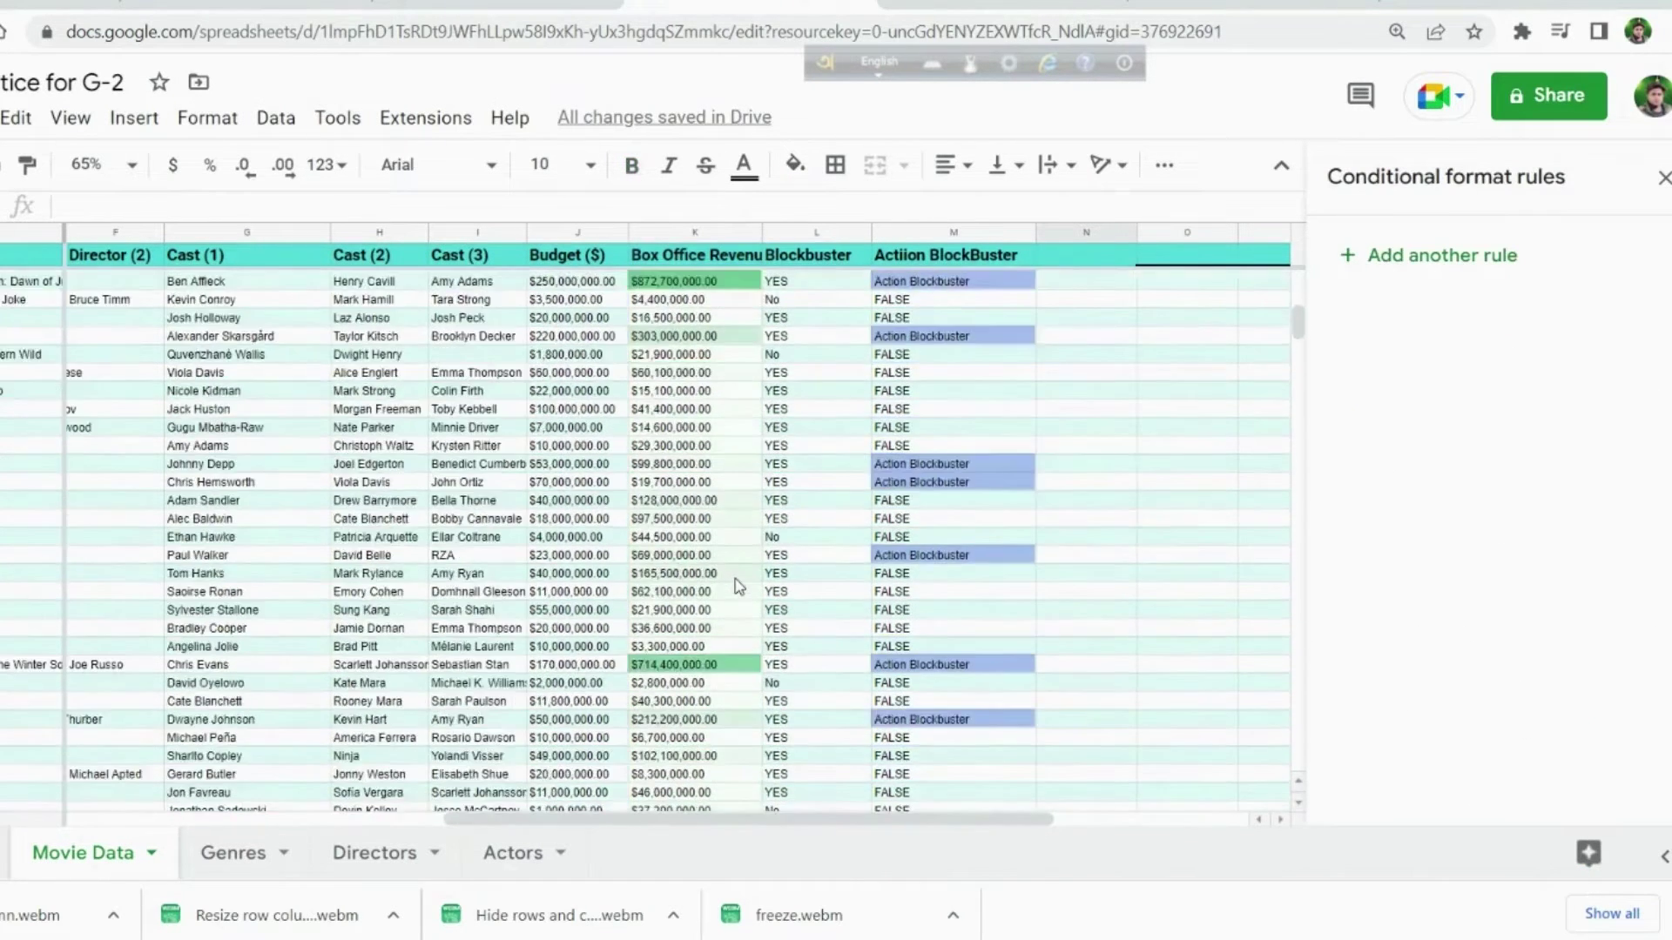
scroll(738, 586, up, 8)
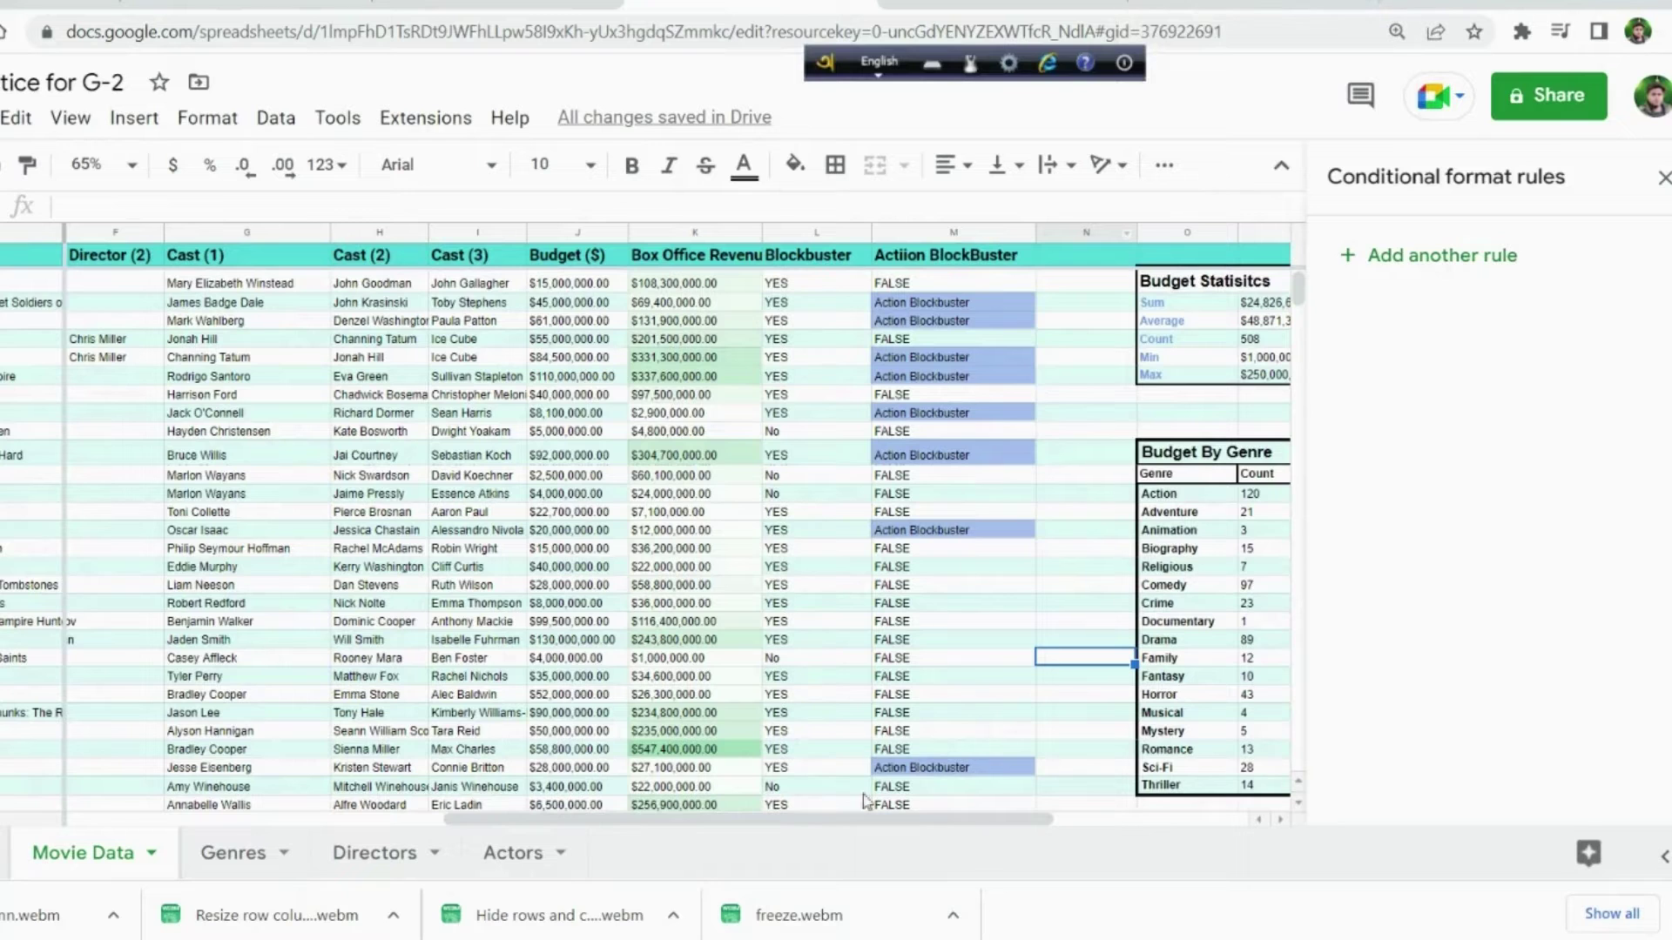
drag(867, 820, 1099, 825)
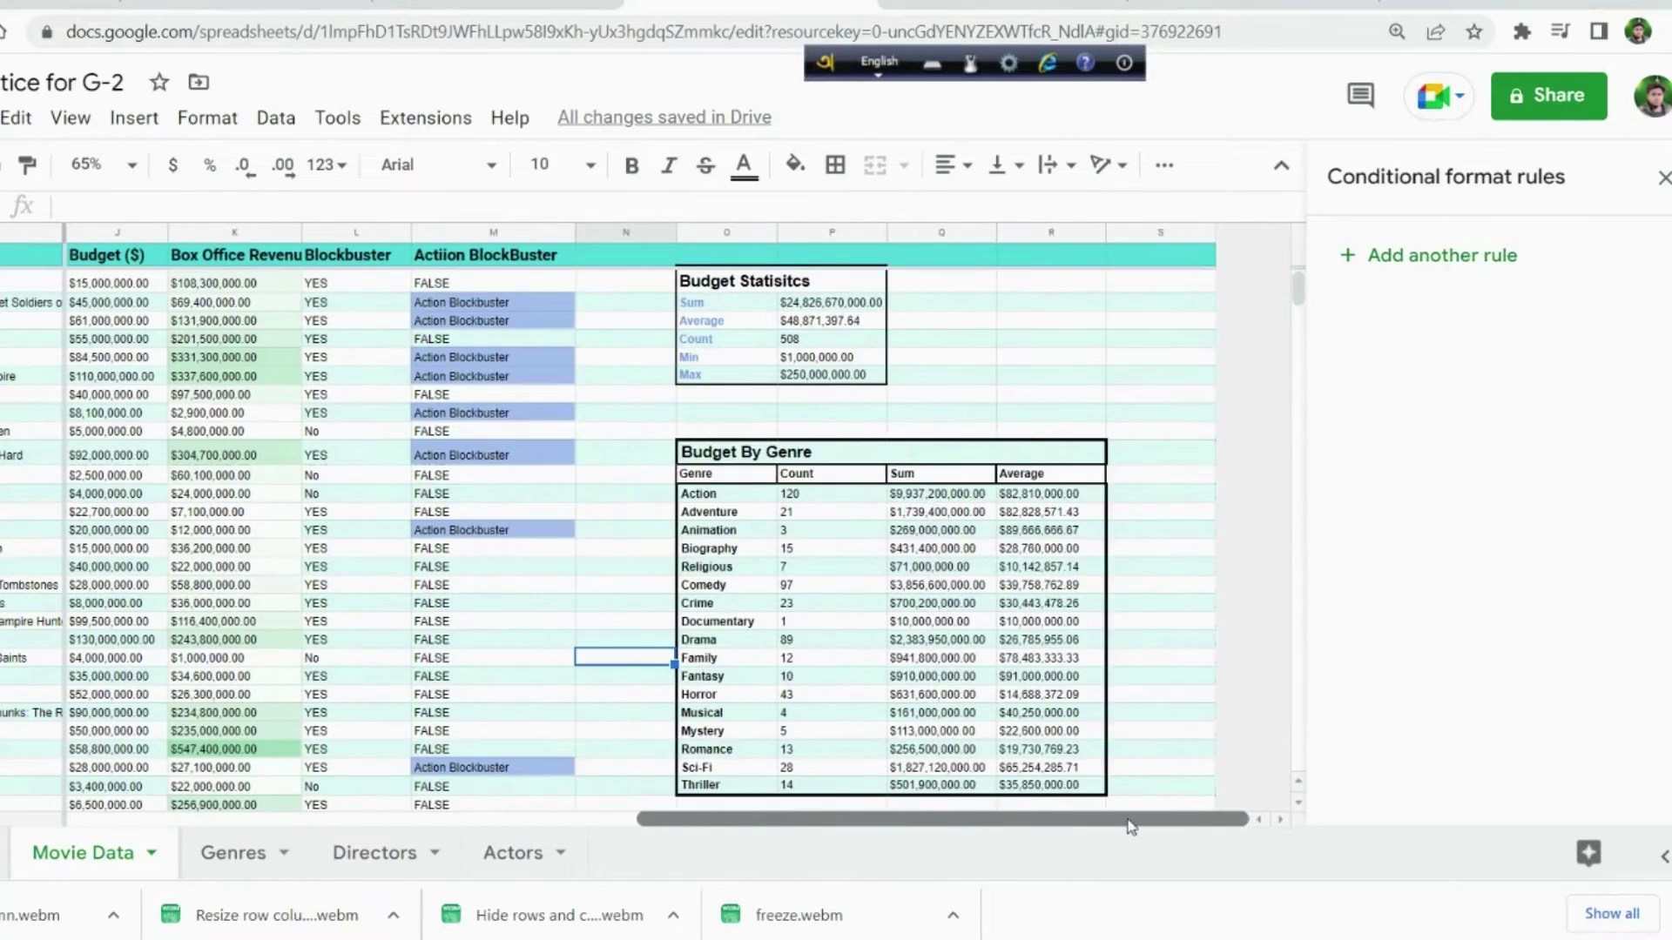
scroll(243, 537, down, 5)
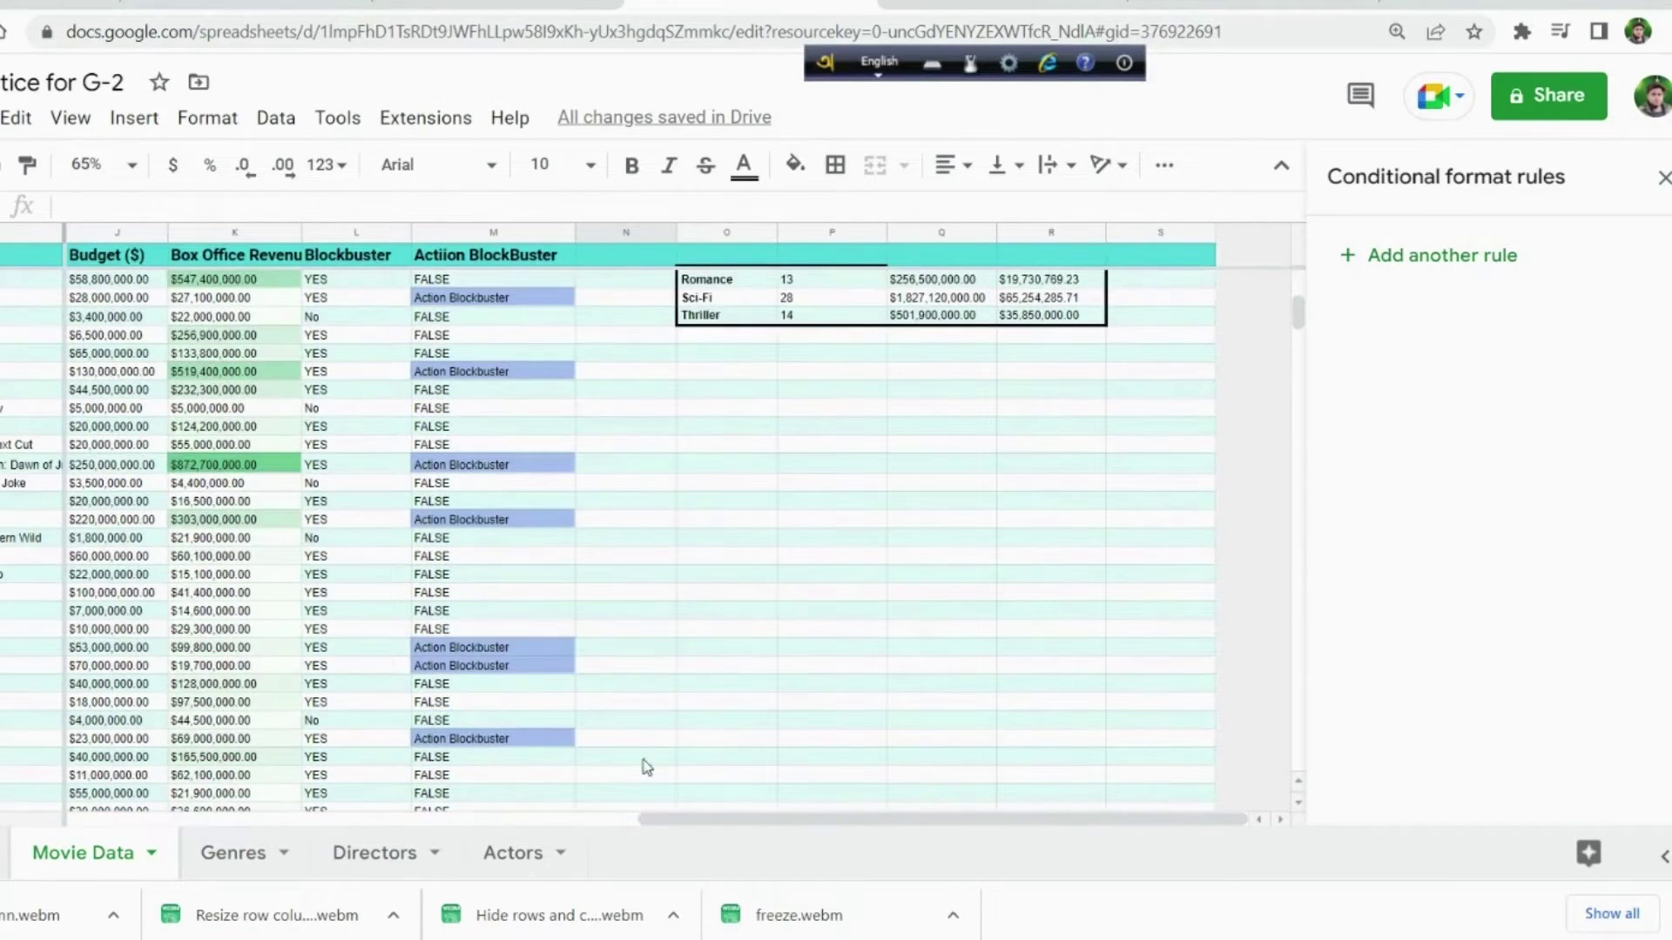
drag(666, 822, 442, 828)
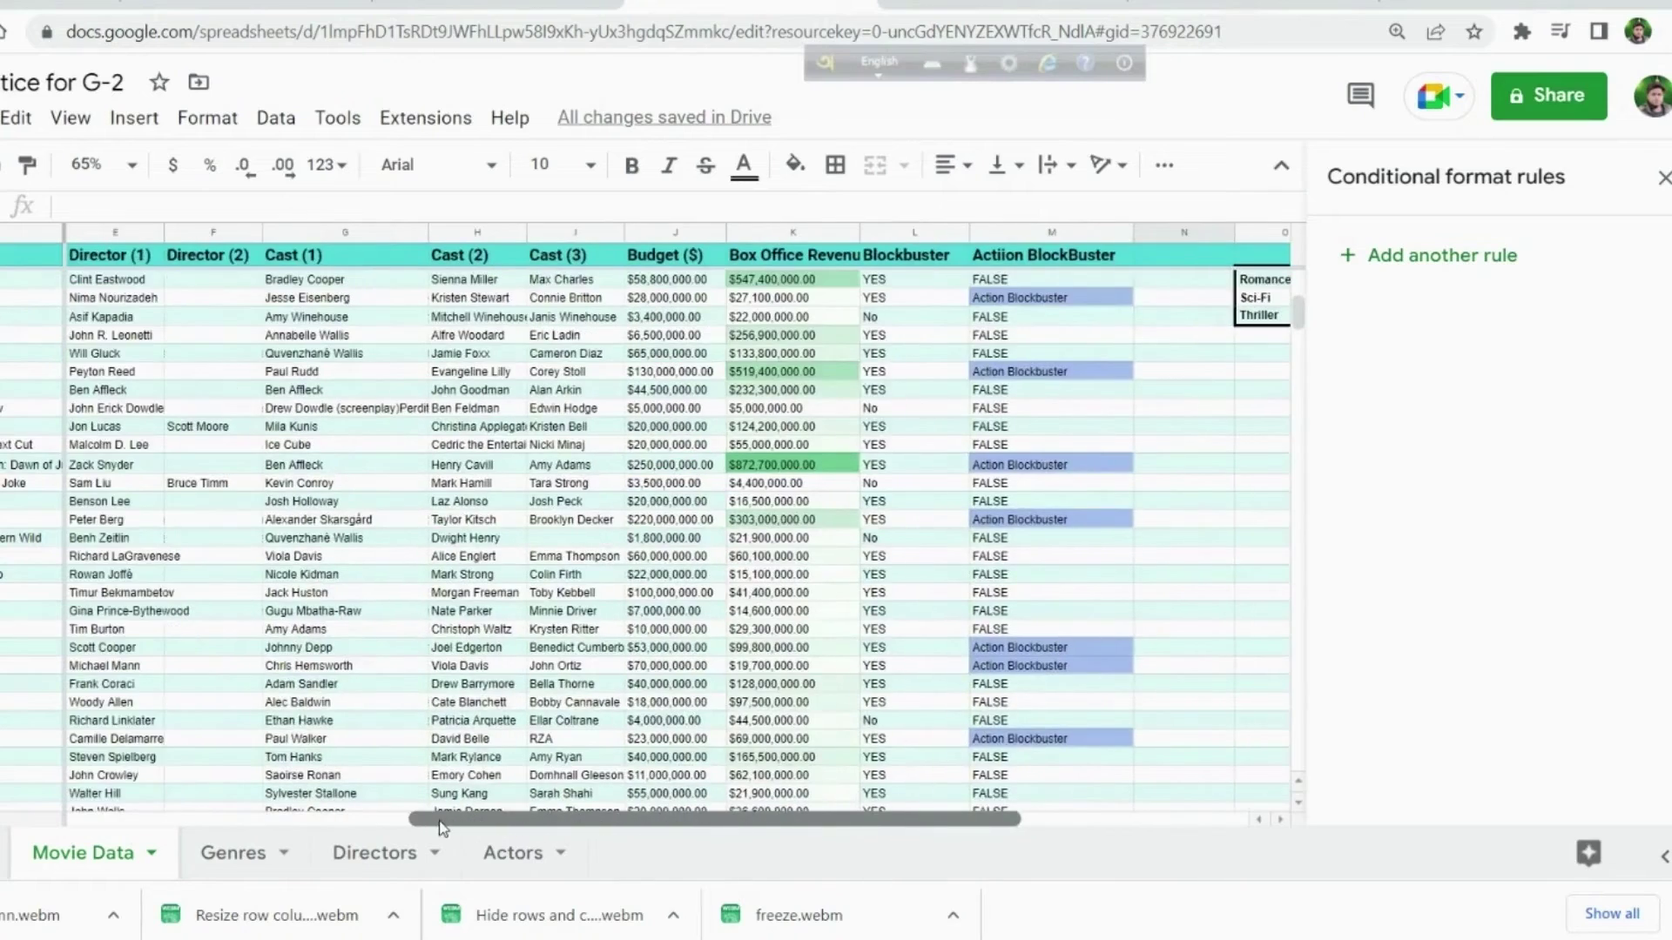
scroll(442, 756, up, 5)
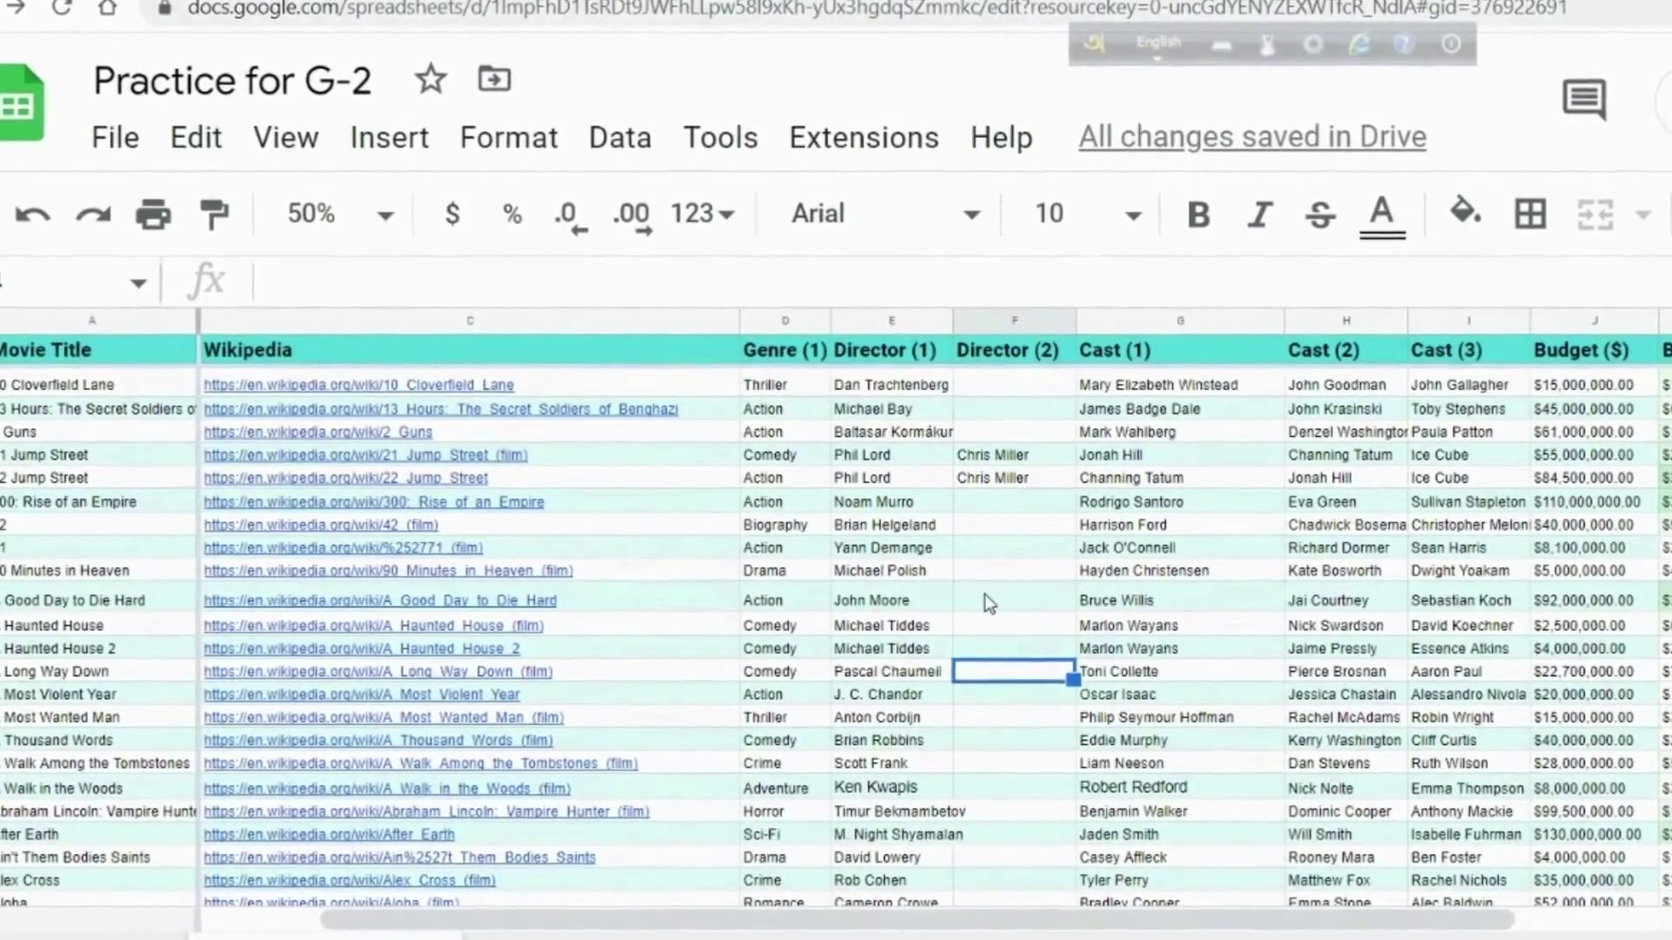
- Insert the image New Picture.jpg from Saved Pictures over the cells at cell F11 in the Director (2) column
click(984, 601)
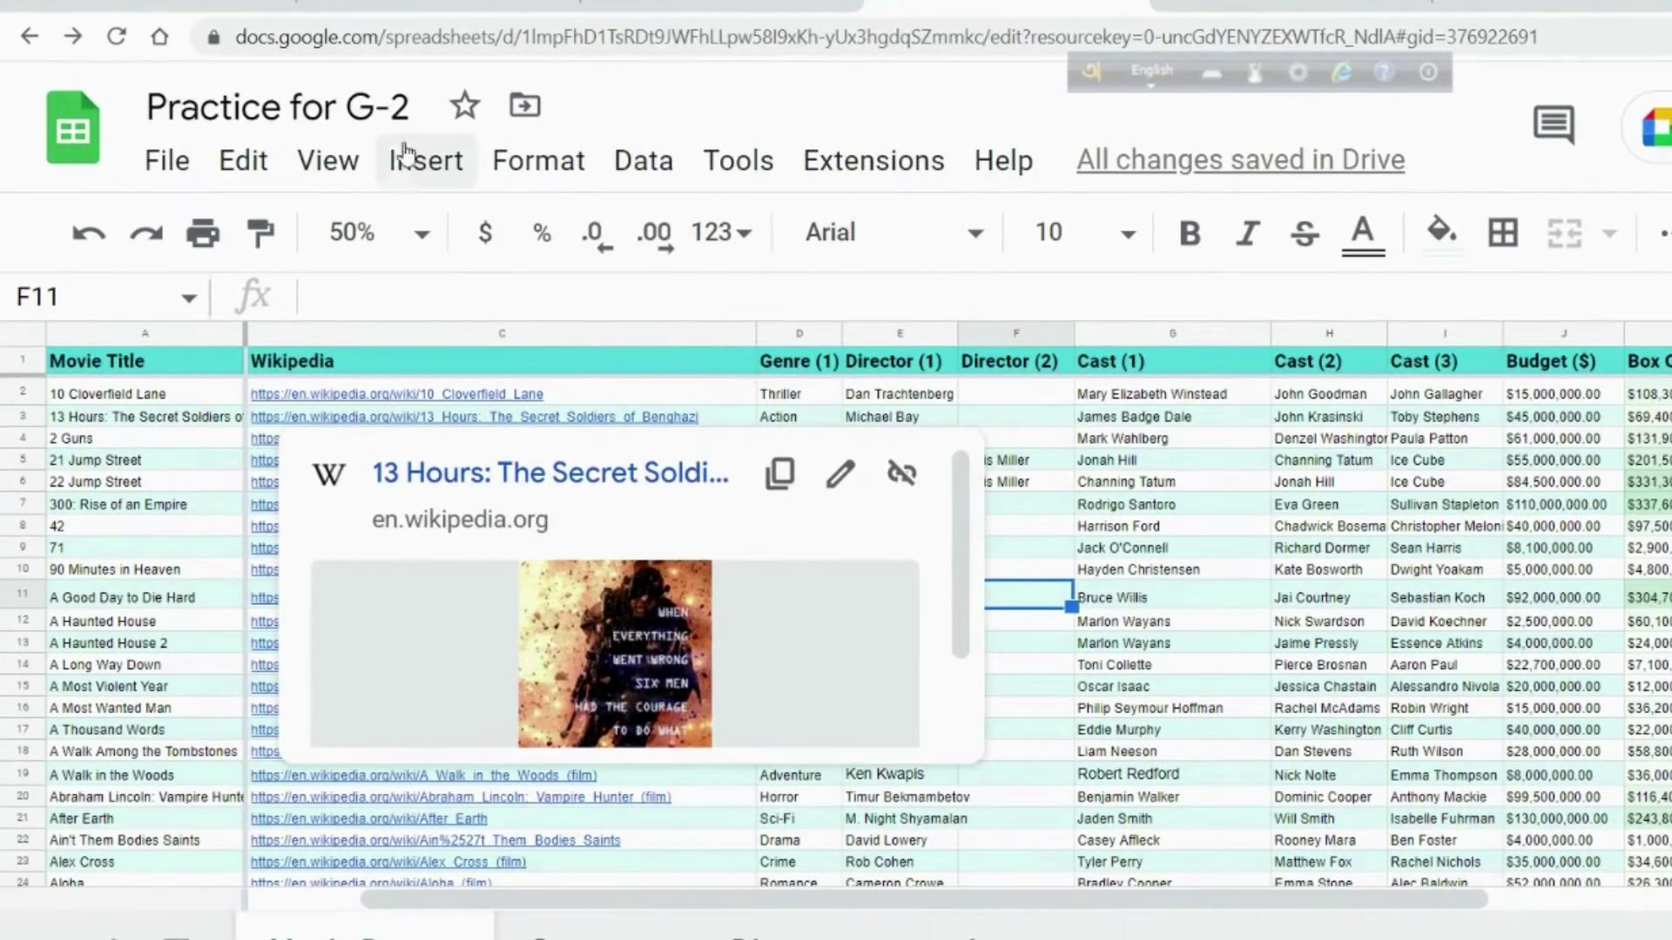
click(398, 169)
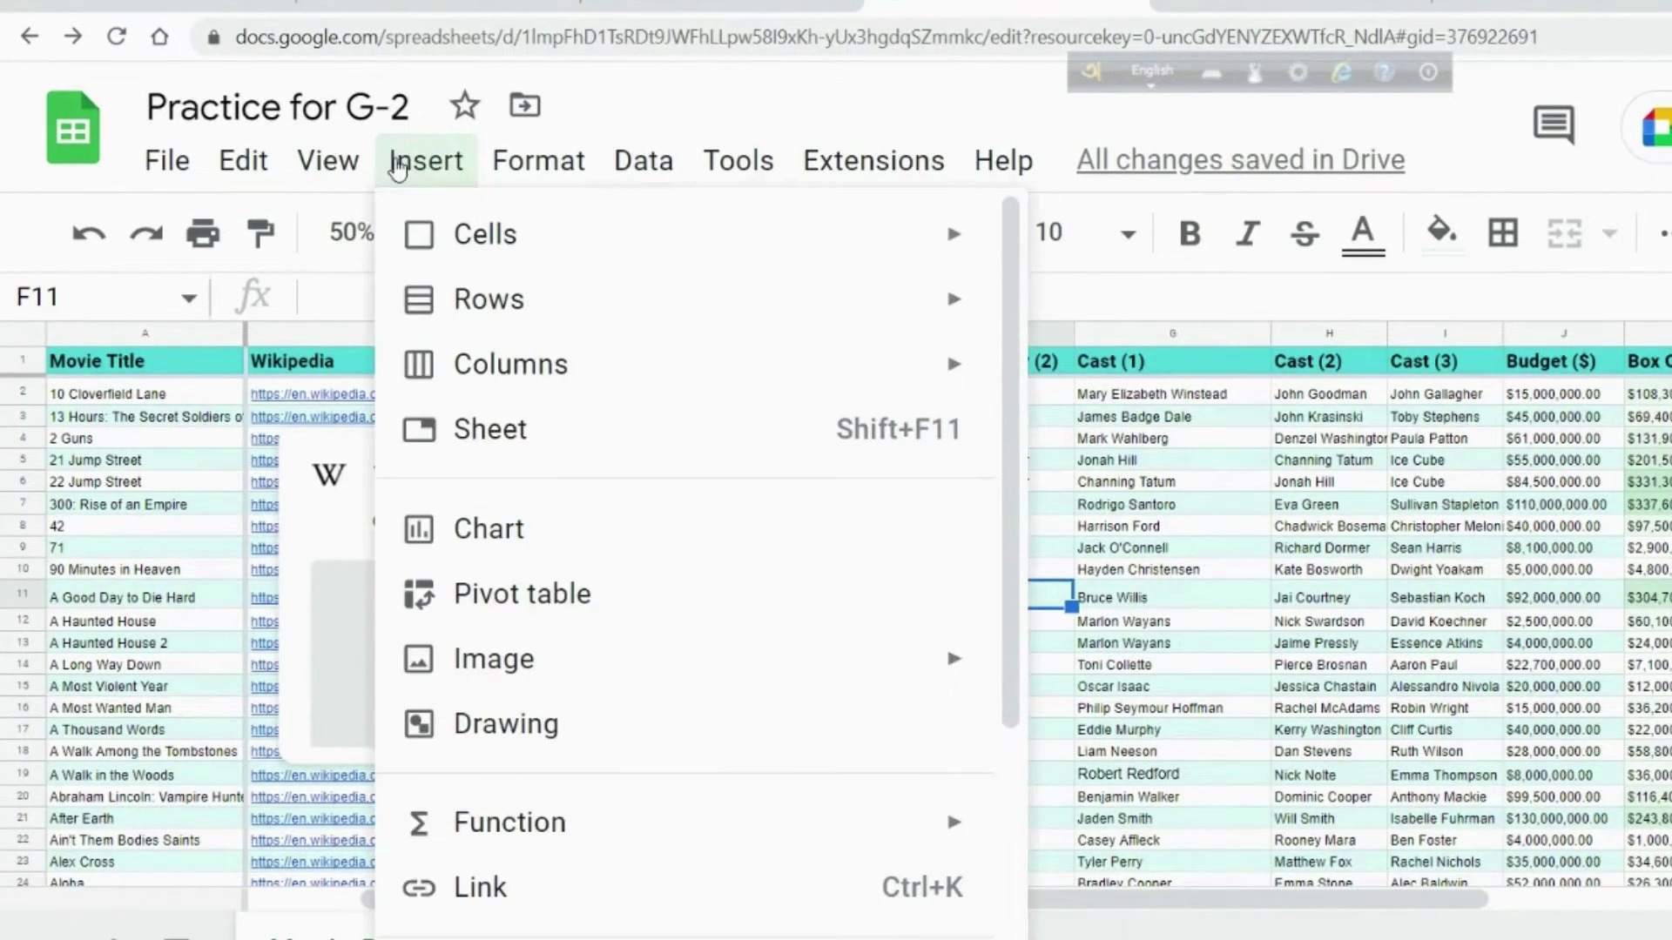
click(712, 146)
click(439, 155)
click(433, 161)
click(433, 162)
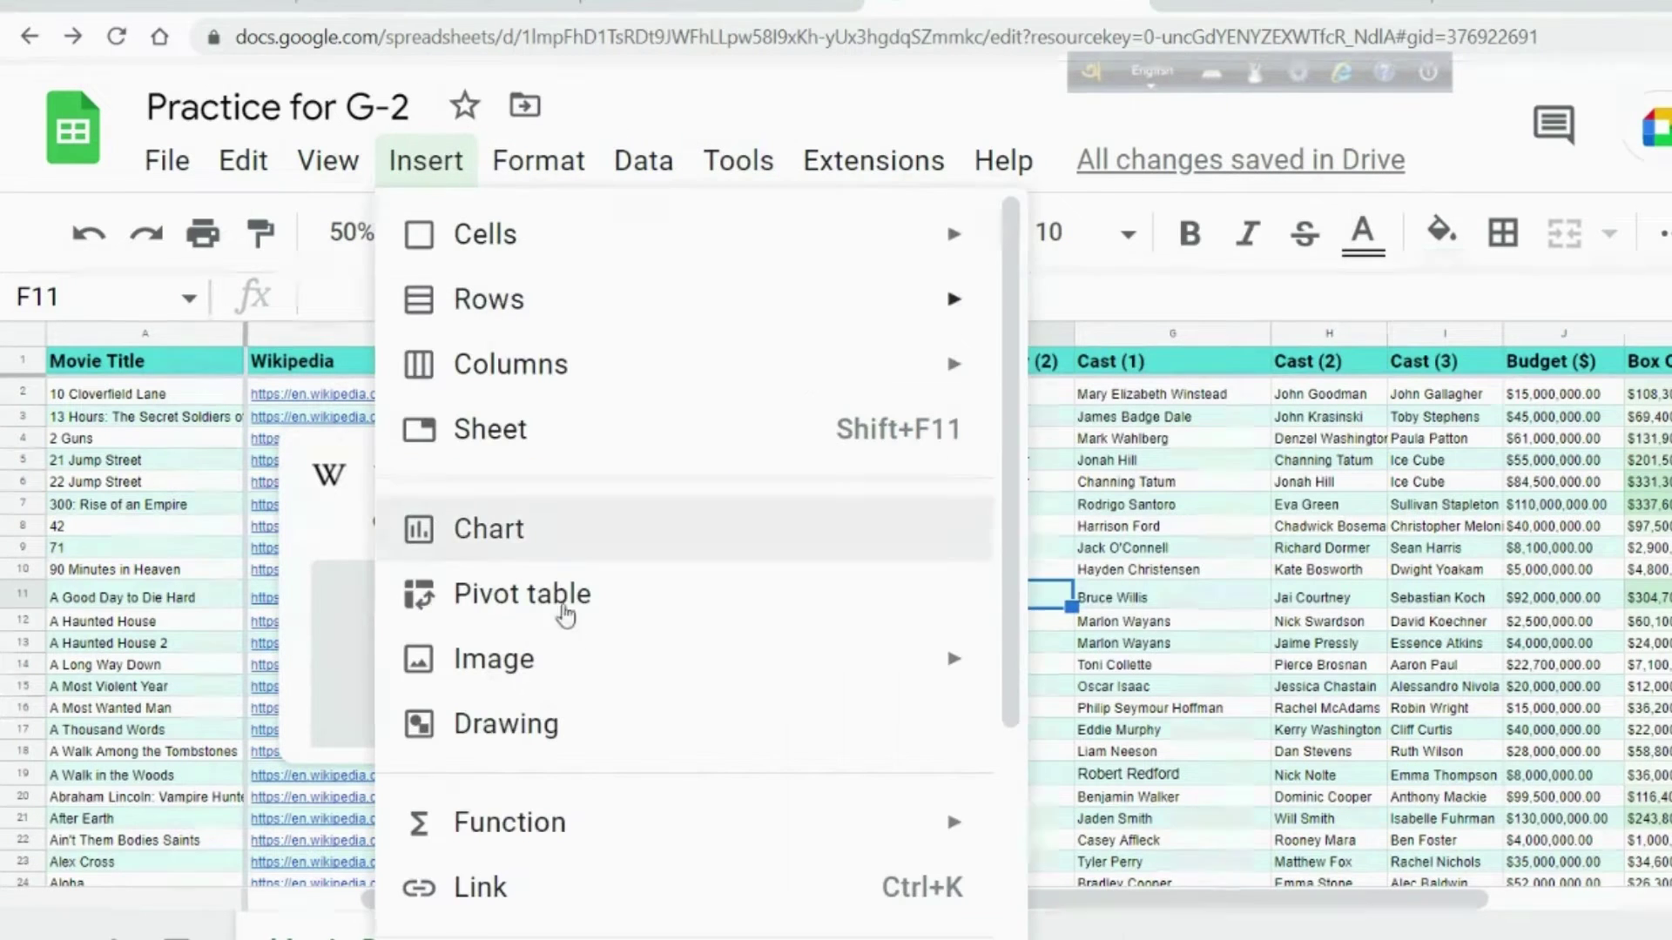
mouse_move(589, 670)
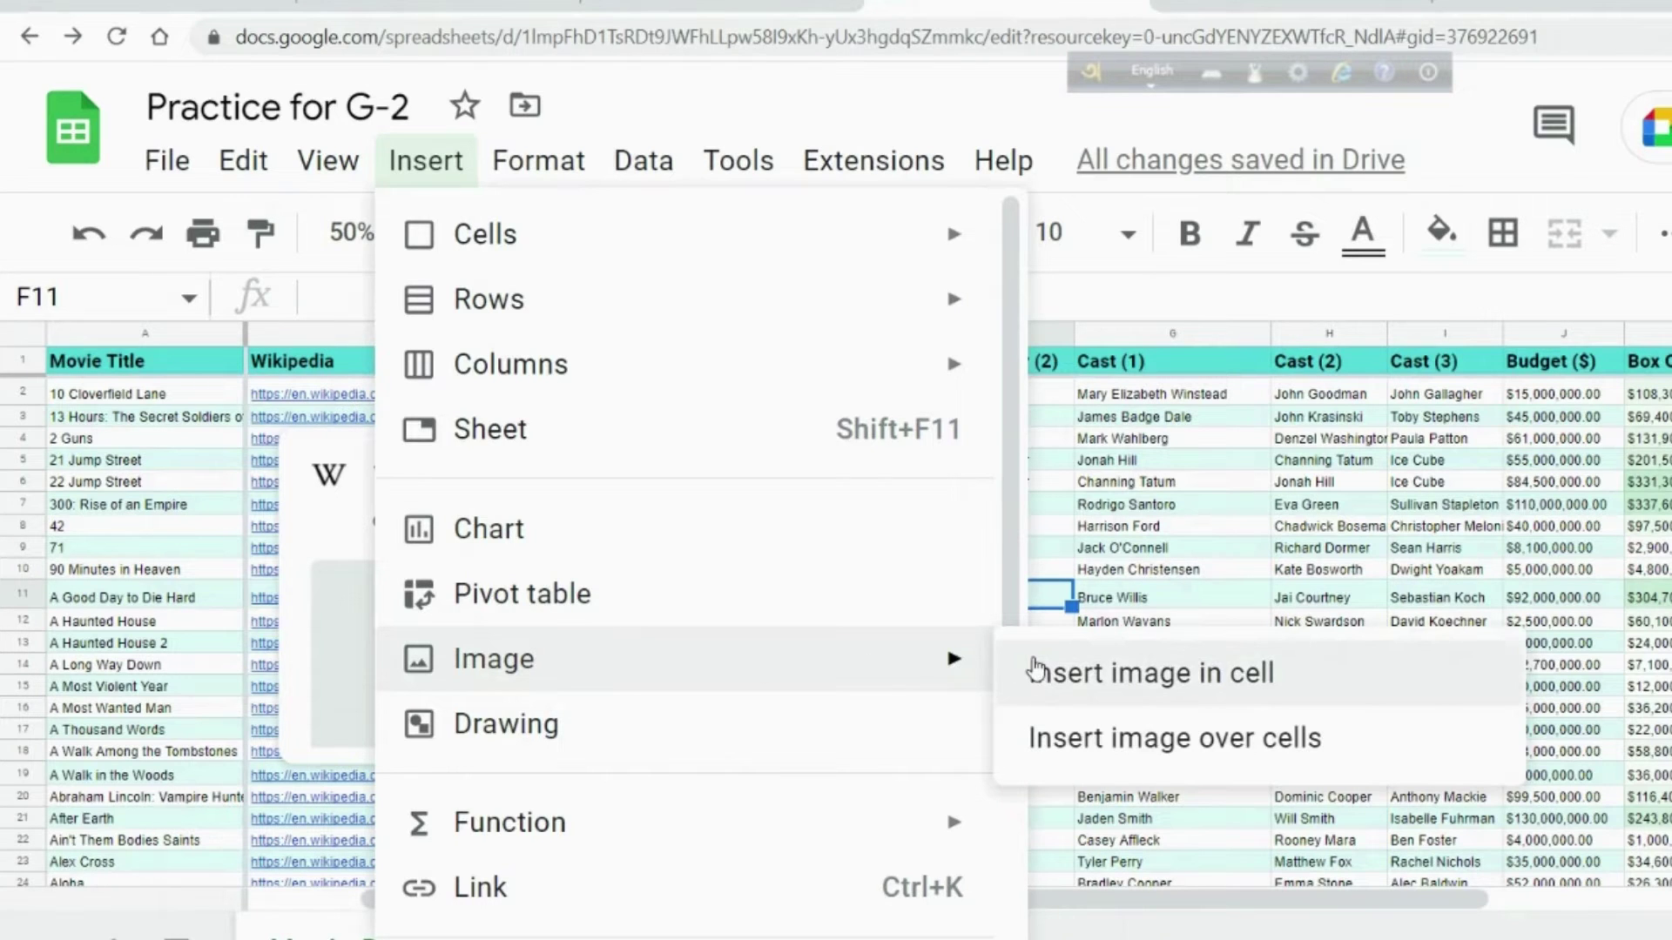
click(1031, 750)
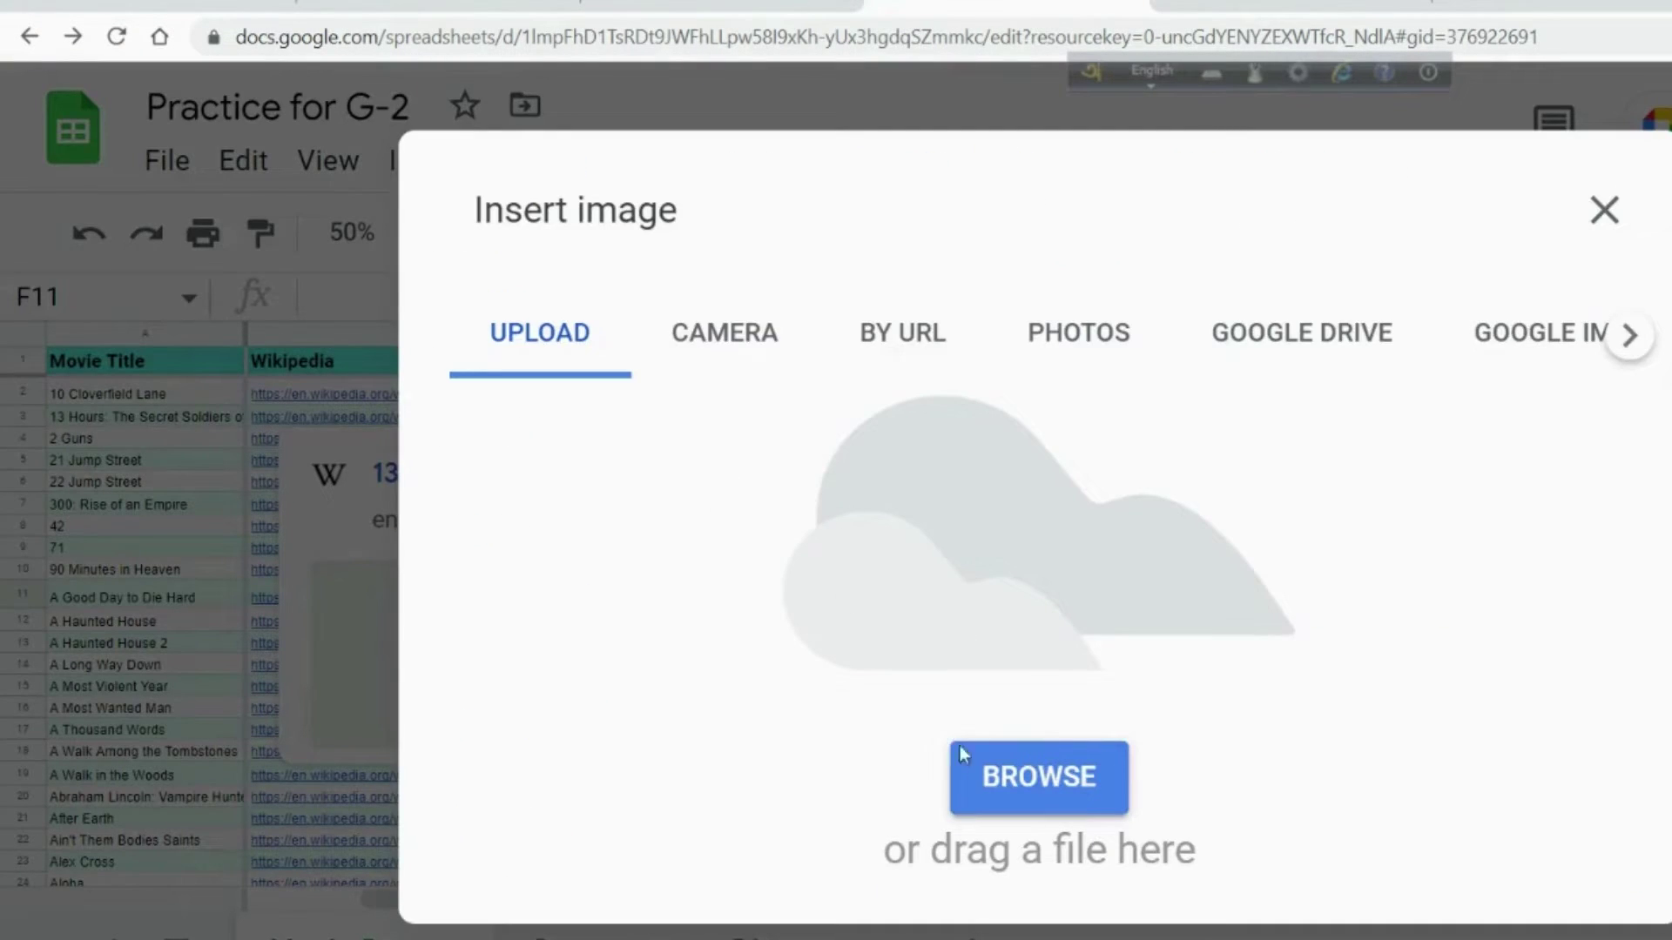
click(1008, 791)
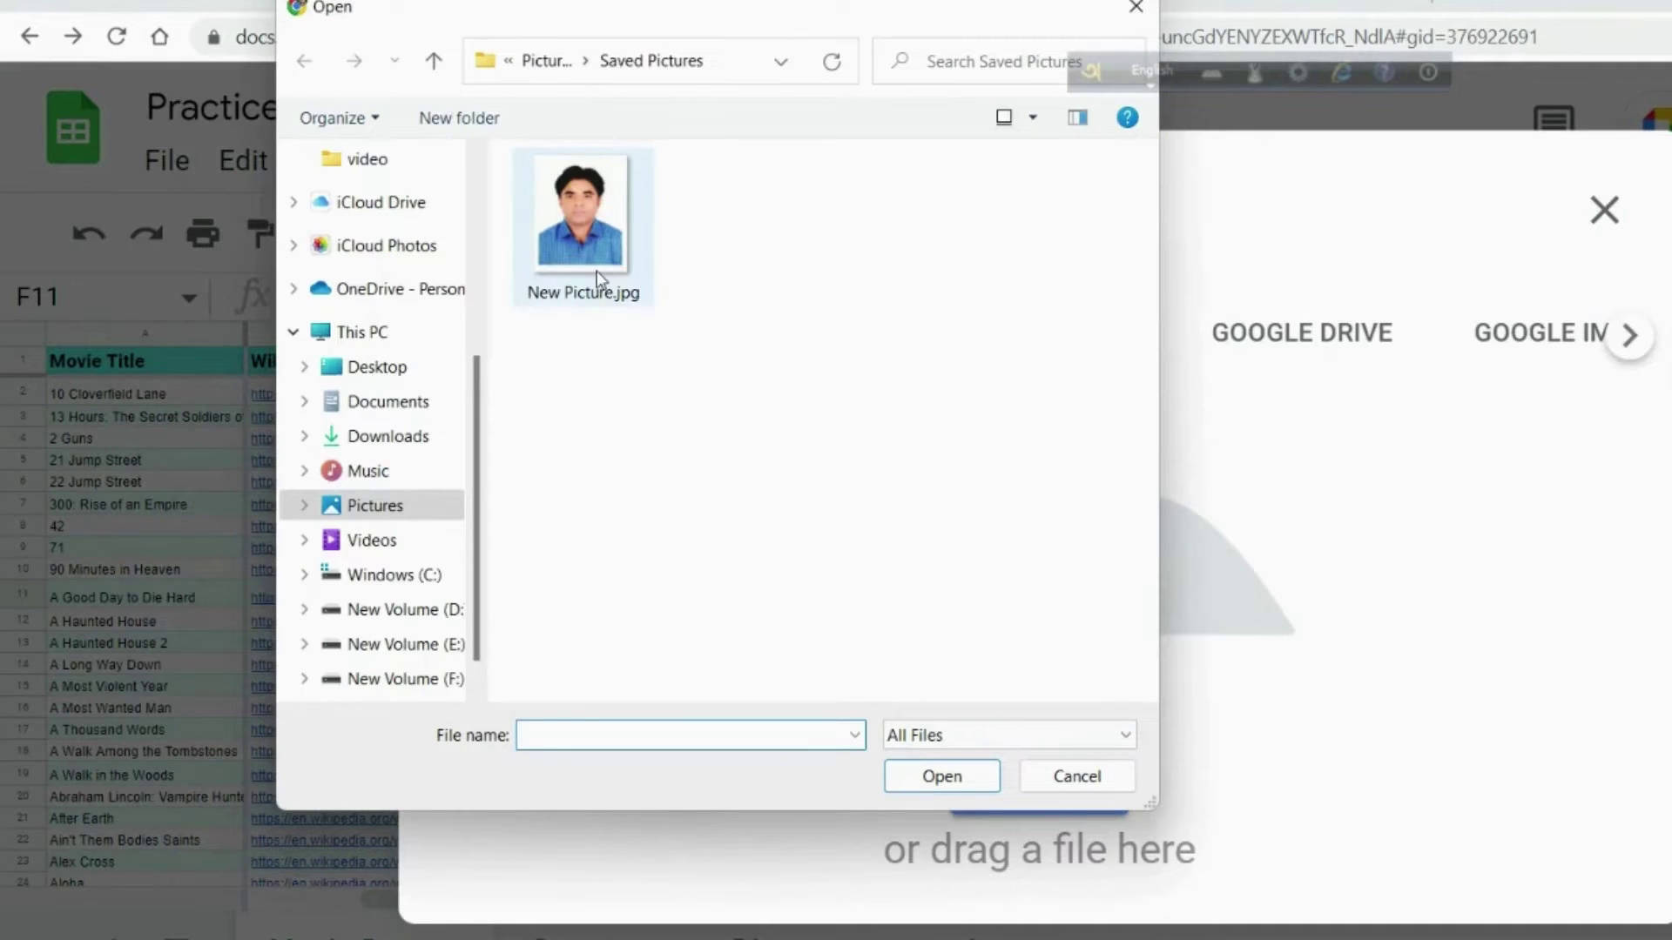
click(597, 269)
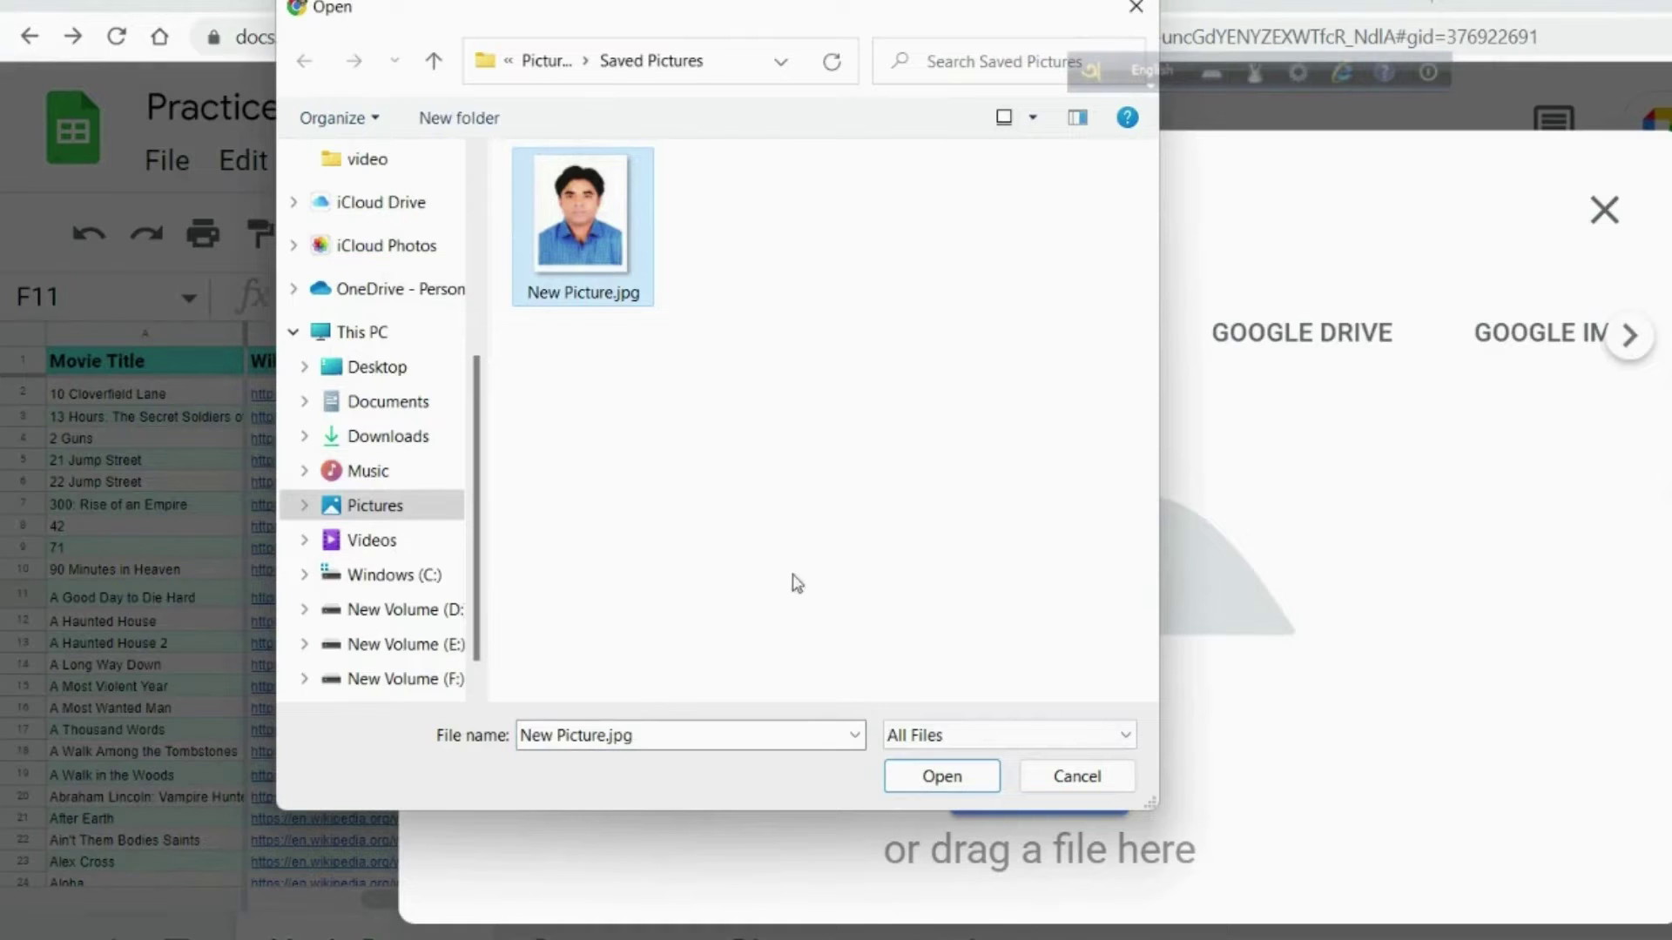
click(919, 784)
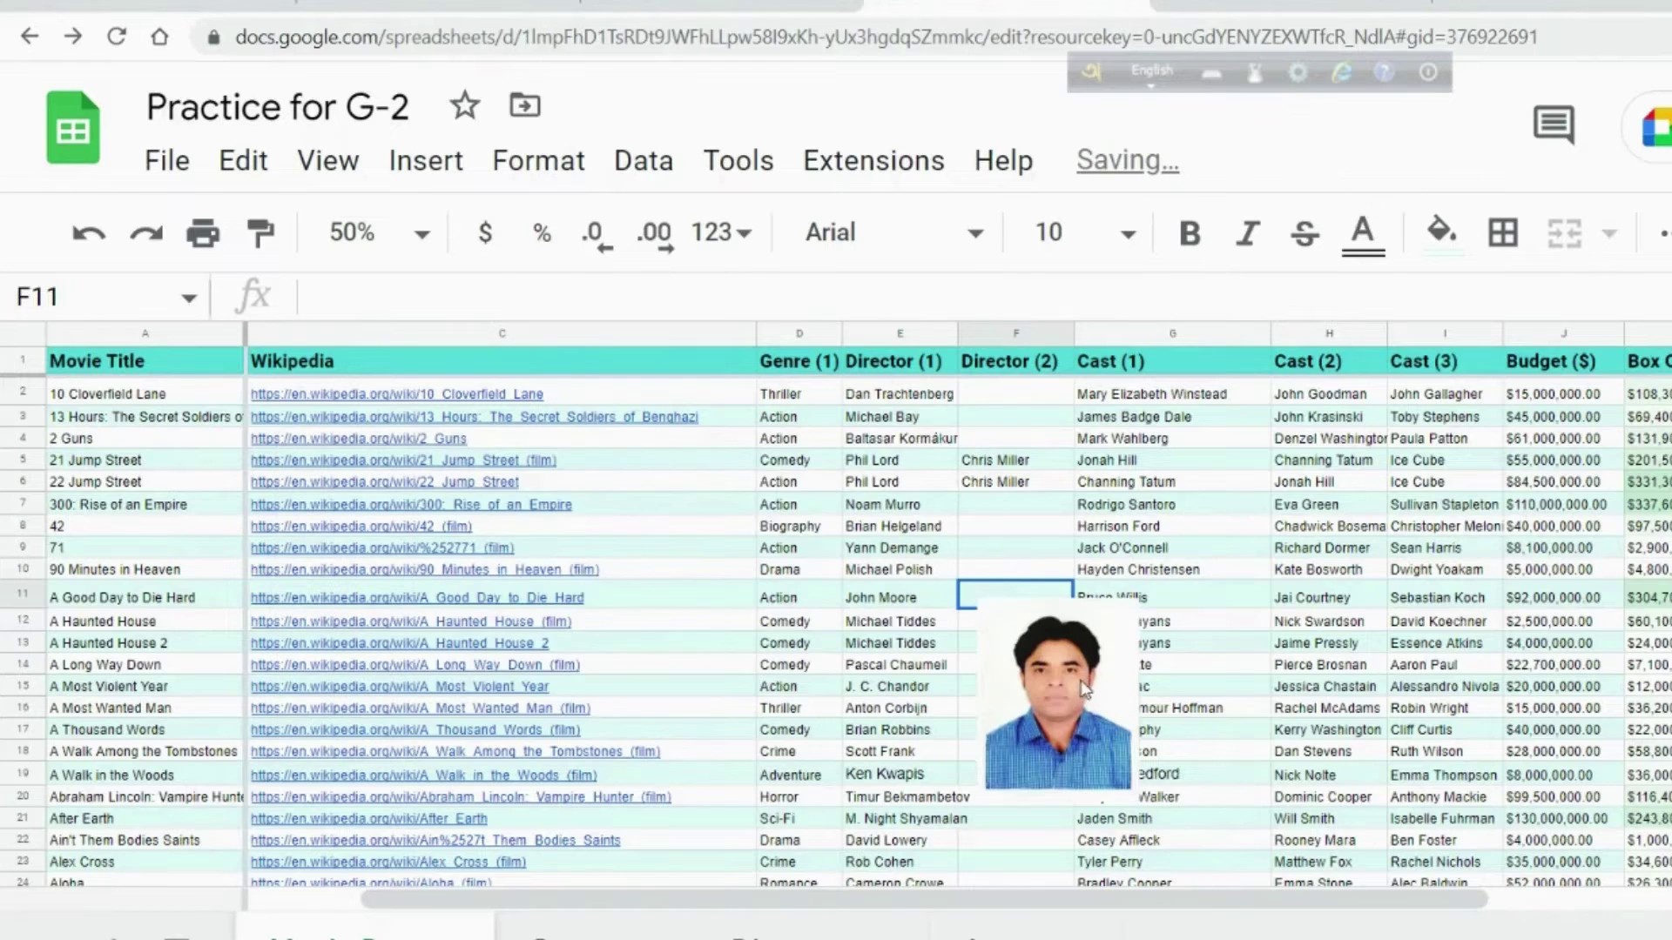
- Align the floating image with the corner of cell F11, then place it in the selected cell
click(1042, 672)
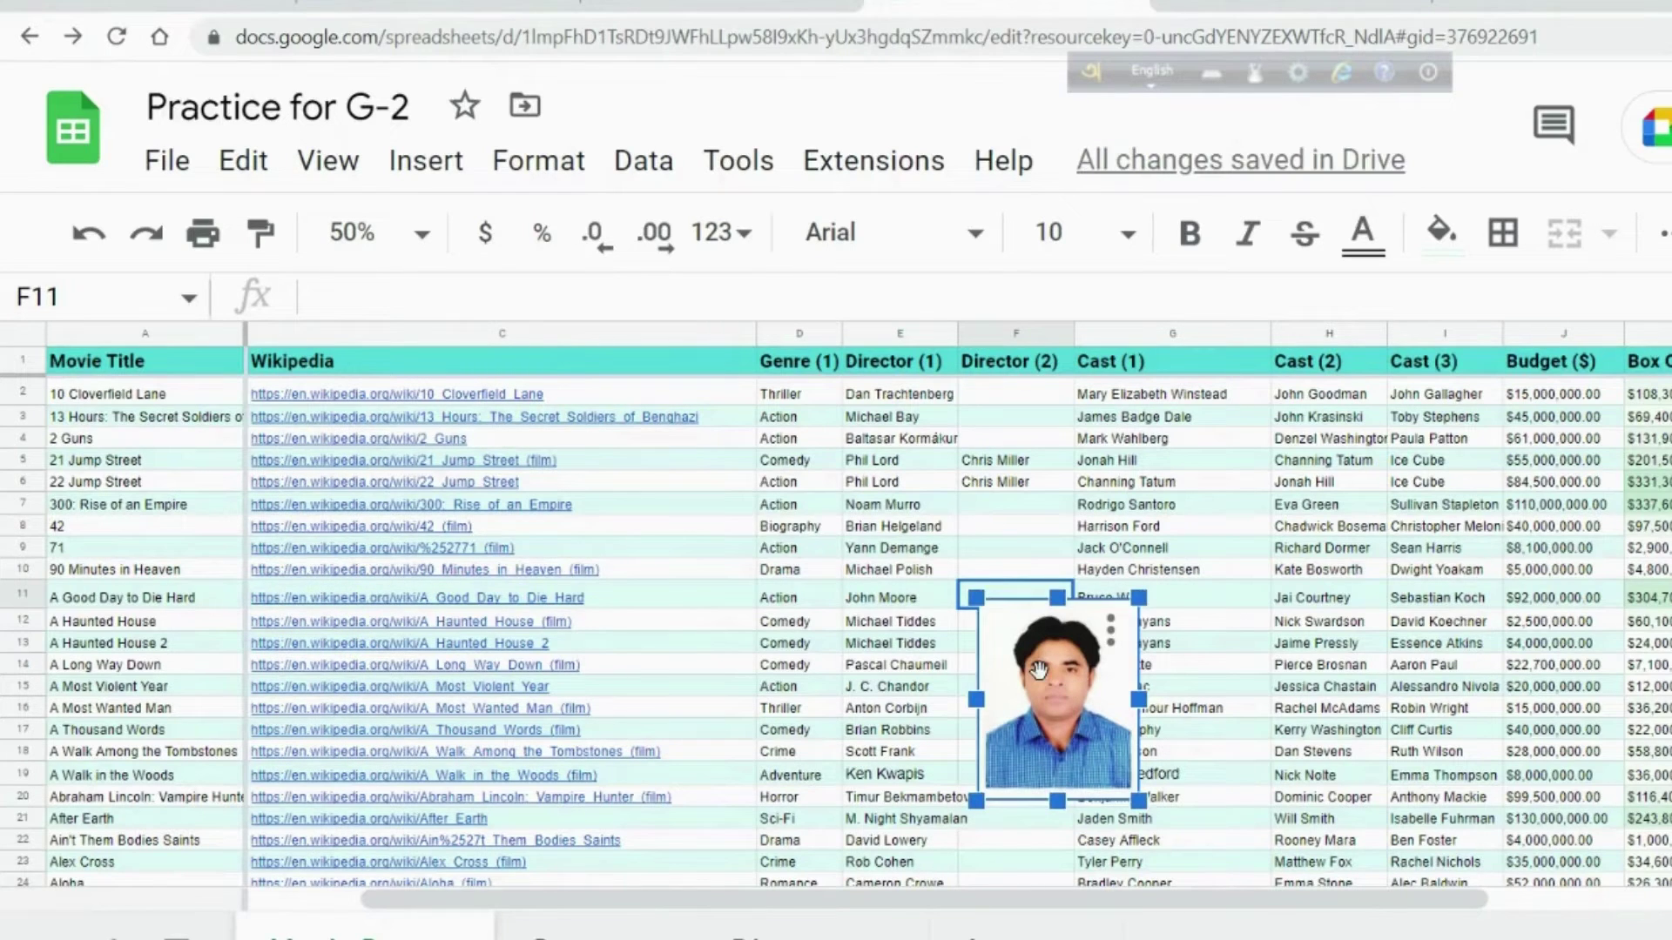
drag(1041, 672, 1039, 624)
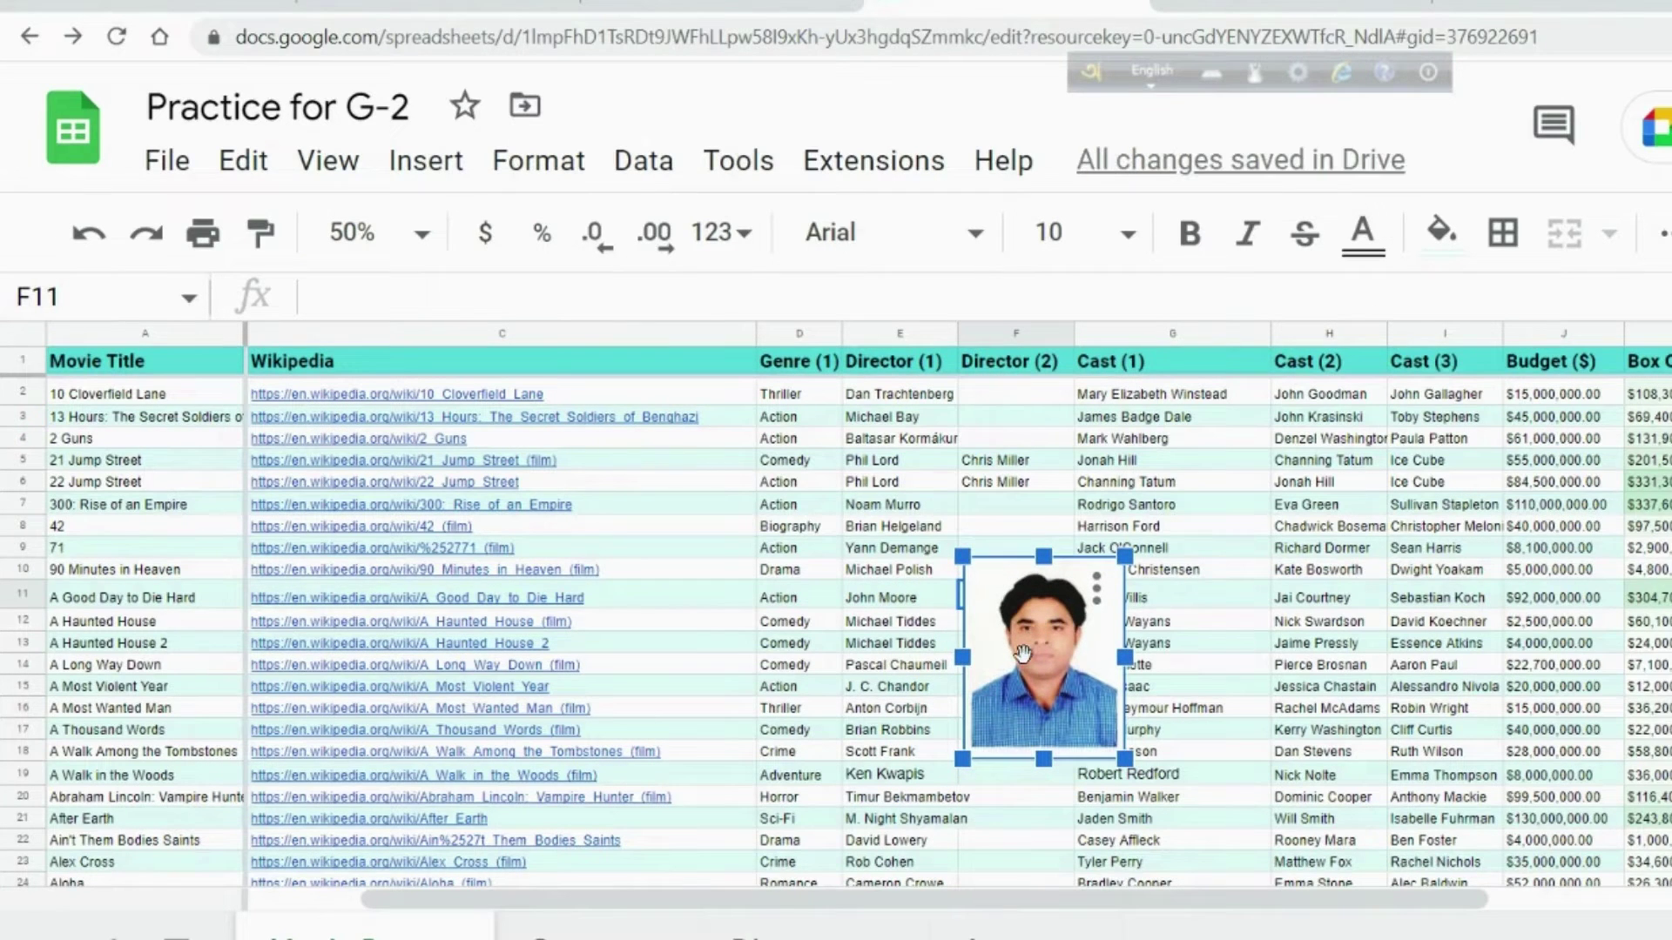
drag(1021, 655, 1015, 694)
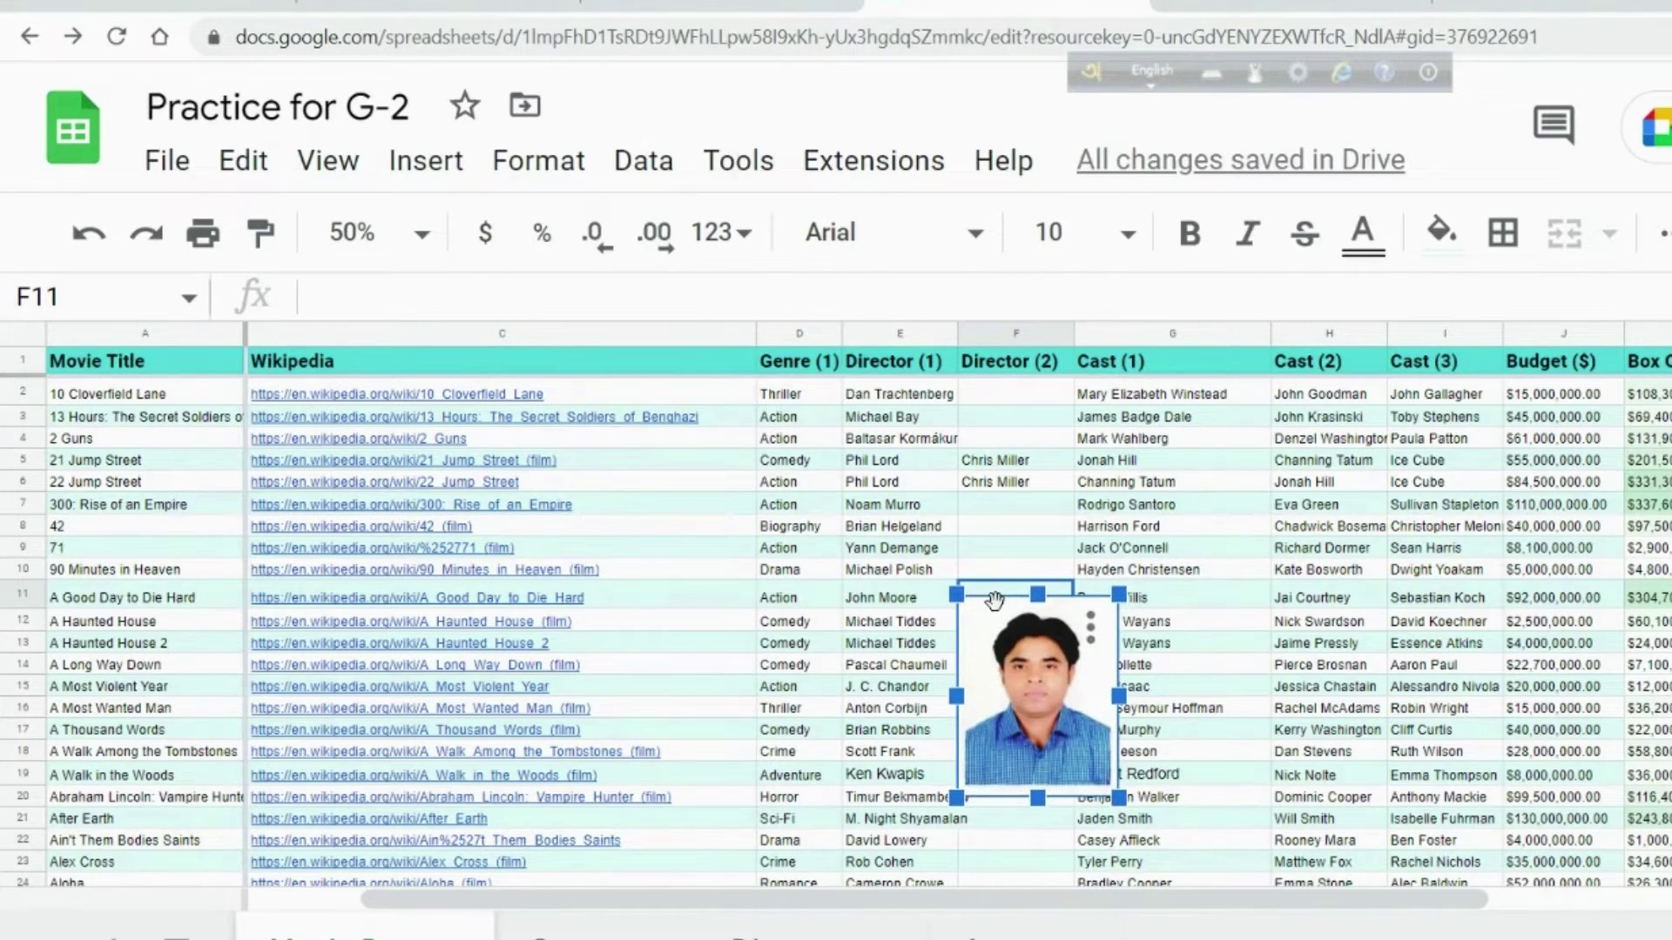
click(1089, 623)
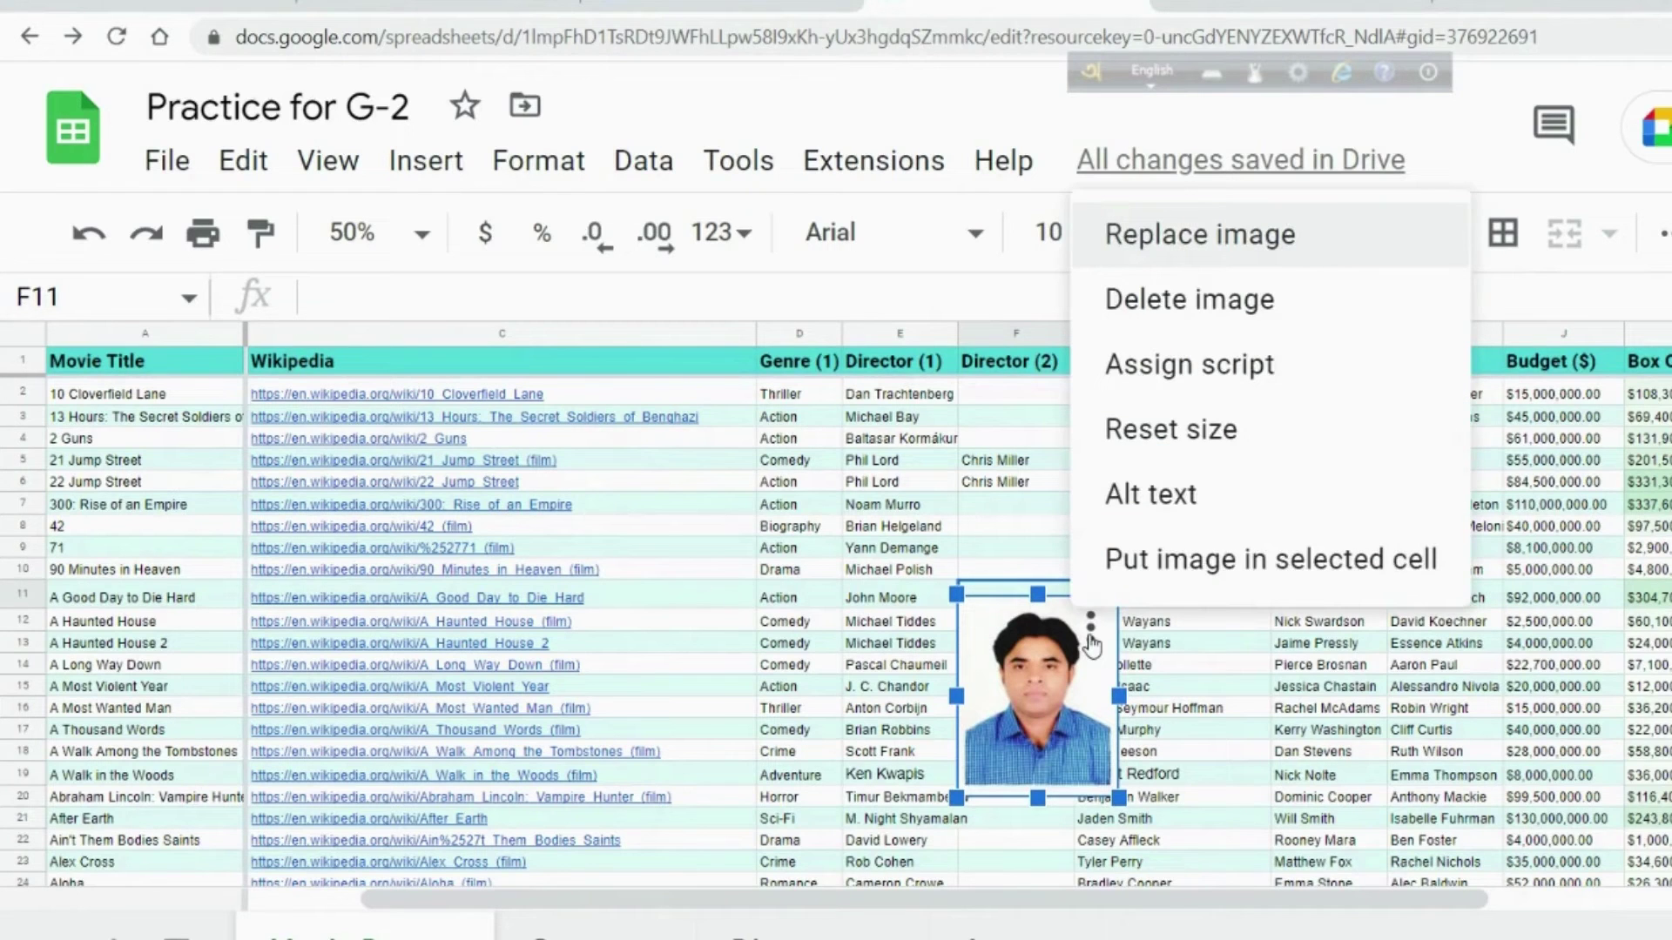
click(1130, 568)
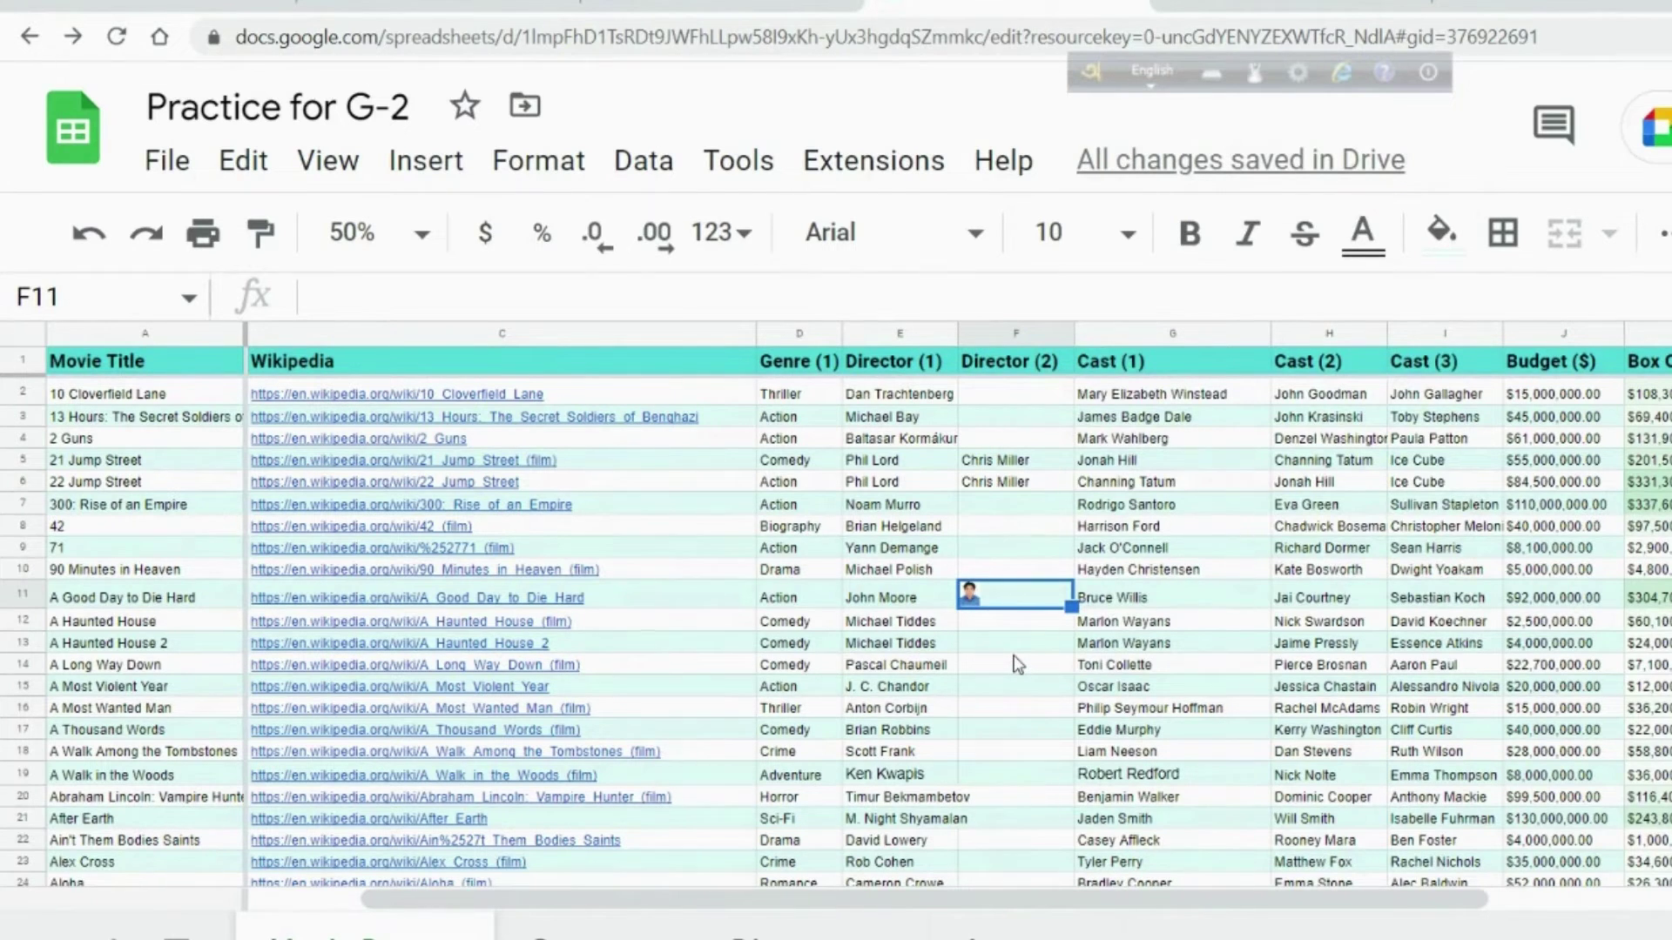
- Undo placing the image in cell F11 and delete the floating image
key(ctrl+z)
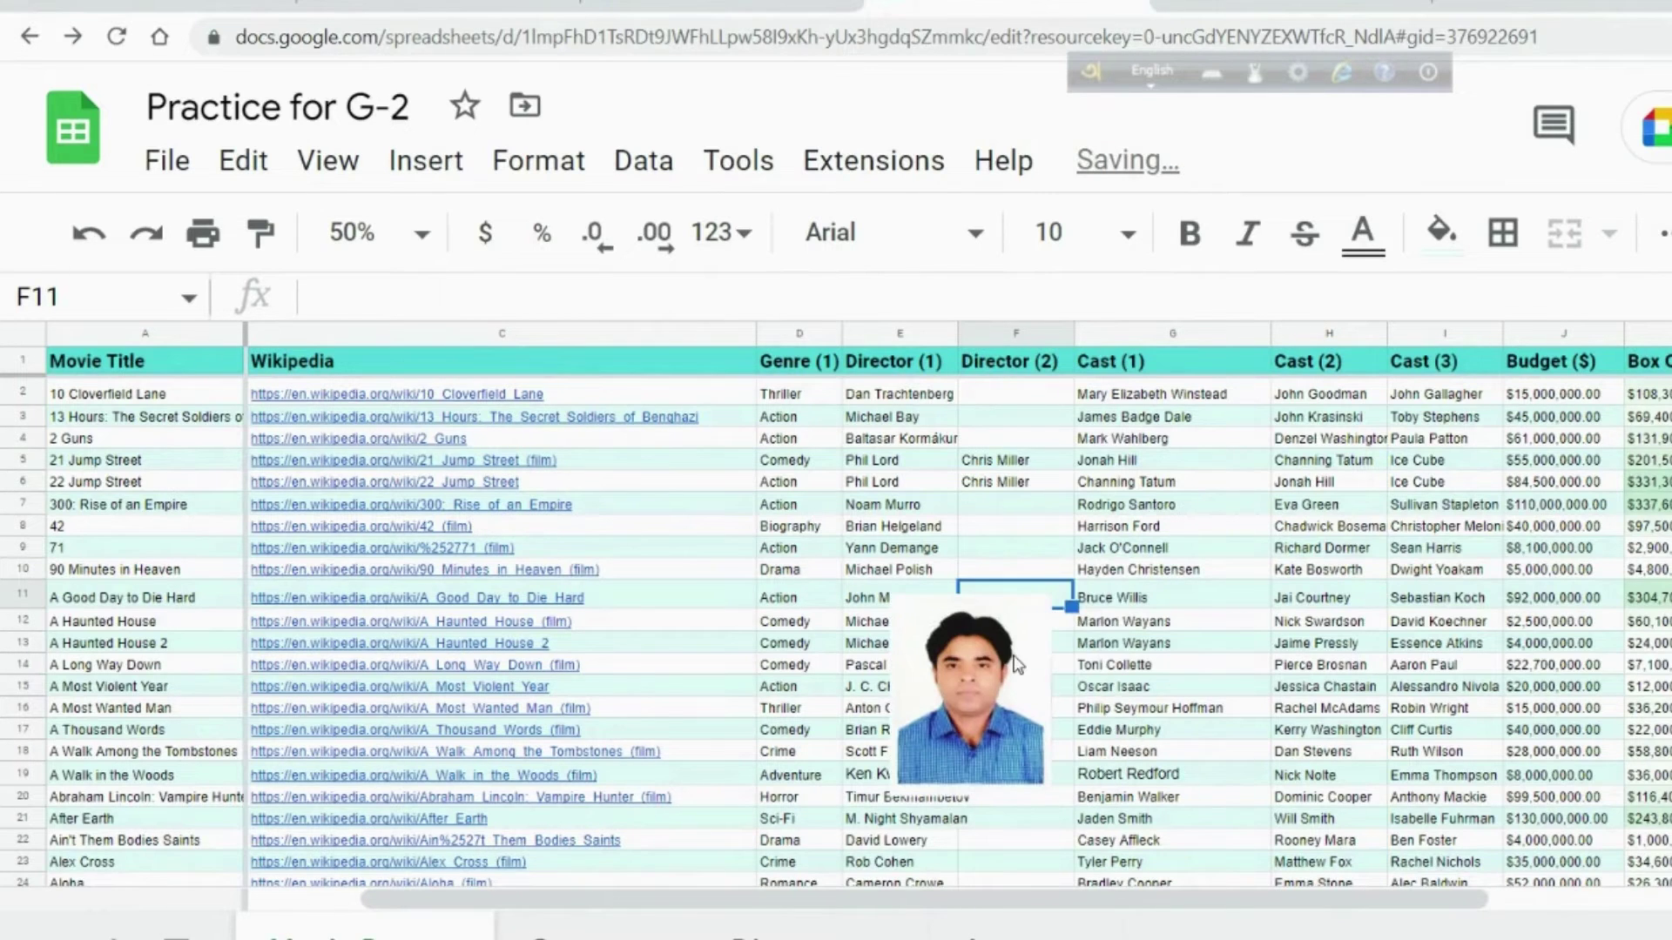
click(1022, 655)
key(Delete)
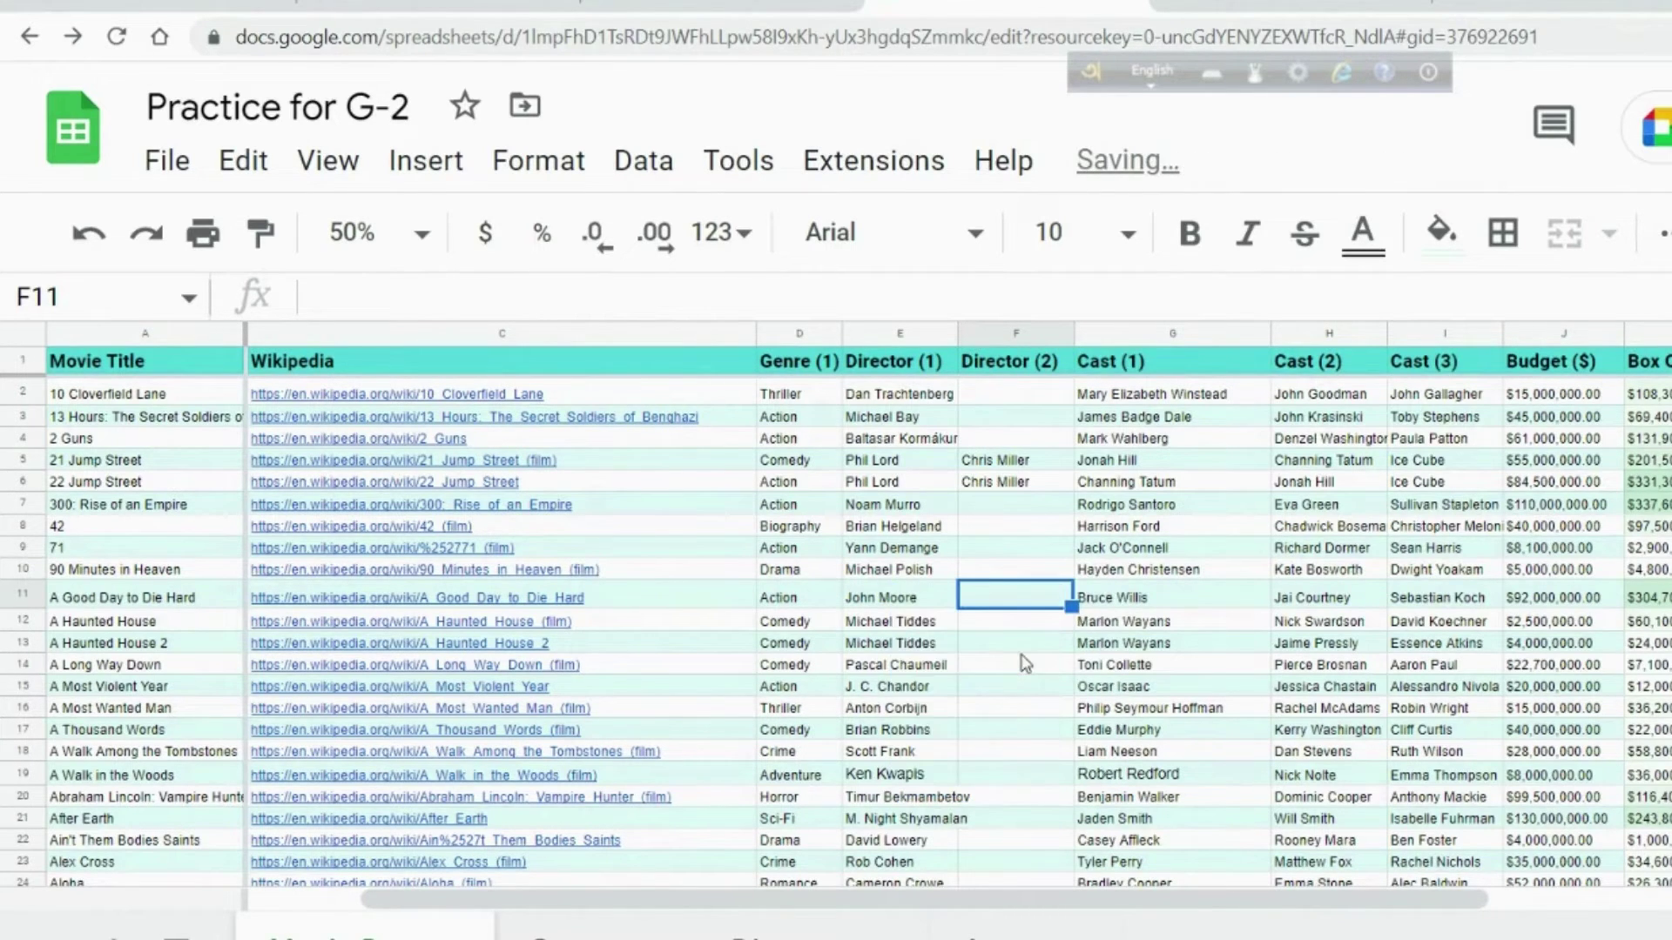
- Insert the image New Picture.jpg from Saved Pictures directly inside cell F11
click(411, 186)
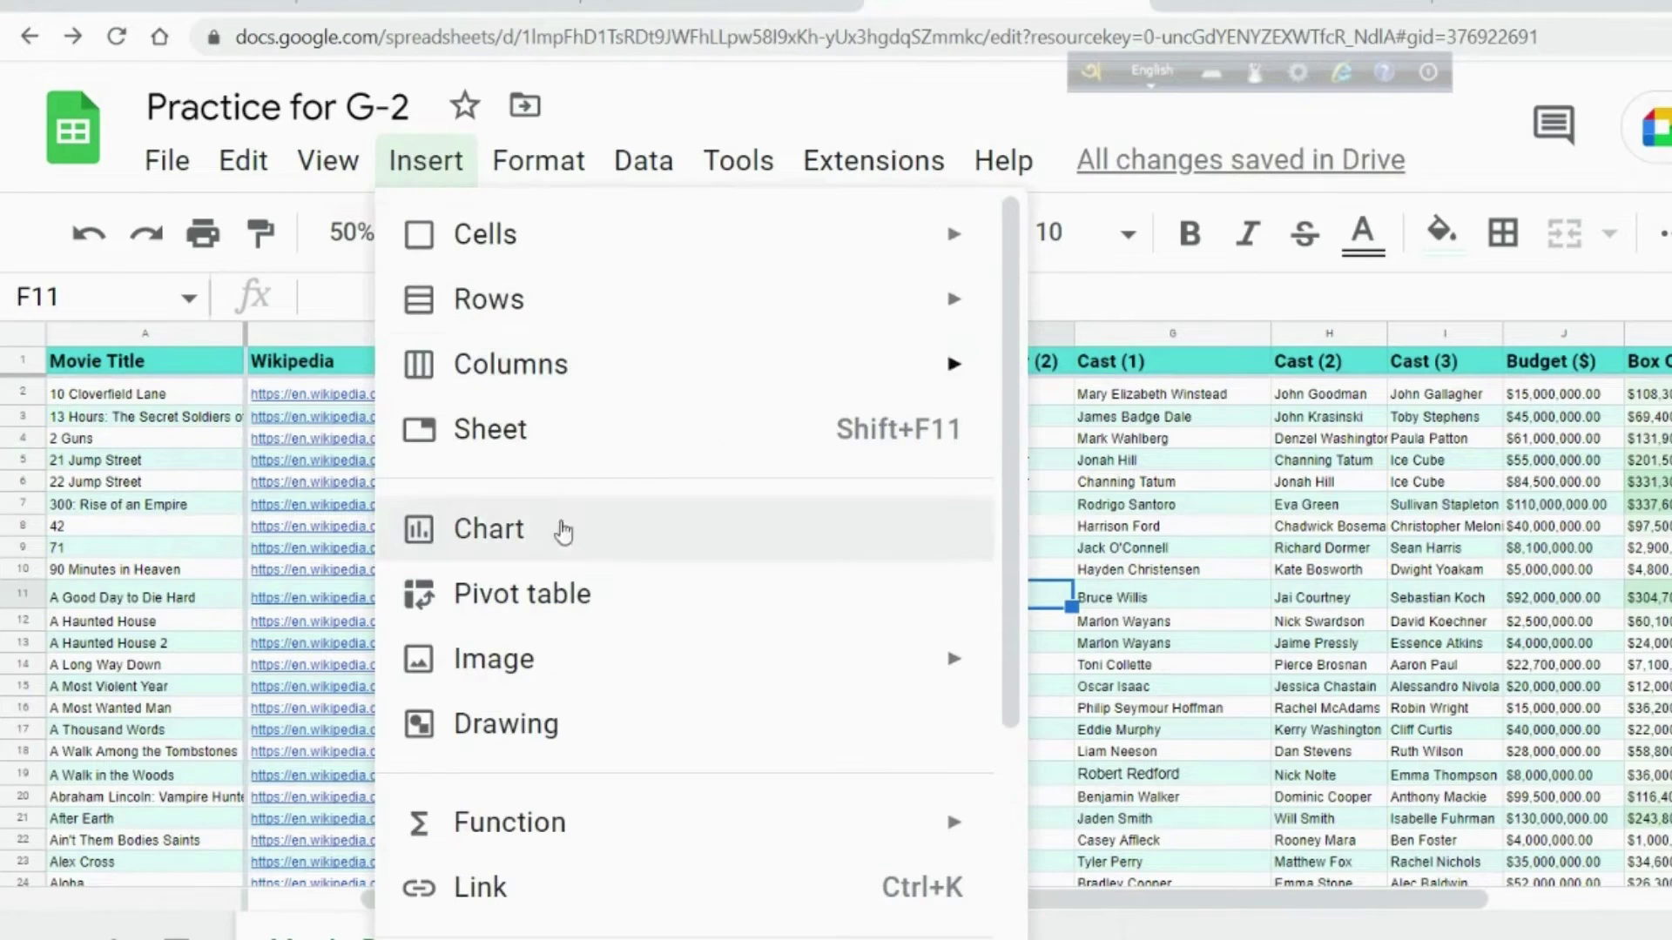
mouse_move(702, 676)
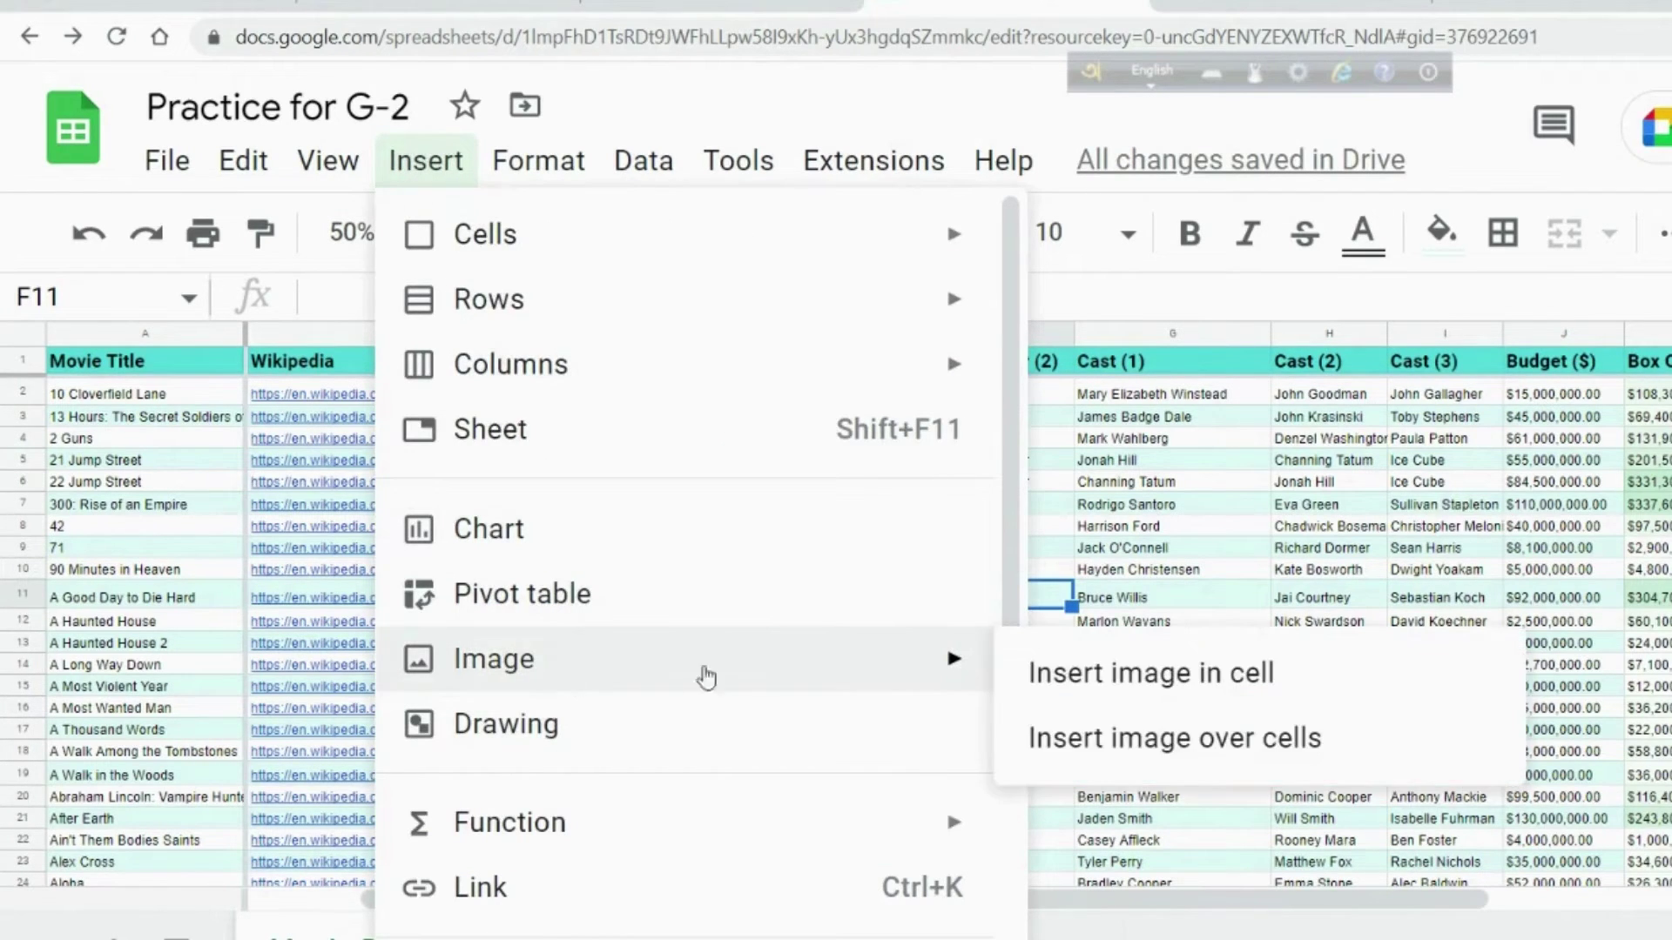
click(1102, 675)
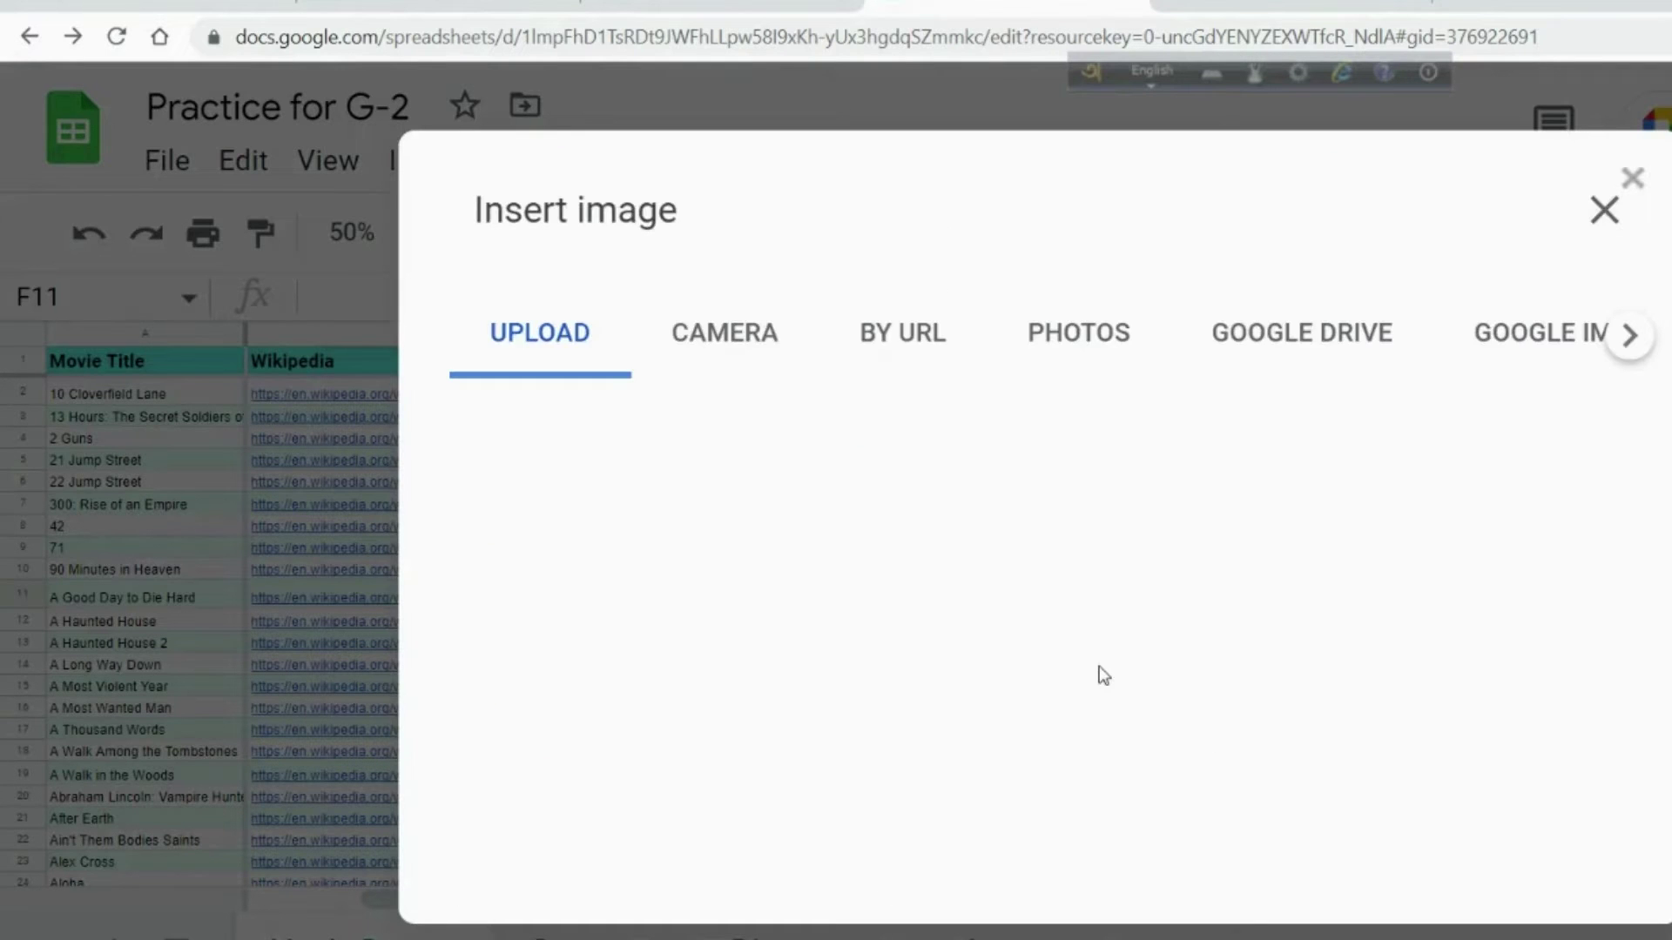
click(1056, 771)
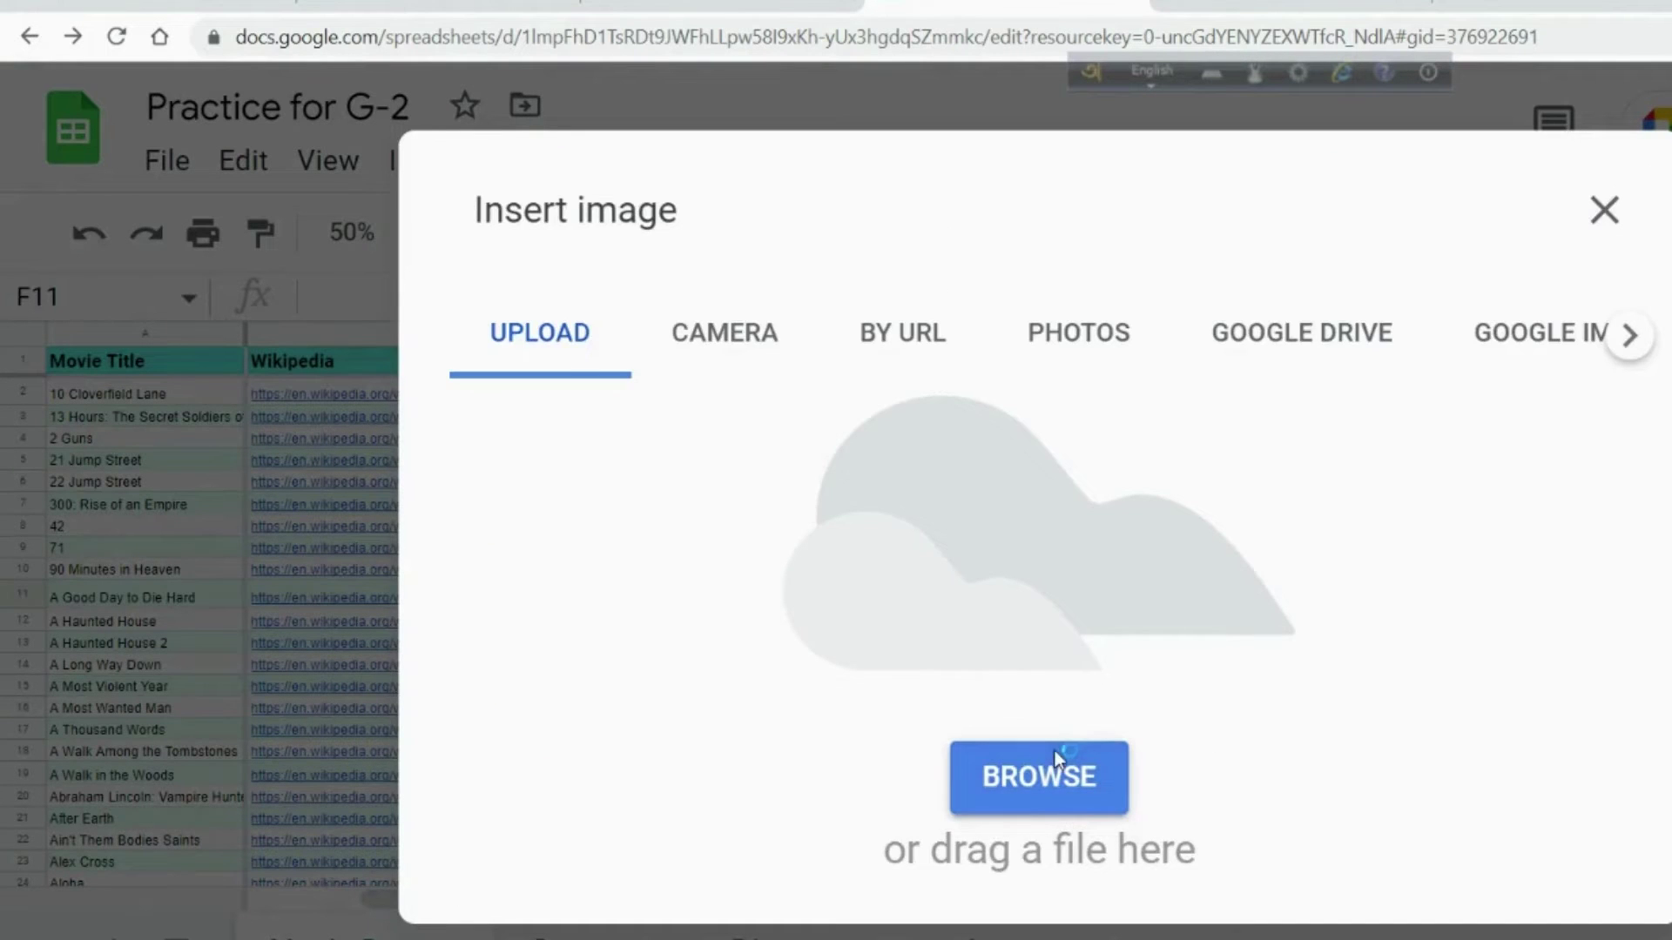
click(609, 279)
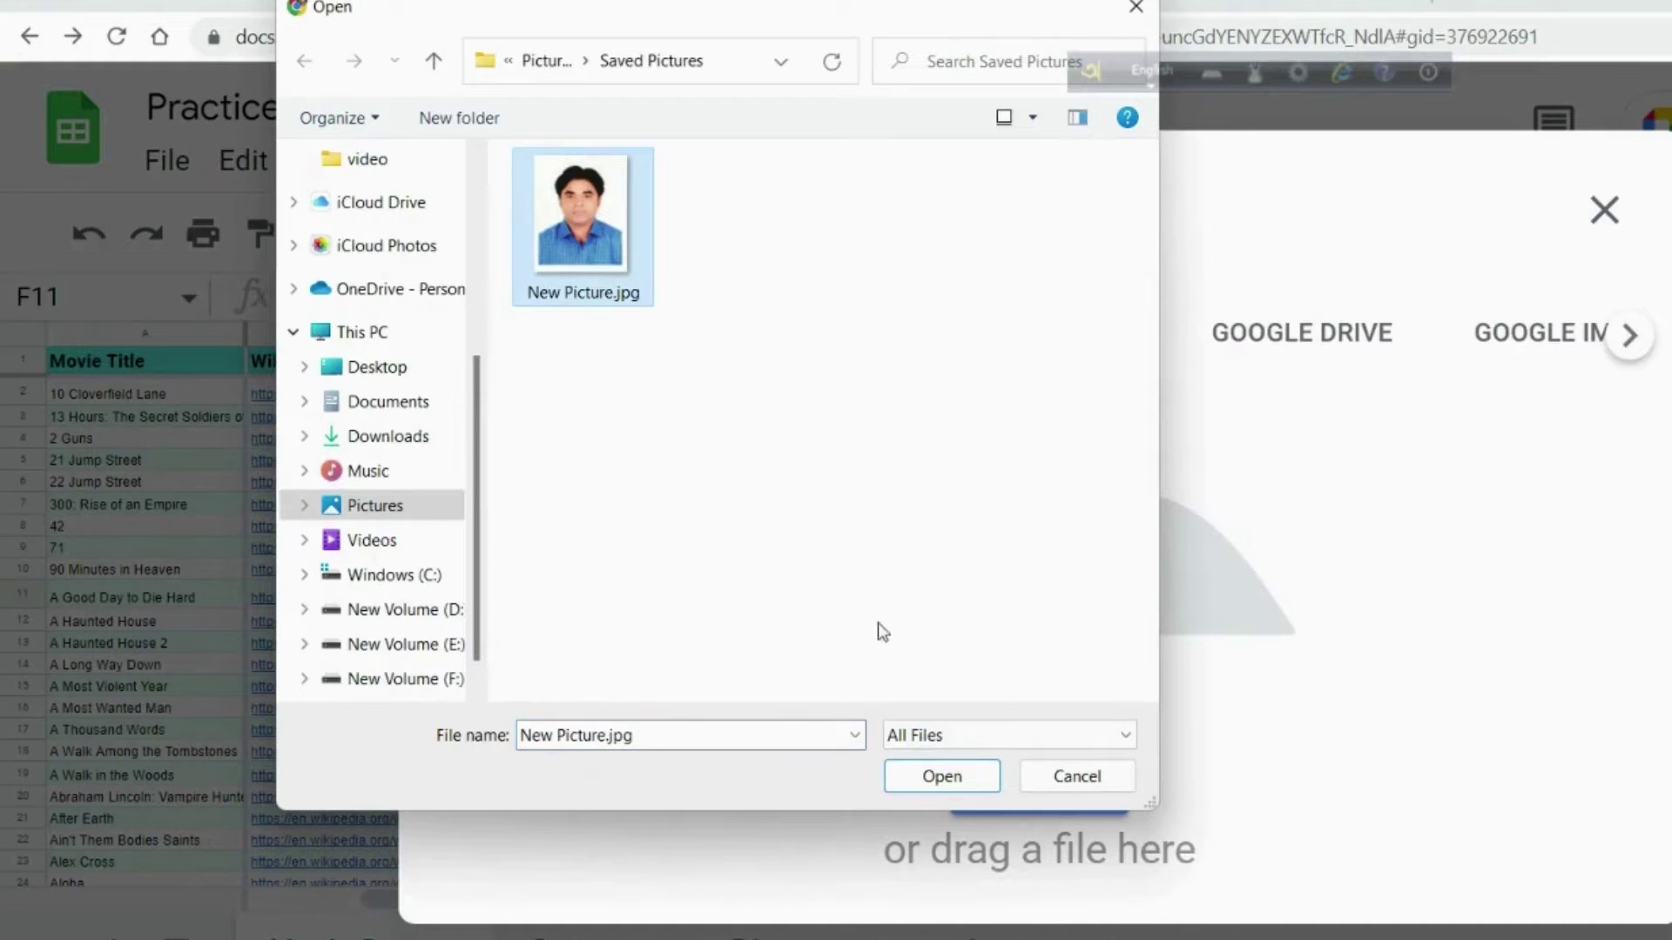
click(927, 776)
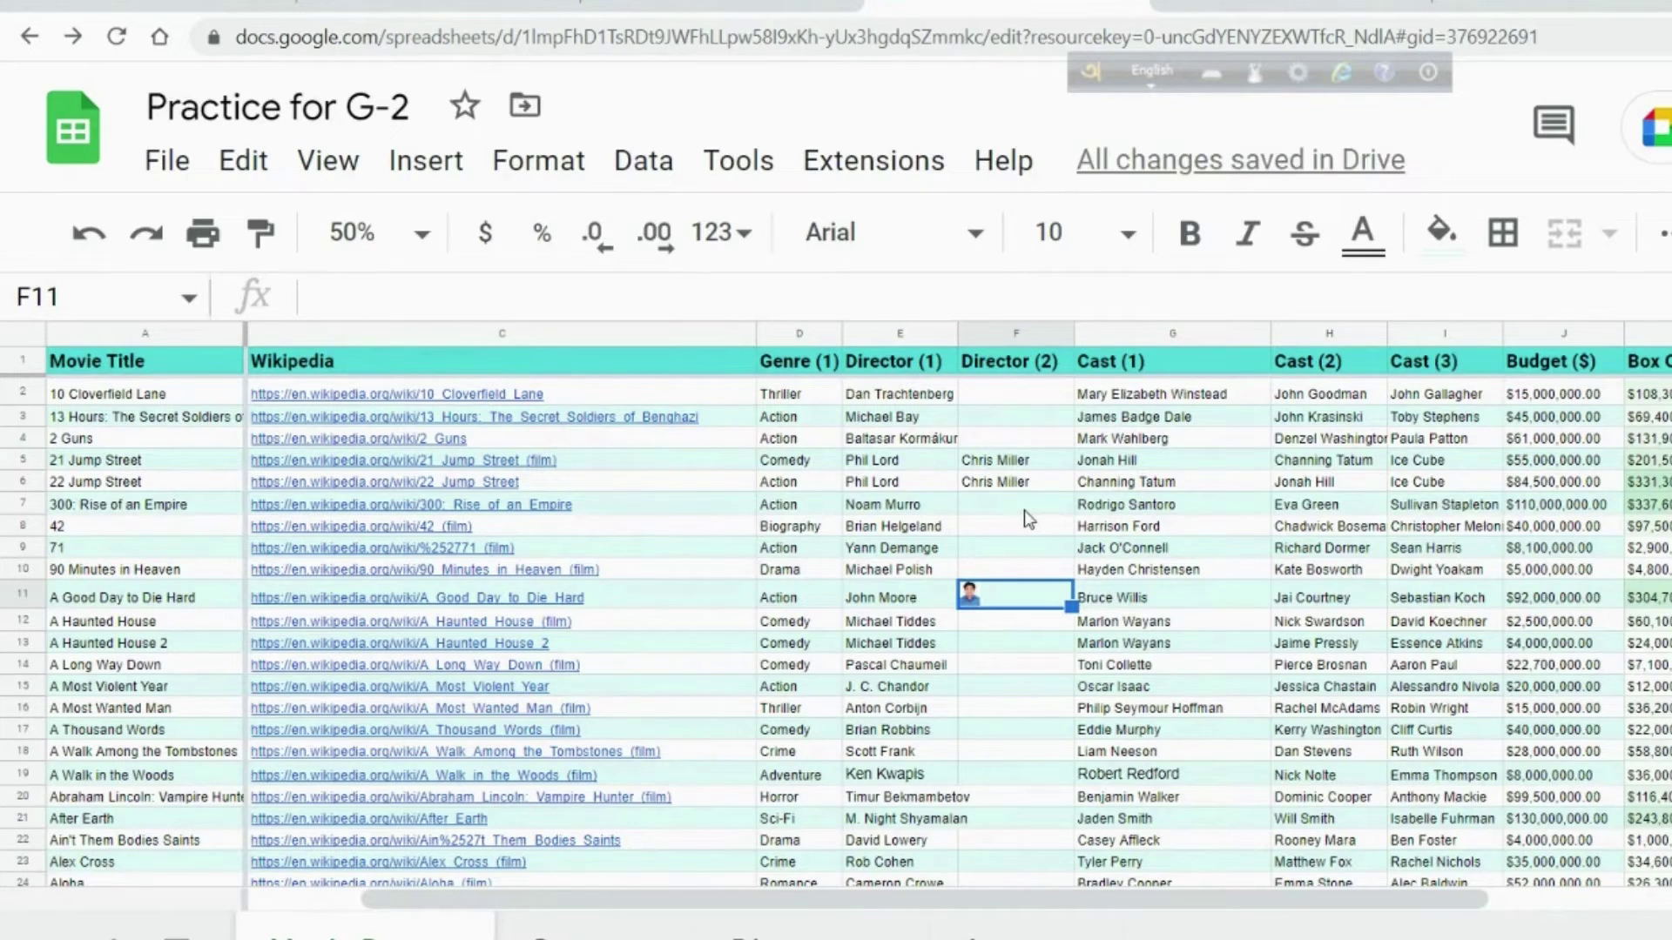
- Insert one blank column immediately after the Budget ($) column
key(ctrl+plus)
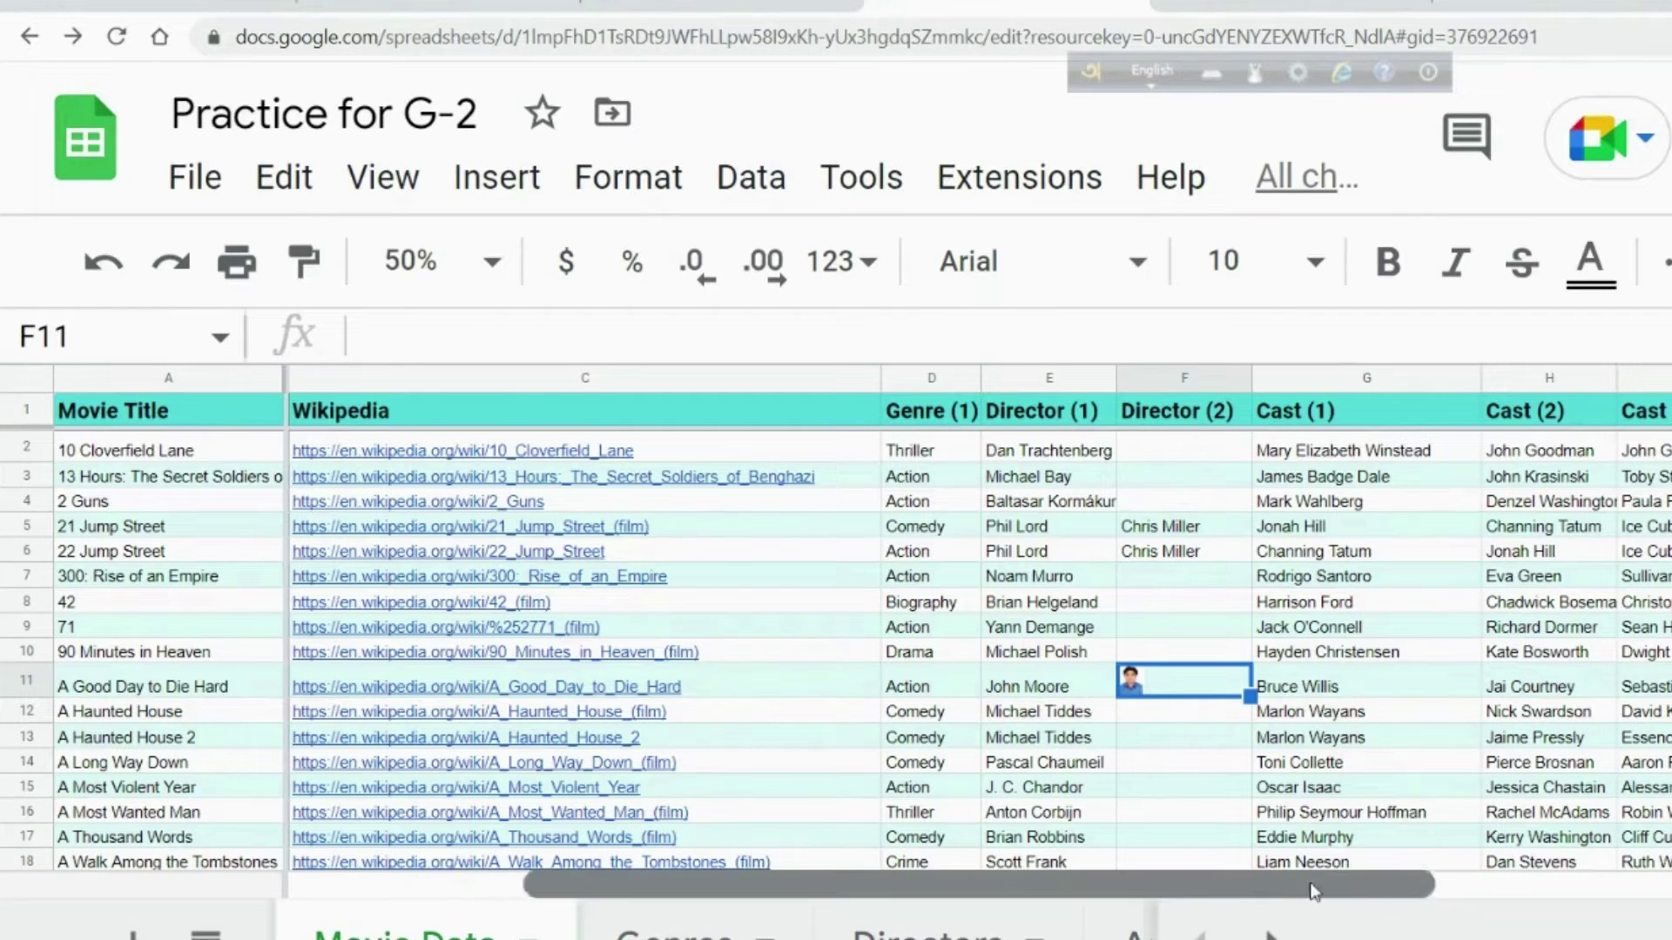
scroll(1309, 881, left, 3)
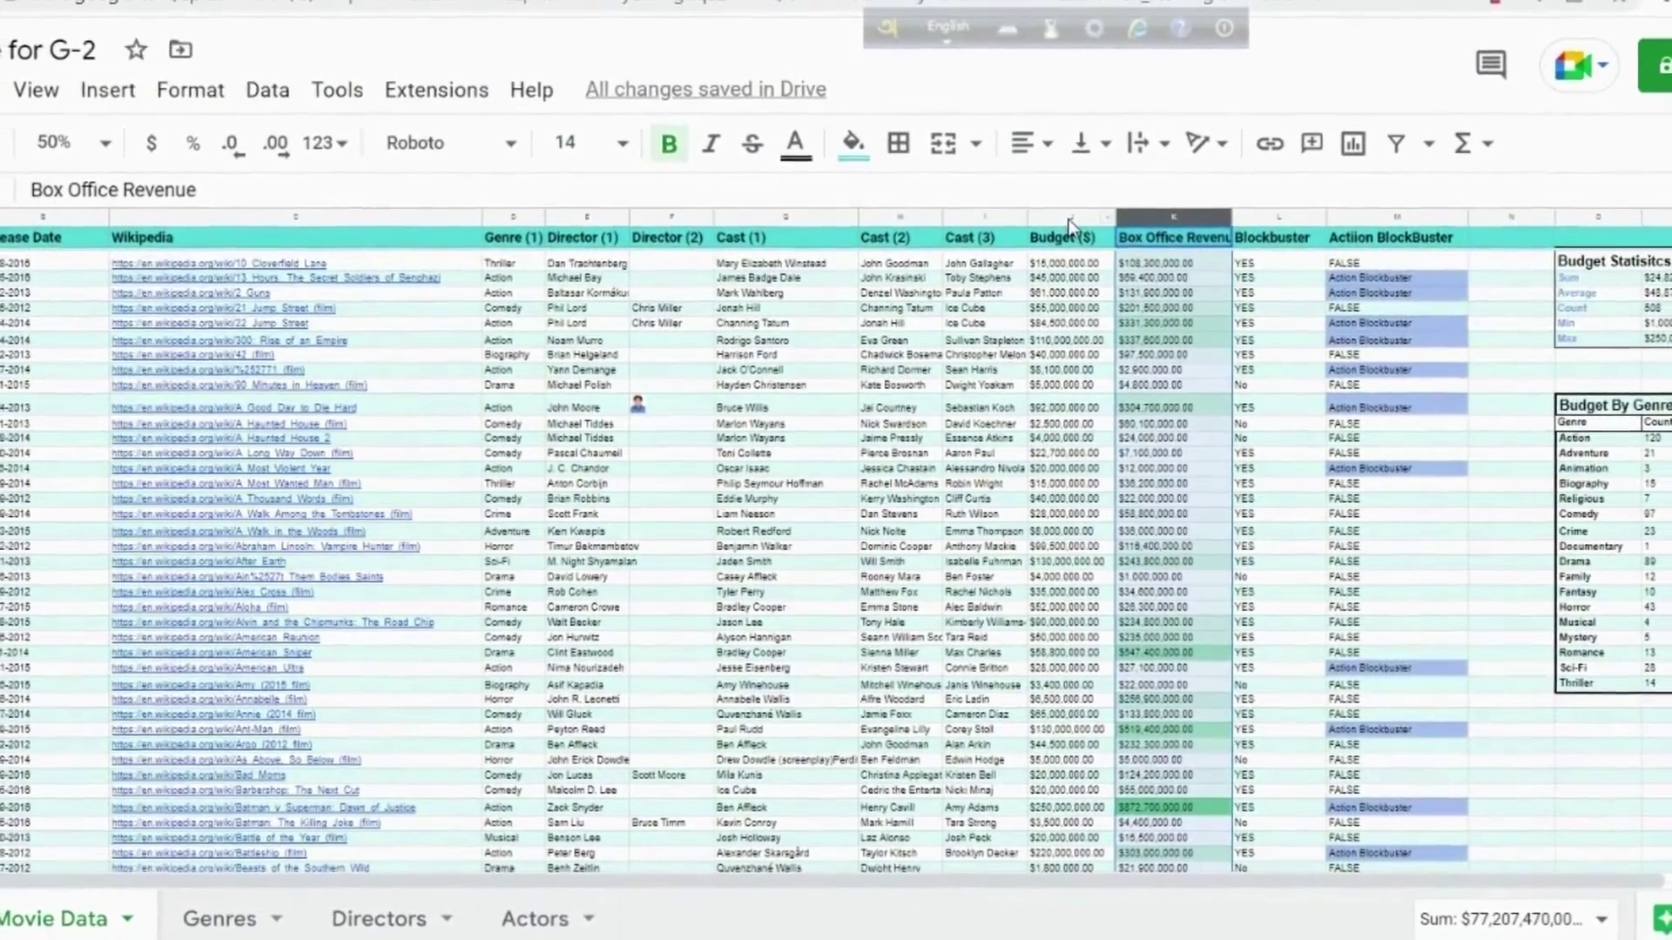
click(1066, 217)
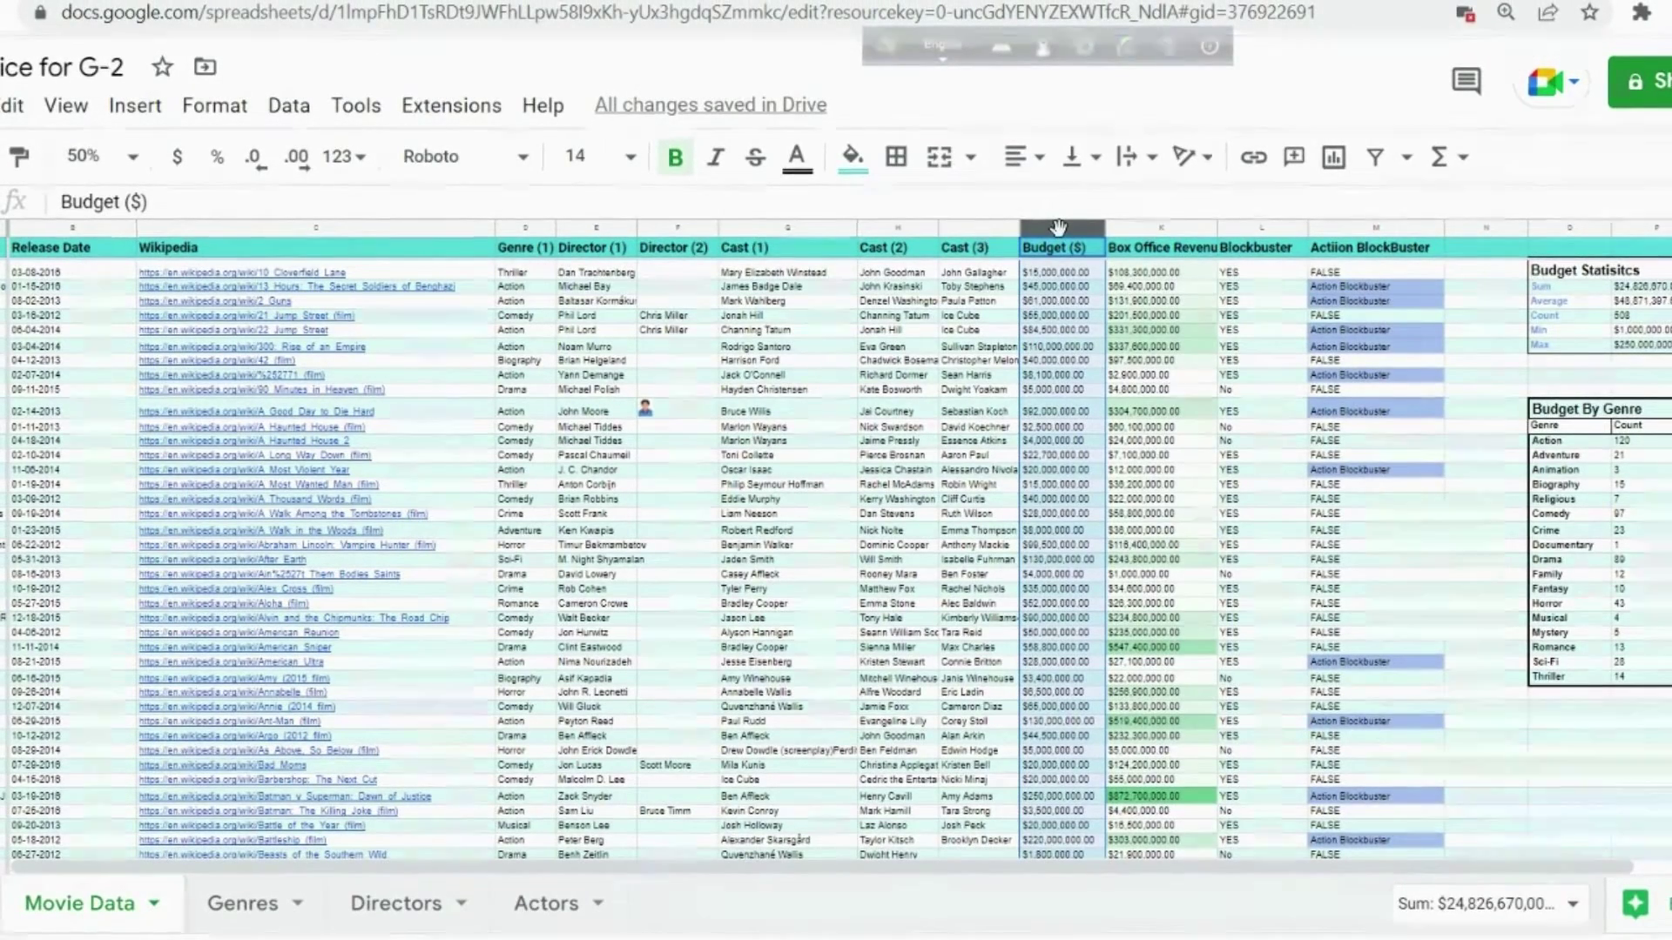
right_click(1057, 228)
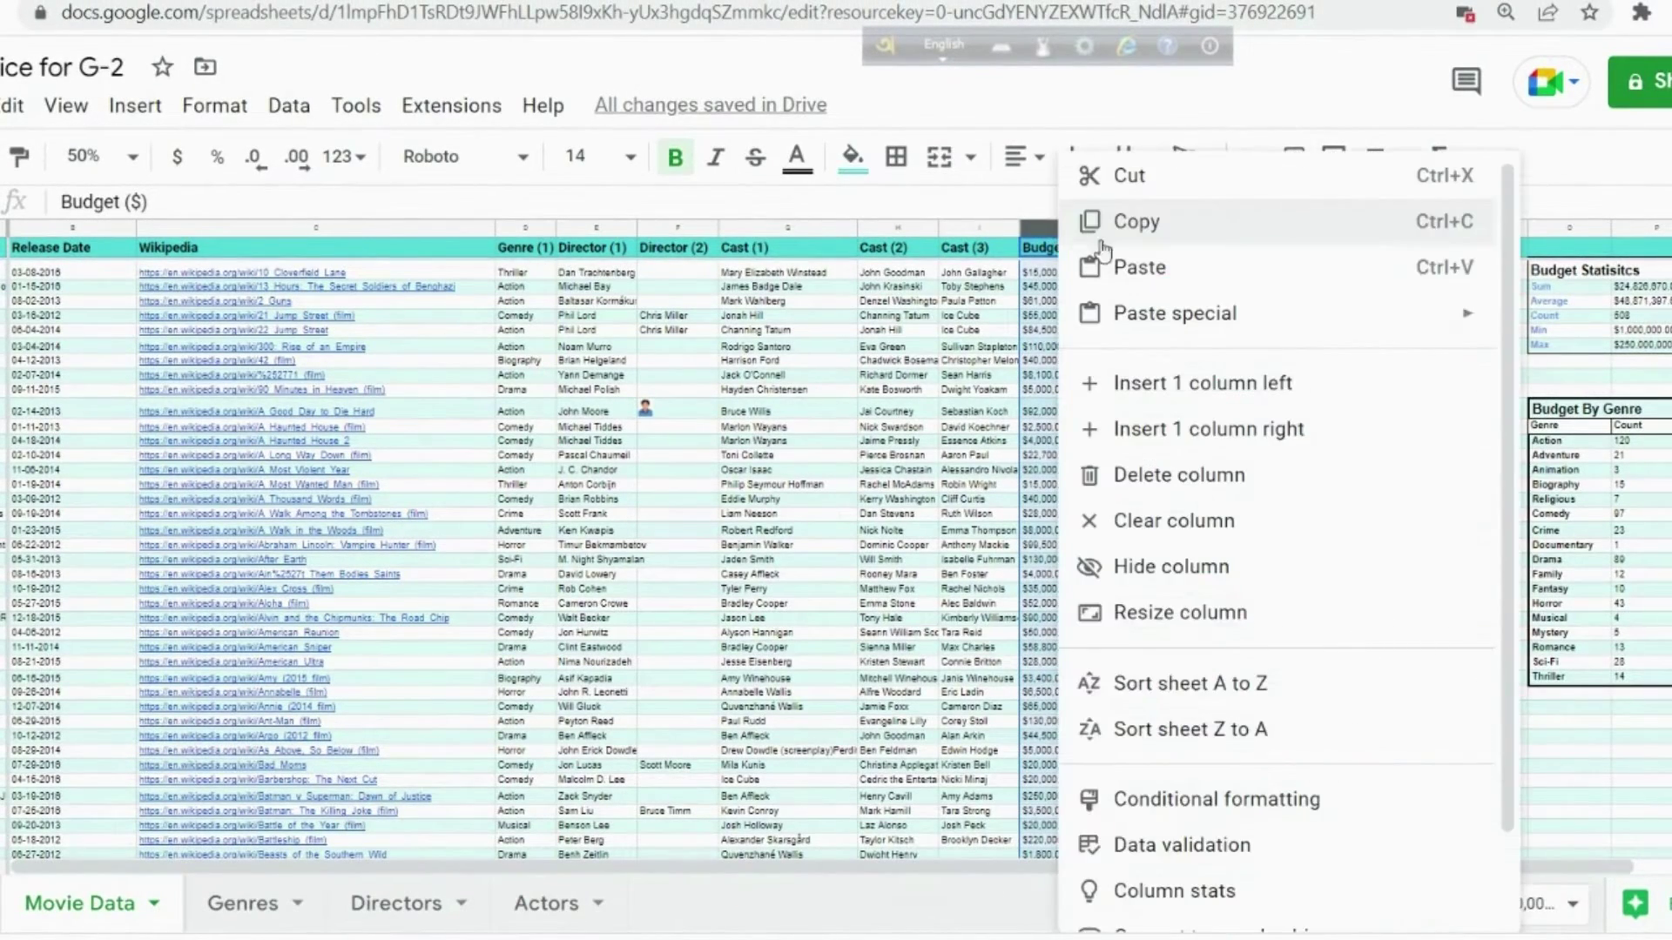
click(1169, 431)
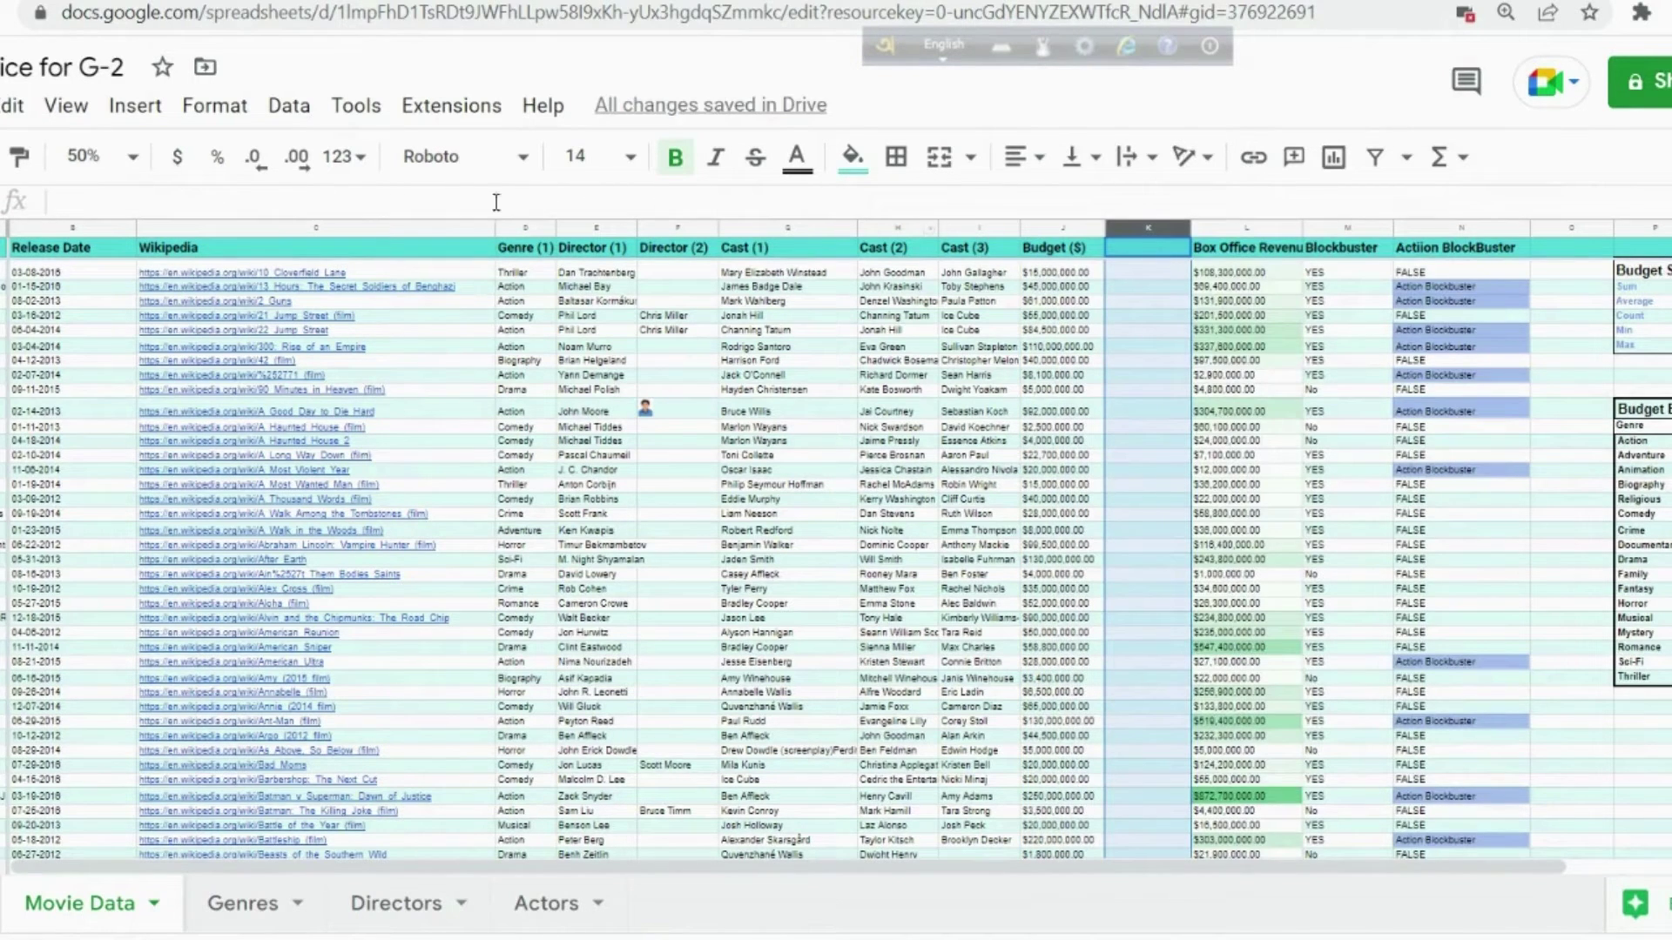
- Fill the new blank column between Budget ($) and Box Office Revenue with checkboxes
click(150, 111)
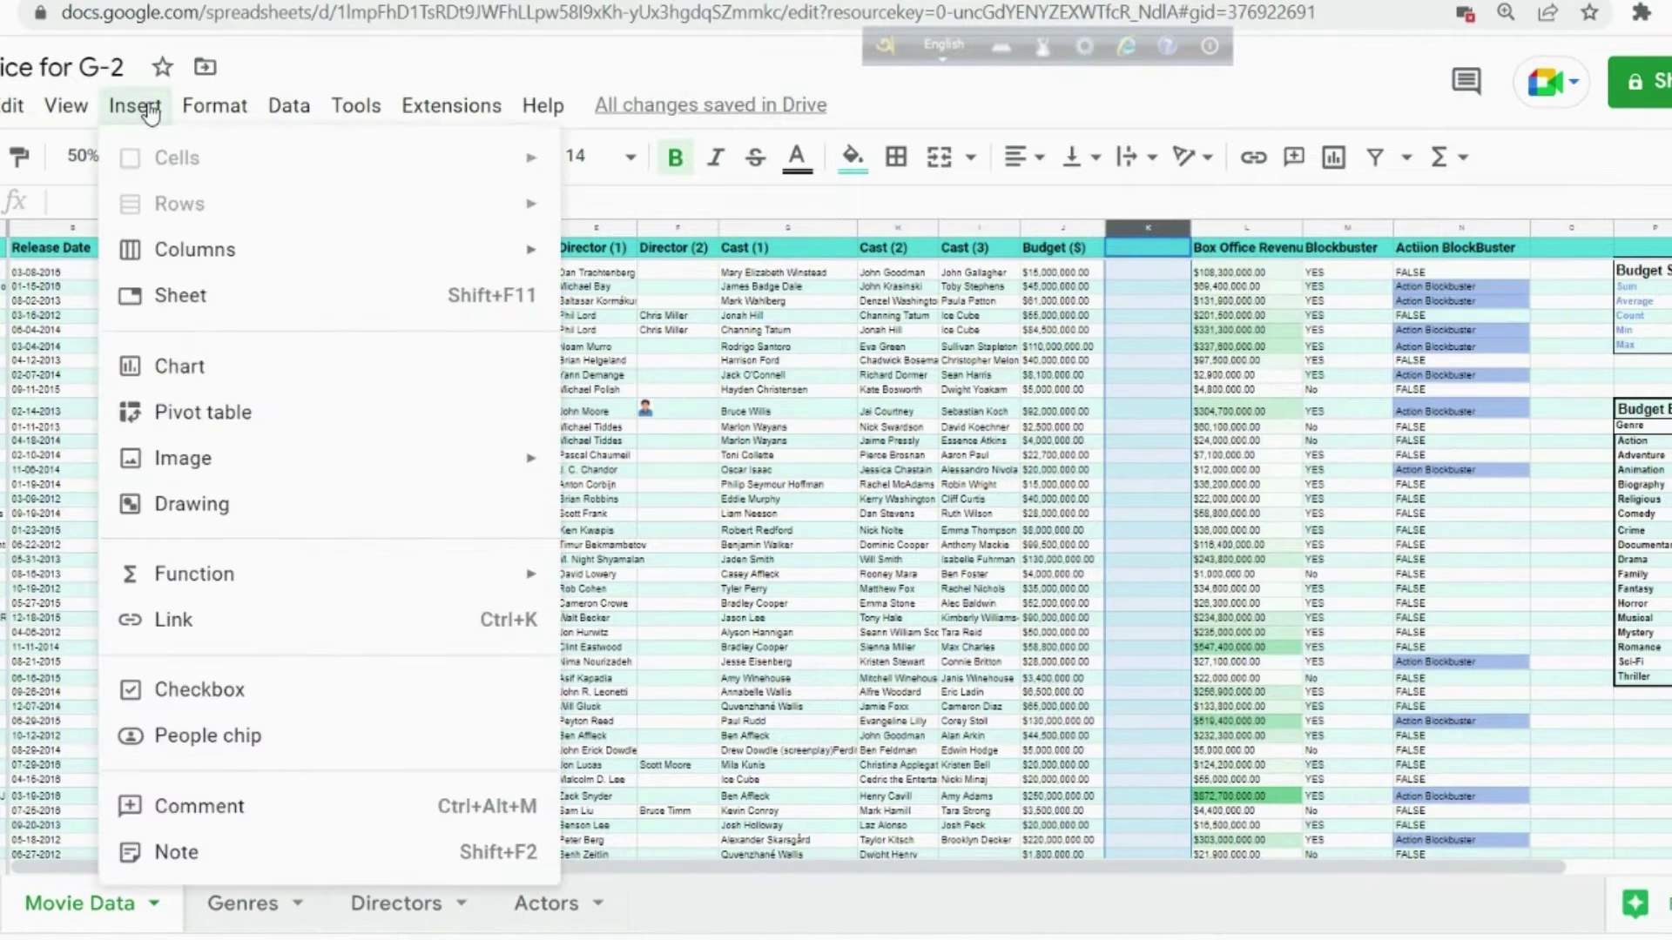
mouse_move(279, 443)
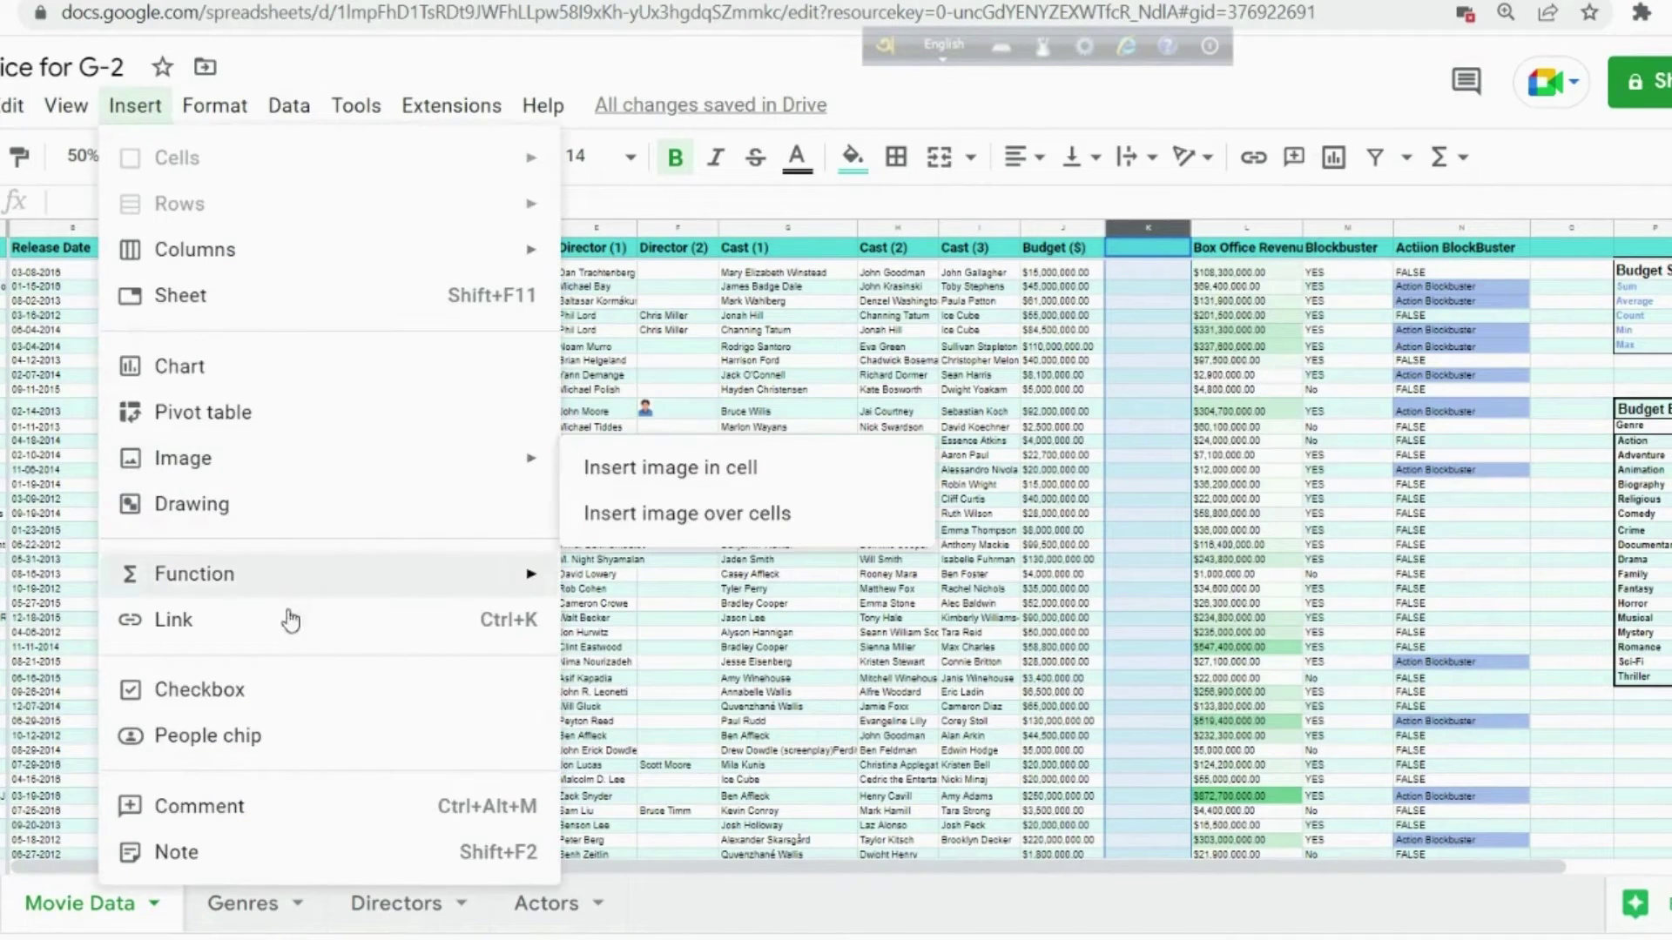
click(289, 690)
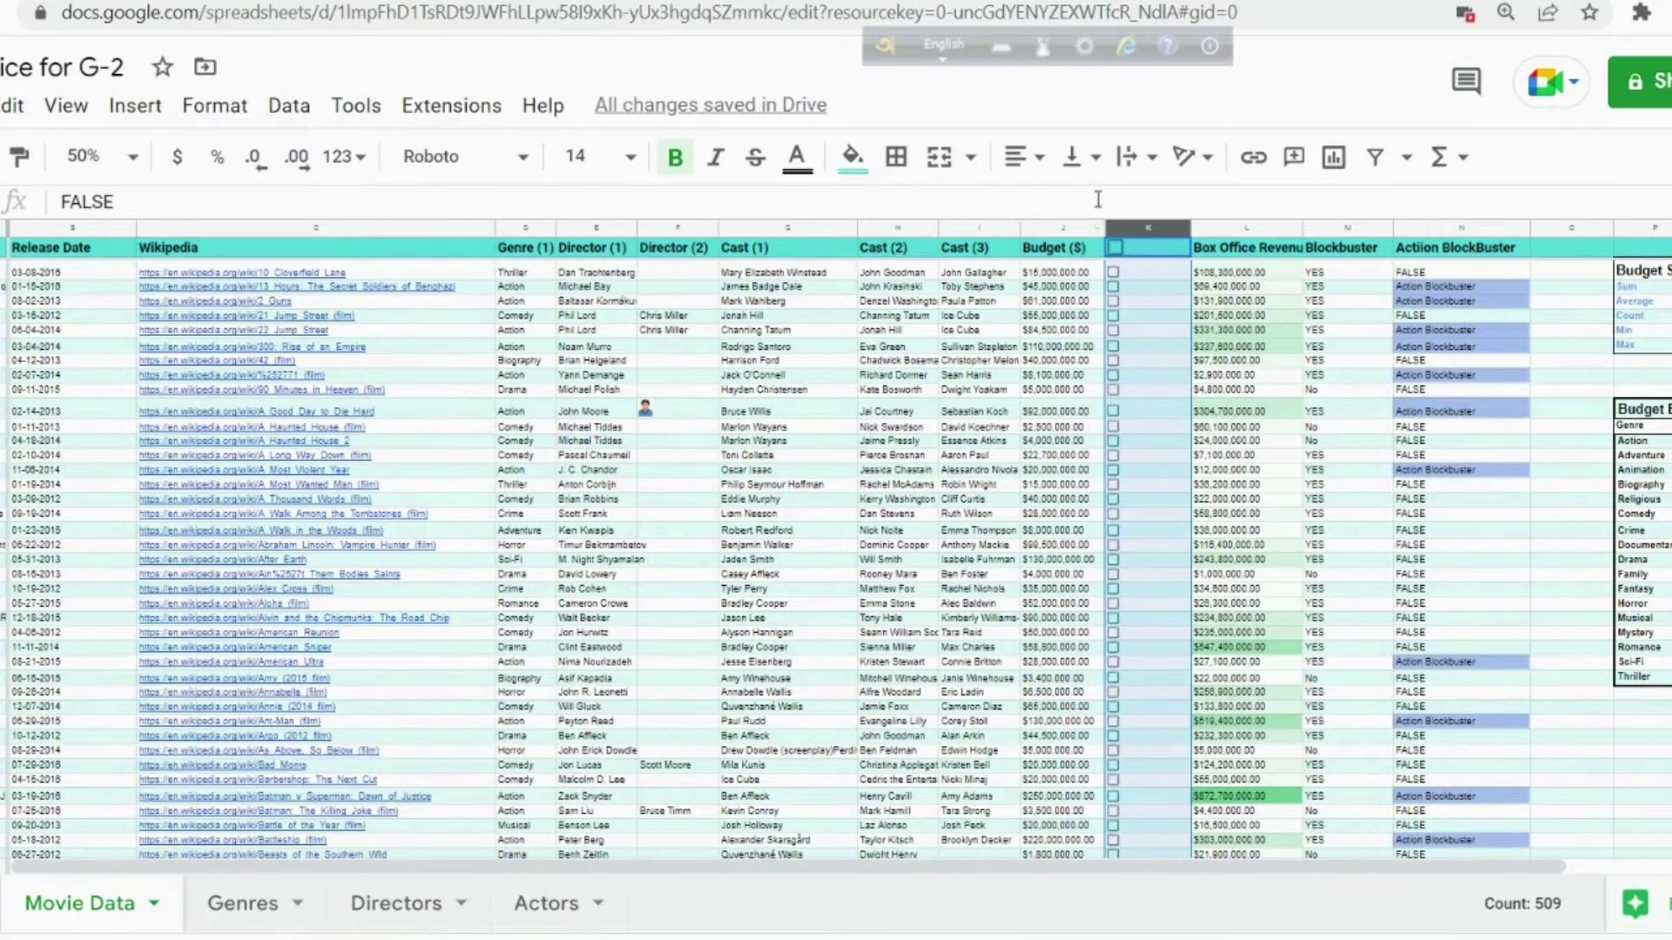
- Center the checkboxes horizontally in column K and narrow the column to fit closely around them
click(1020, 157)
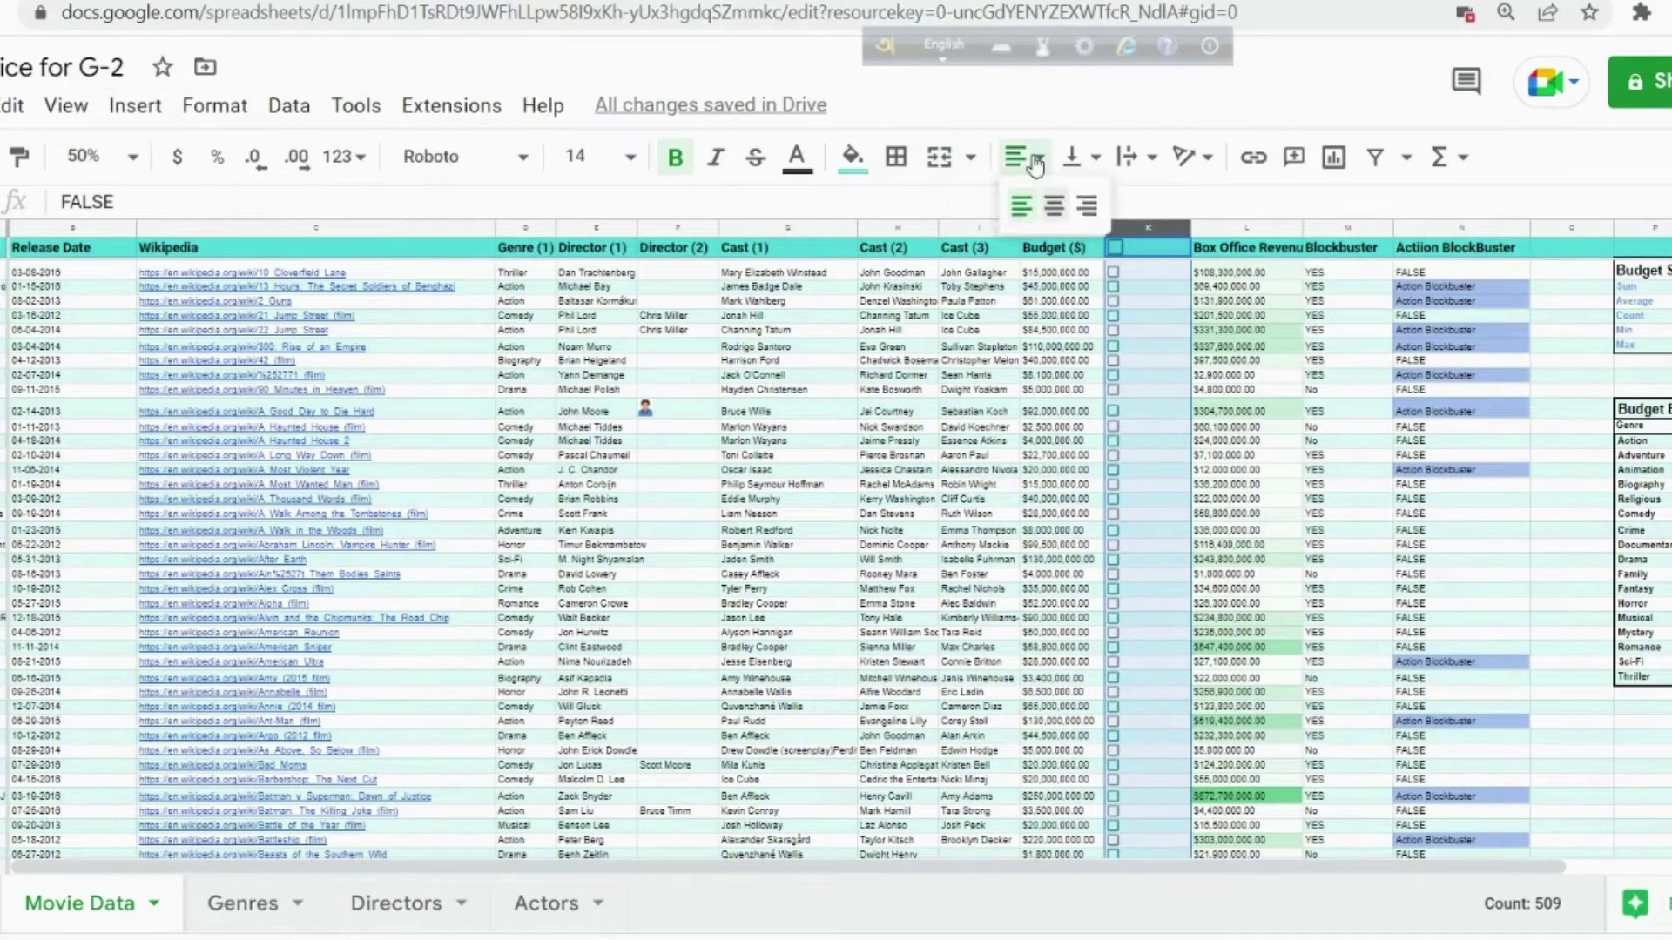
click(1064, 214)
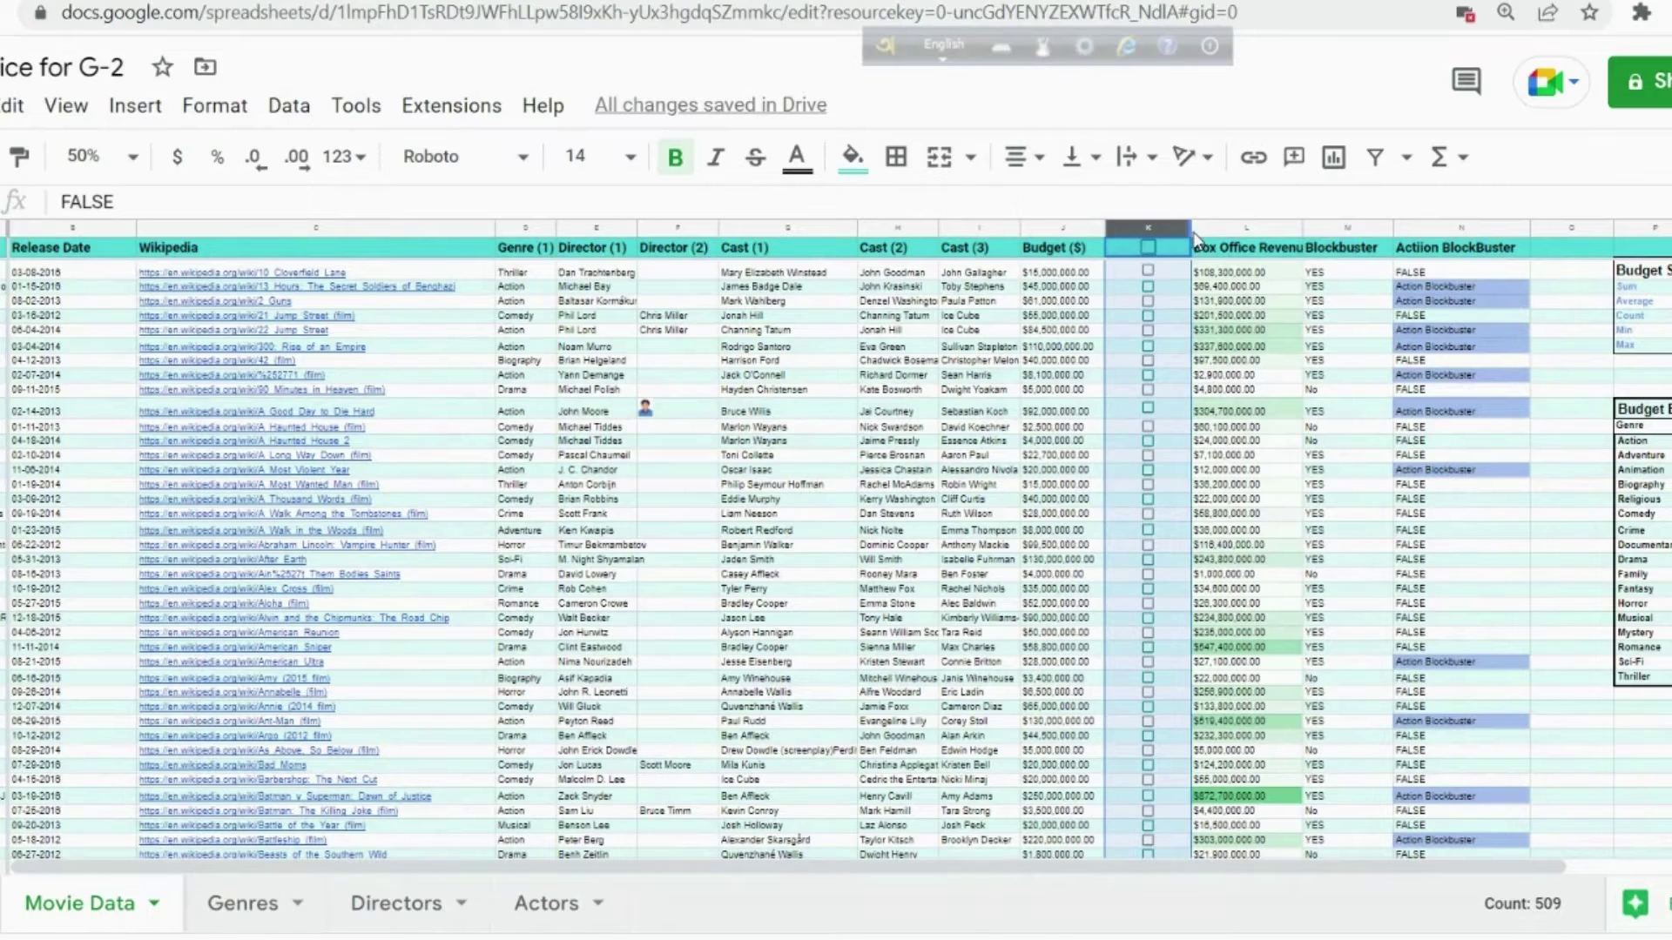
drag(1187, 230, 1131, 230)
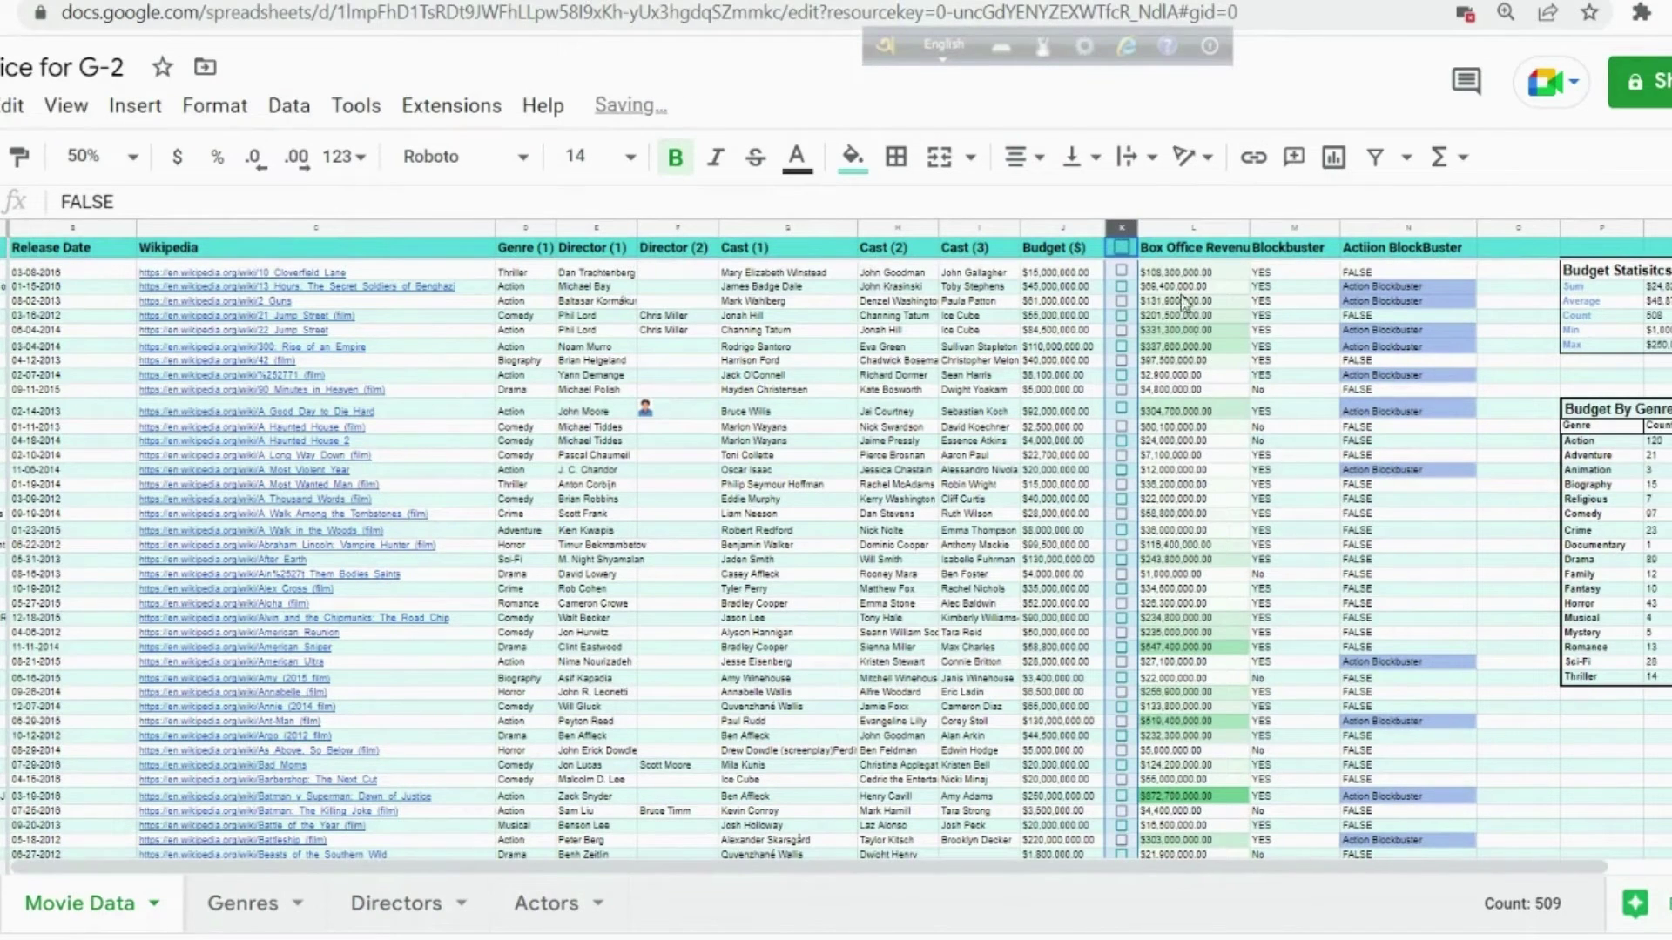
- Tick the 22 Jump Street and 10 Cloverfield Lane checkboxes, tick and clear the one for 13 Hours, and toggle the one for 42
click(1121, 289)
click(1123, 333)
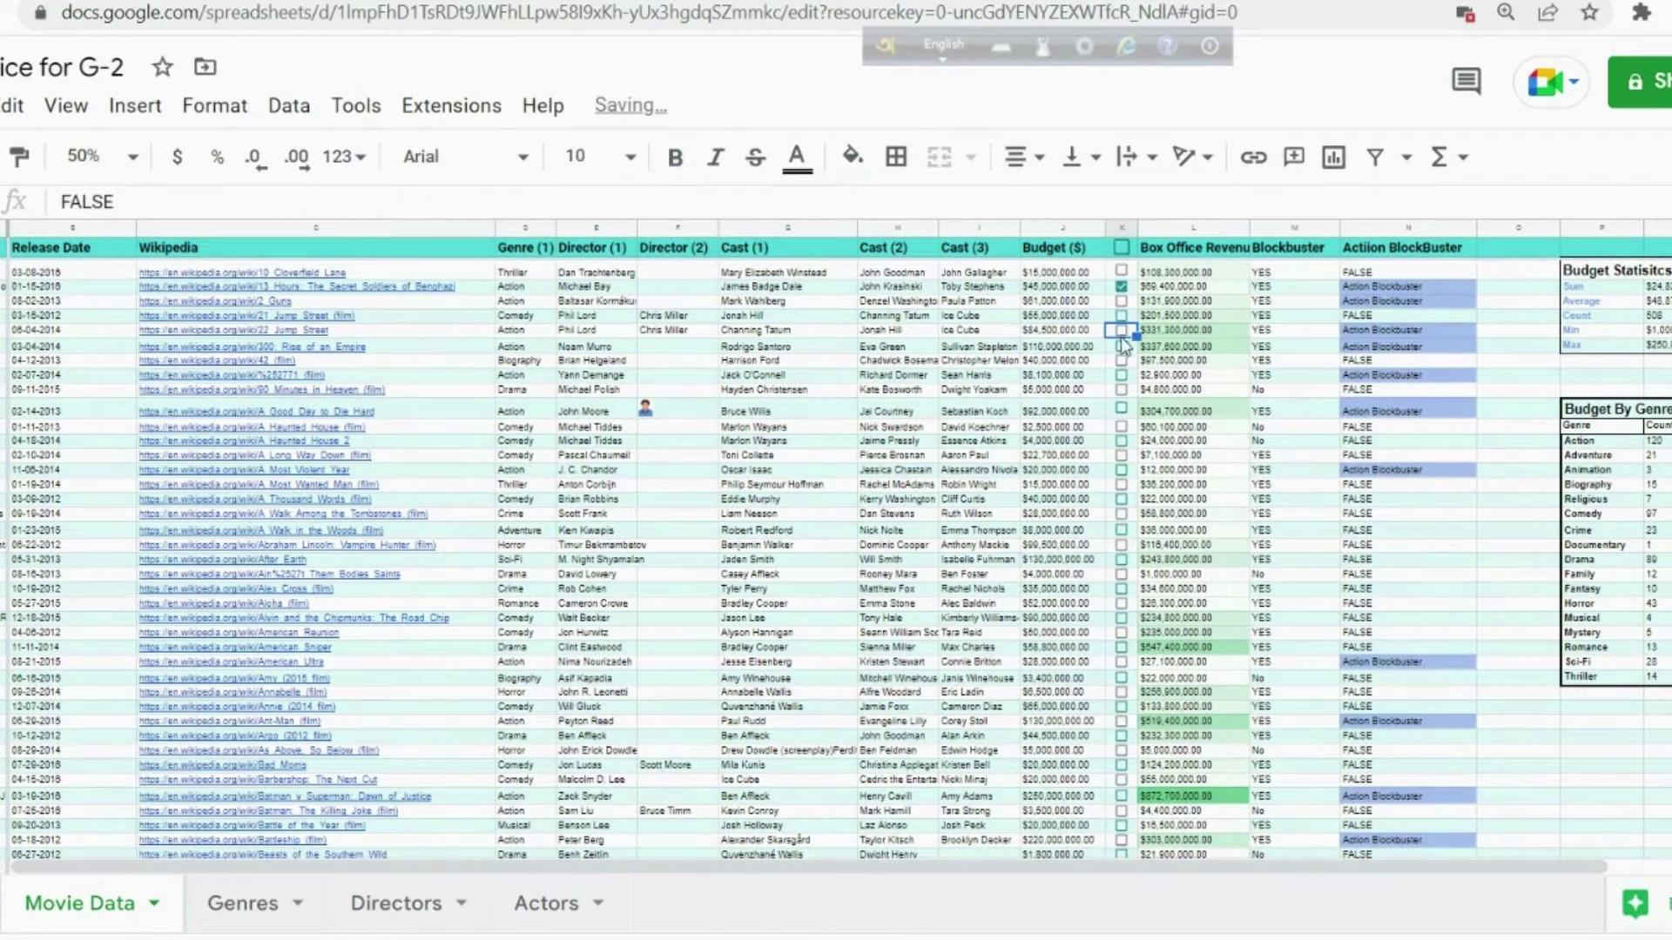
click(1121, 332)
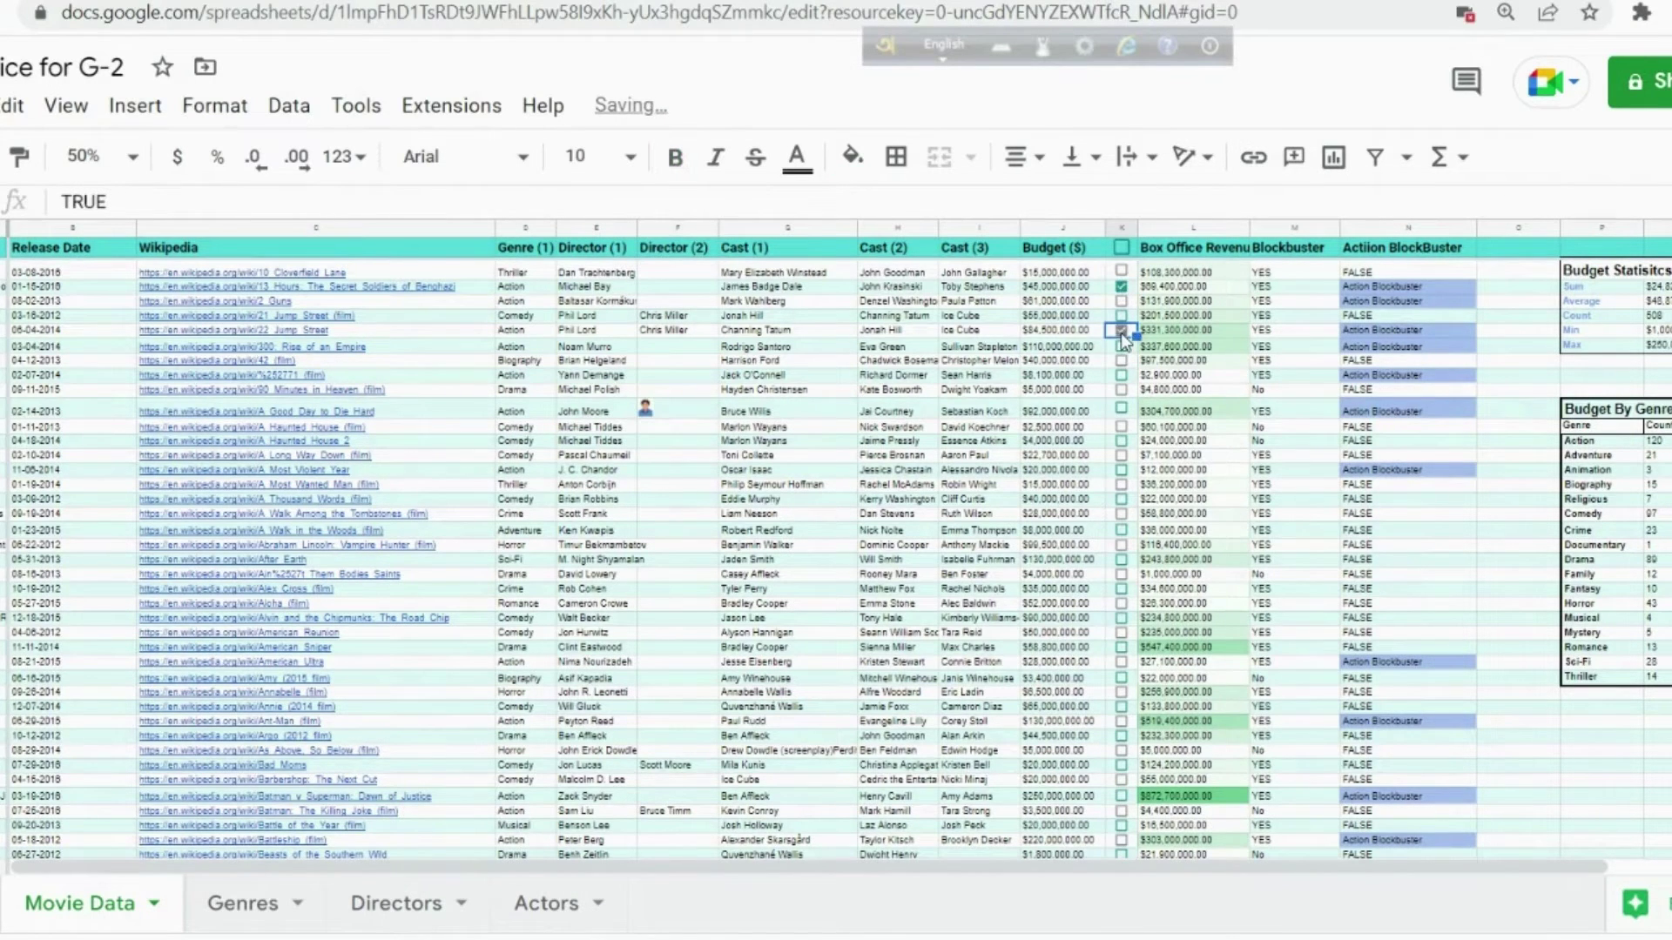
click(1122, 272)
click(1121, 286)
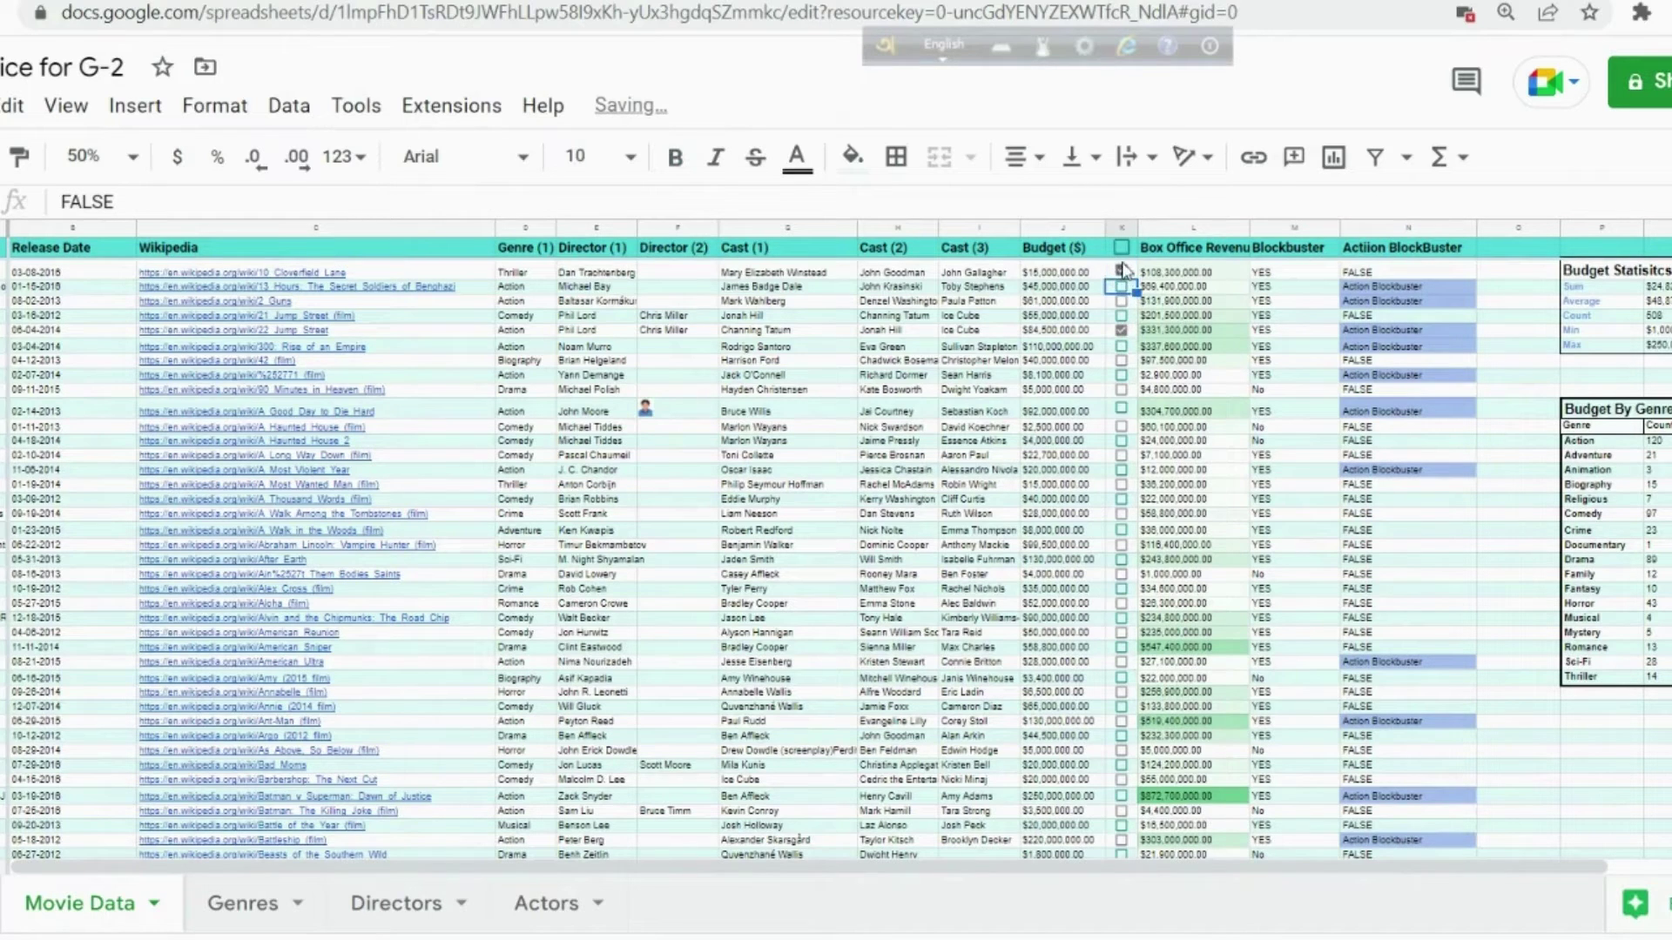
click(1121, 360)
click(1122, 360)
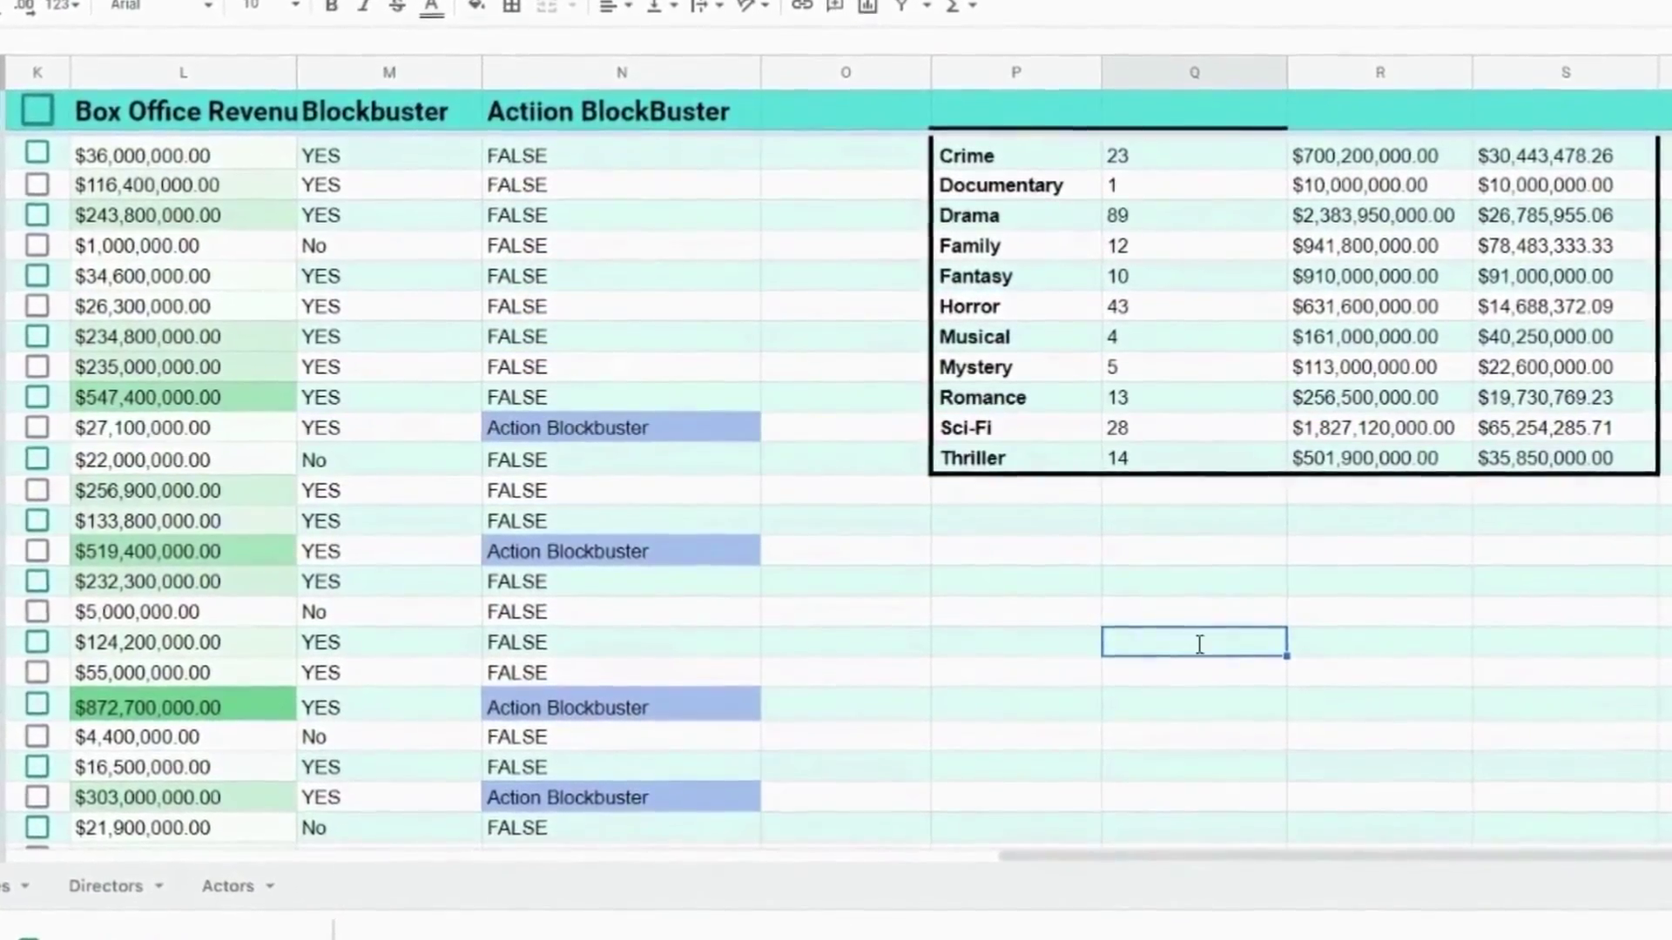
text(www.)
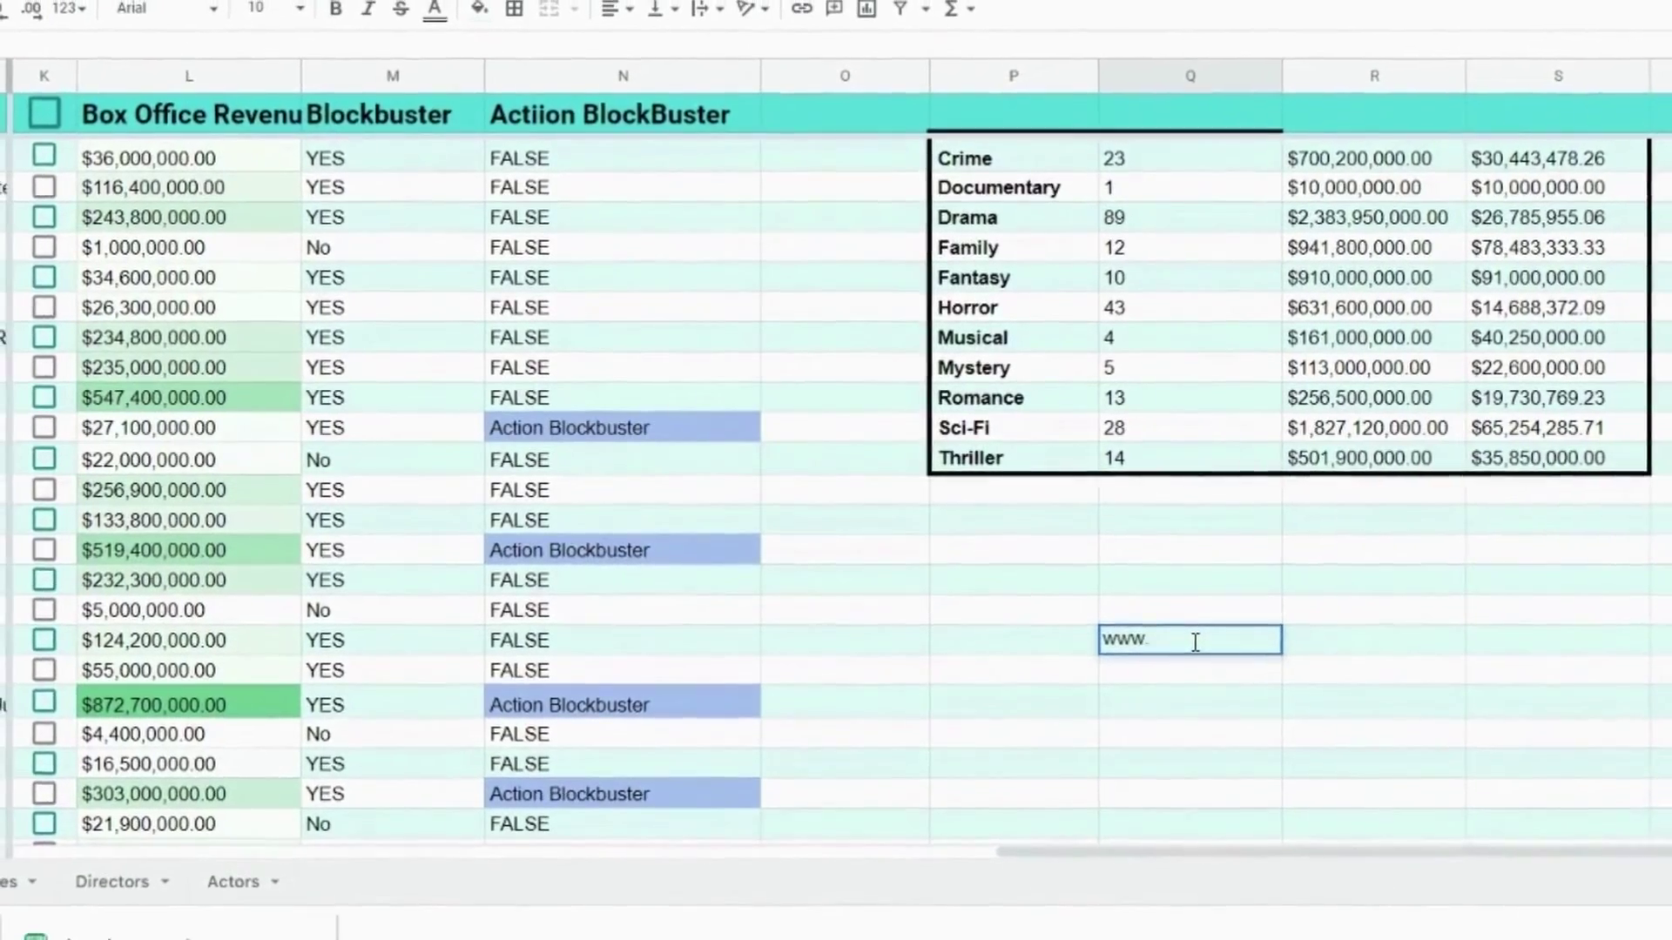
text(Y)
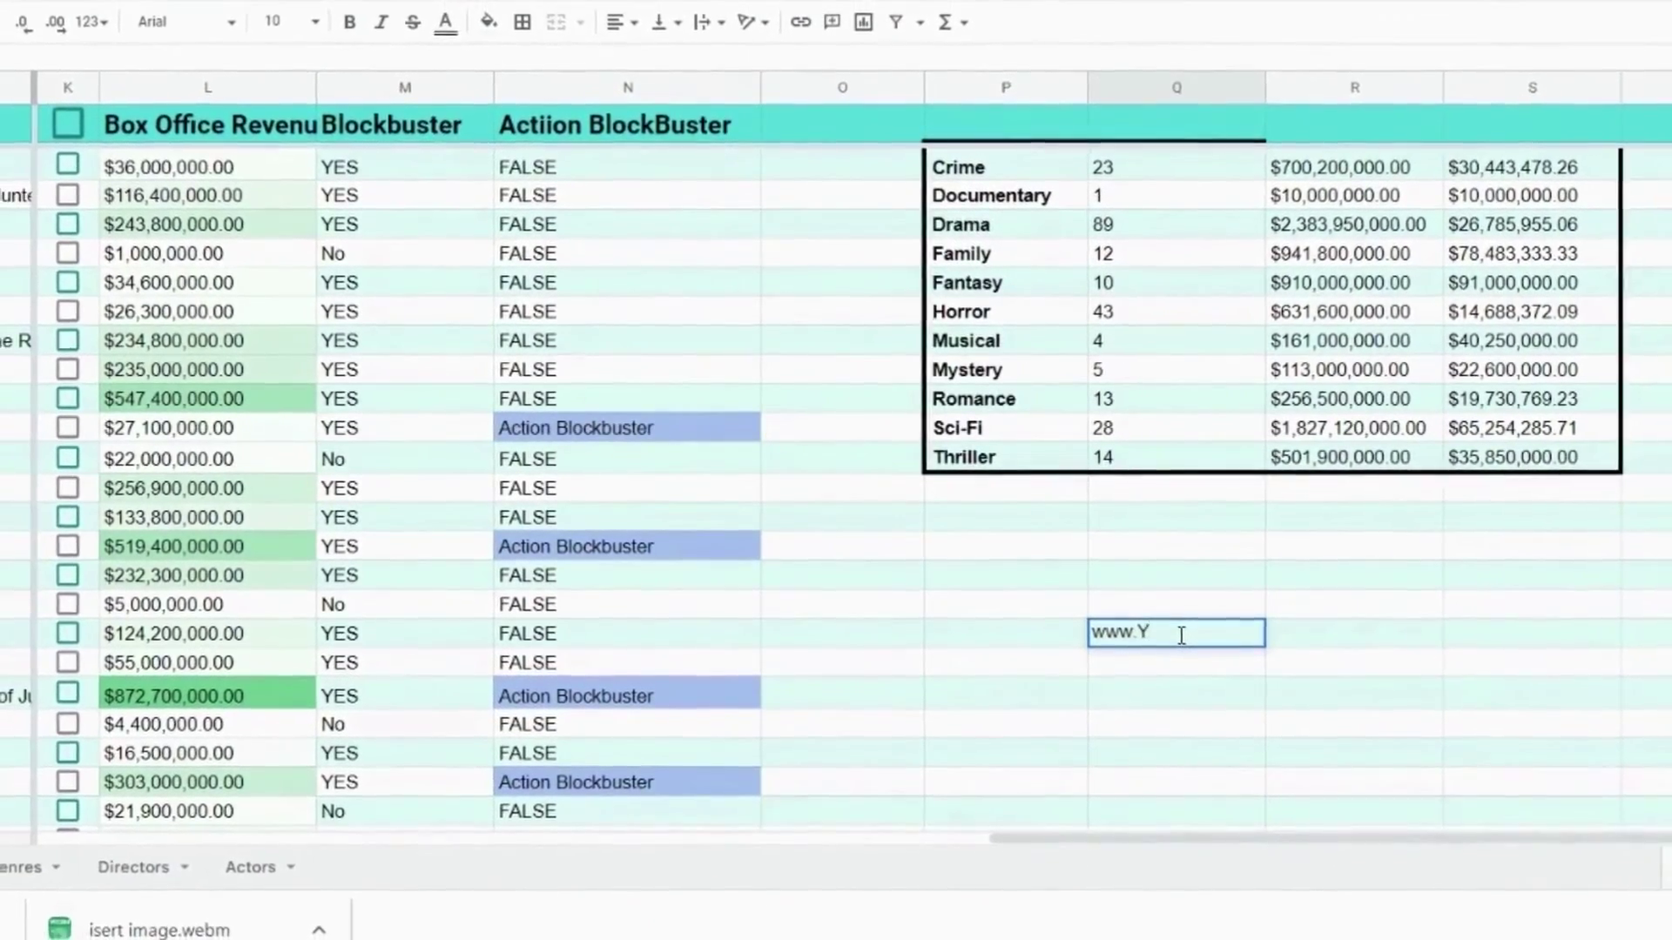
key(BackSpace)
text(youtube)
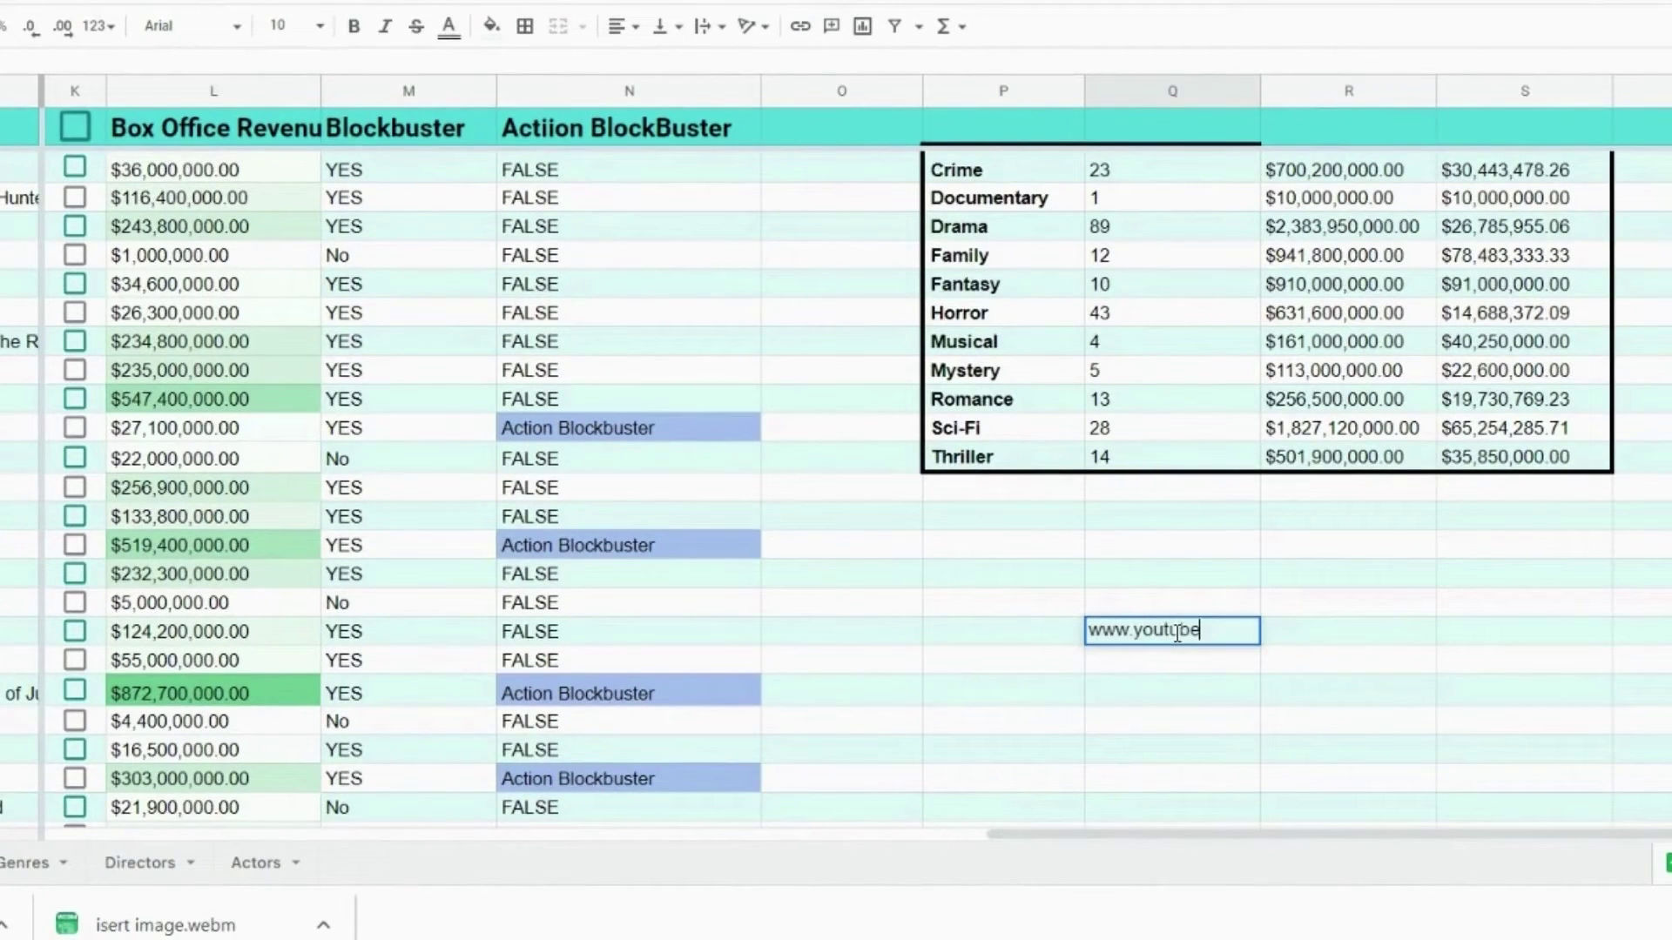
text(.com)
click(1312, 659)
right_click(1225, 632)
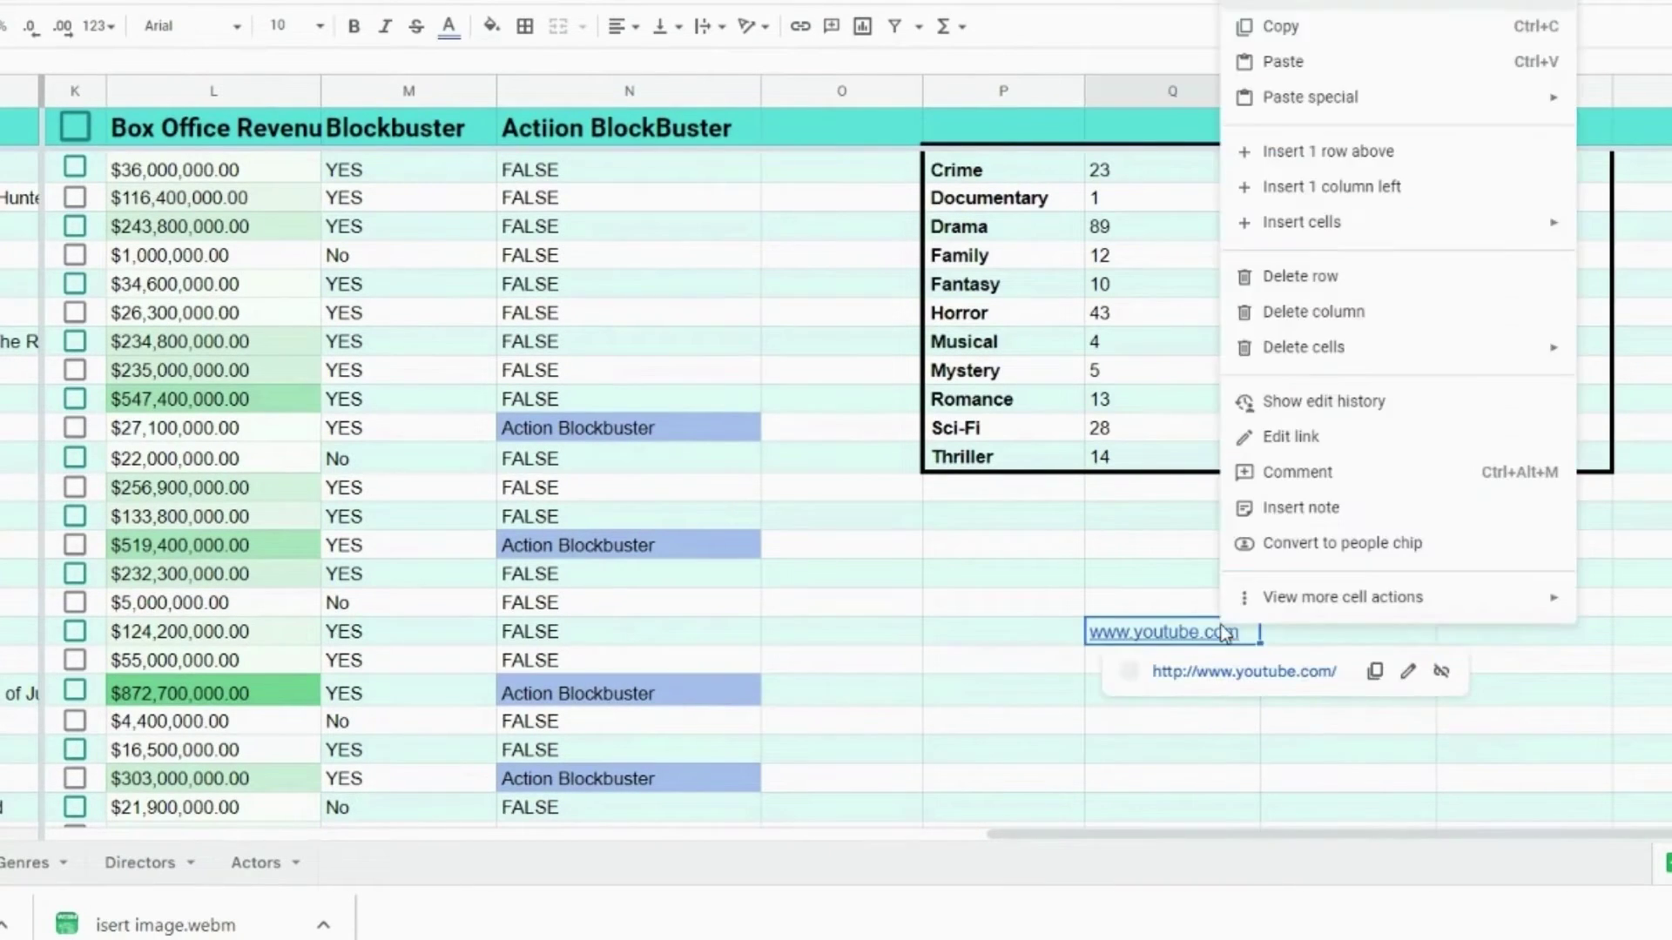
click(1308, 28)
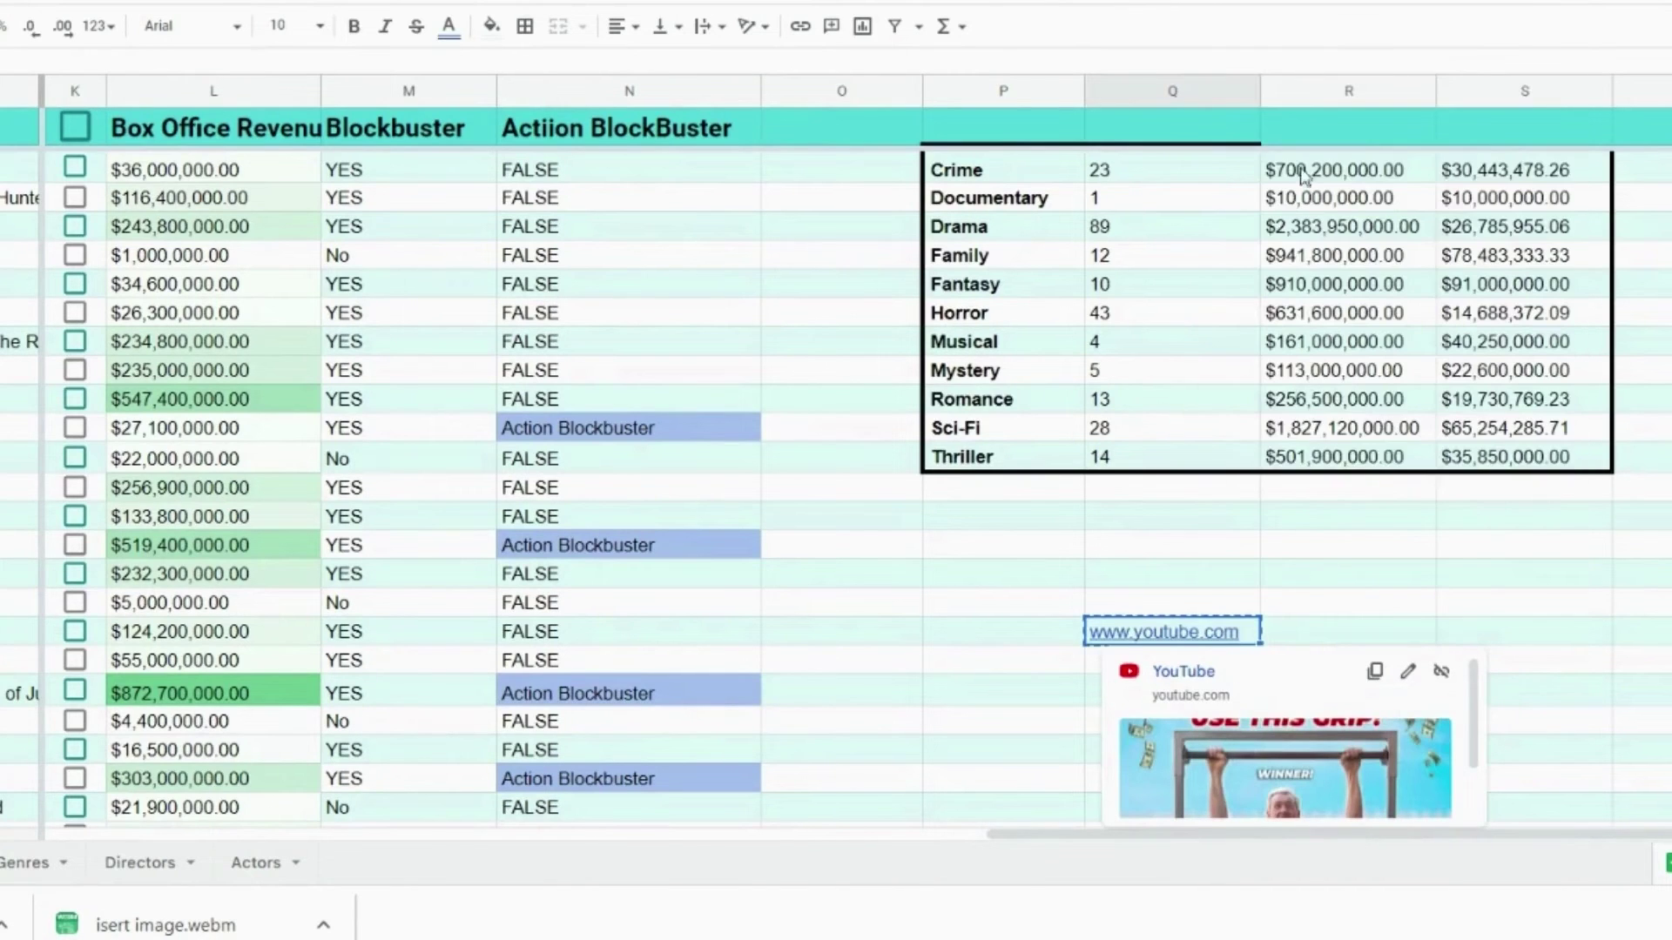
click(1060, 697)
click(1117, 702)
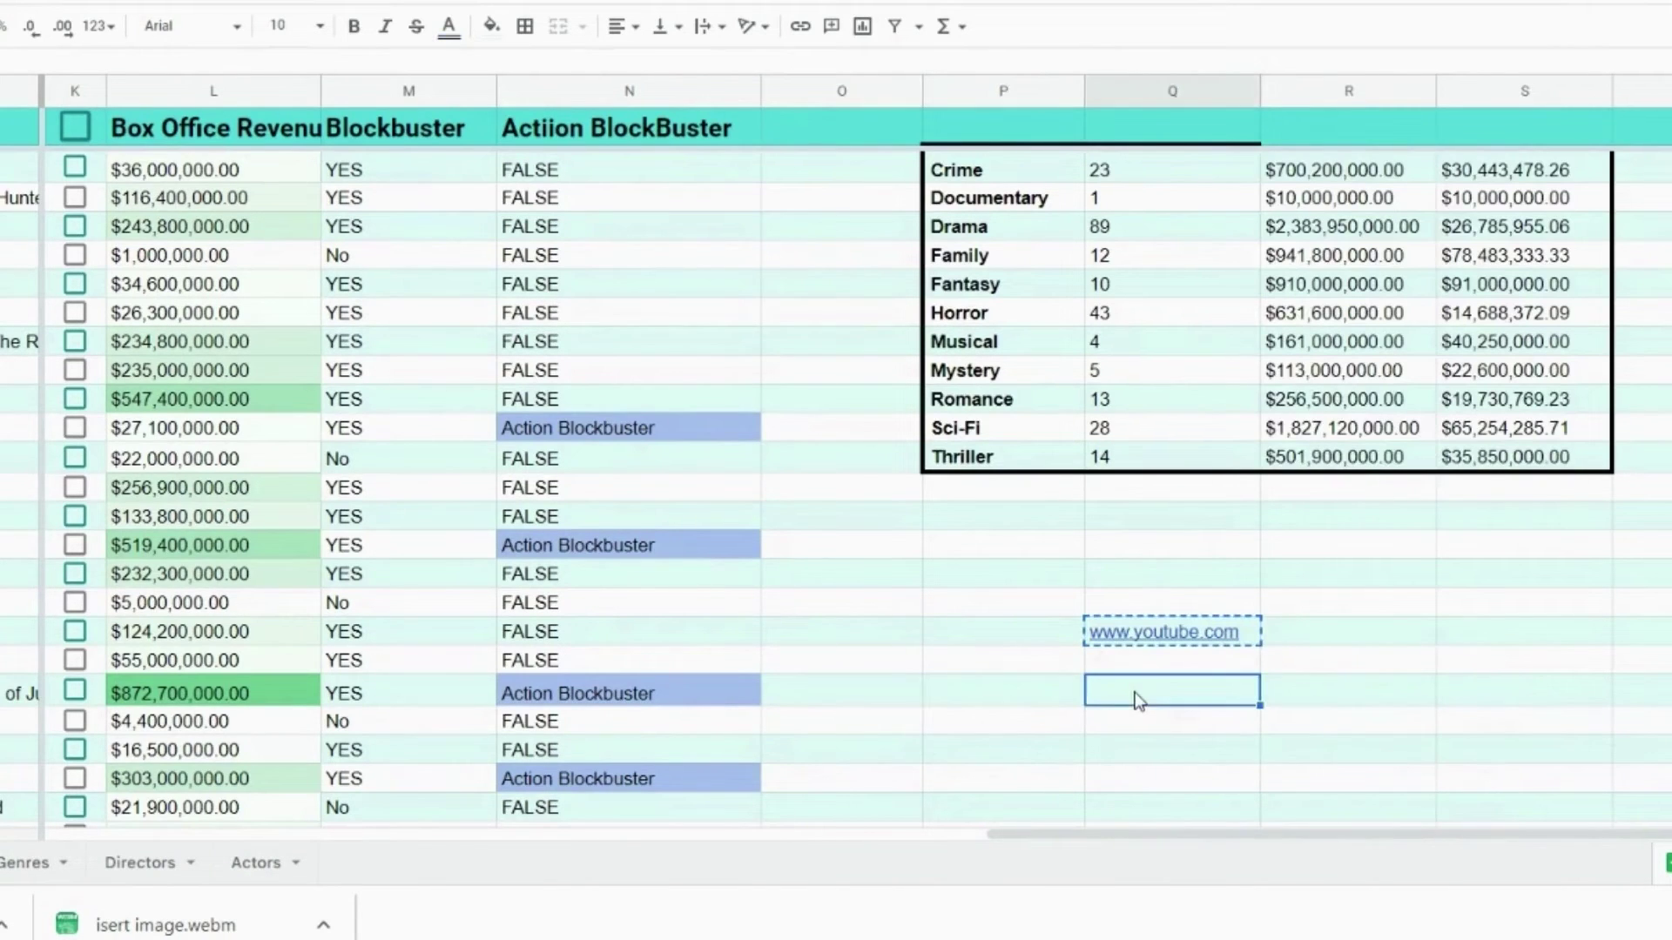
right_click(1127, 696)
click(1210, 139)
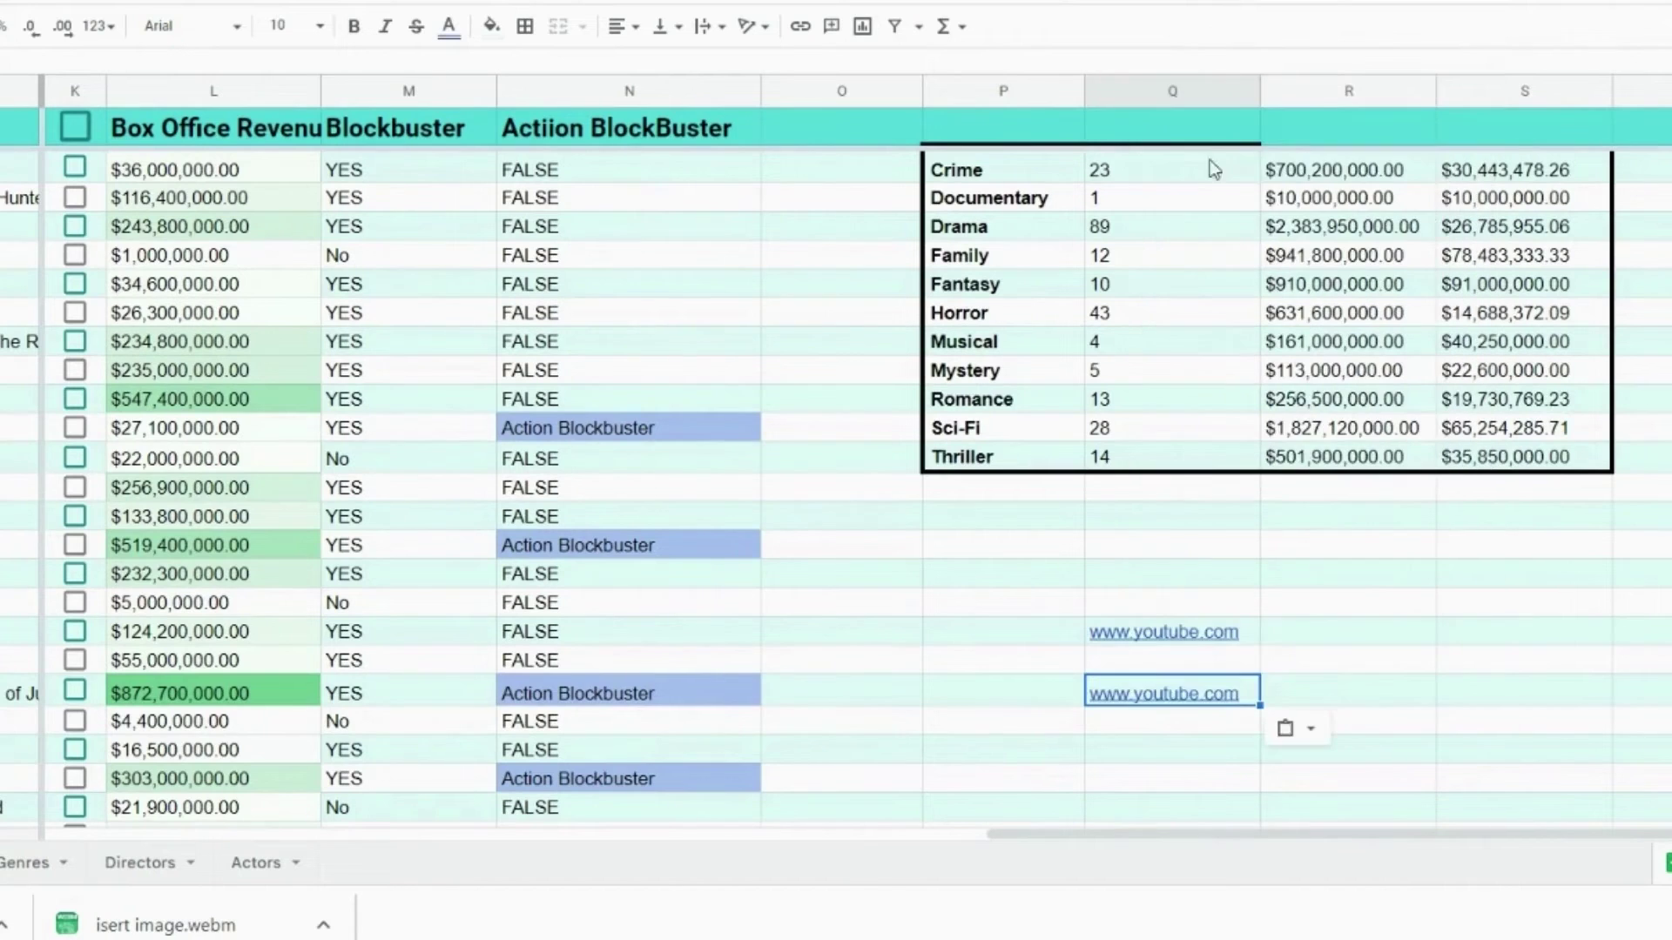
click(1360, 596)
scroll(1290, 681, down, 1)
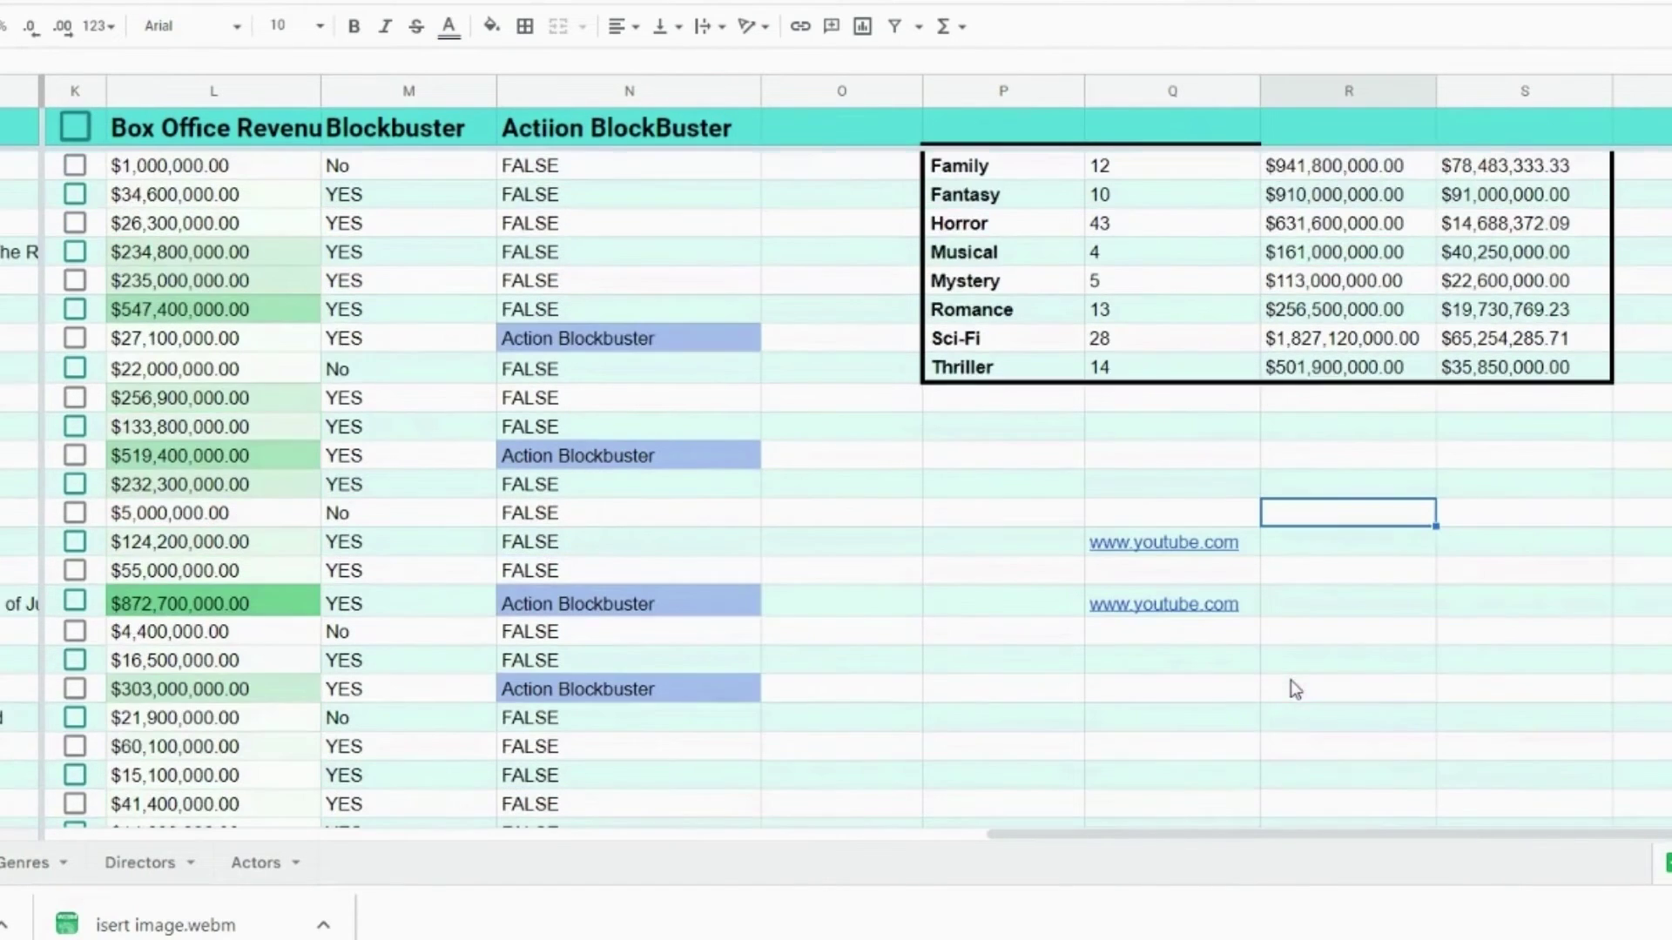
double_click(1141, 664)
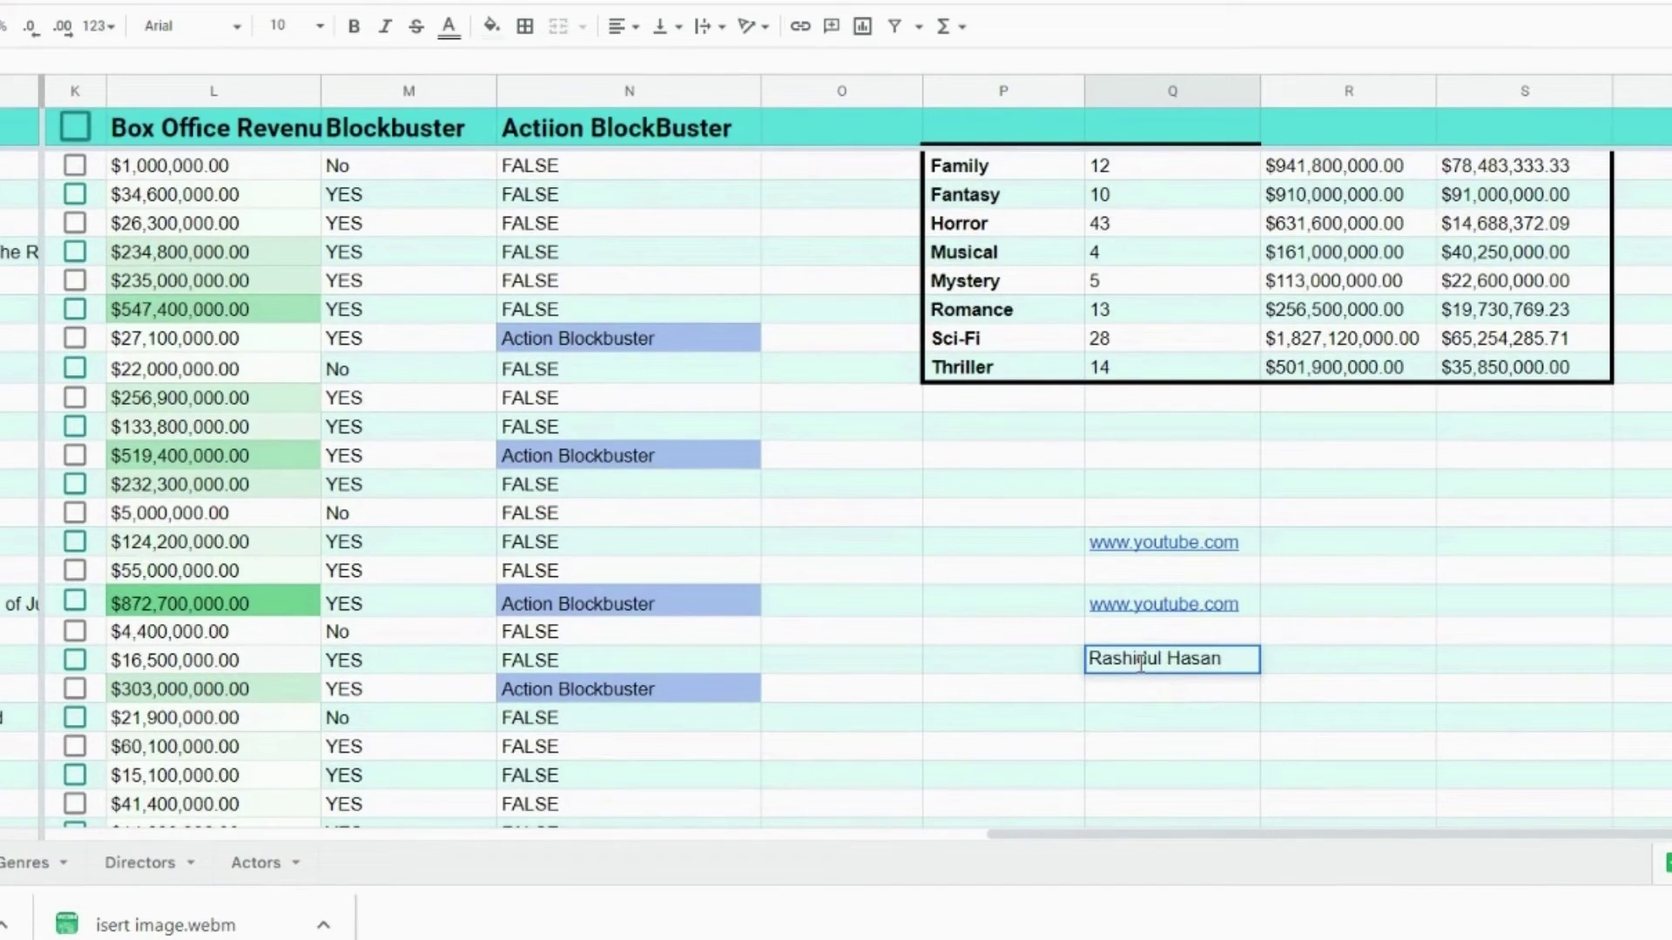
click(1171, 692)
click(1193, 667)
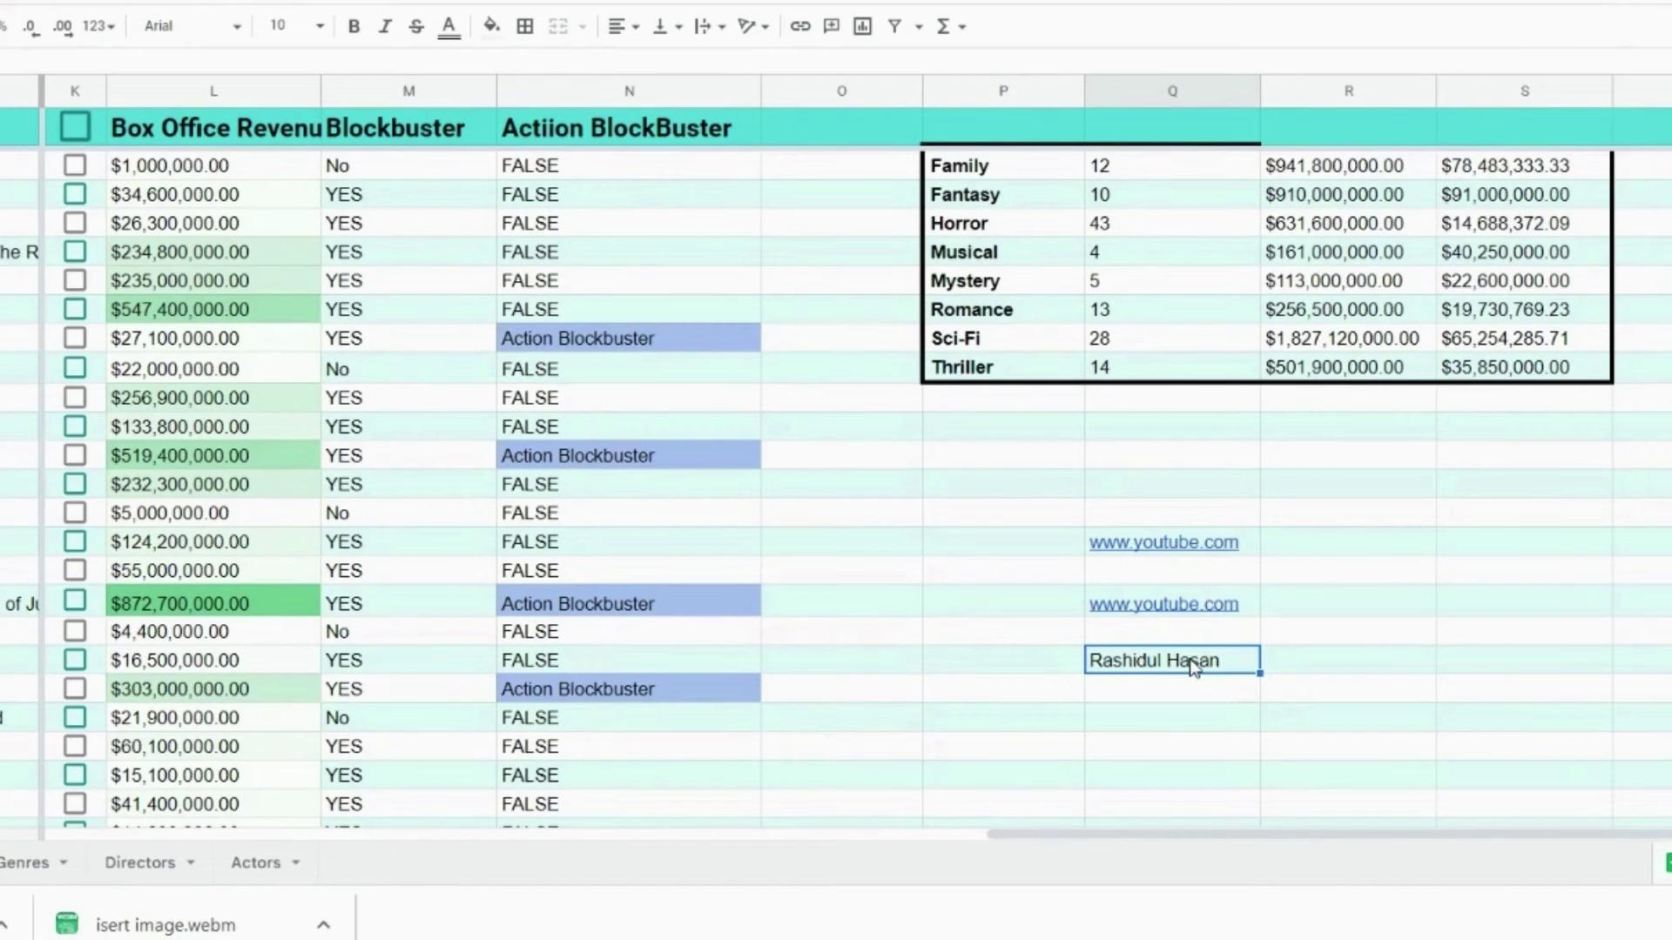
click(809, 35)
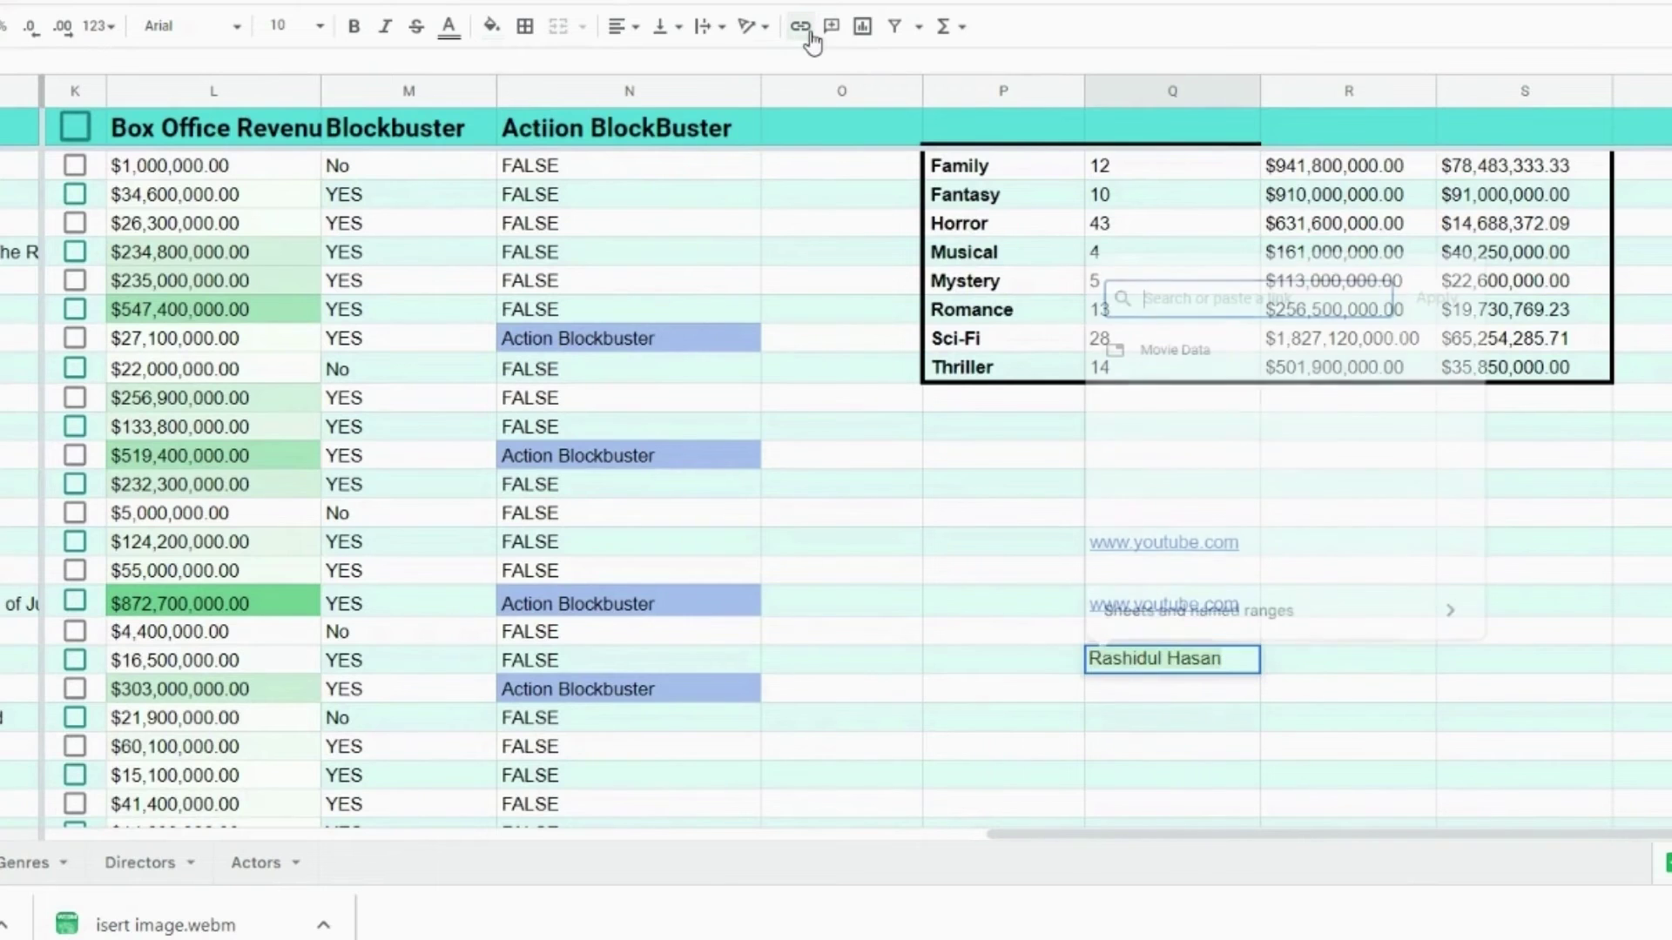
right_click(1175, 305)
click(1216, 528)
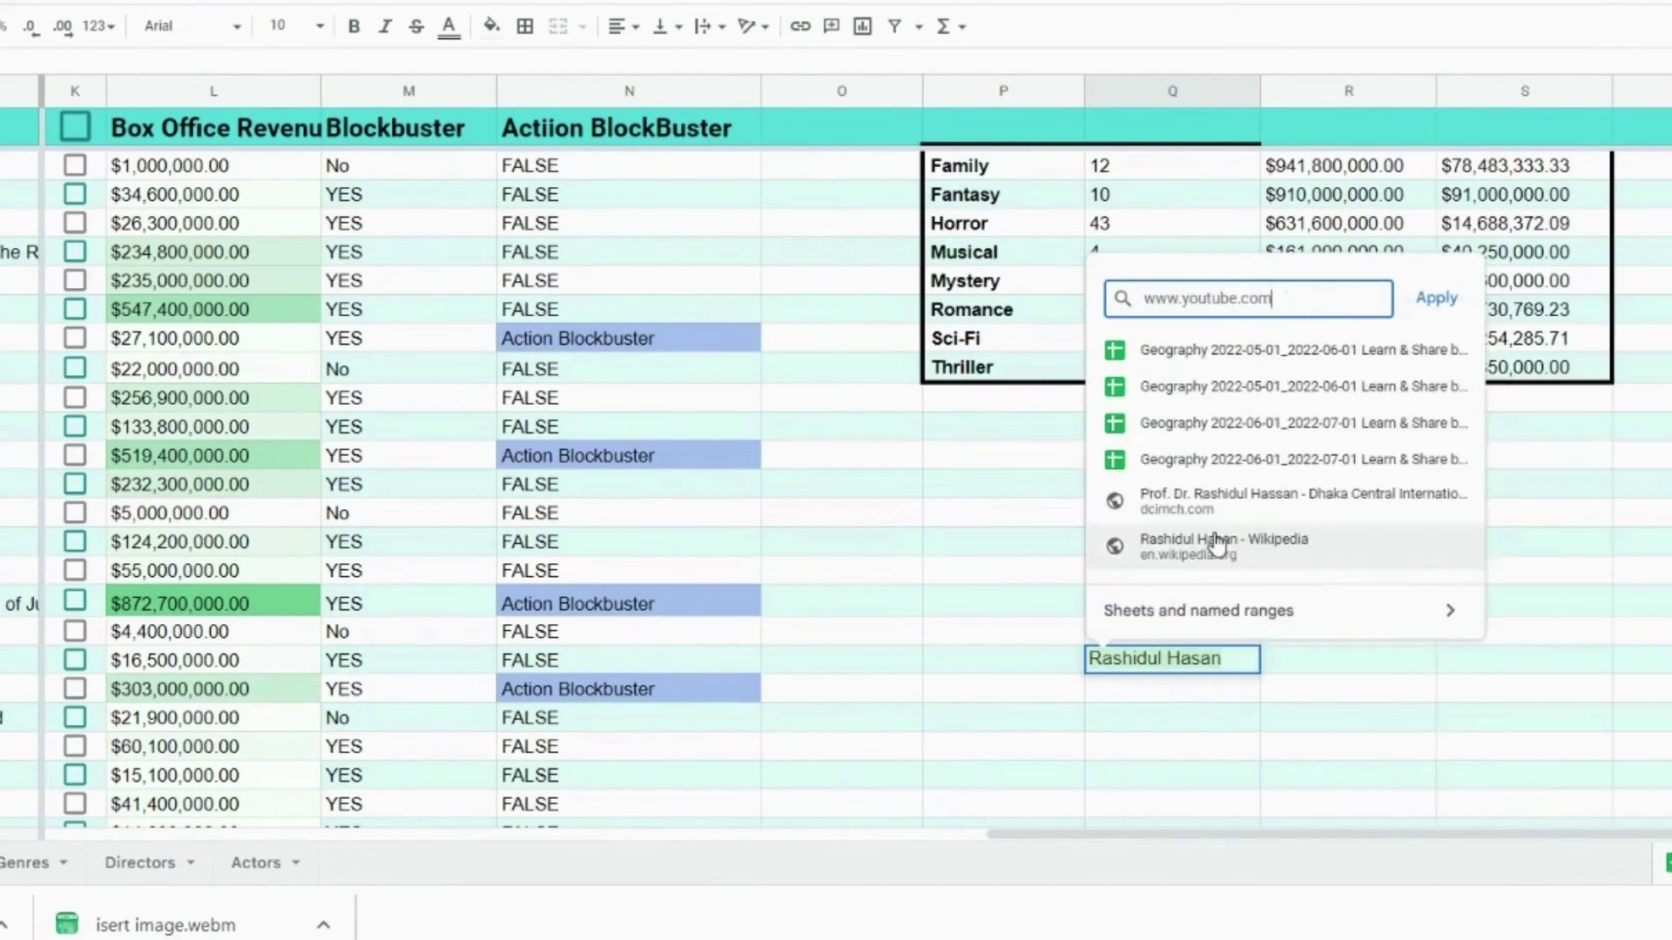
click(1435, 297)
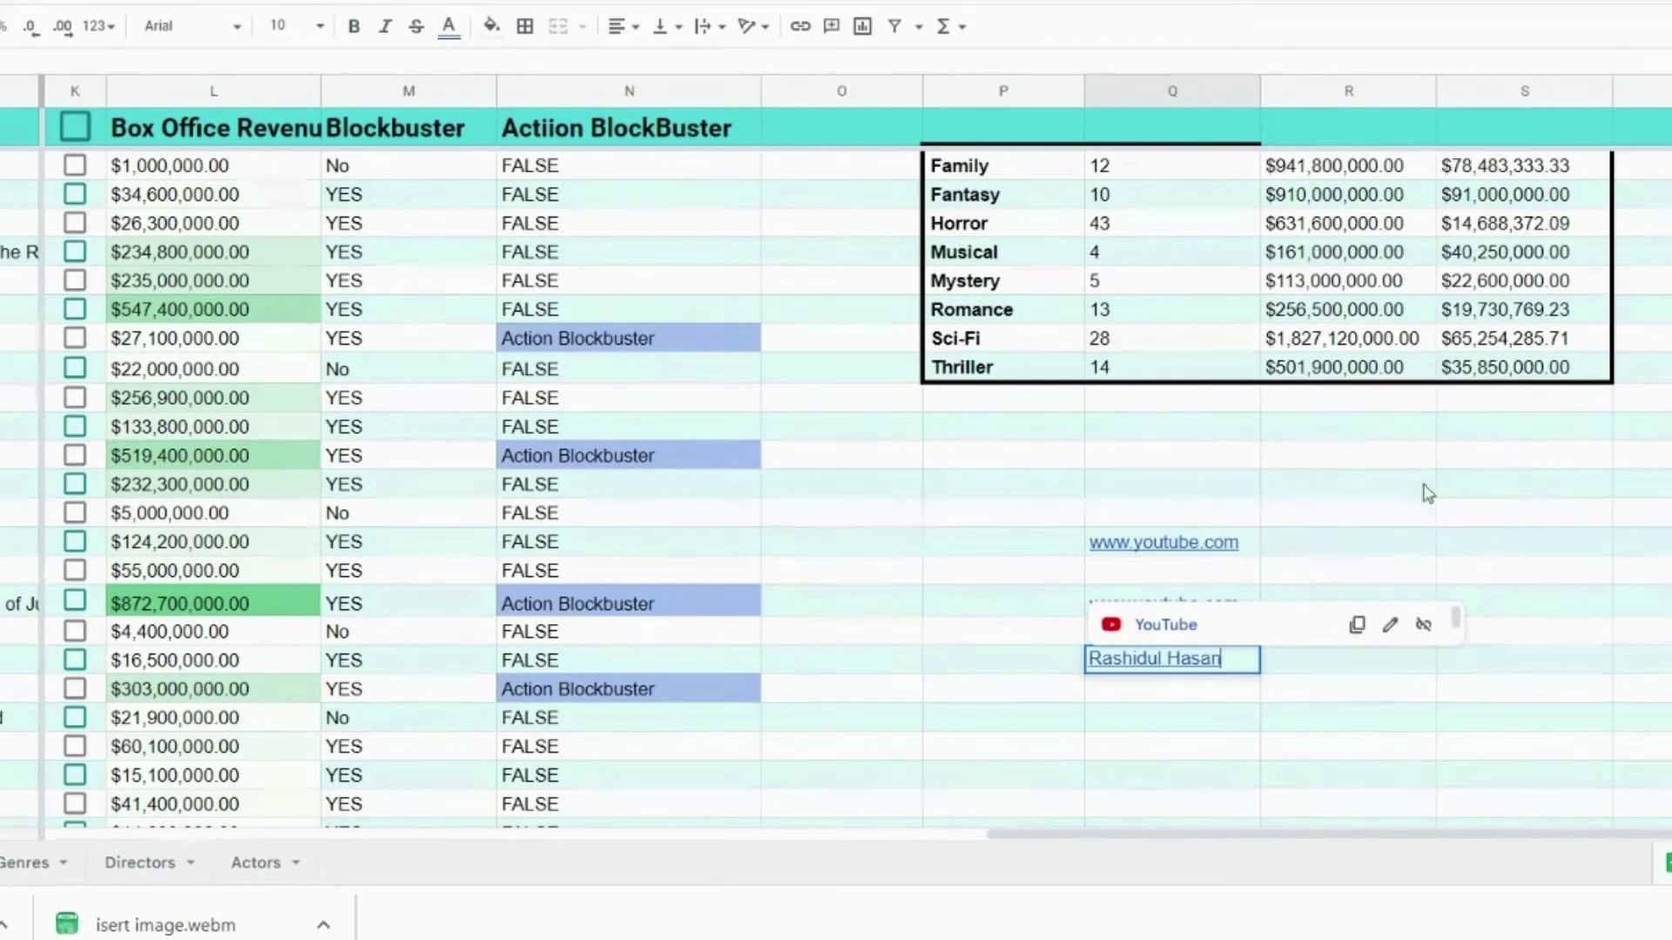
click(1389, 717)
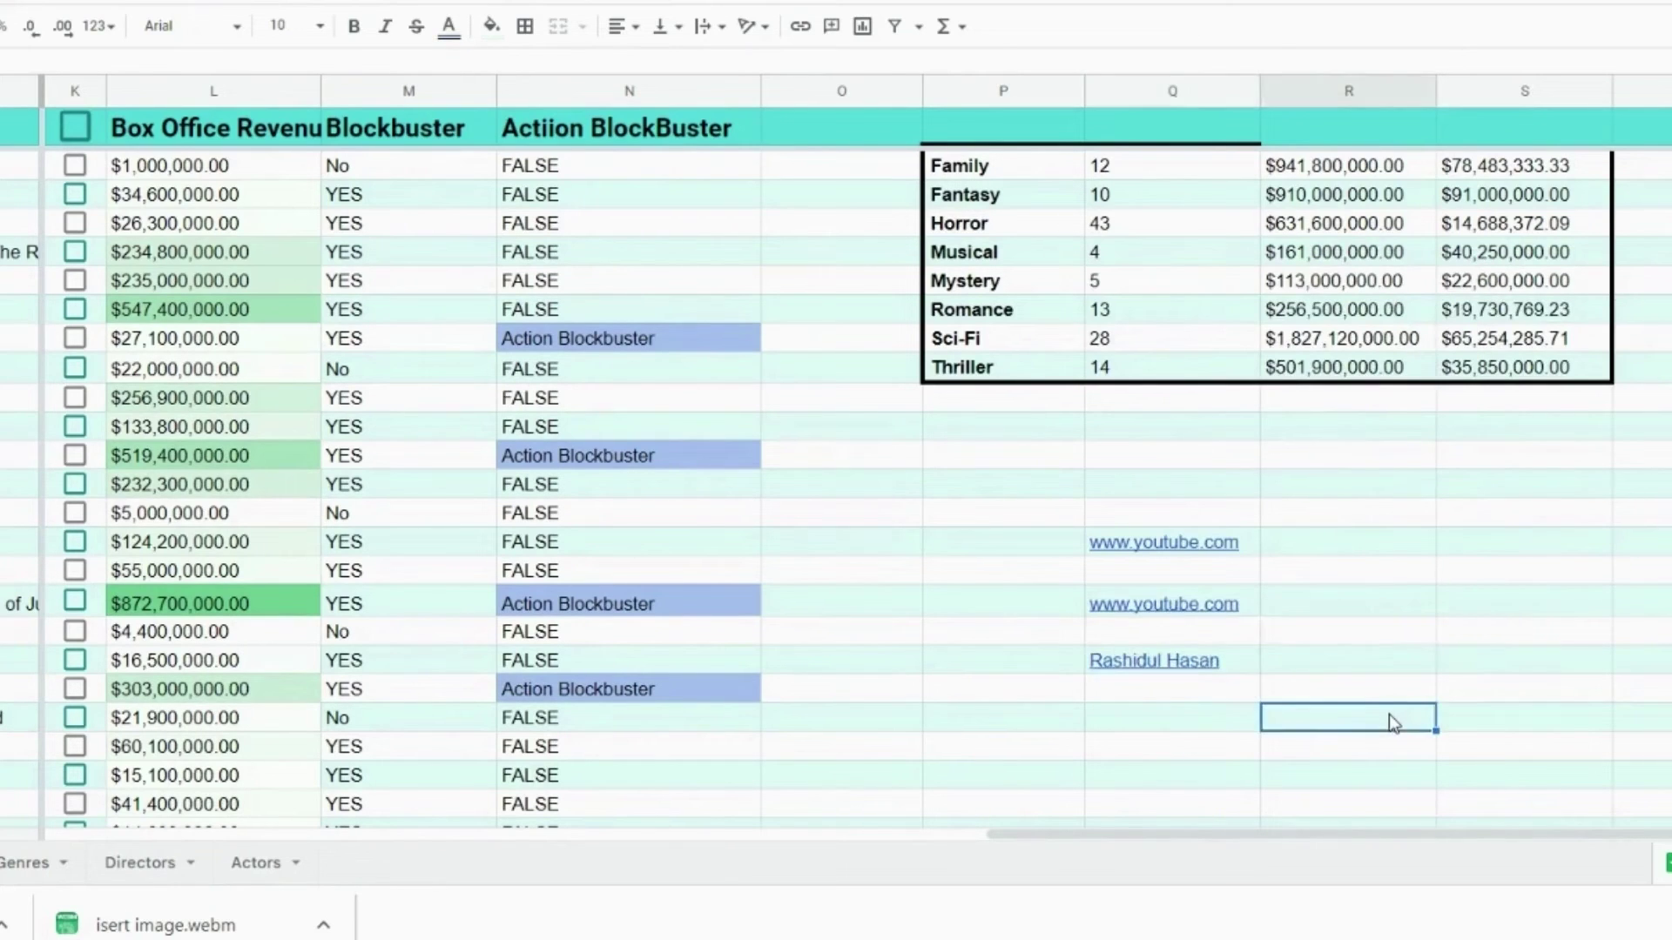
mouse_move(1151, 666)
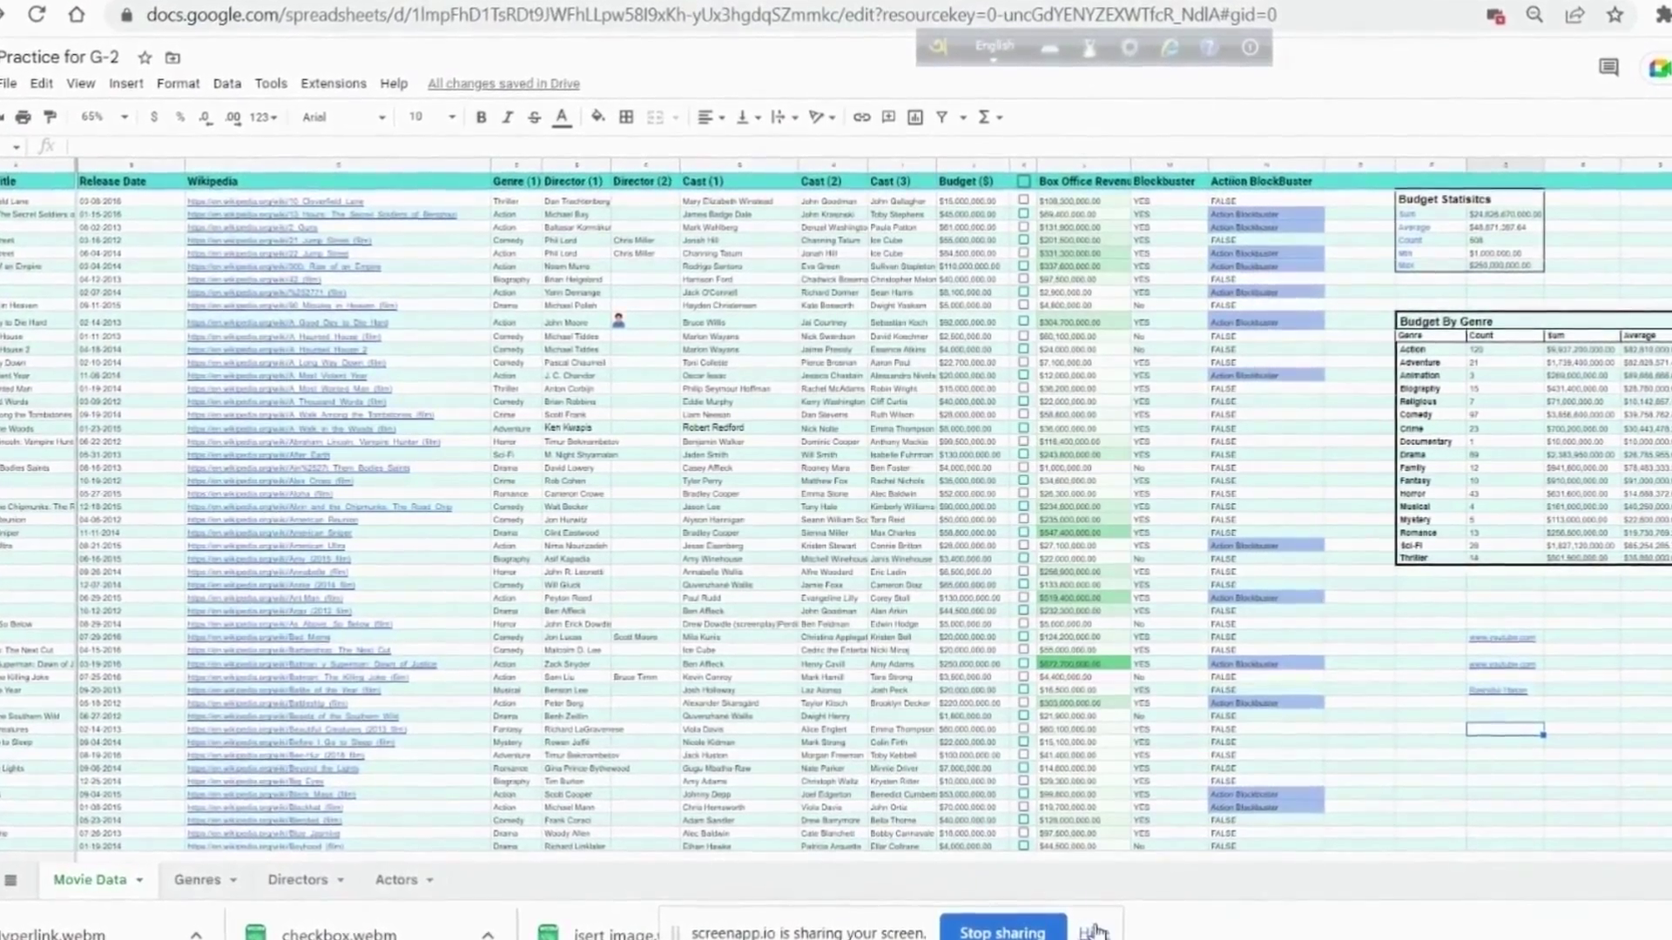
scroll(396, 501, down, 3)
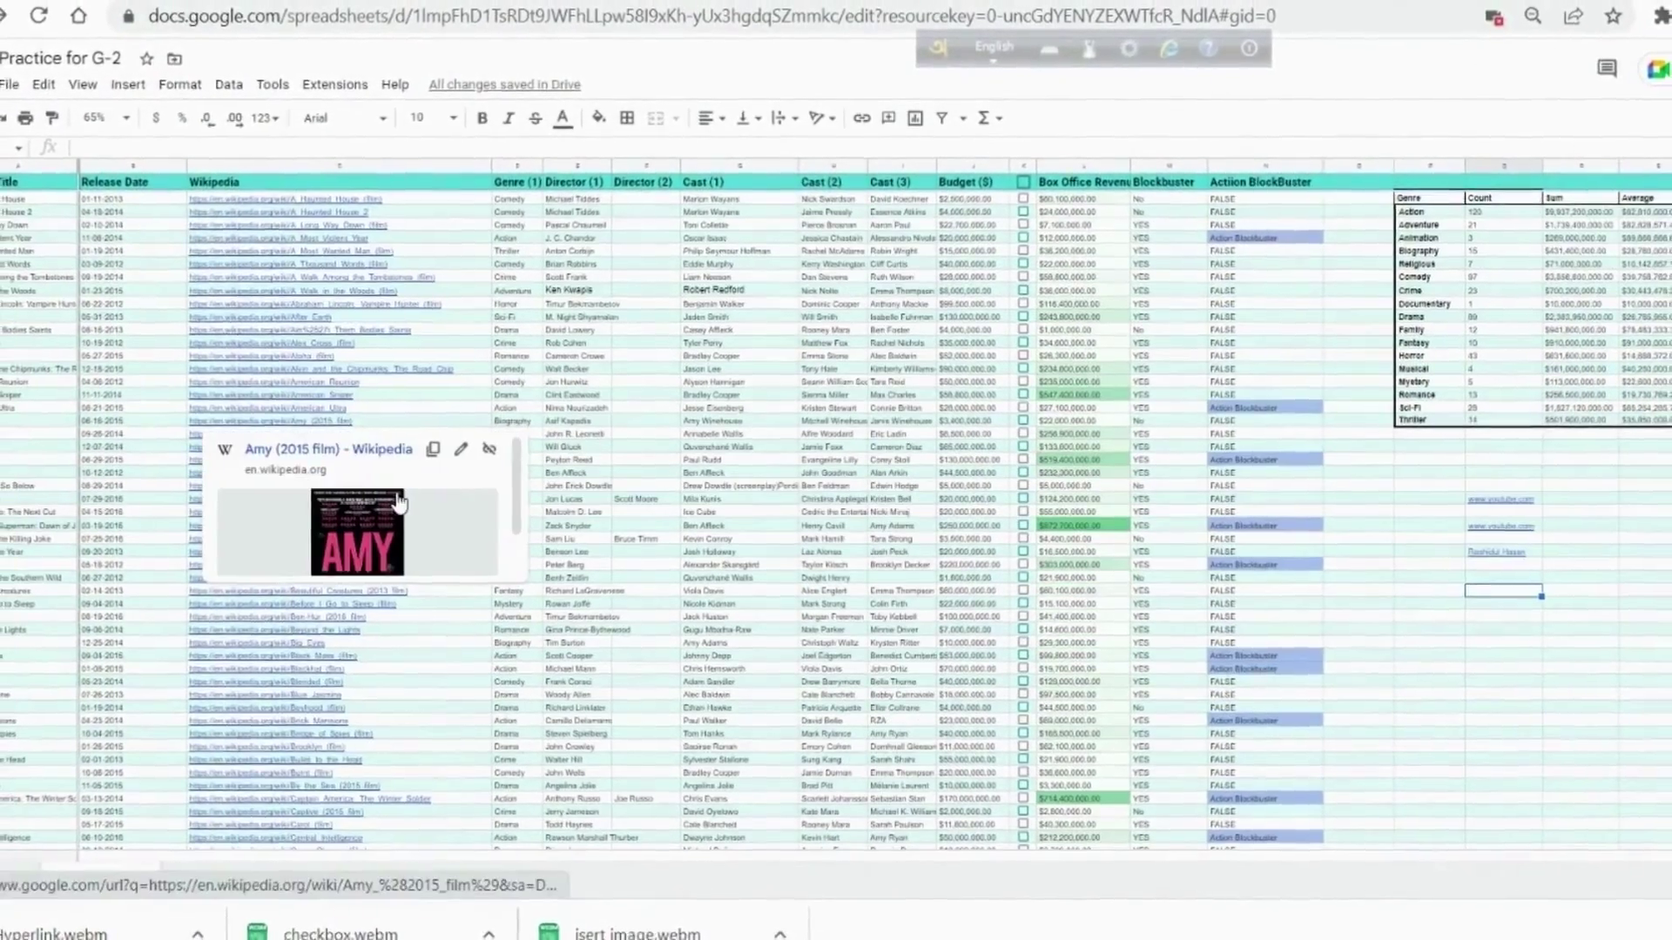
scroll(239, 337, up, 4)
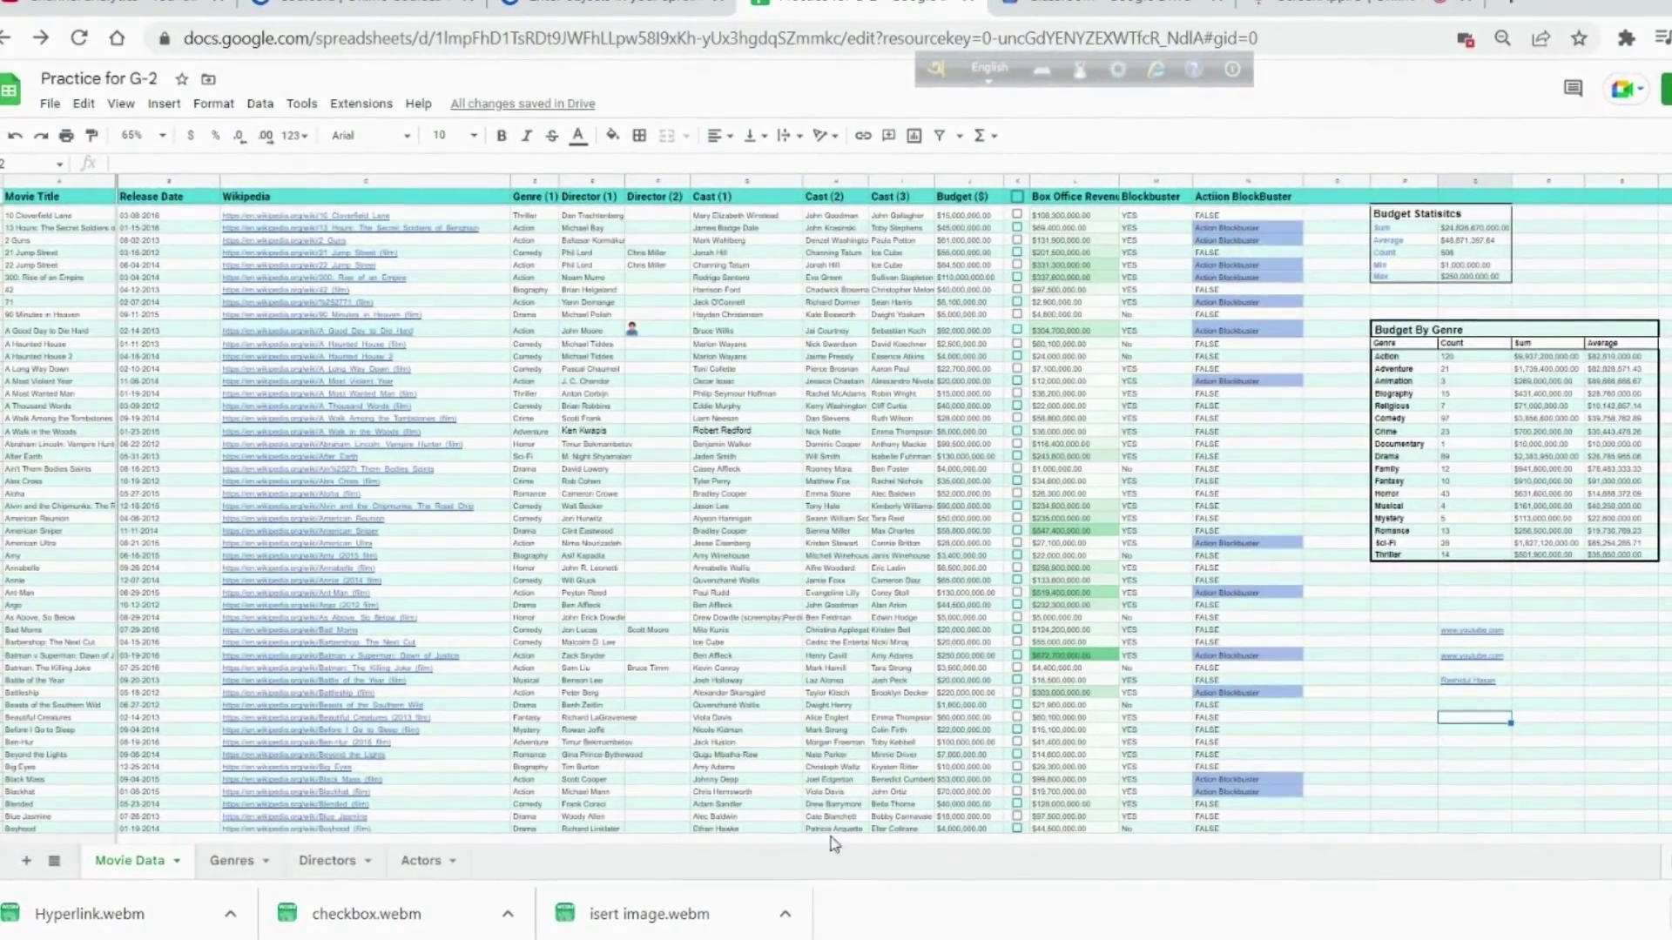
scroll(726, 618, down, 3)
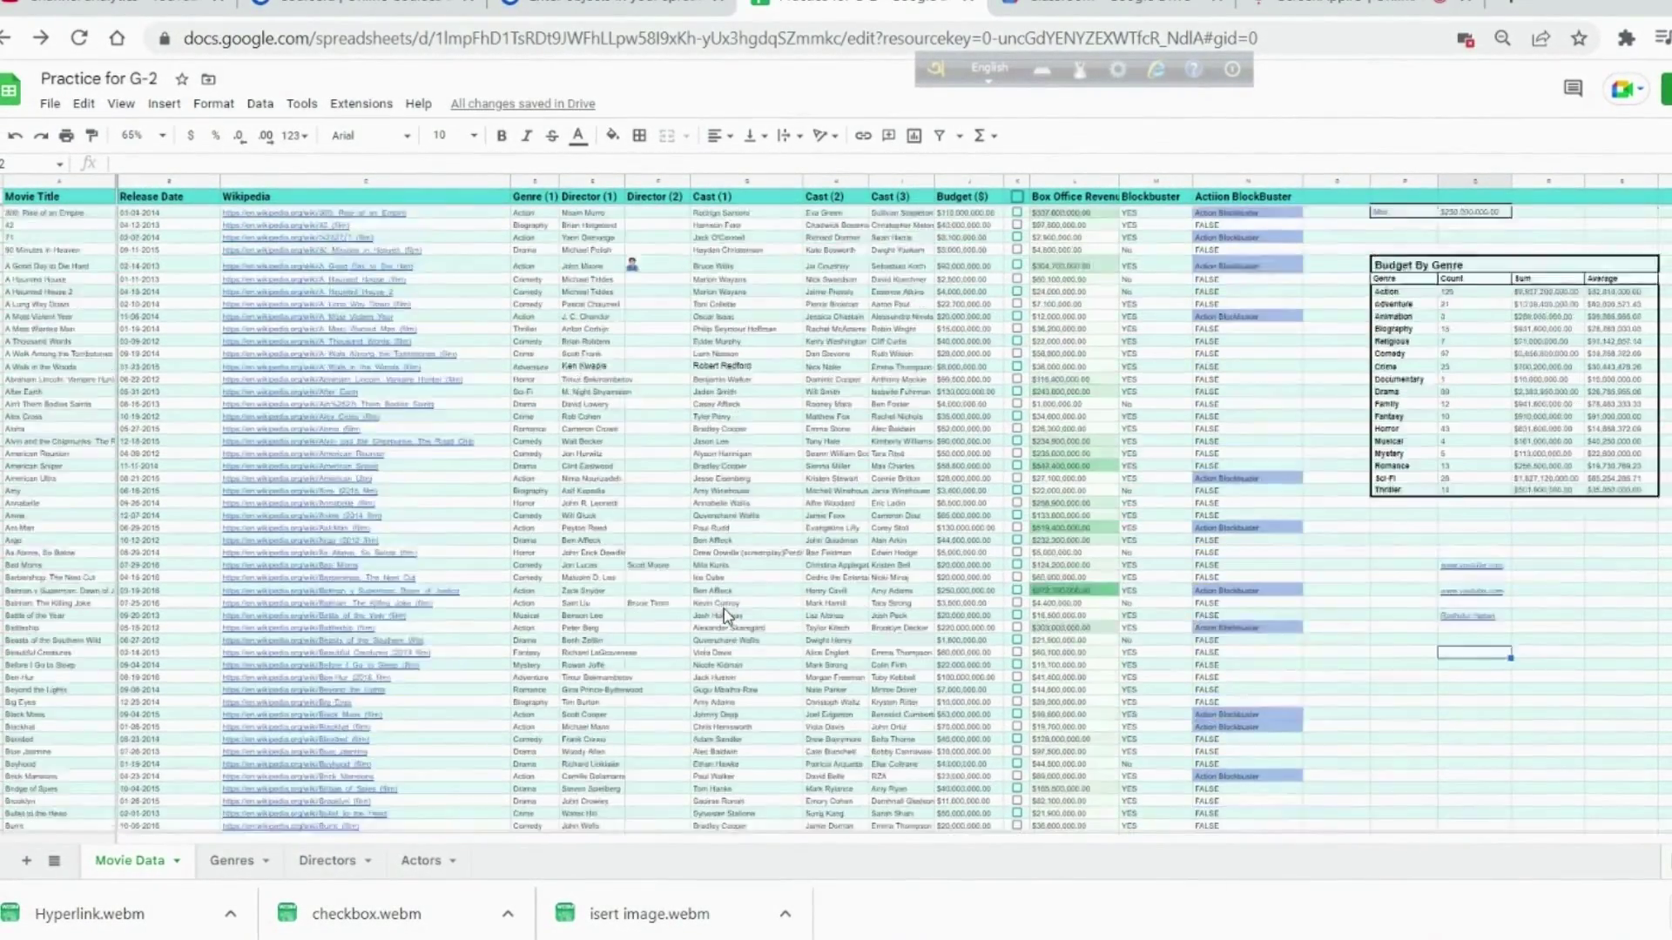
scroll(725, 616, up, 3)
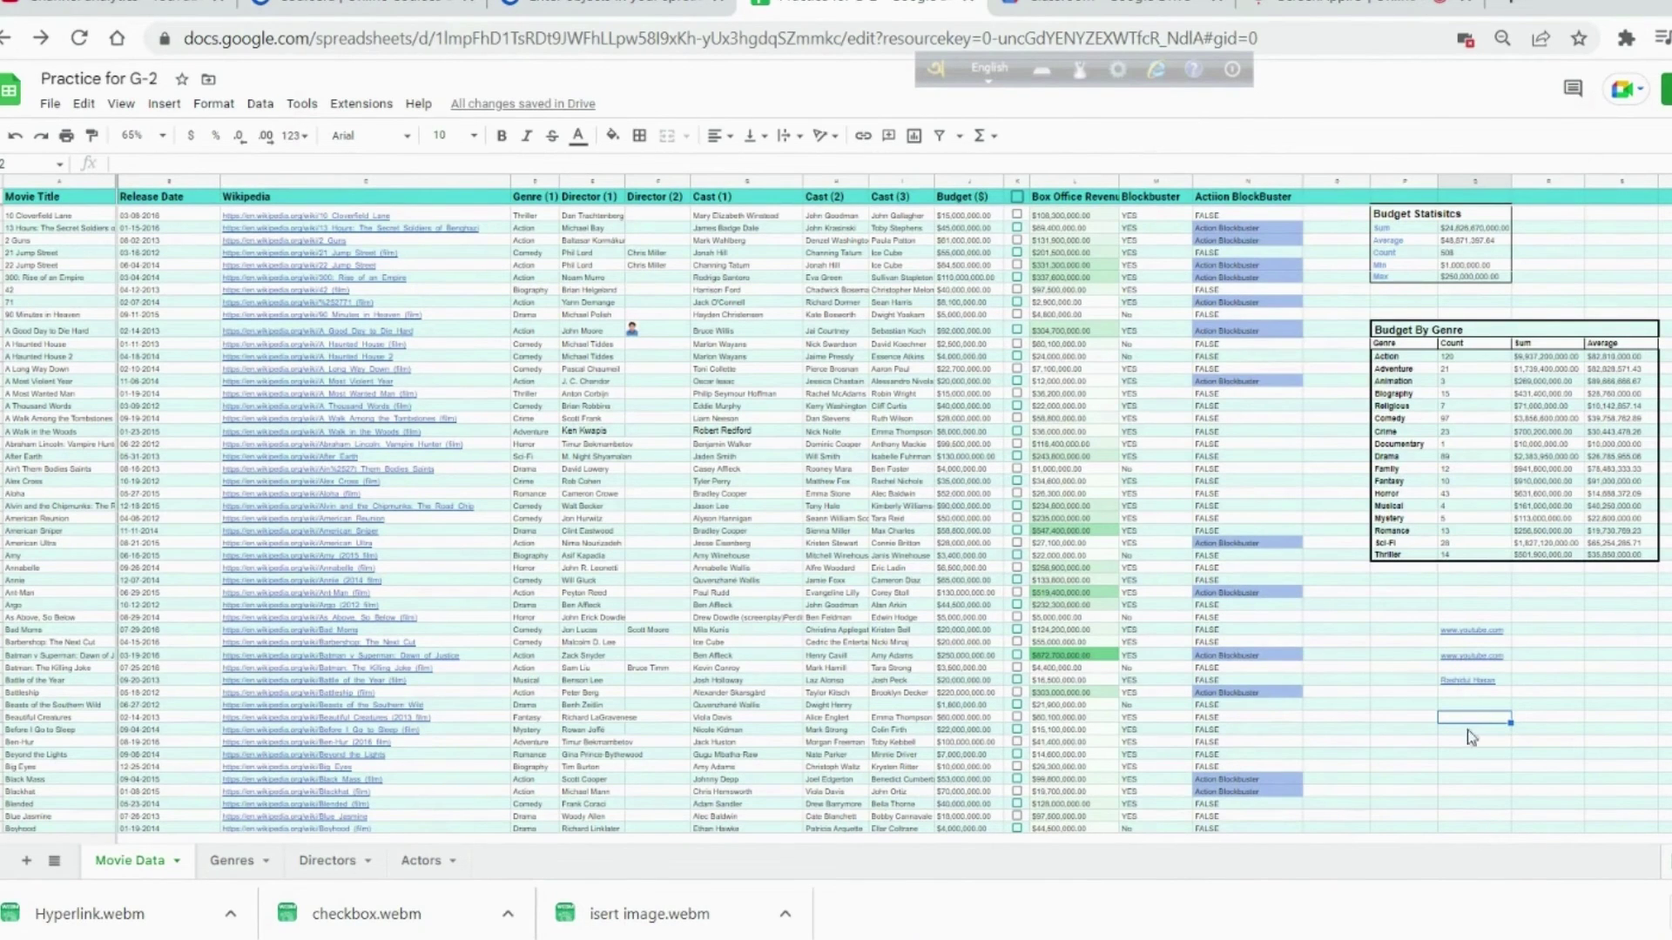
scroll(1210, 738, down, 5)
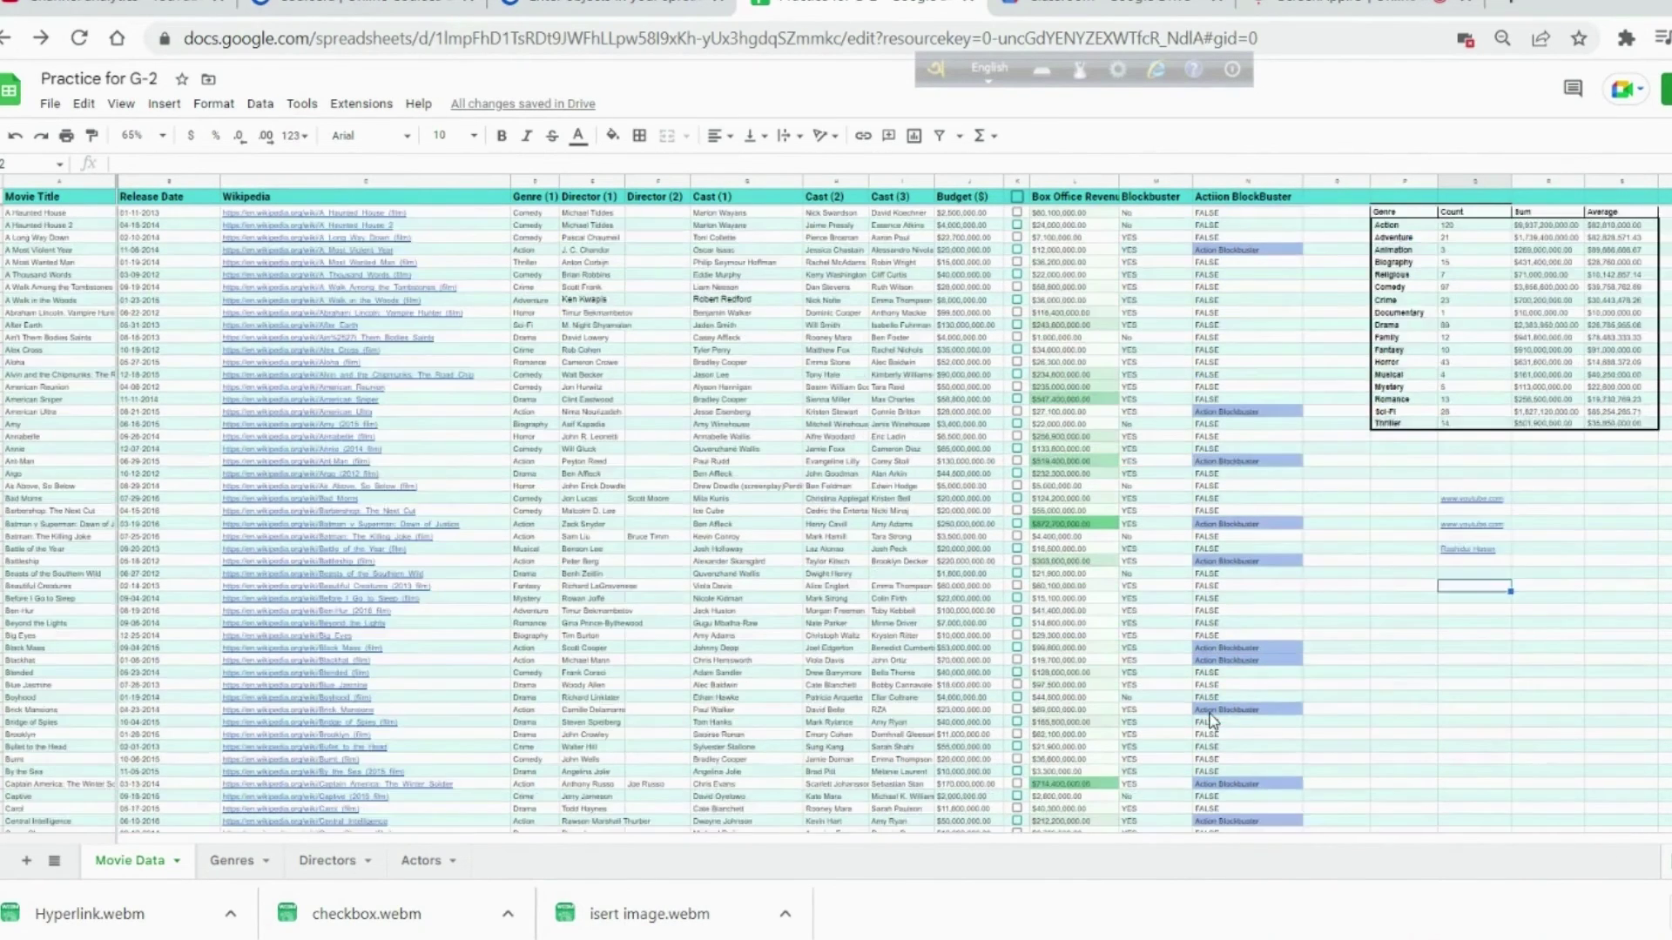
scroll(1211, 719, up, 5)
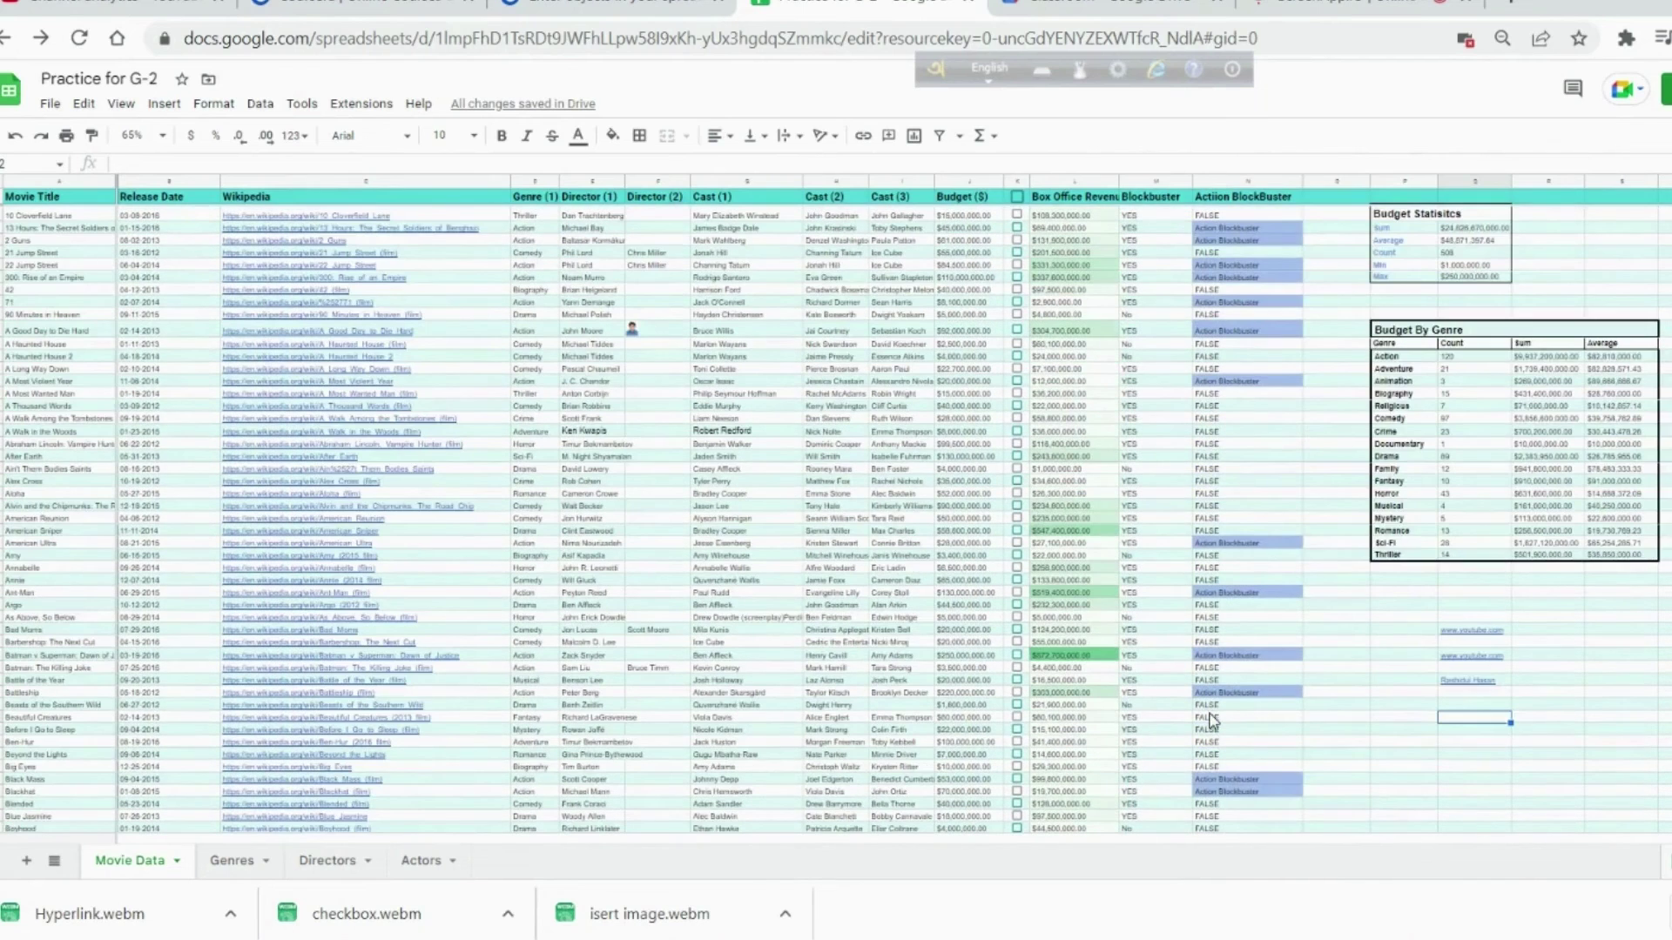